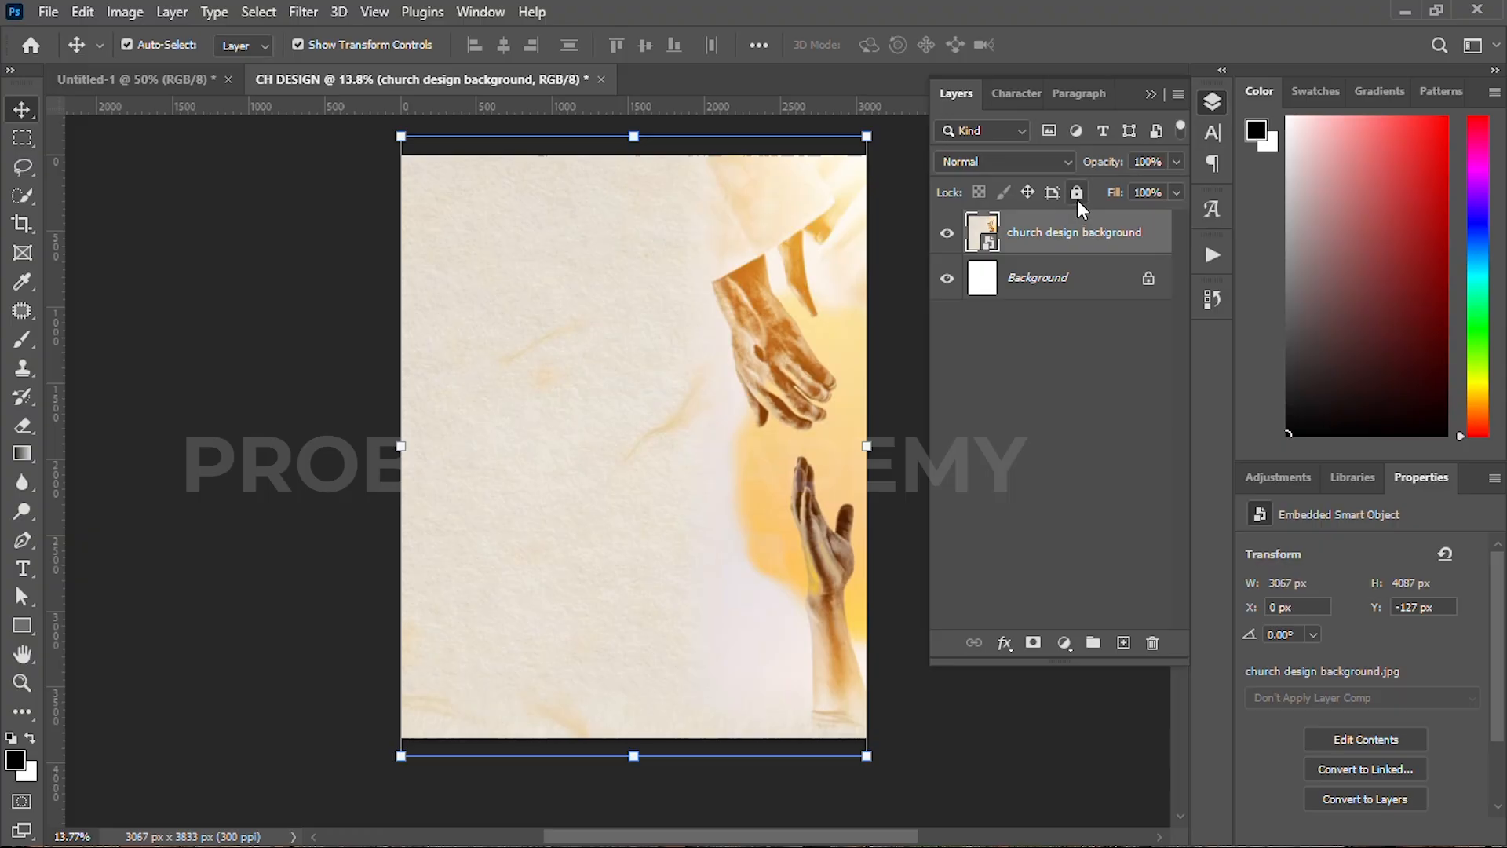
Step: Lock all properties of the church design background layer, then deselect it
{"action": "left_click", "coordinate": [1077, 193]}
{"action": "left_click", "coordinate": [1151, 94]}
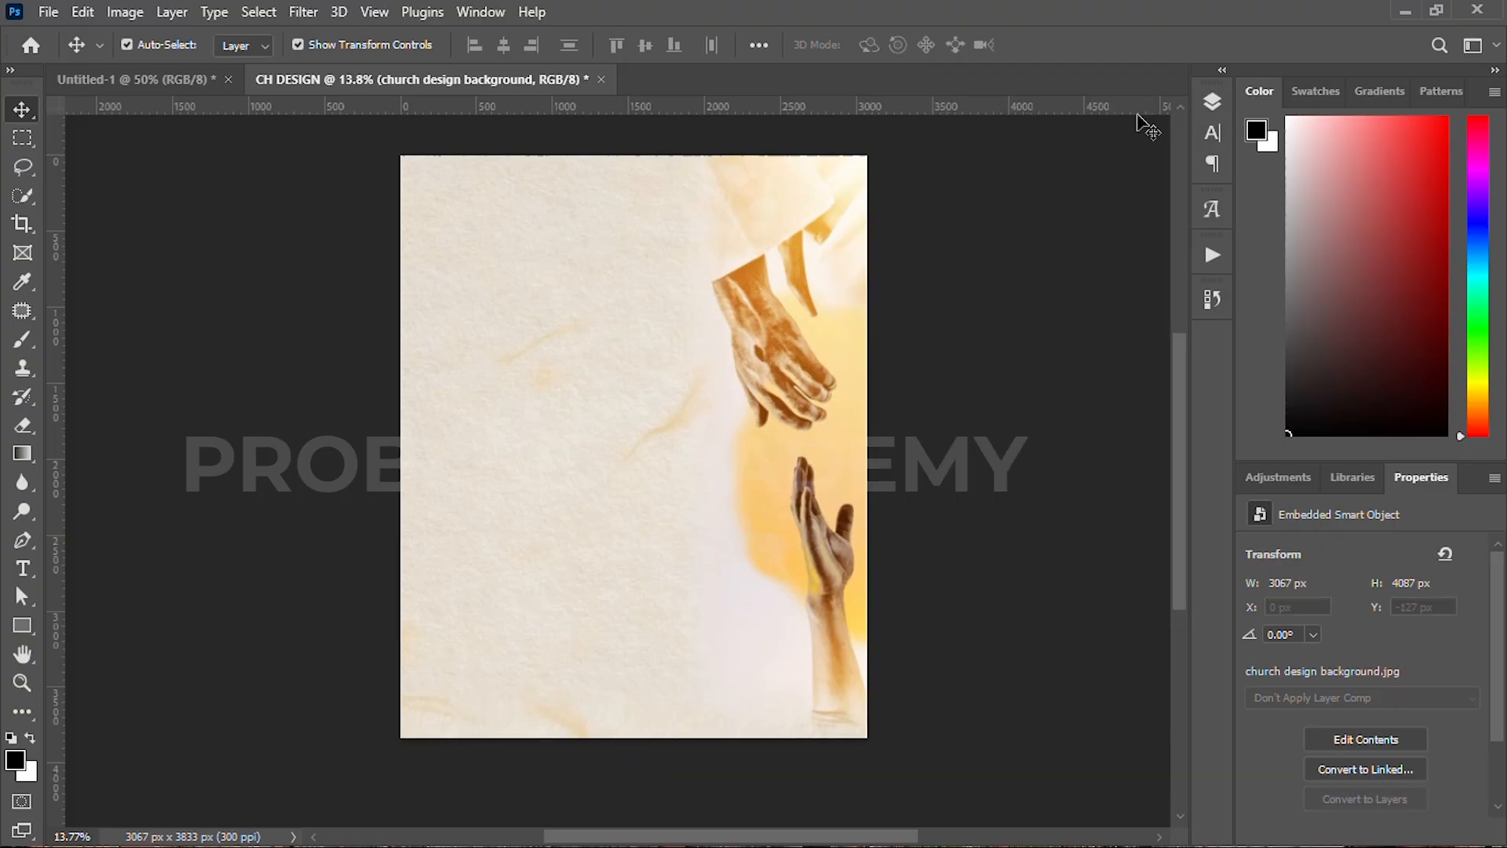
{"action": "left_click", "coordinate": [149, 338]}
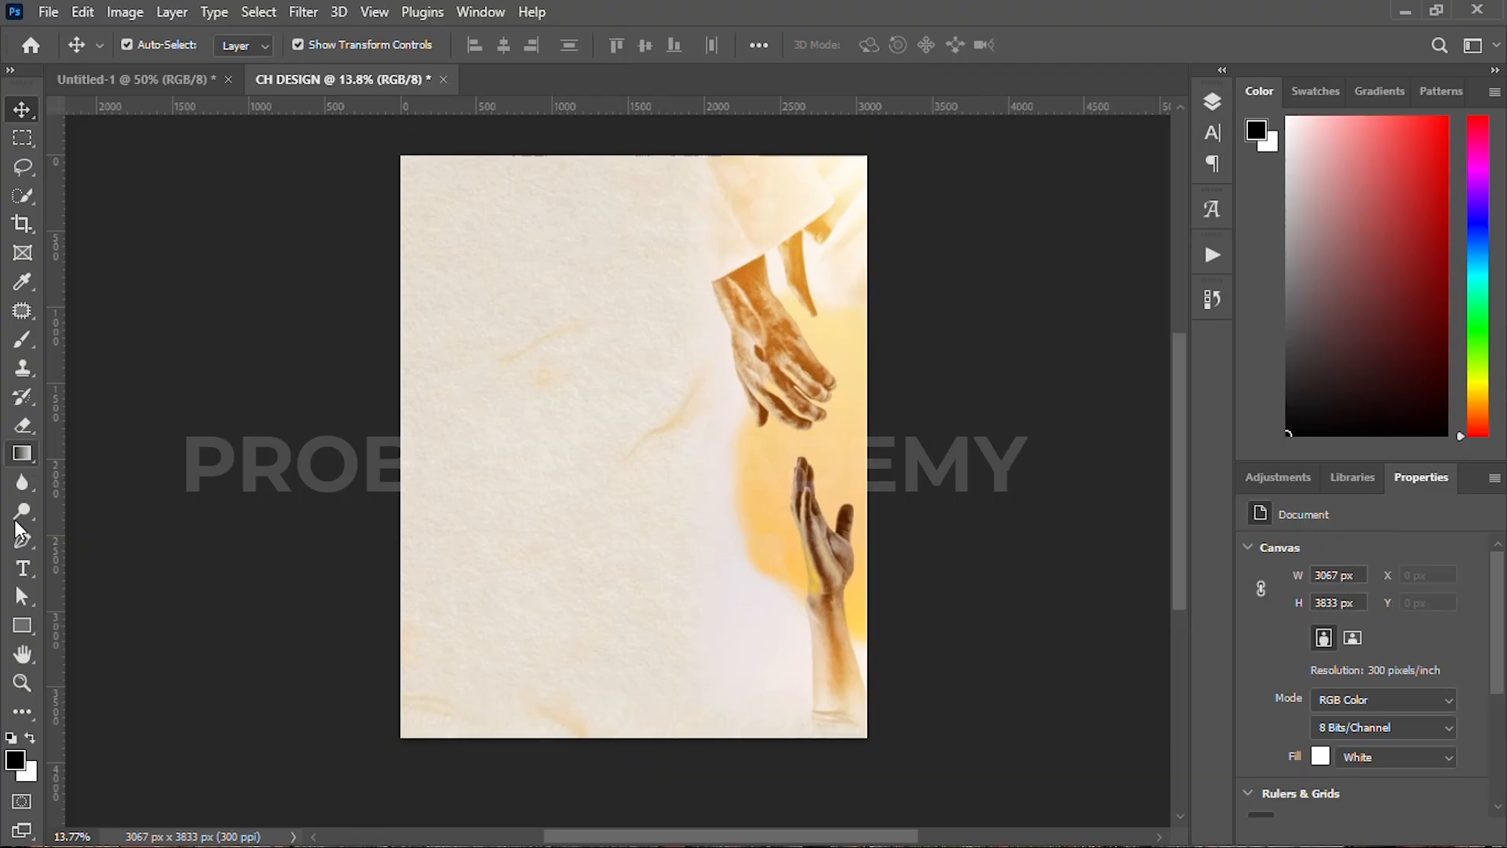
{"action": "left_click", "coordinate": [23, 623]}
Step: Draw a tall black rectangle on the left and a dark green one beside it
{"action": "left_click", "coordinate": [256, 44]}
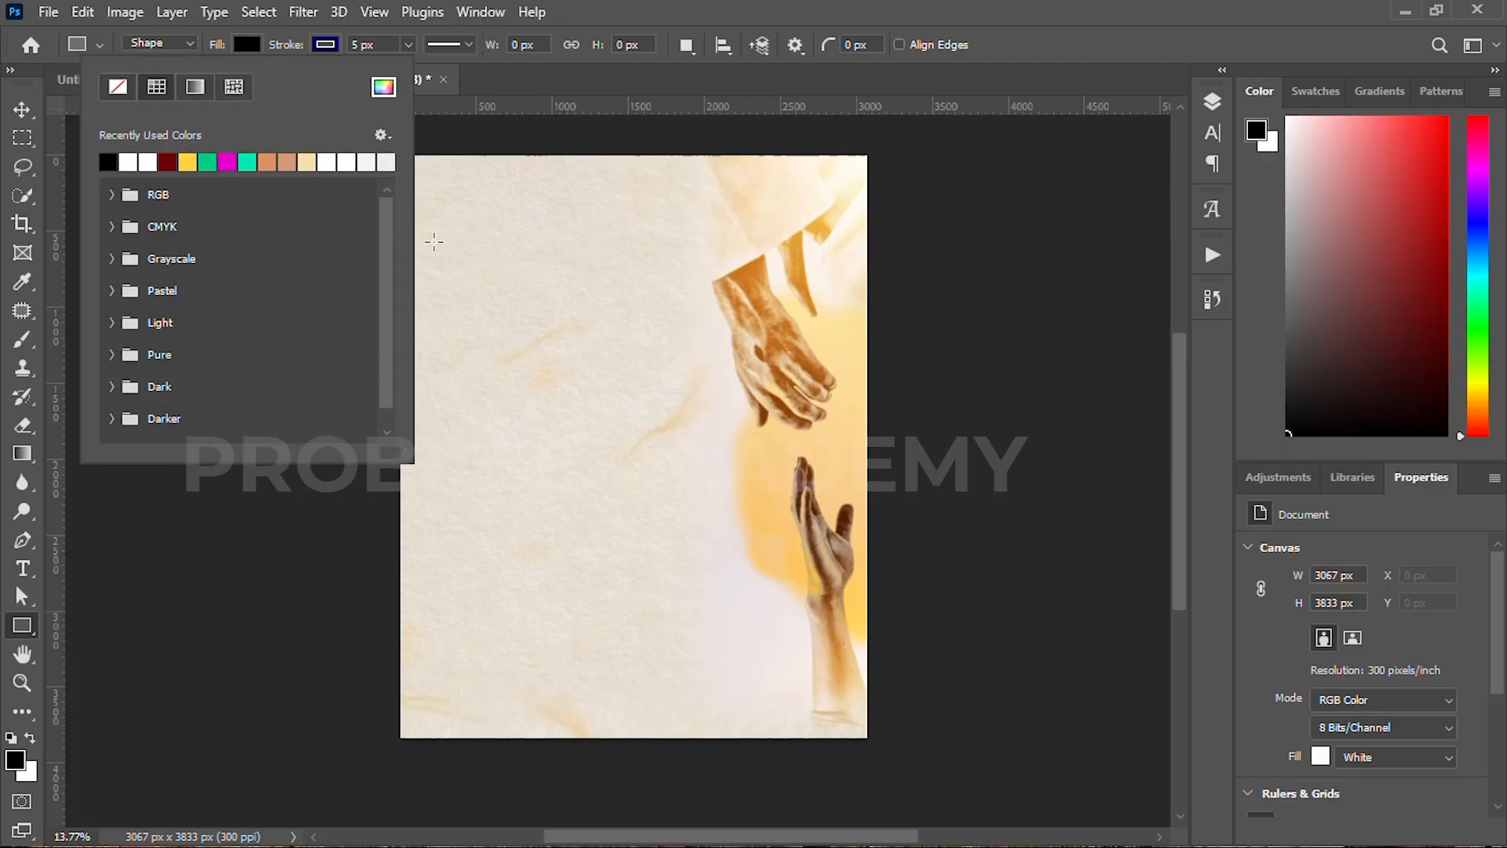
{"action": "left_click", "coordinate": [451, 298]}
{"action": "left_click_drag", "start_coordinate": [443, 289], "coordinate": [553, 554]}
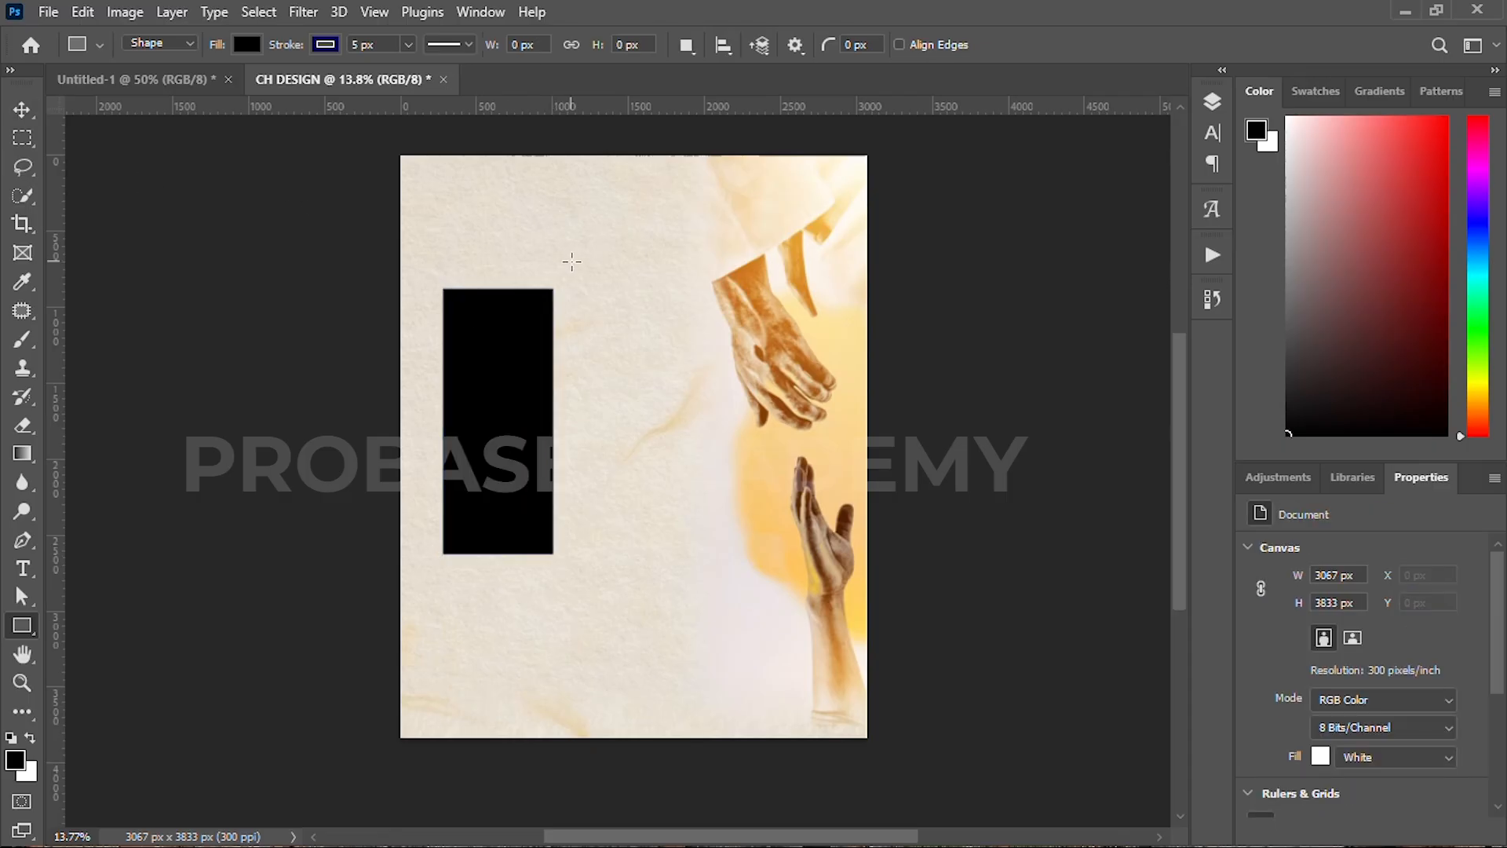
{"action": "left_click", "coordinate": [246, 44]}
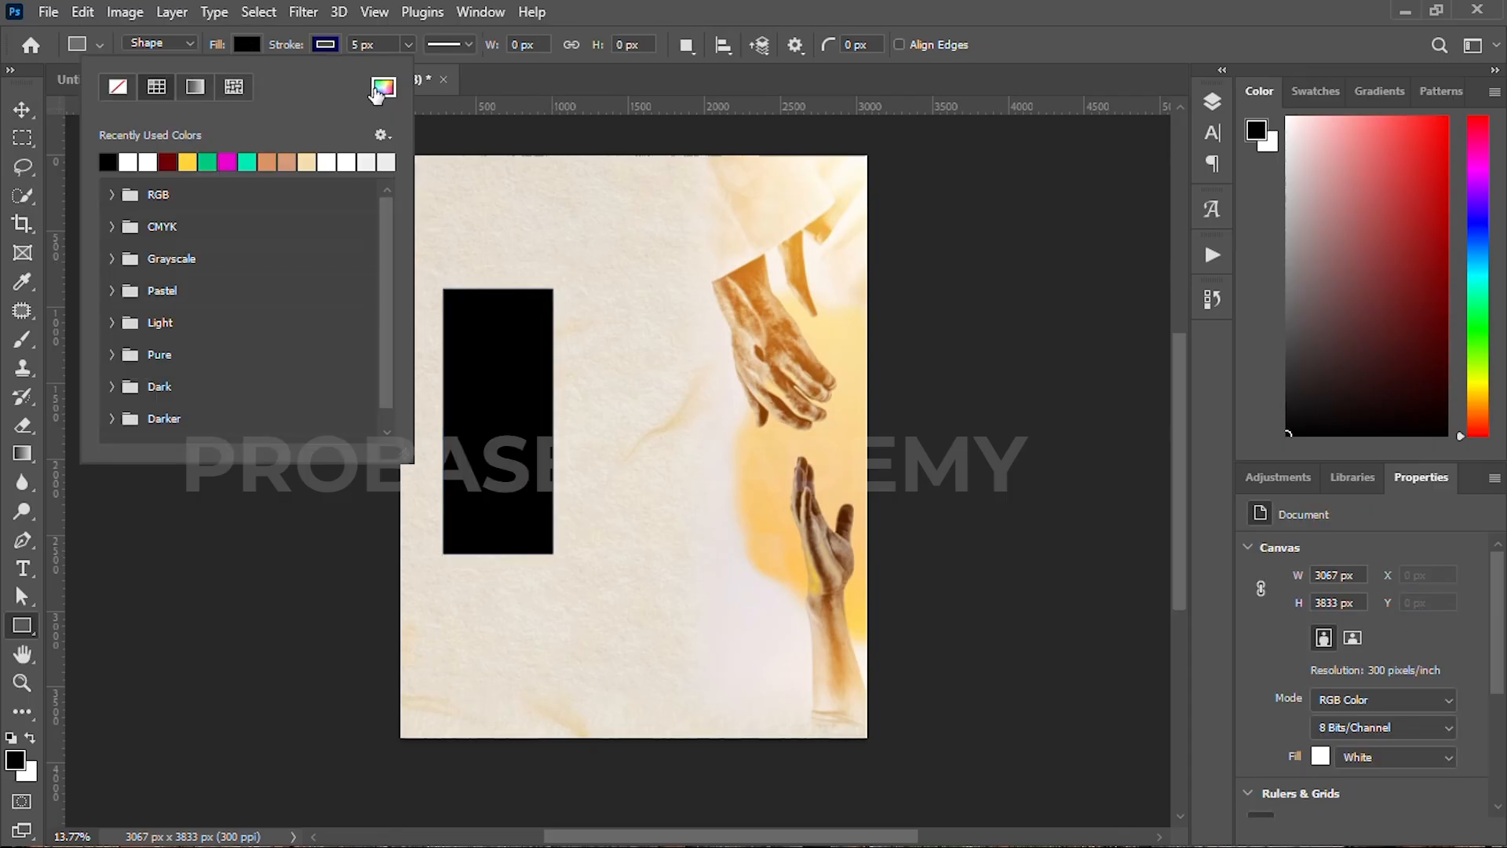
{"action": "left_click", "coordinate": [206, 162]}
{"action": "left_click", "coordinate": [383, 86]}
{"action": "left_click", "coordinate": [1174, 378]}
{"action": "left_click", "coordinate": [1182, 387]}
{"action": "left_click", "coordinate": [1176, 399]}
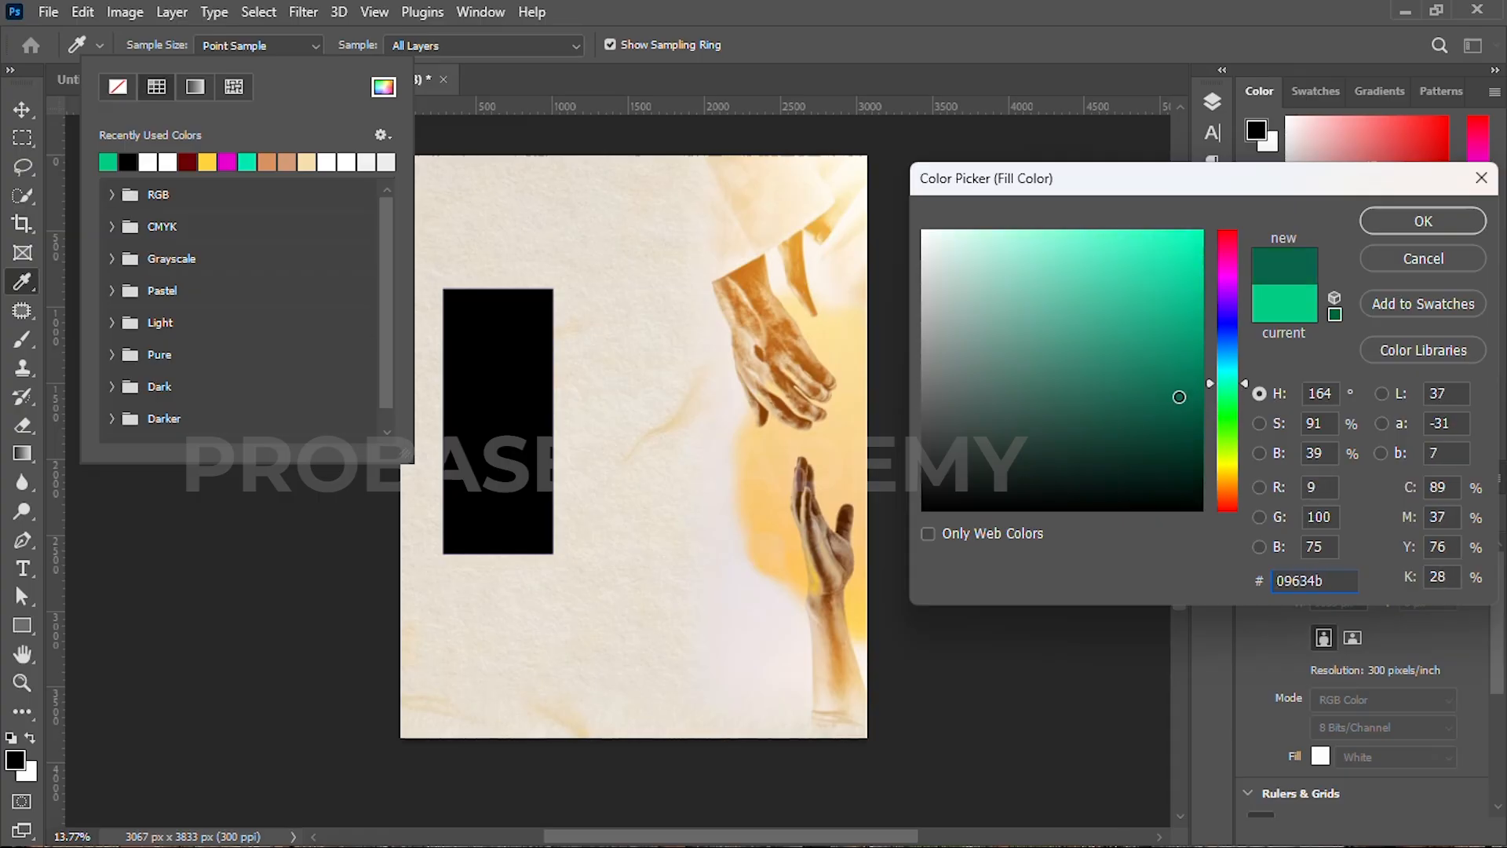
{"action": "left_click", "coordinate": [1454, 219]}
{"action": "left_click_drag", "start_coordinate": [573, 226], "coordinate": [680, 576]}
Step: Duplicate the green rectangle to its right and recolour the copy strong red
{"action": "key", "text": "v"}
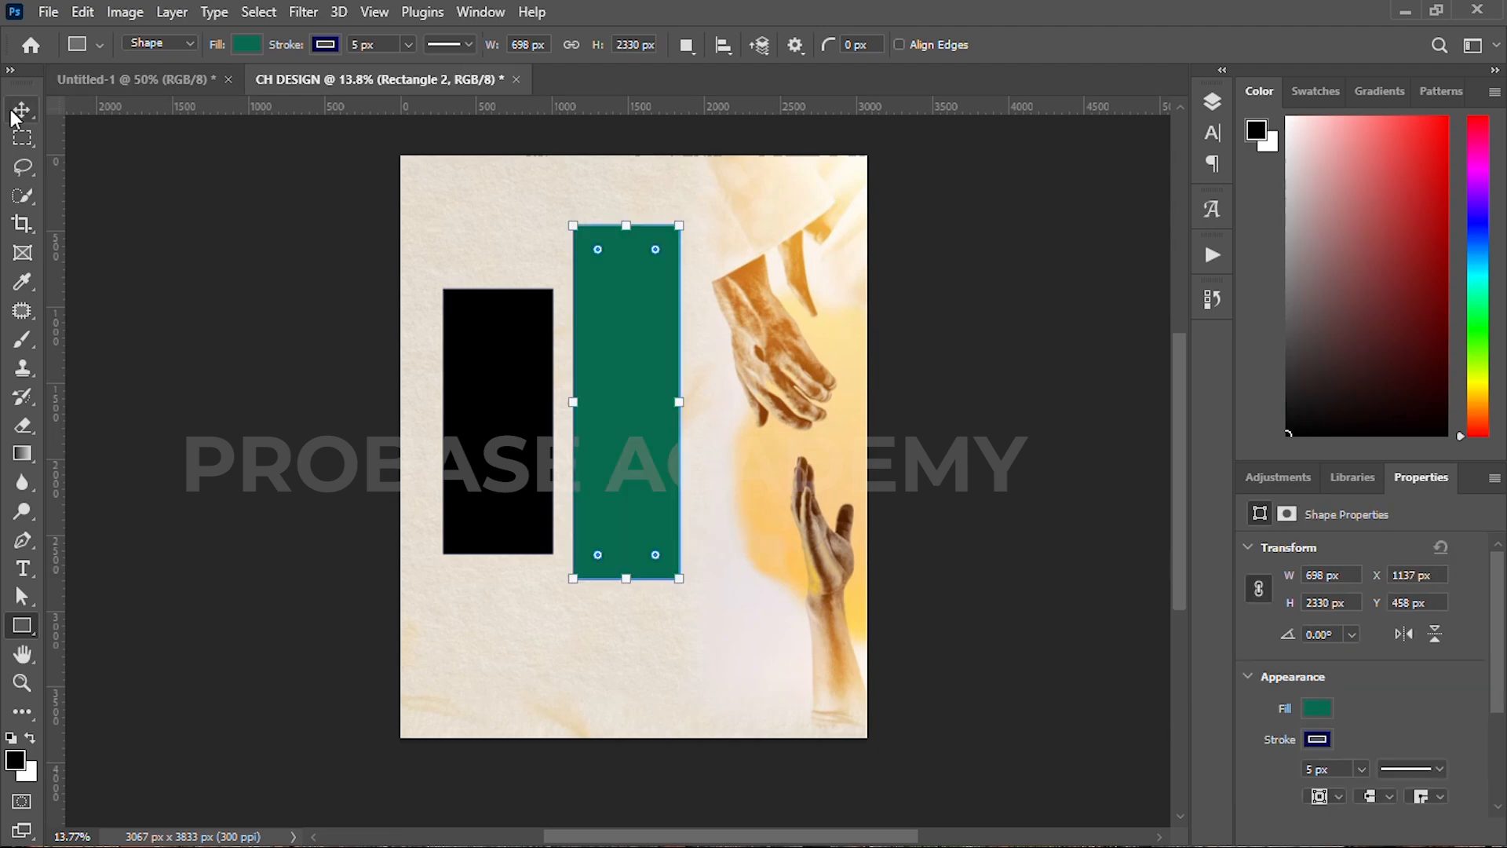
{"action": "left_click_drag", "start_coordinate": [619, 350], "coordinate": [736, 386]}
{"action": "key", "text": "u"}
{"action": "left_click", "coordinate": [227, 45]}
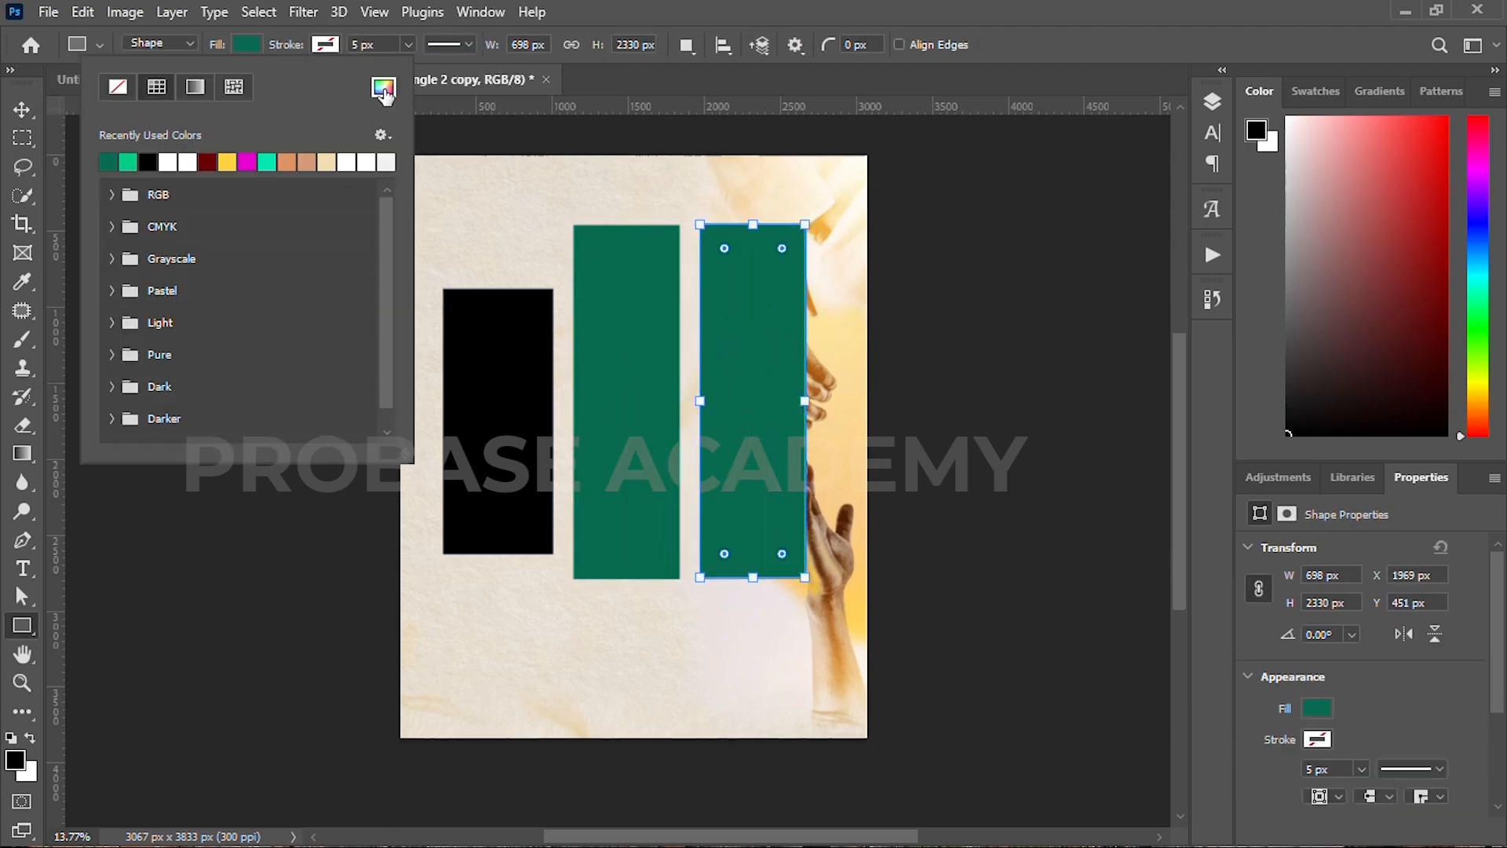
{"action": "left_click", "coordinate": [383, 86]}
{"action": "left_click_drag", "start_coordinate": [1228, 284], "coordinate": [1228, 230]}
{"action": "left_click", "coordinate": [1205, 270]}
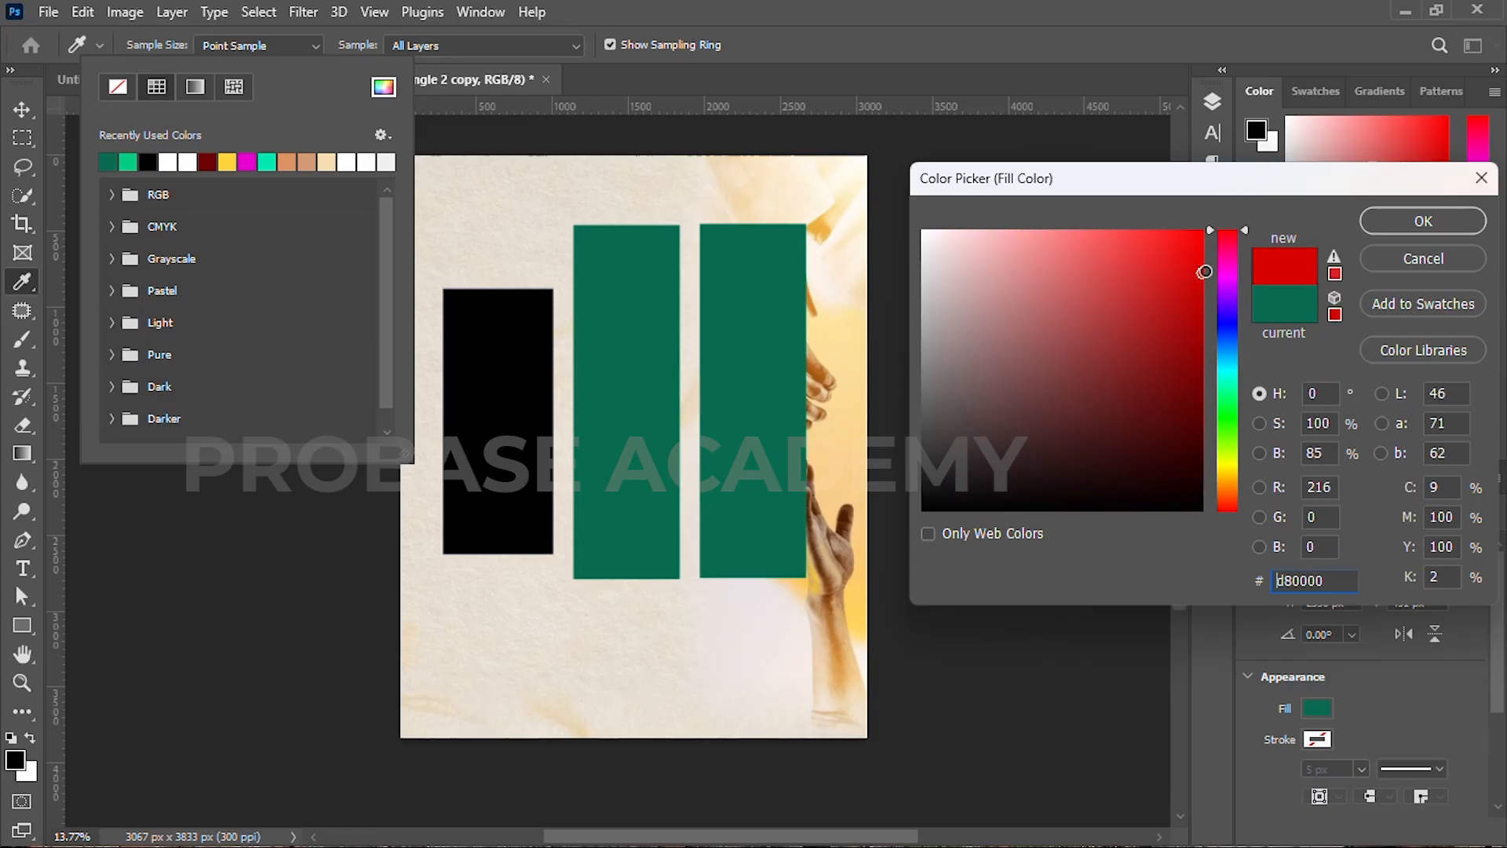
{"action": "left_click", "coordinate": [1422, 221]}
Step: Round the black rectangle's corners and move it up slightly
{"action": "key", "text": "v"}
{"action": "left_click", "coordinate": [497, 397]}
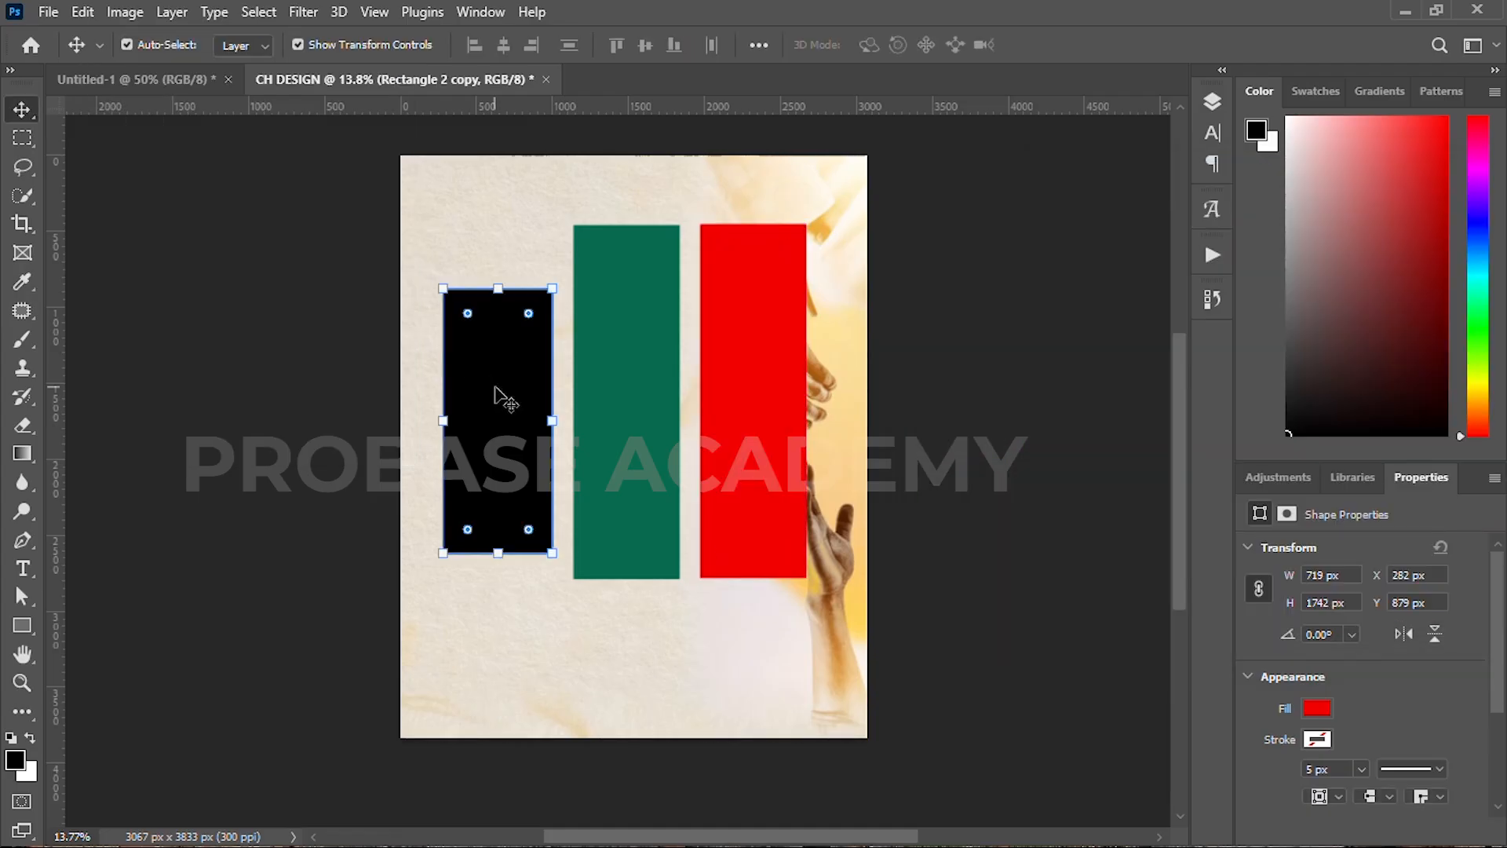
{"action": "left_click", "coordinate": [514, 444]}
{"action": "left_click_drag", "start_coordinate": [471, 325], "coordinate": [466, 309]}
{"action": "scroll", "coordinate": [508, 445], "scroll_direction": "up", "scroll_amount": 1}
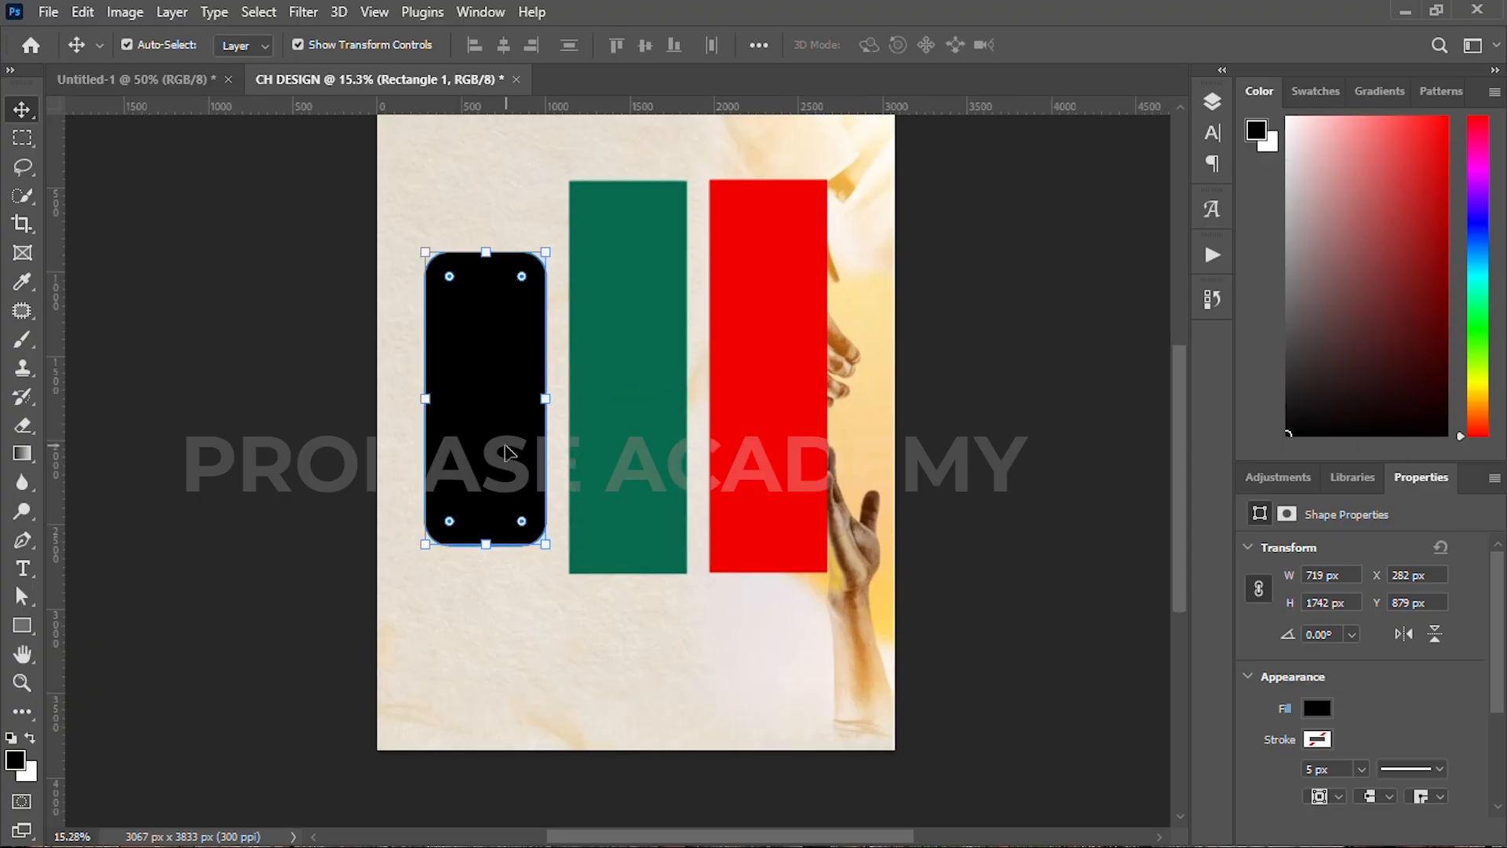
{"action": "left_click_drag", "start_coordinate": [506, 451], "coordinate": [505, 429]}
Step: Shorten the green and red rectangles from the bottom
{"action": "left_click", "coordinate": [640, 553]}
{"action": "left_click", "coordinate": [714, 565], "text": "shift"}
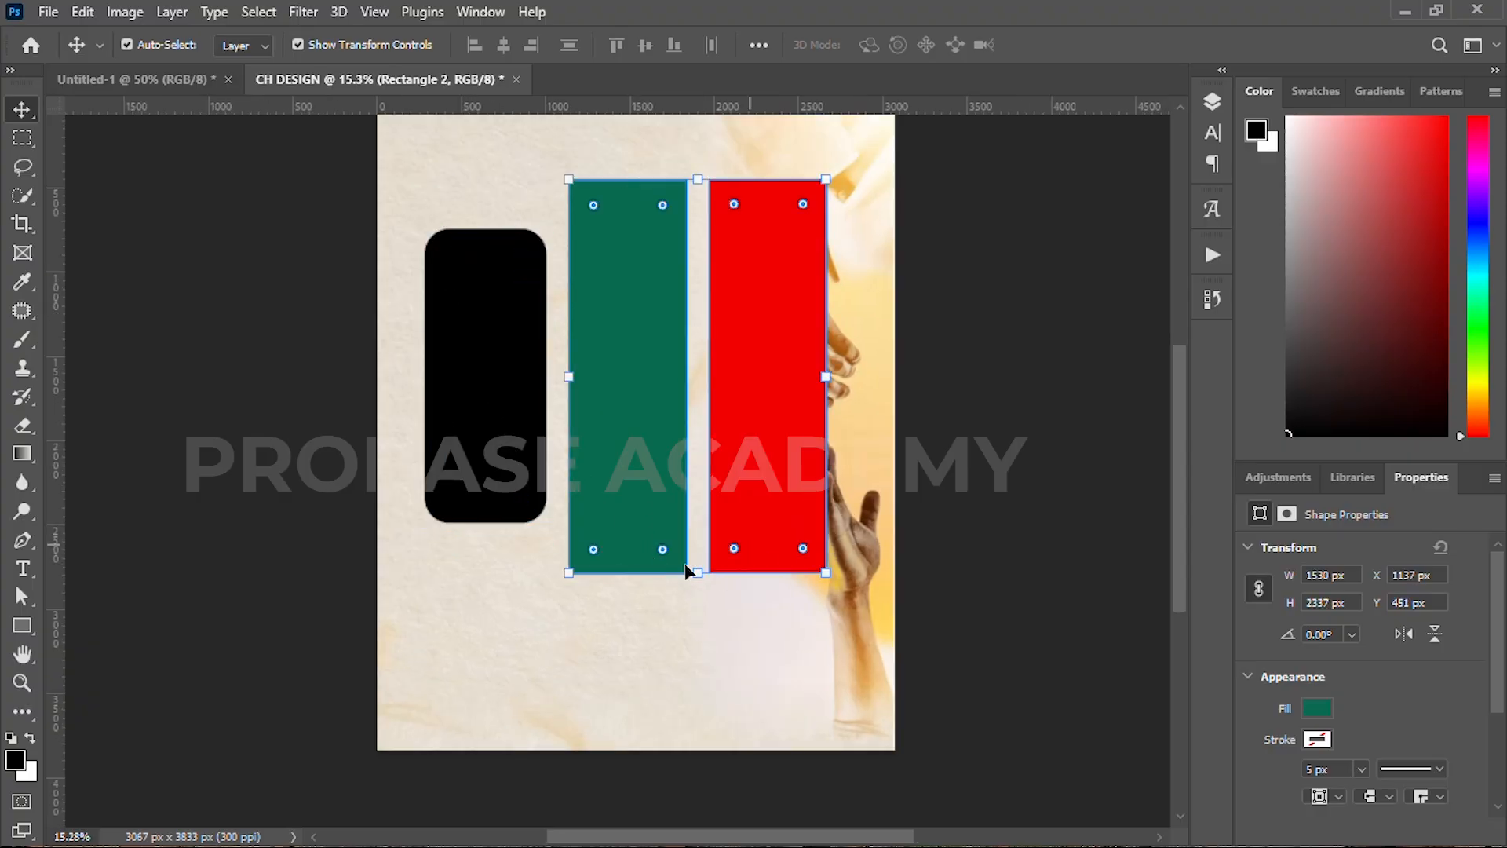
{"action": "left_click_drag", "start_coordinate": [695, 573], "coordinate": [694, 553]}
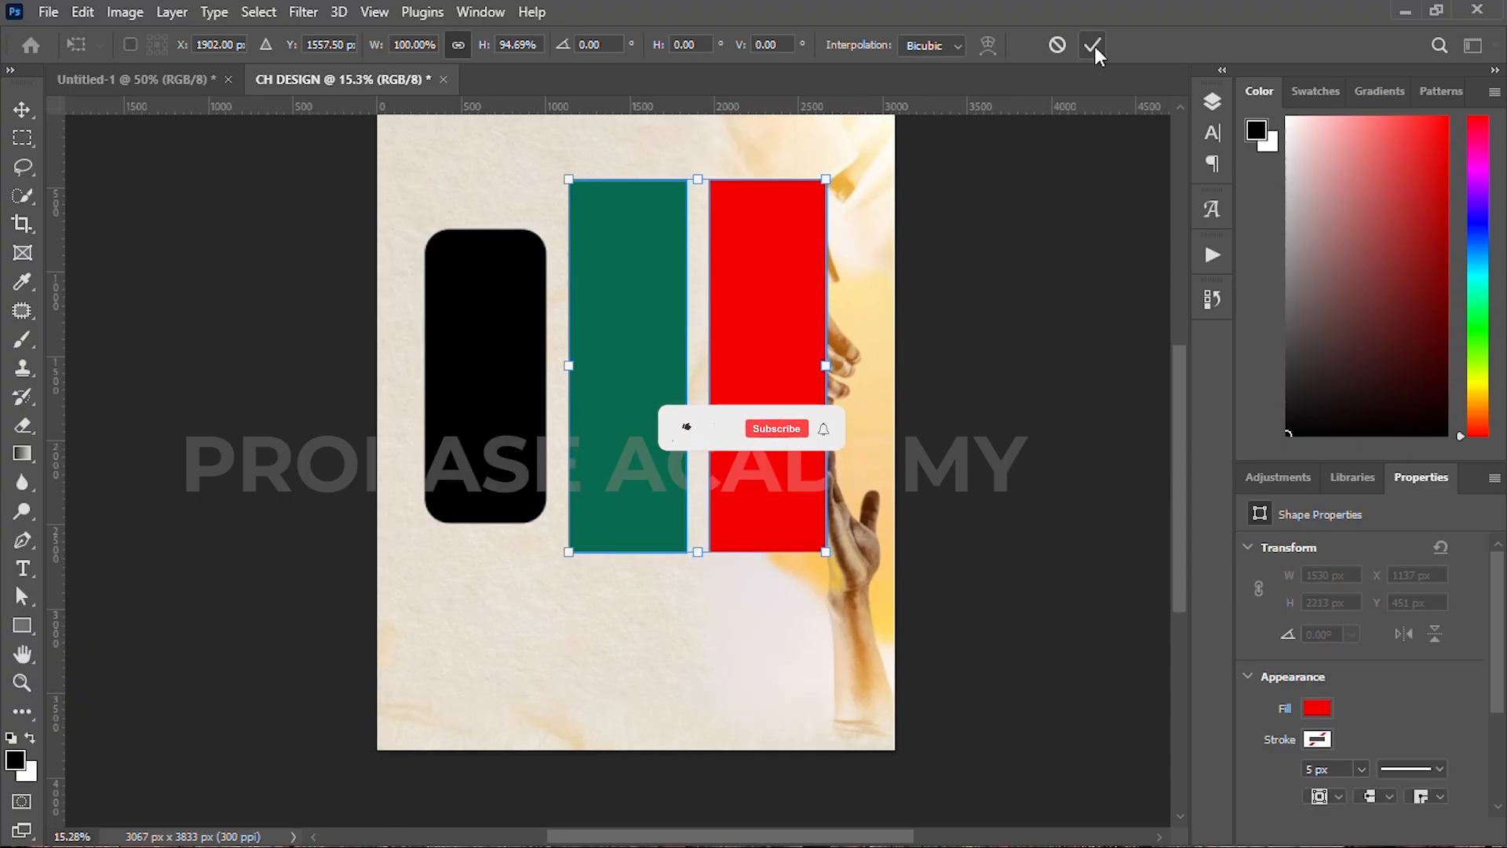
{"action": "key", "text": "Return"}
{"action": "scroll", "coordinate": [656, 539], "scroll_direction": "down", "scroll_amount": 2}
Step: Type the 'DESIGNED BY' photography credit heading at the flyer's top
{"action": "scroll", "coordinate": [649, 531], "scroll_direction": "up", "scroll_amount": 1}
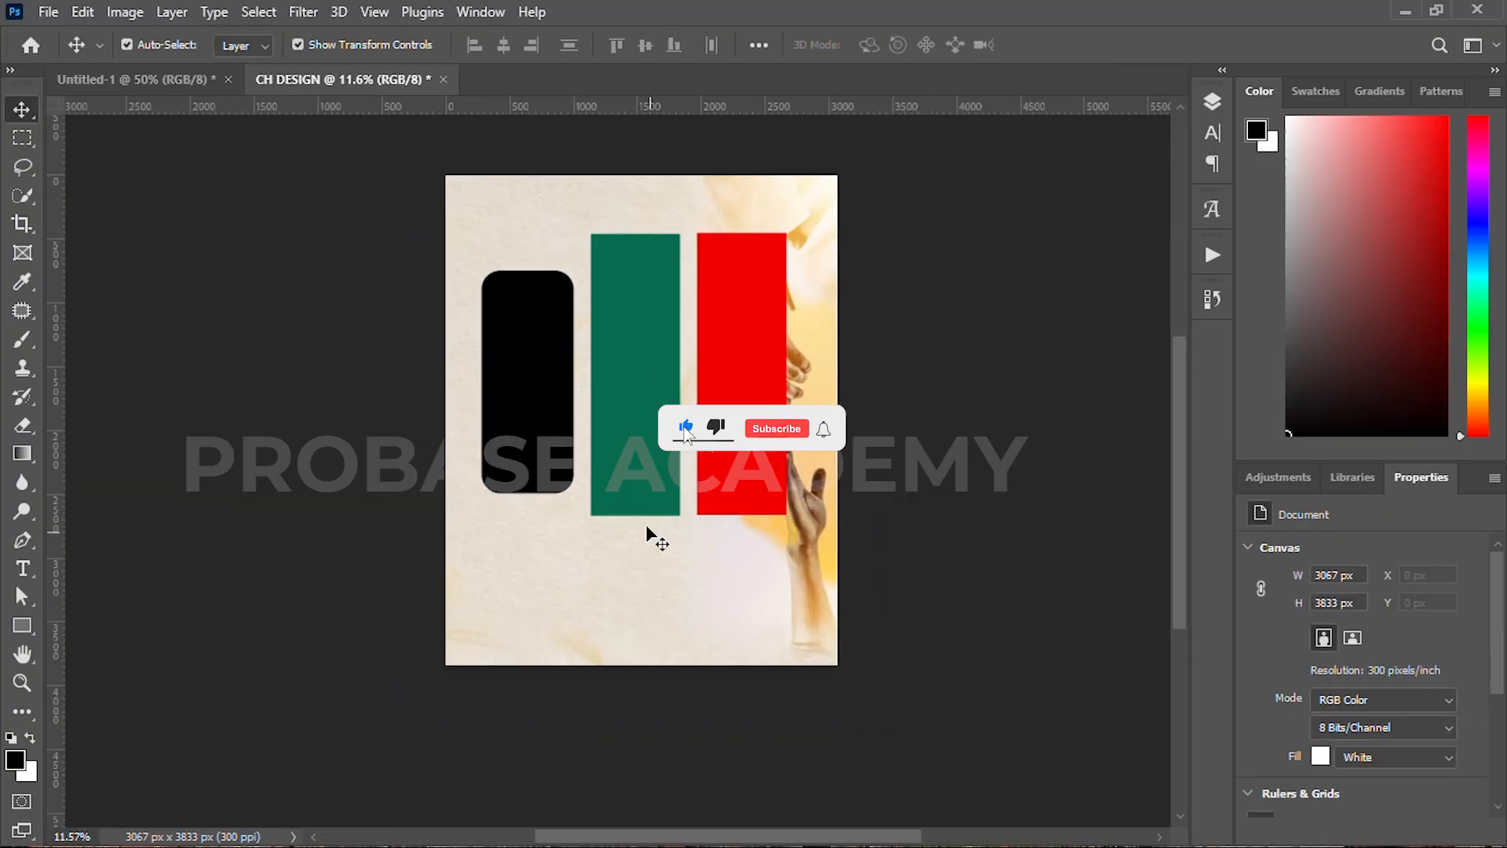
{"action": "key", "text": "t"}
{"action": "left_click", "coordinate": [562, 208]}
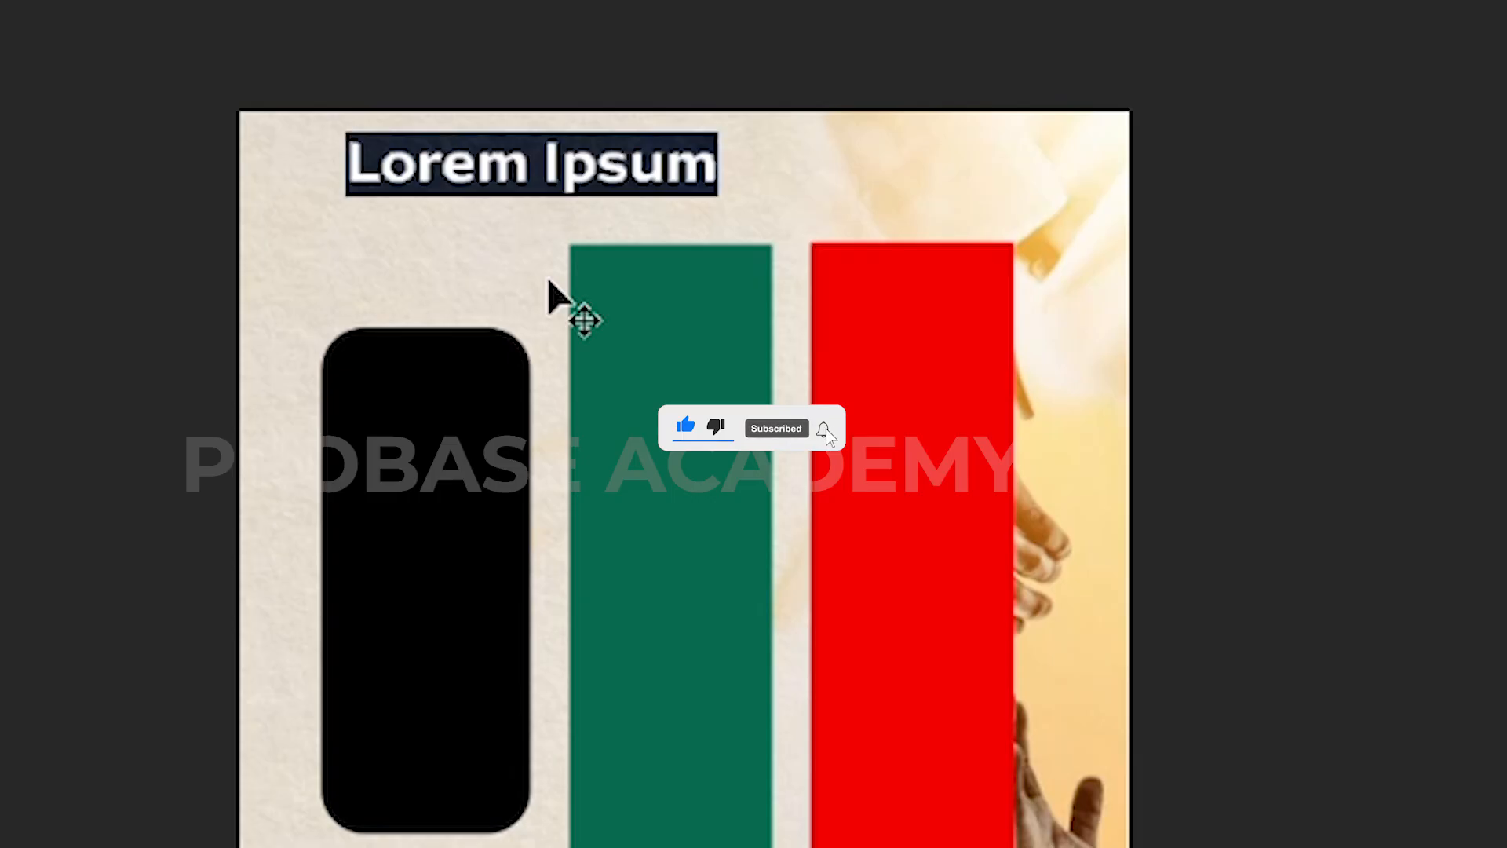
{"action": "type", "text": "DESIGNED"}
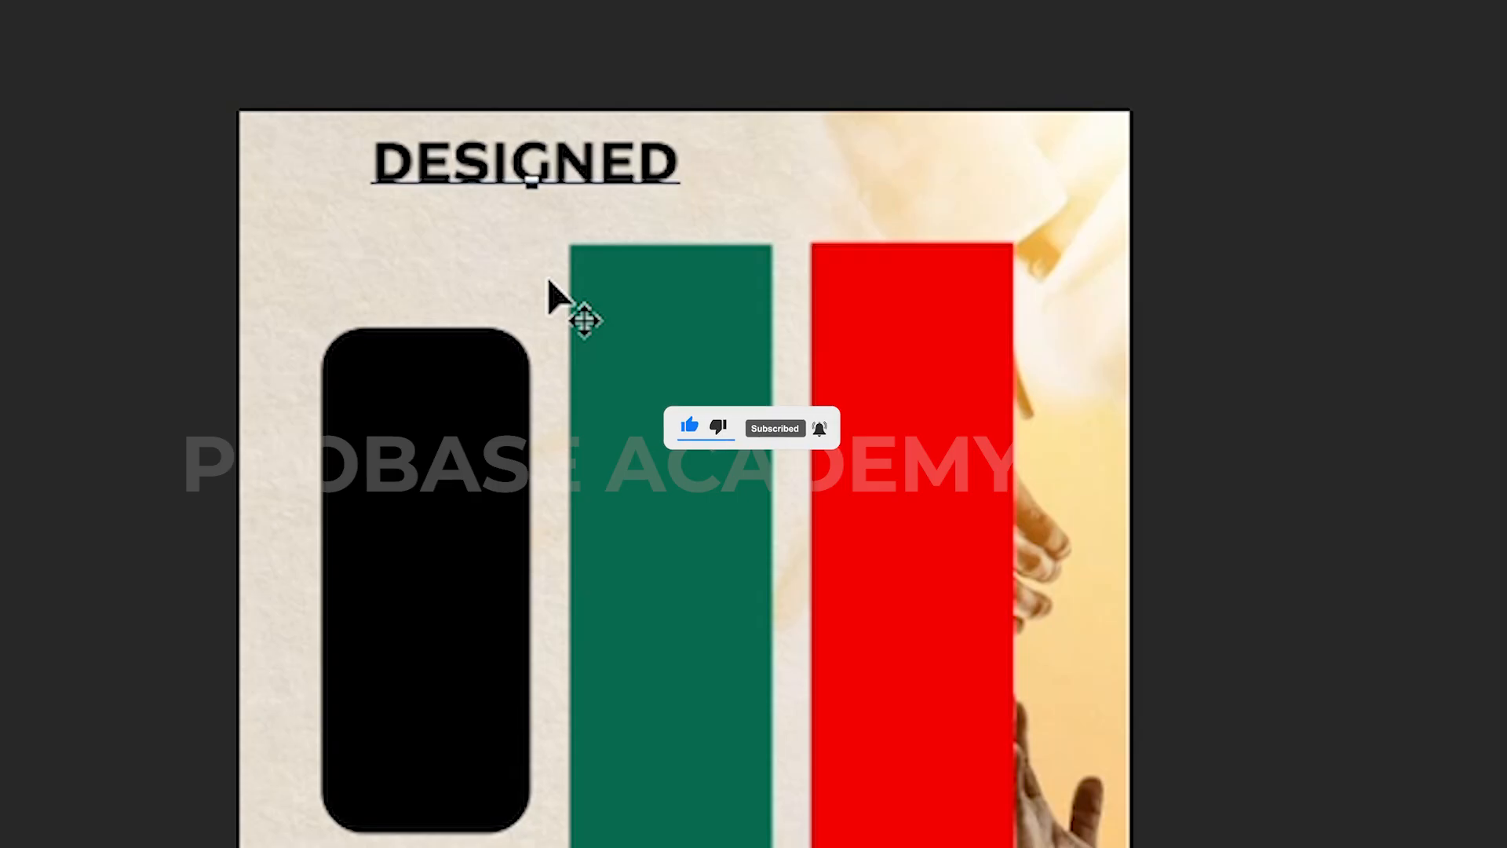
{"action": "type", "text": " BY PRINCE PHOTOGRA"}
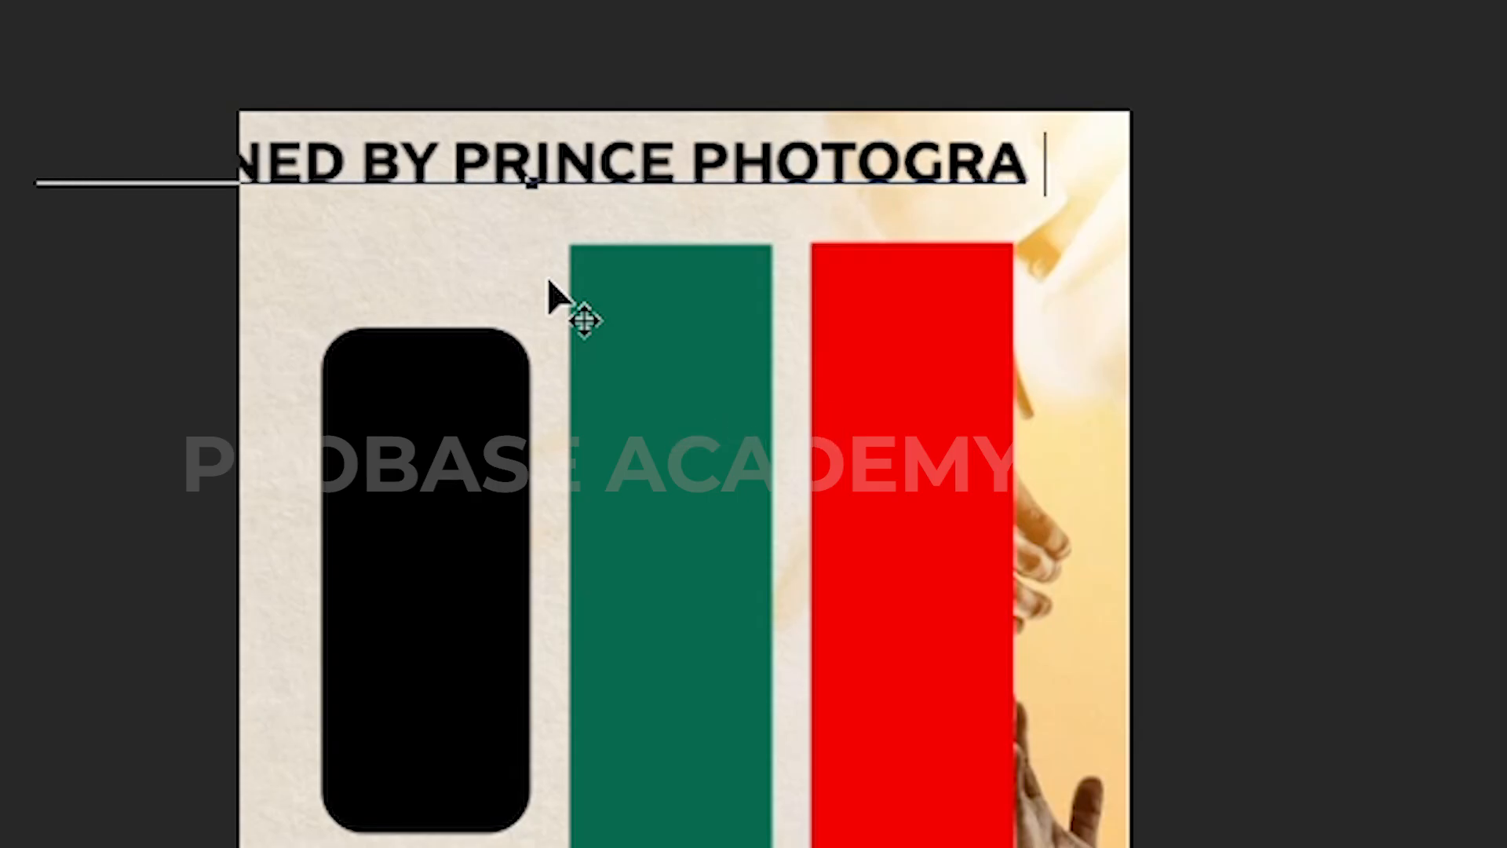
{"action": "type", "text": "PHY"}
Step: Set the heading in Bebas Neue with letter spacing reset to 0
{"action": "key", "text": "ctrl+a"}
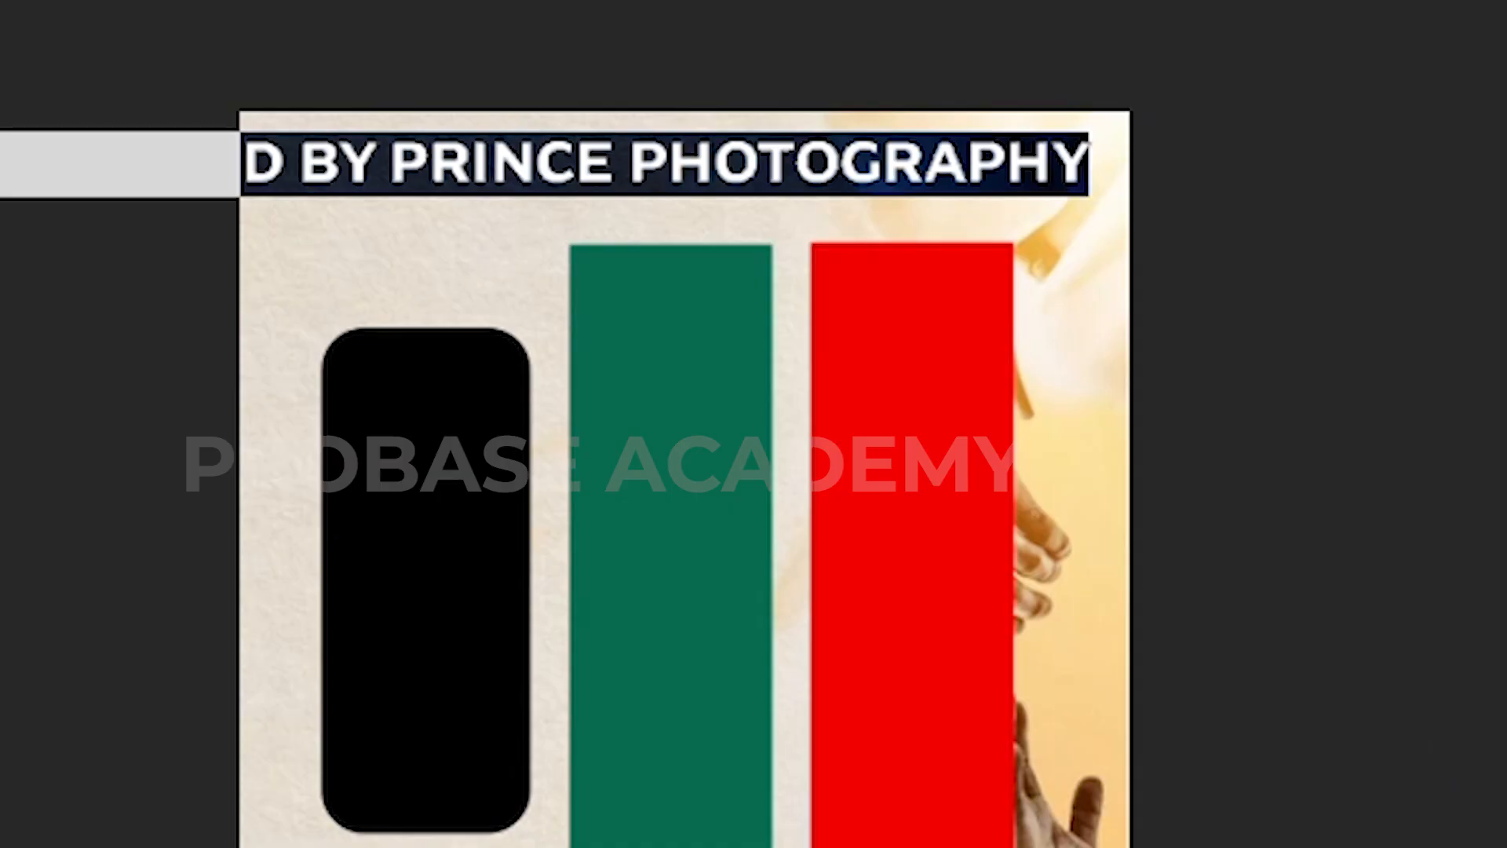
{"action": "left_click", "coordinate": [1306, 195]}
{"action": "left_click_drag", "start_coordinate": [742, 247], "coordinate": [662, 269]}
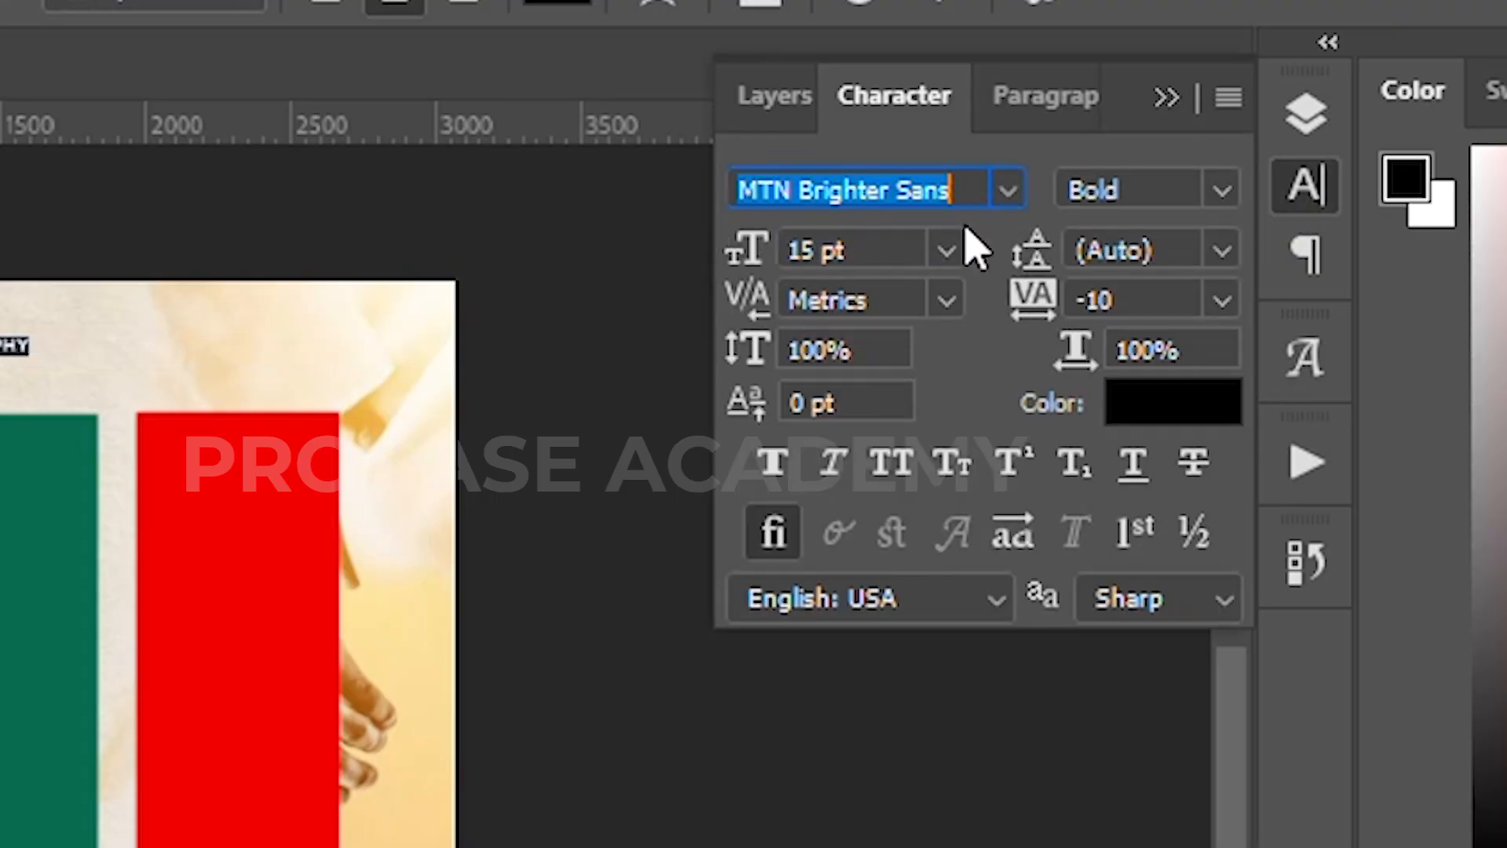
{"action": "type", "text": "BEB"}
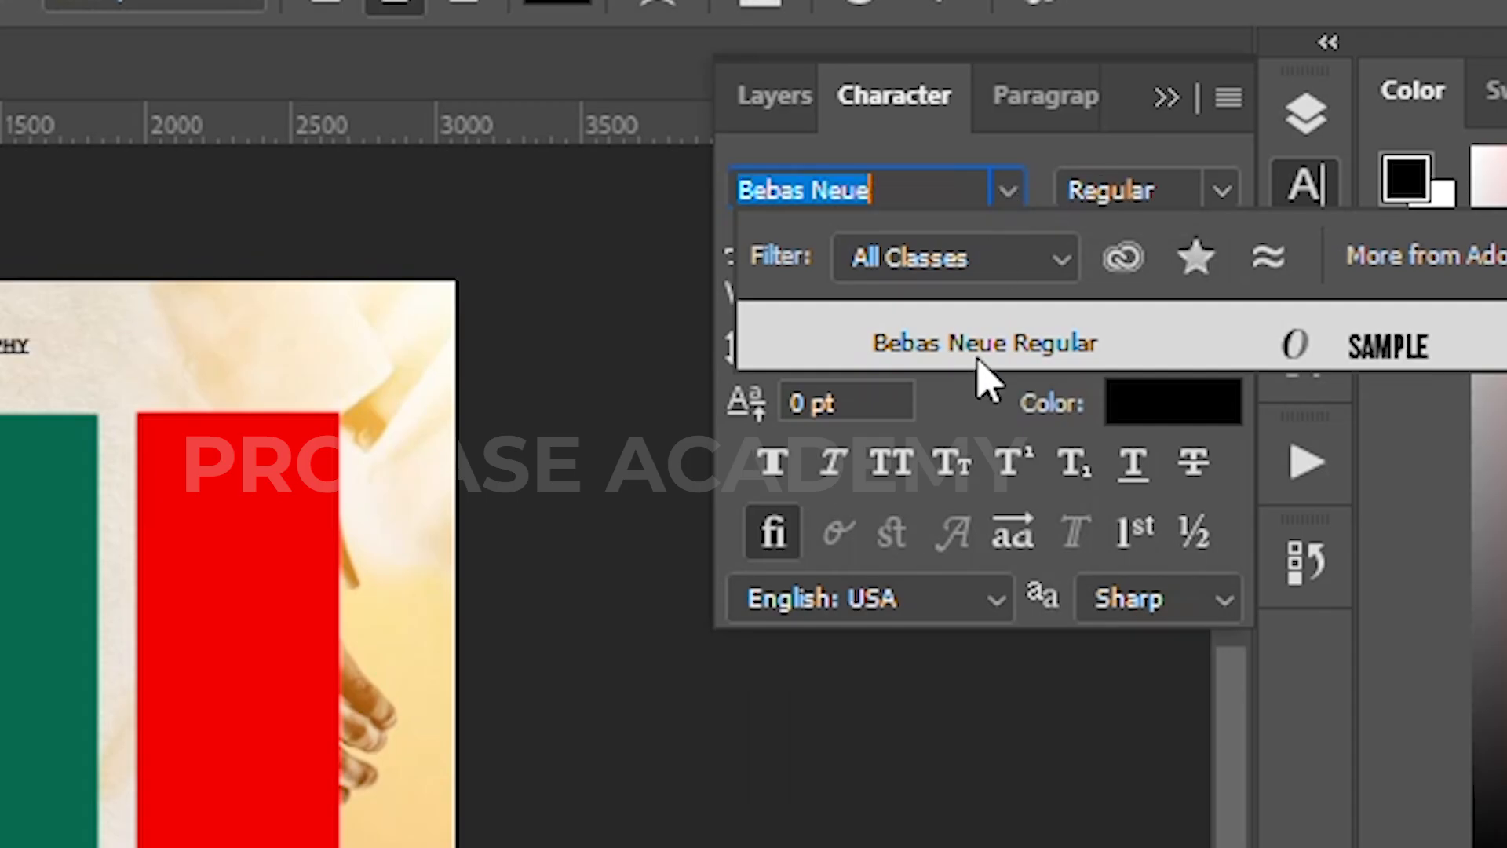
{"action": "left_click", "coordinate": [977, 357]}
{"action": "scroll", "coordinate": [558, 195], "scroll_direction": "up", "scroll_amount": 5}
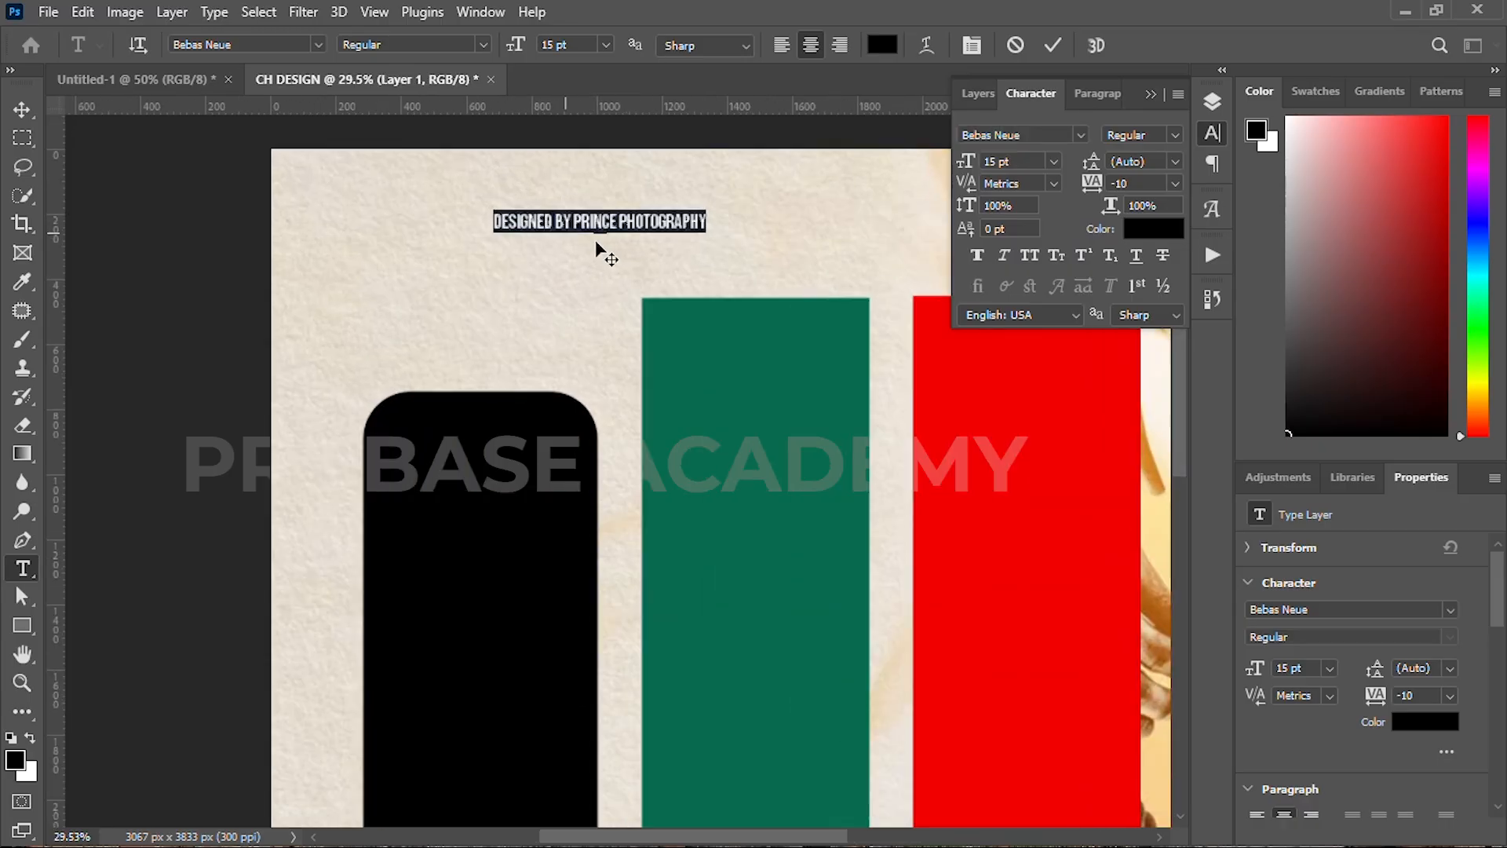
{"action": "scroll", "coordinate": [595, 238], "scroll_direction": "up", "scroll_amount": 1}
{"action": "left_click", "coordinate": [1174, 183]}
{"action": "left_click", "coordinate": [1130, 301]}
{"action": "left_click_drag", "start_coordinate": [965, 165], "coordinate": [968, 163]}
{"action": "left_click", "coordinate": [1053, 46]}
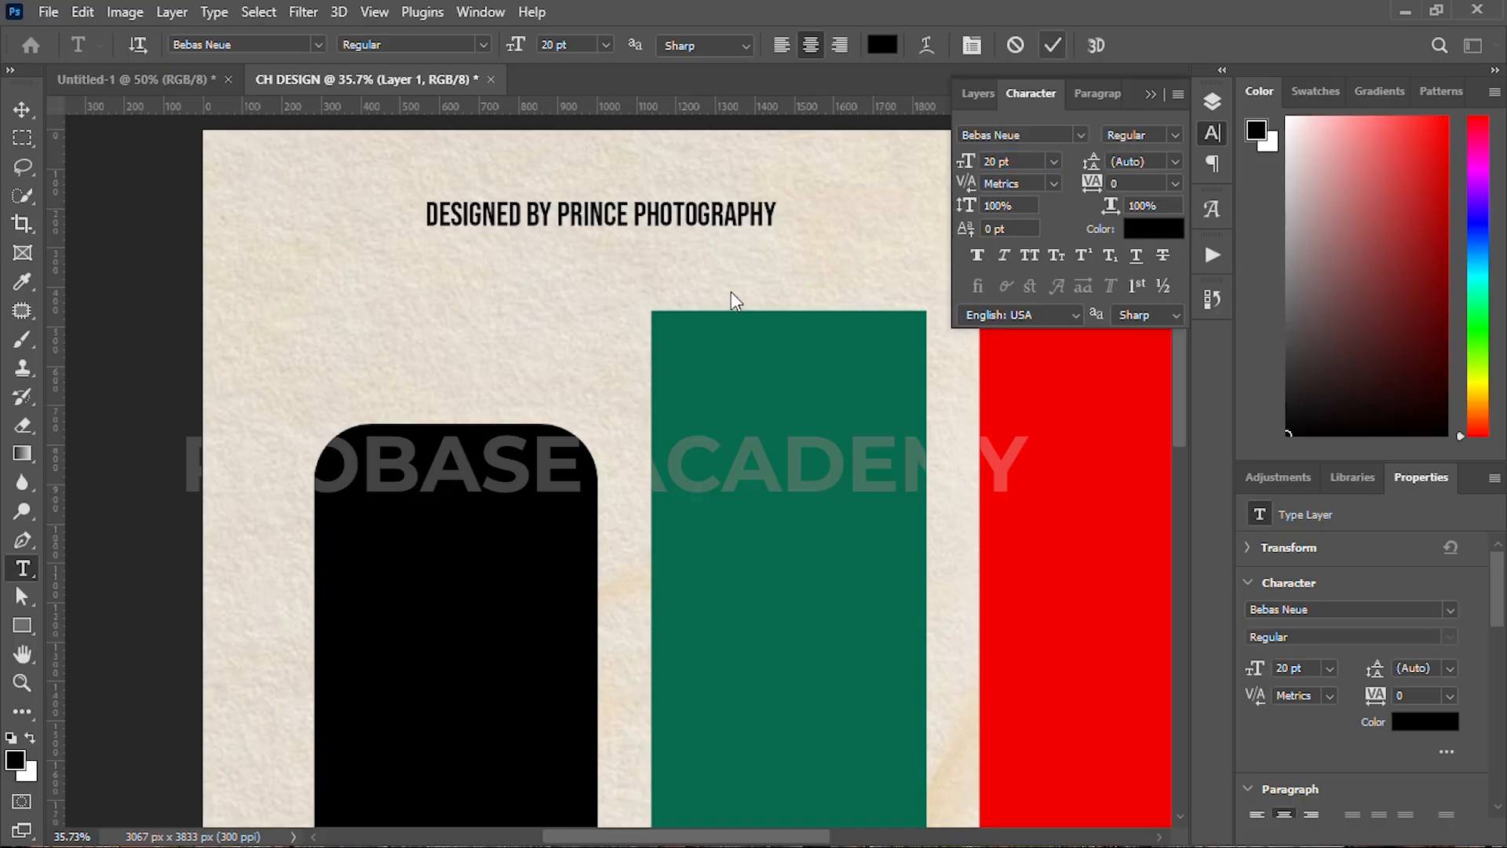
Step: Centre the heading across the top of the flyer
{"action": "scroll", "coordinate": [732, 292], "scroll_direction": "down", "scroll_amount": 5}
{"action": "key", "text": "v"}
{"action": "left_click_drag", "start_coordinate": [689, 252], "coordinate": [777, 254]}
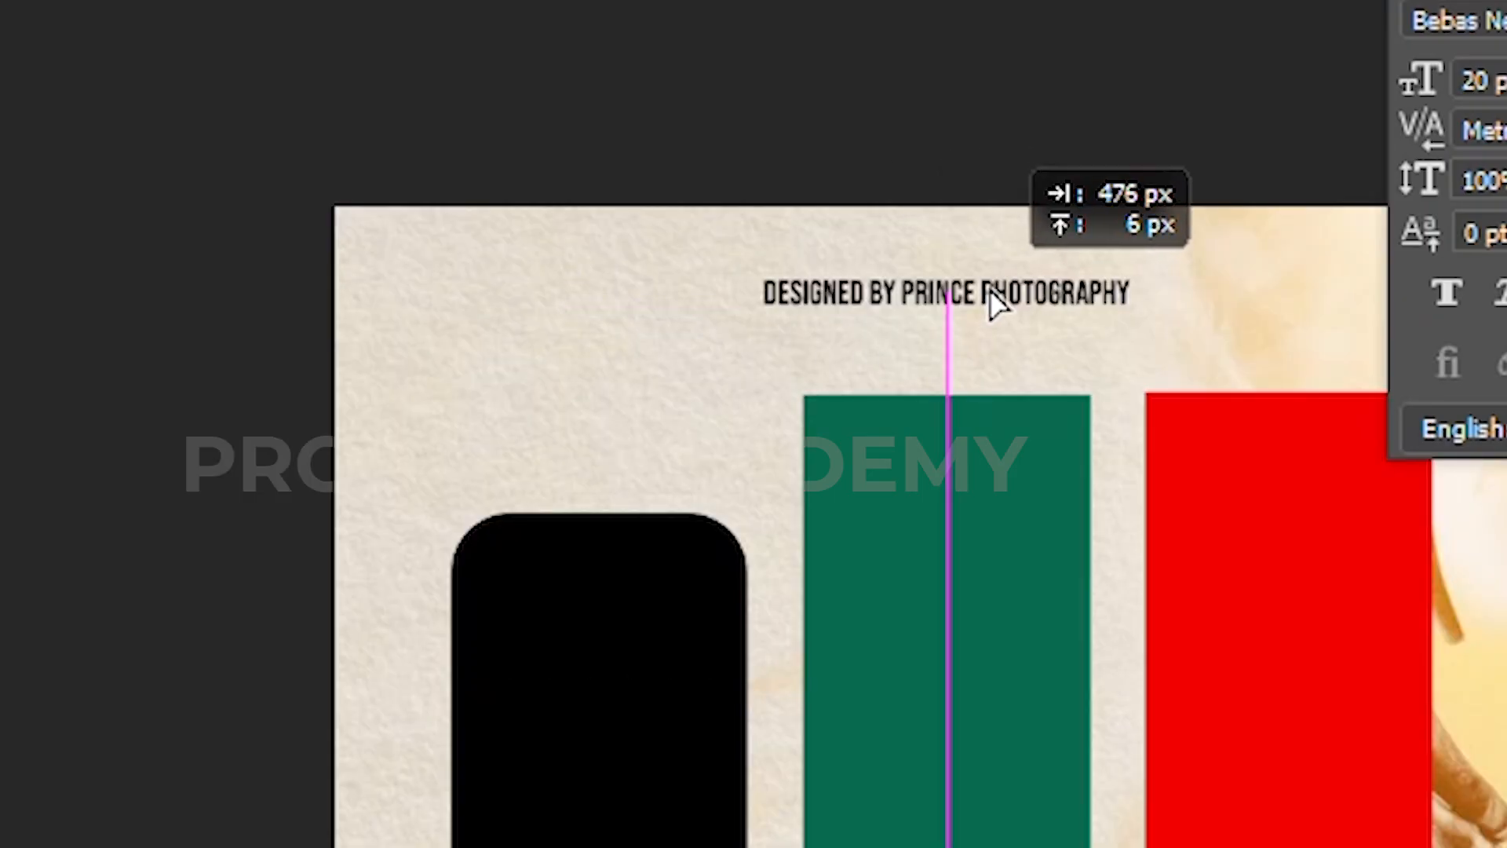
{"action": "left_click_drag", "start_coordinate": [990, 291], "coordinate": [991, 291]}
Step: Change the heading's font size to 23 pt
{"action": "scroll", "coordinate": [966, 416], "scroll_direction": "down", "scroll_amount": 1}
{"action": "left_click_drag", "start_coordinate": [965, 436], "coordinate": [647, 480]}
{"action": "left_click", "coordinate": [1084, 307]}
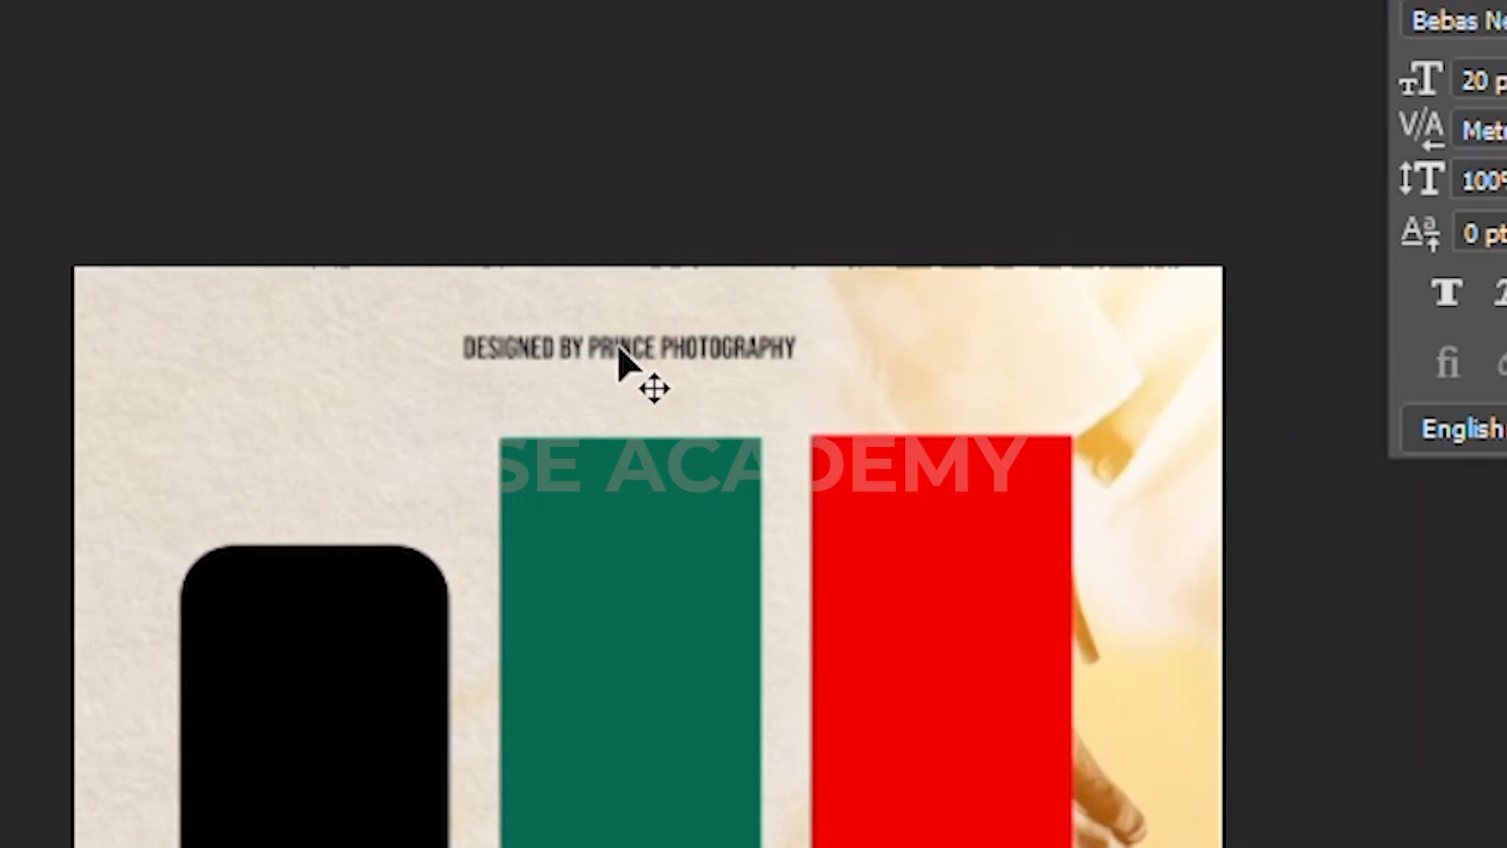
{"action": "double_click", "coordinate": [813, 248]}
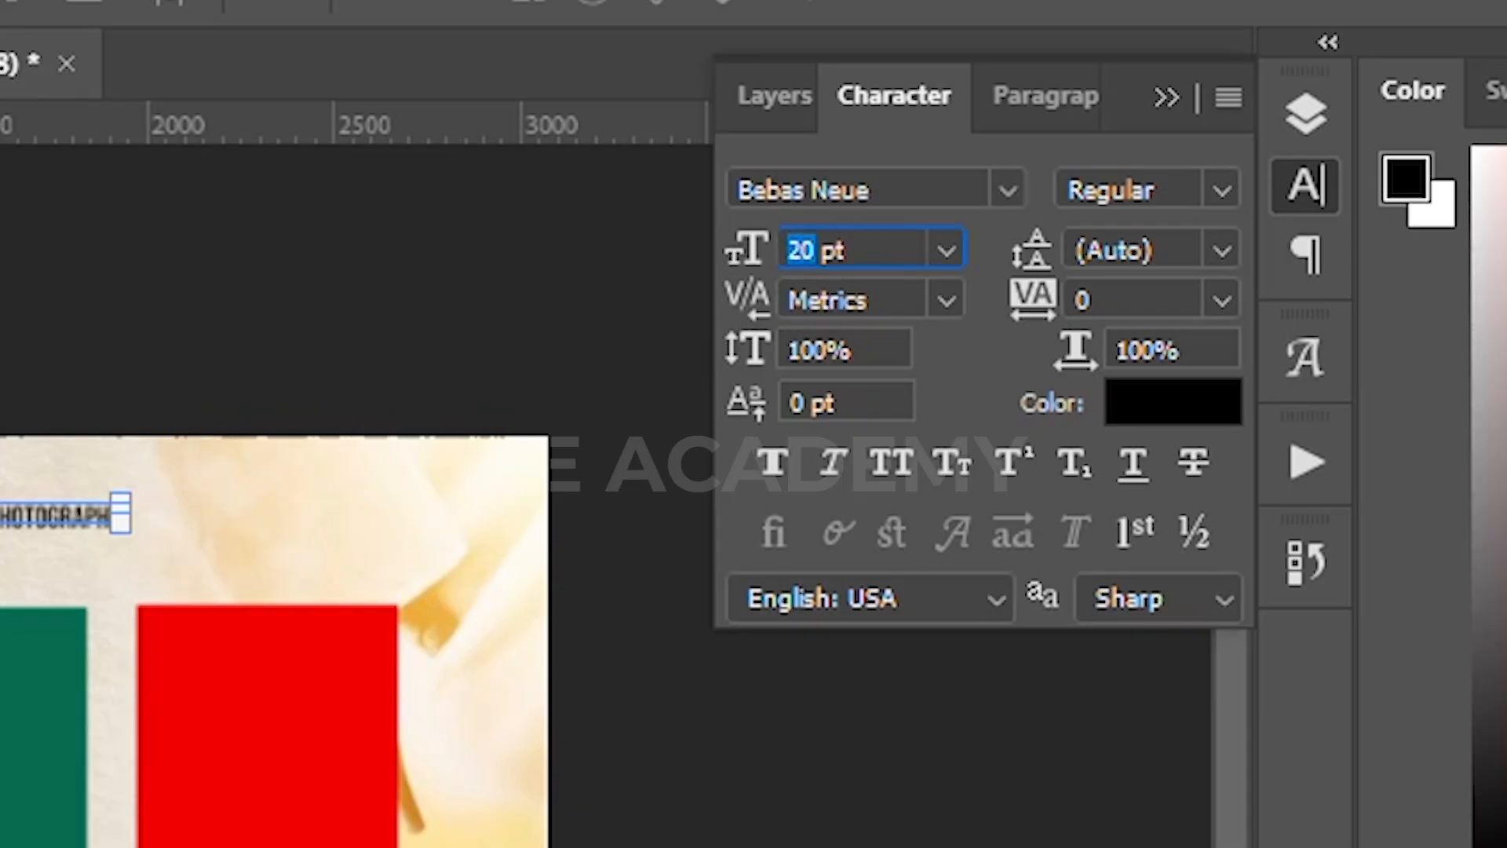
{"action": "type", "text": "23"}
{"action": "key", "text": "Return"}
Step: Duplicate the heading down to the left and start editing the copy's text
{"action": "left_click", "coordinate": [194, 311]}
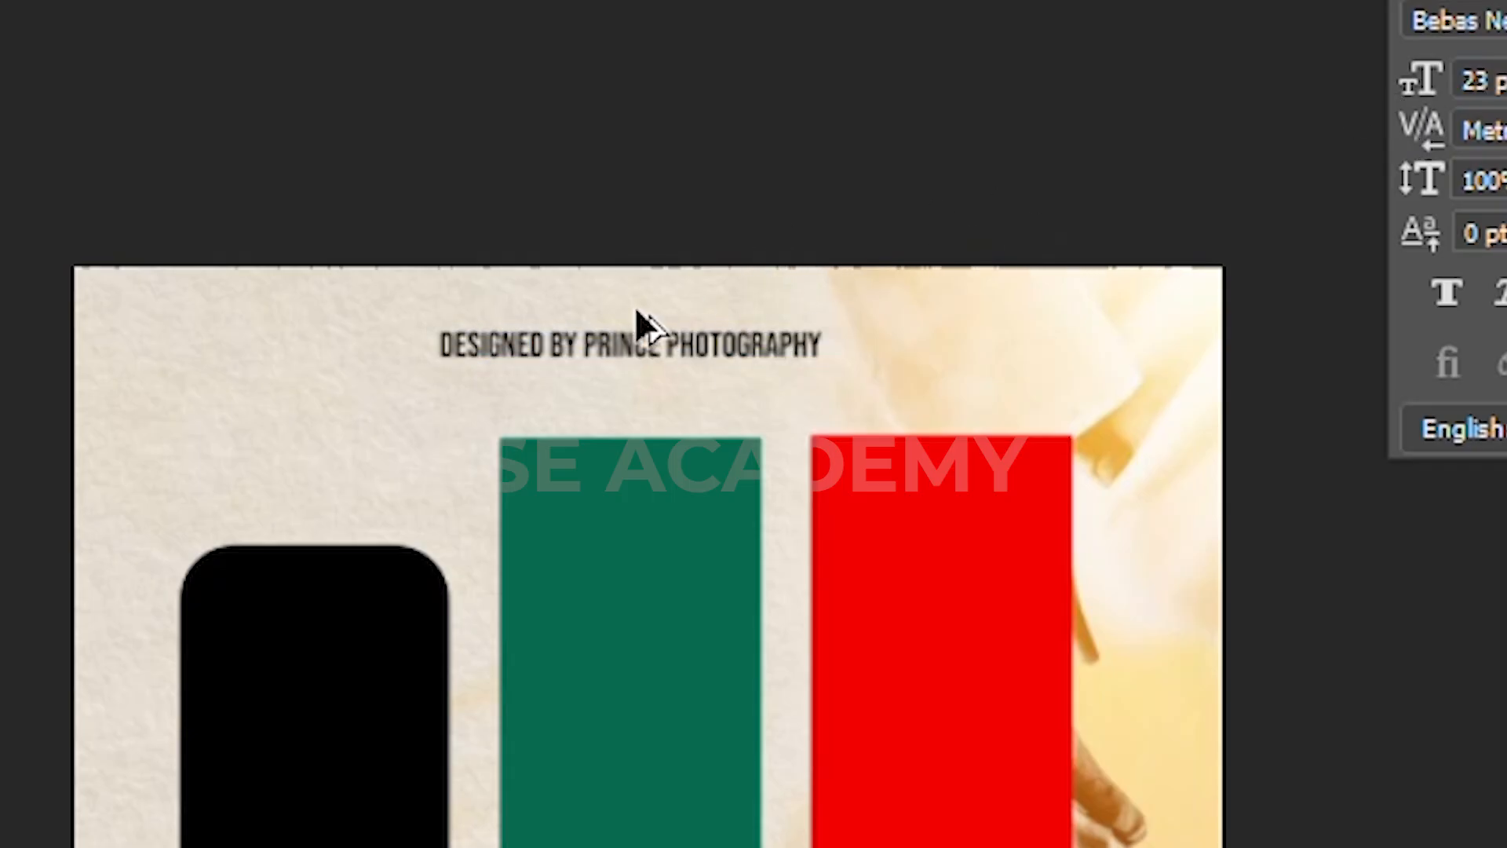
{"action": "scroll", "coordinate": [637, 311], "scroll_direction": "up", "scroll_amount": 1}
{"action": "left_click_drag", "start_coordinate": [676, 845], "coordinate": [666, 664]}
{"action": "left_click", "coordinate": [675, 149]}
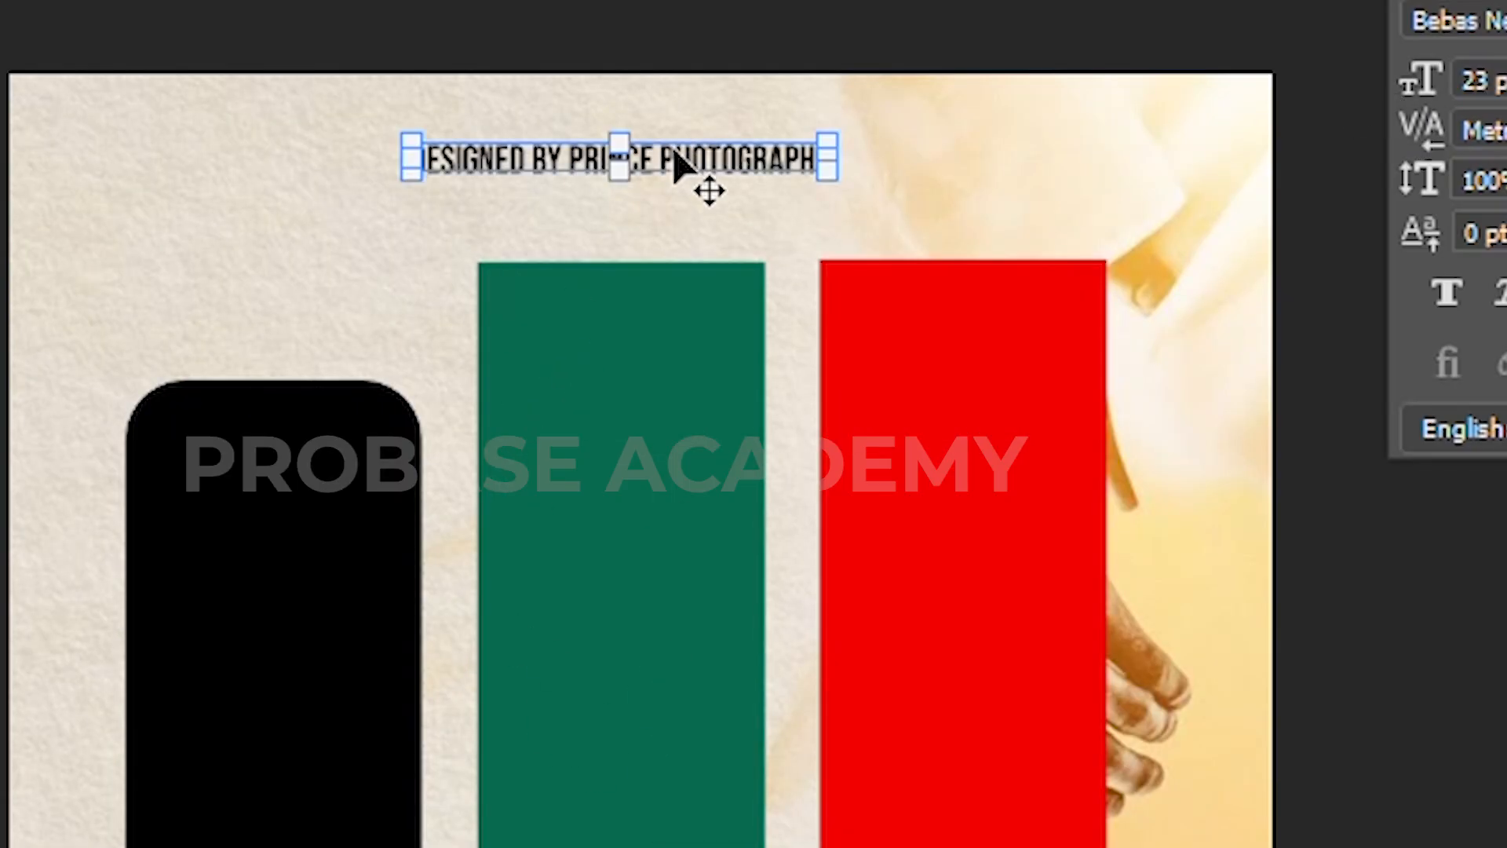
{"action": "left_click_drag", "start_coordinate": [726, 158], "coordinate": [385, 283]}
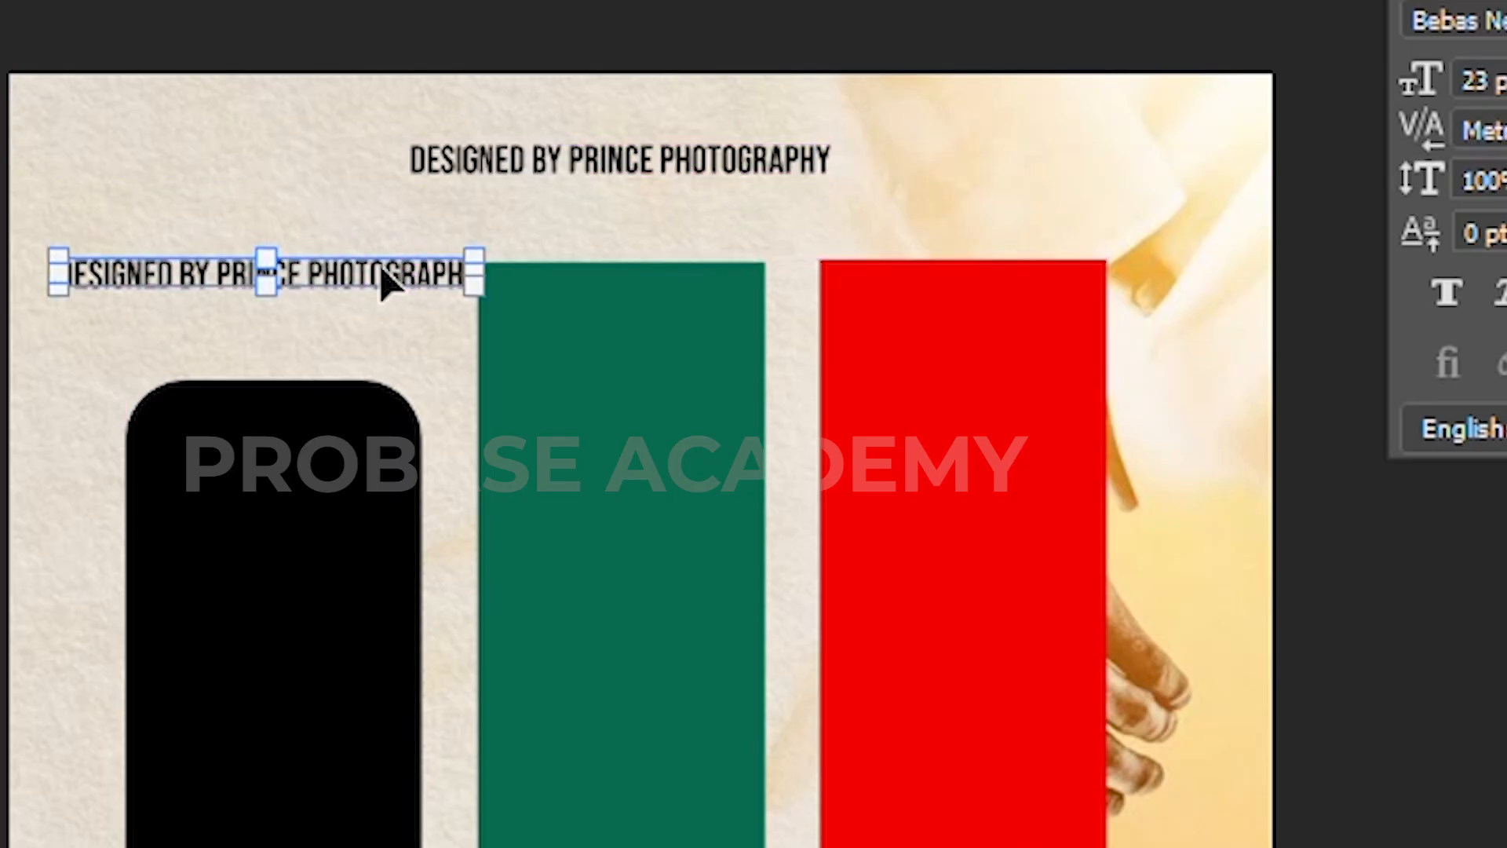
{"action": "double_click", "coordinate": [381, 266]}
Step: Retype the copy as 'DOMINION FIRE ASSEMBLY' in Kenyan Coffee Regular
{"action": "type", "text": "DOMINION FIRE ASSEMBLY"}
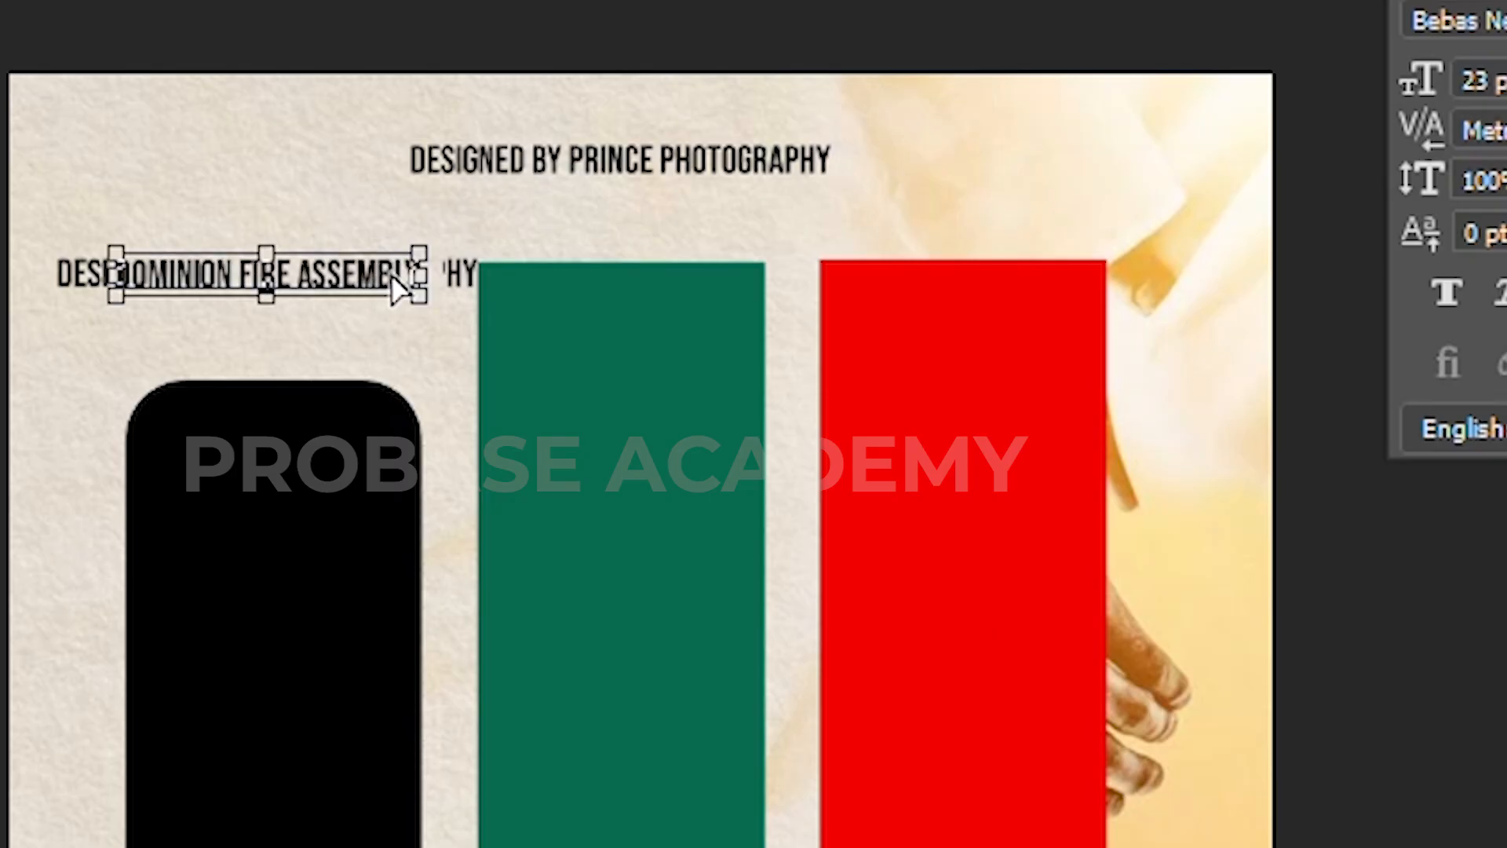
{"action": "key", "text": "ctrl+a"}
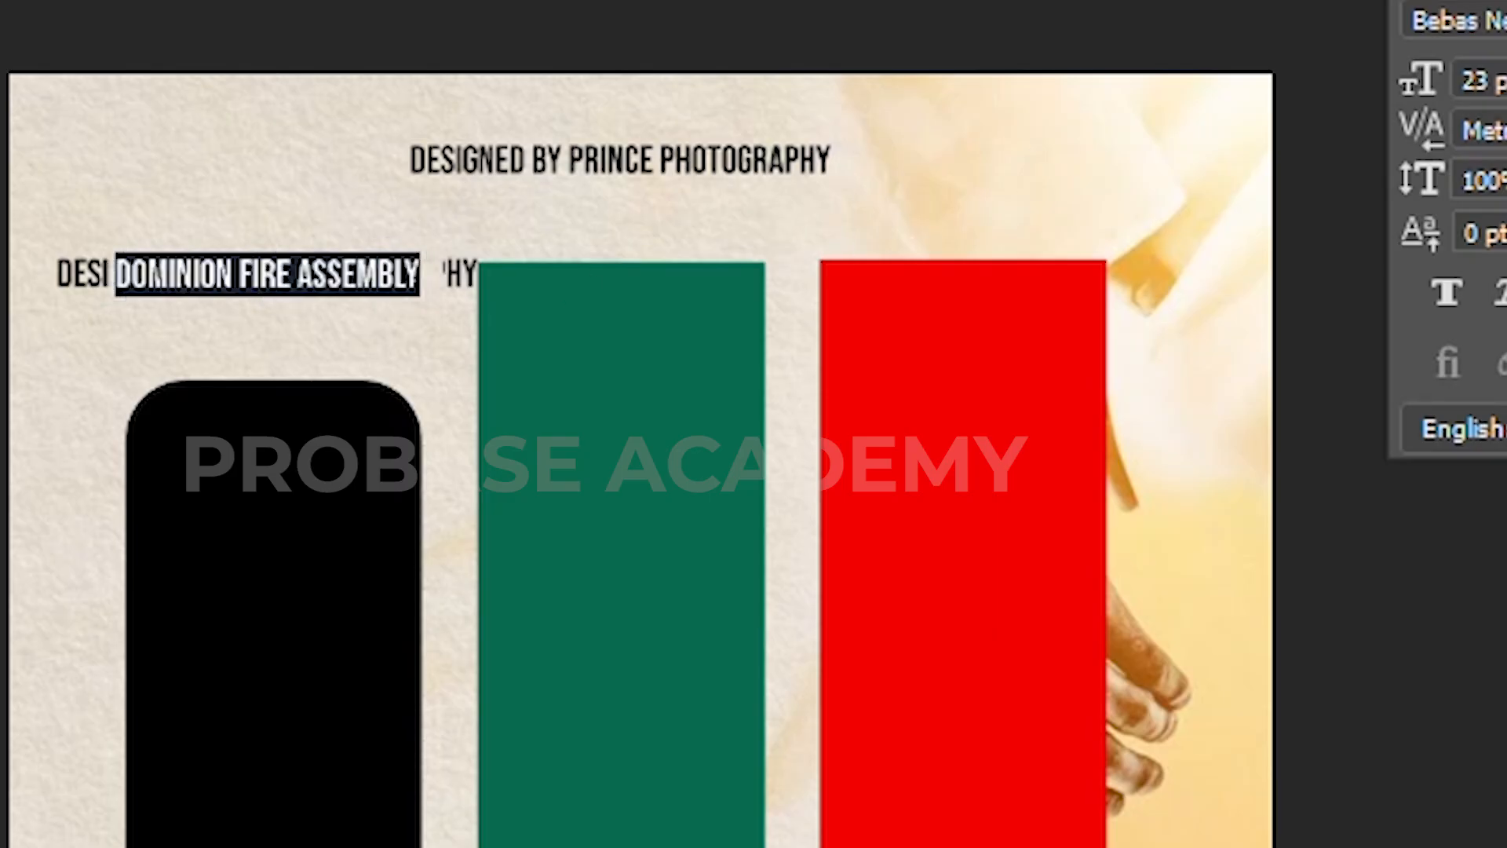
{"action": "left_click", "coordinate": [1475, 22]}
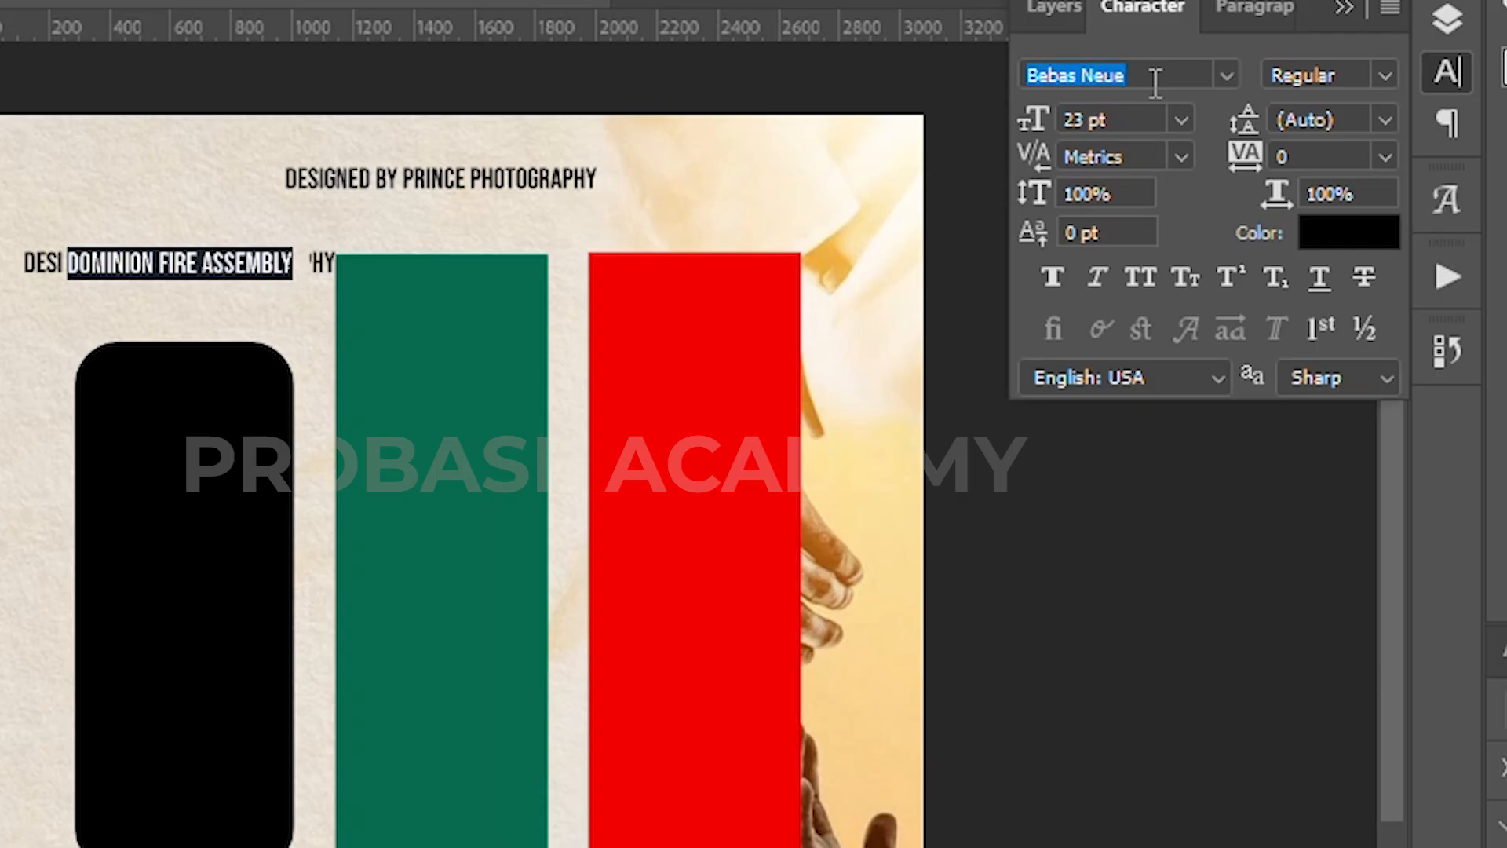
{"action": "type", "text": "KEN"}
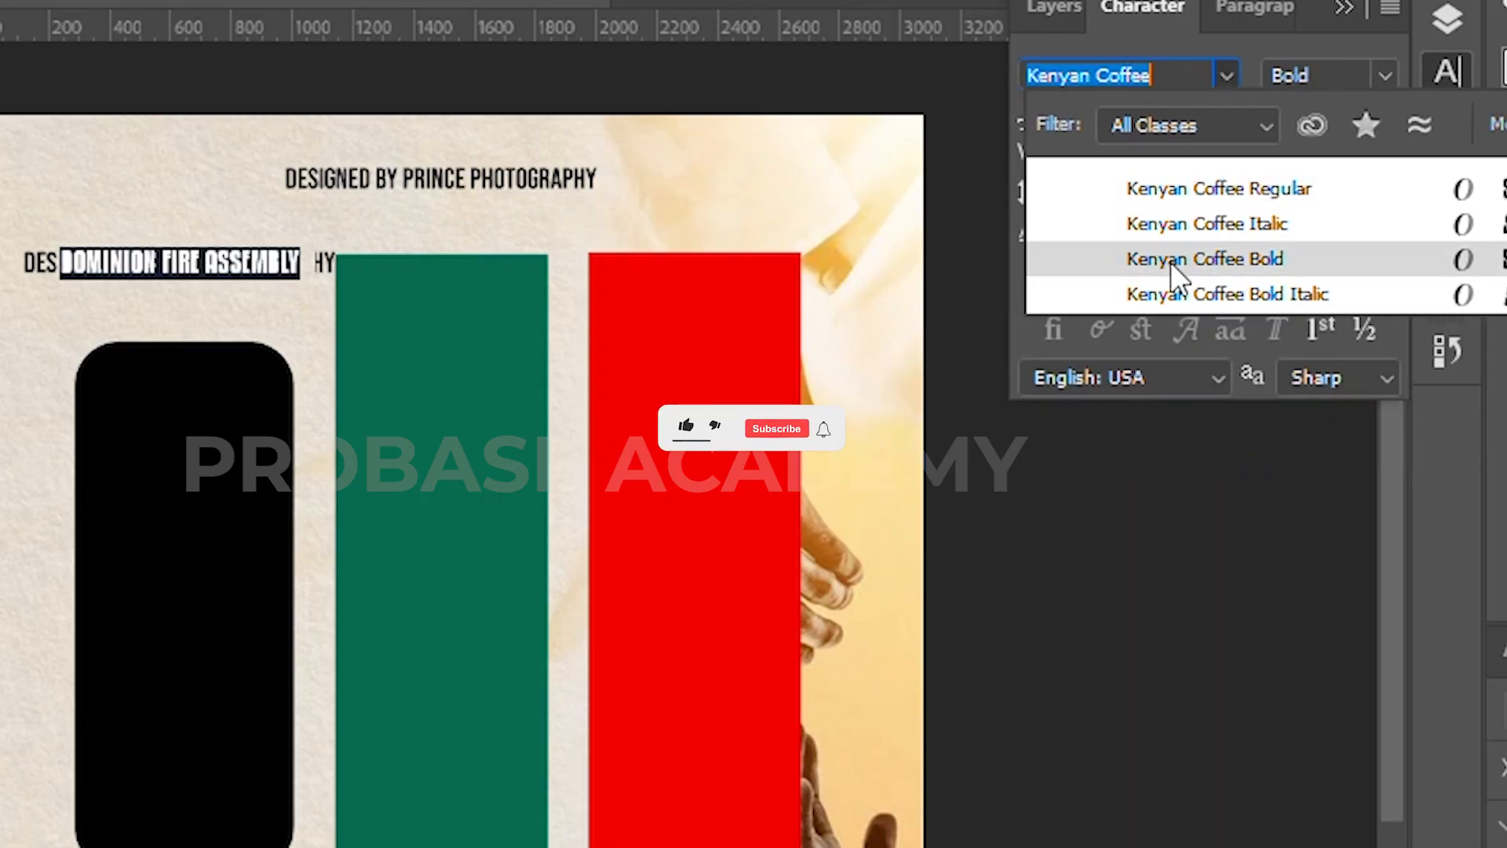
{"action": "left_click", "coordinate": [1187, 193]}
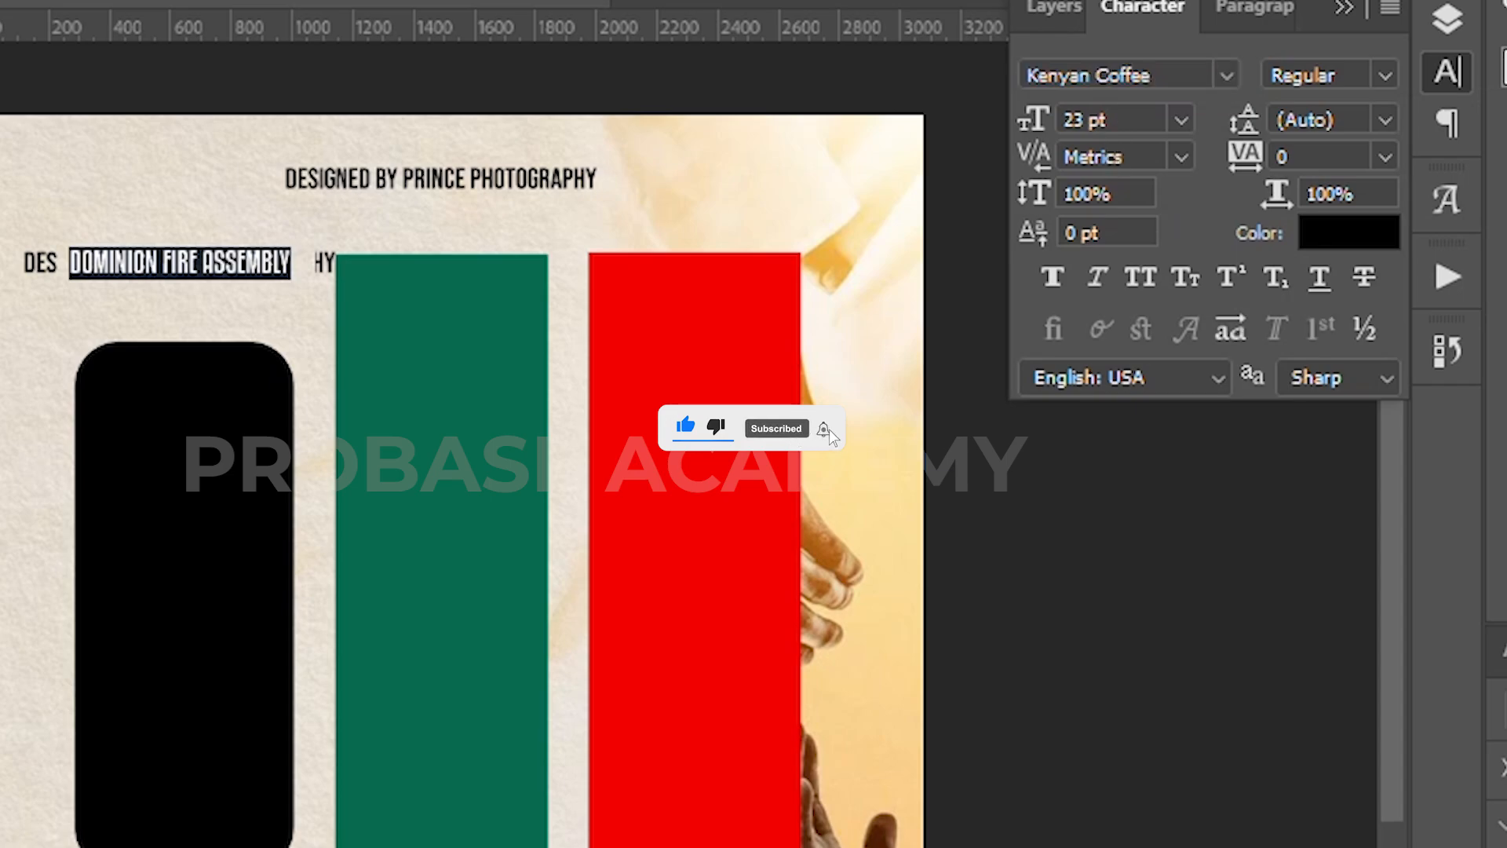
{"action": "key", "text": "ctrl+Return"}
Step: Duplicate the heading just below it and retype the copy as 'PRESENTS'
{"action": "scroll", "coordinate": [202, 271], "scroll_direction": "up", "scroll_amount": 8}
{"action": "scroll", "coordinate": [242, 289], "scroll_direction": "down", "scroll_amount": 4}
{"action": "left_click_drag", "start_coordinate": [250, 287], "coordinate": [260, 300]}
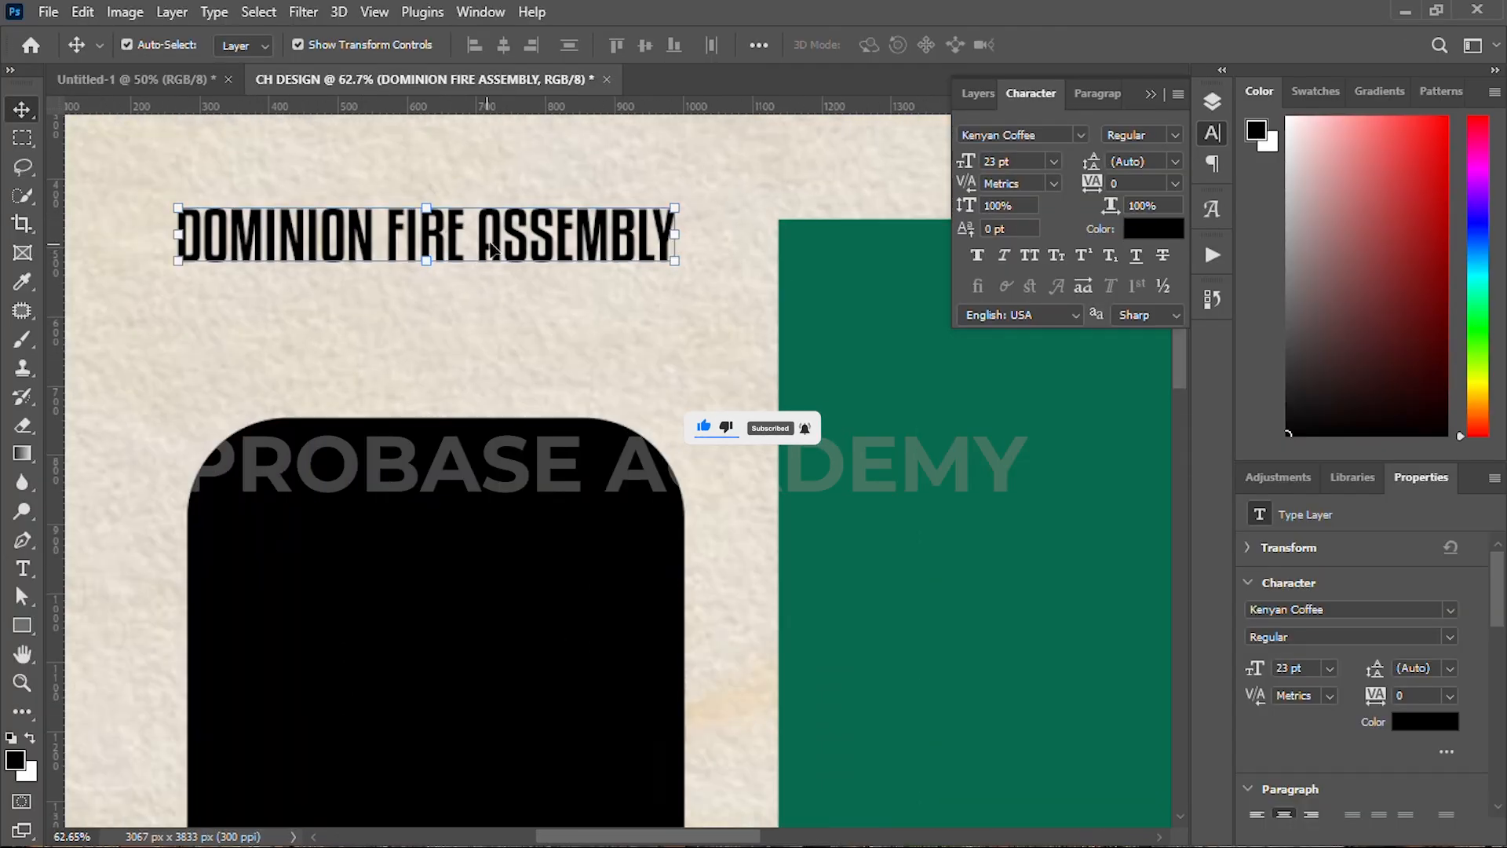
{"action": "left_click_drag", "start_coordinate": [504, 268], "coordinate": [522, 315]}
{"action": "double_click", "coordinate": [522, 315]}
{"action": "type", "text": "PRSENTS"}
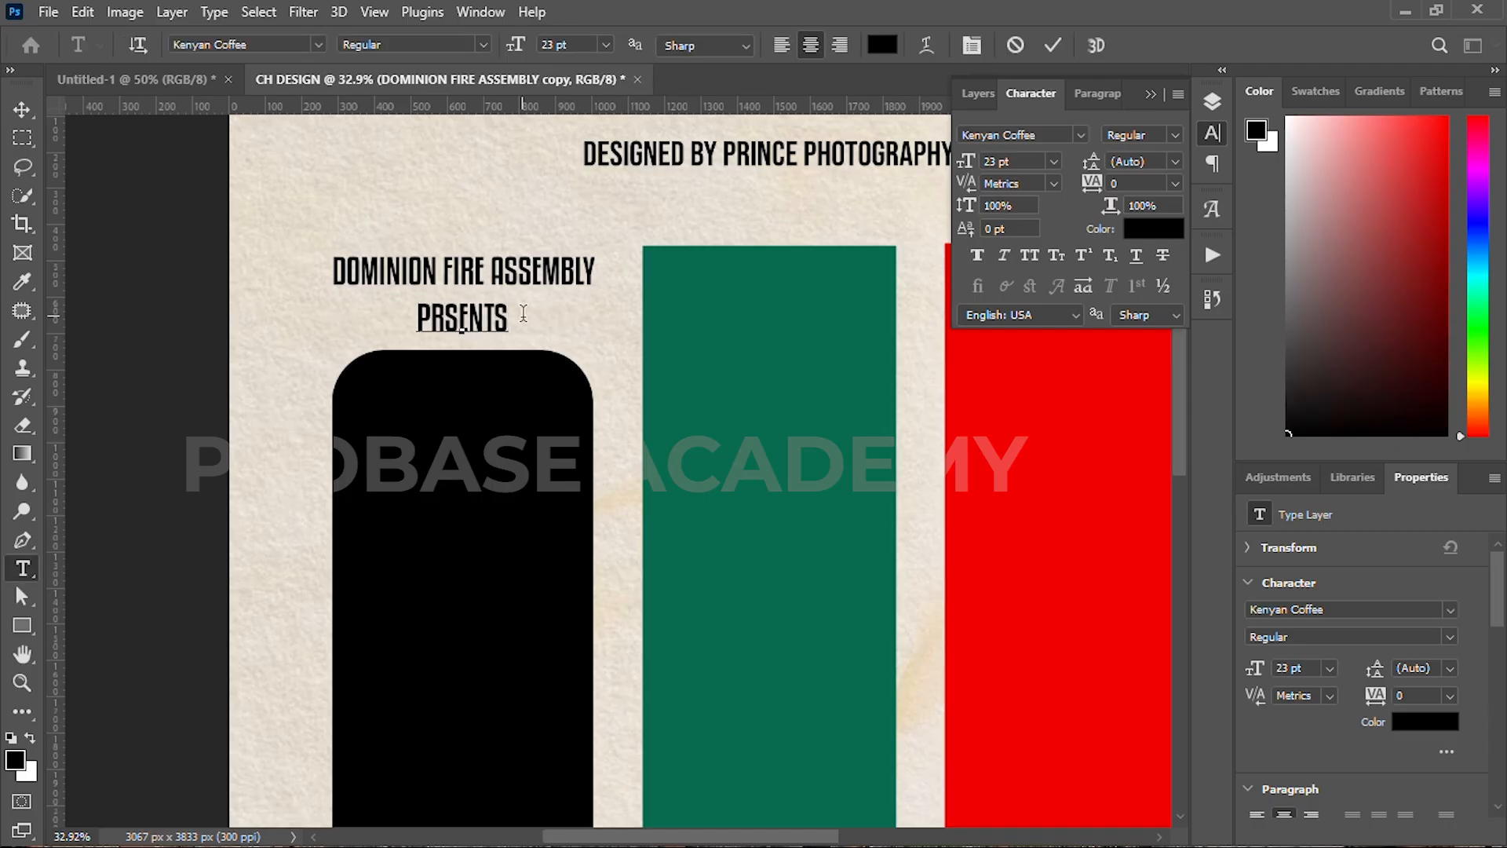
{"action": "left_click", "coordinate": [451, 318]}
{"action": "type", "text": "E"}
Step: Set PRESENTS in Montserrat at 21 pt
{"action": "key", "text": "ctrl+a"}
{"action": "left_click", "coordinate": [1080, 137]}
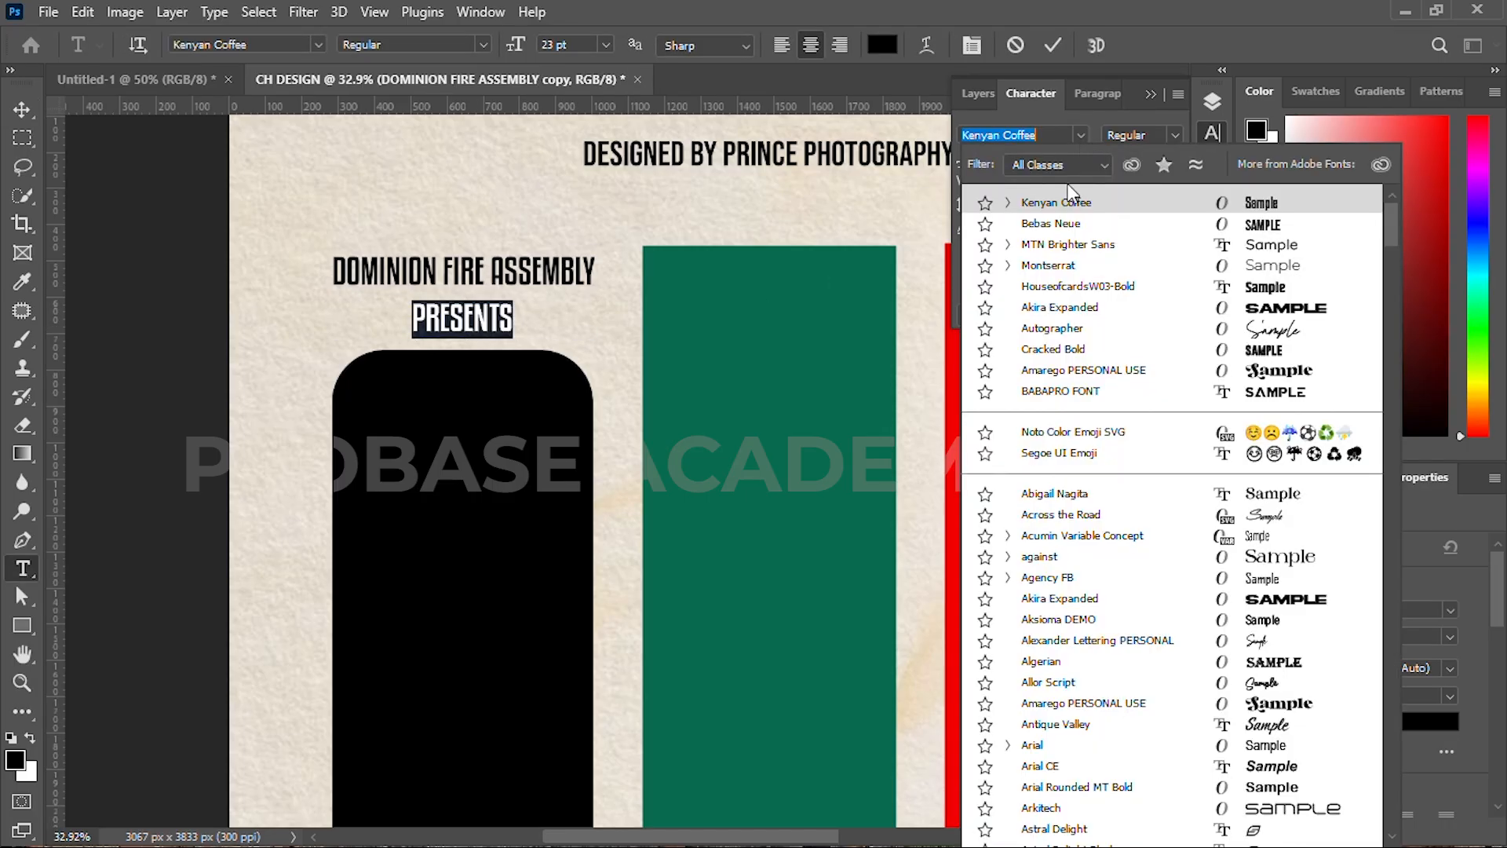
{"action": "left_click", "coordinate": [1028, 265]}
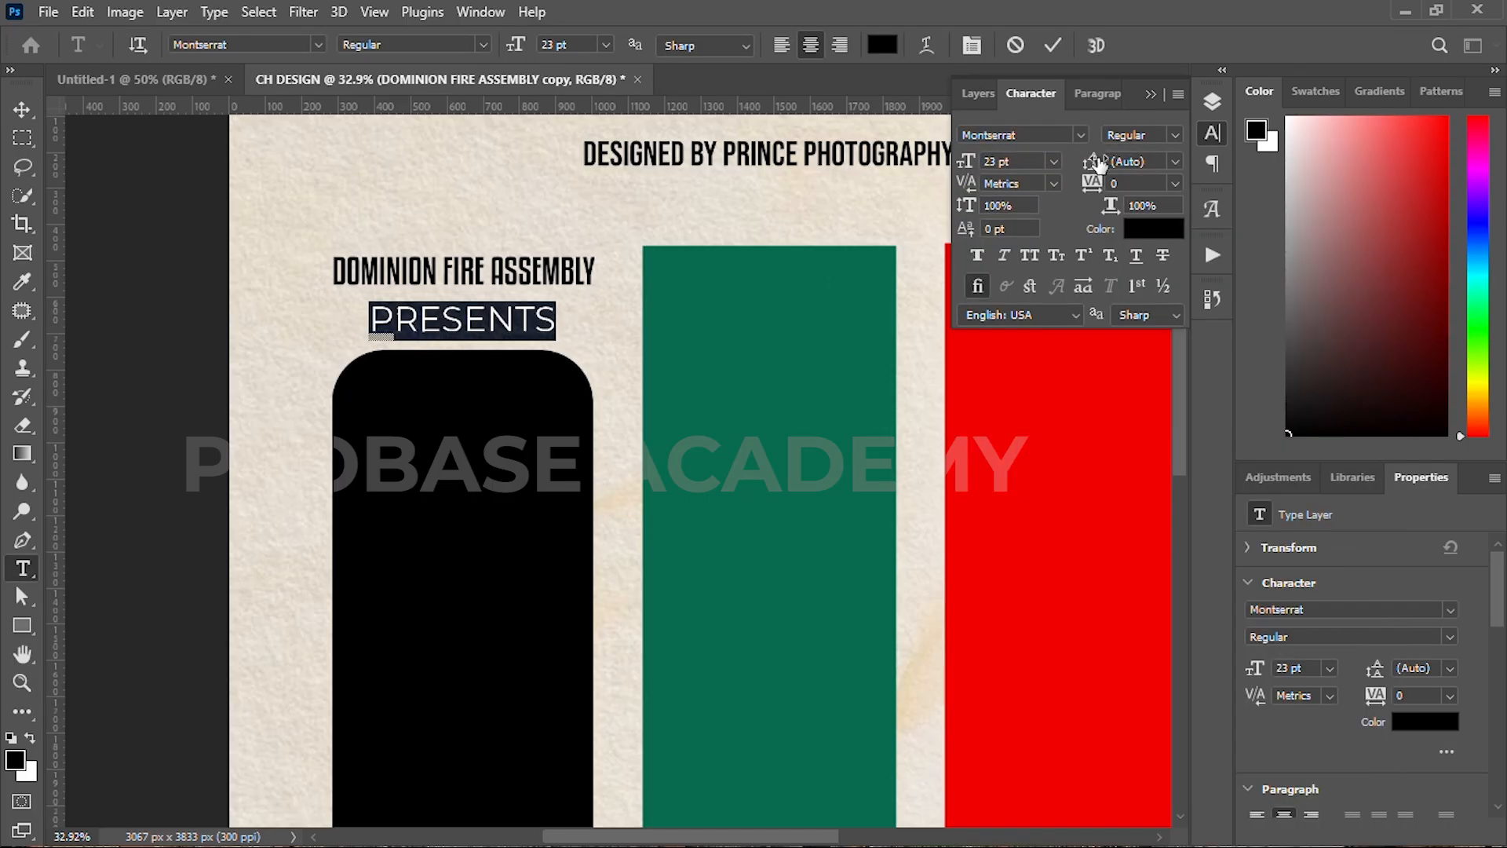
{"action": "left_click", "coordinate": [973, 167]}
{"action": "type", "text": "21"}
{"action": "key", "text": "Return"}
{"action": "left_click", "coordinate": [1052, 47]}
{"action": "key", "text": "v"}
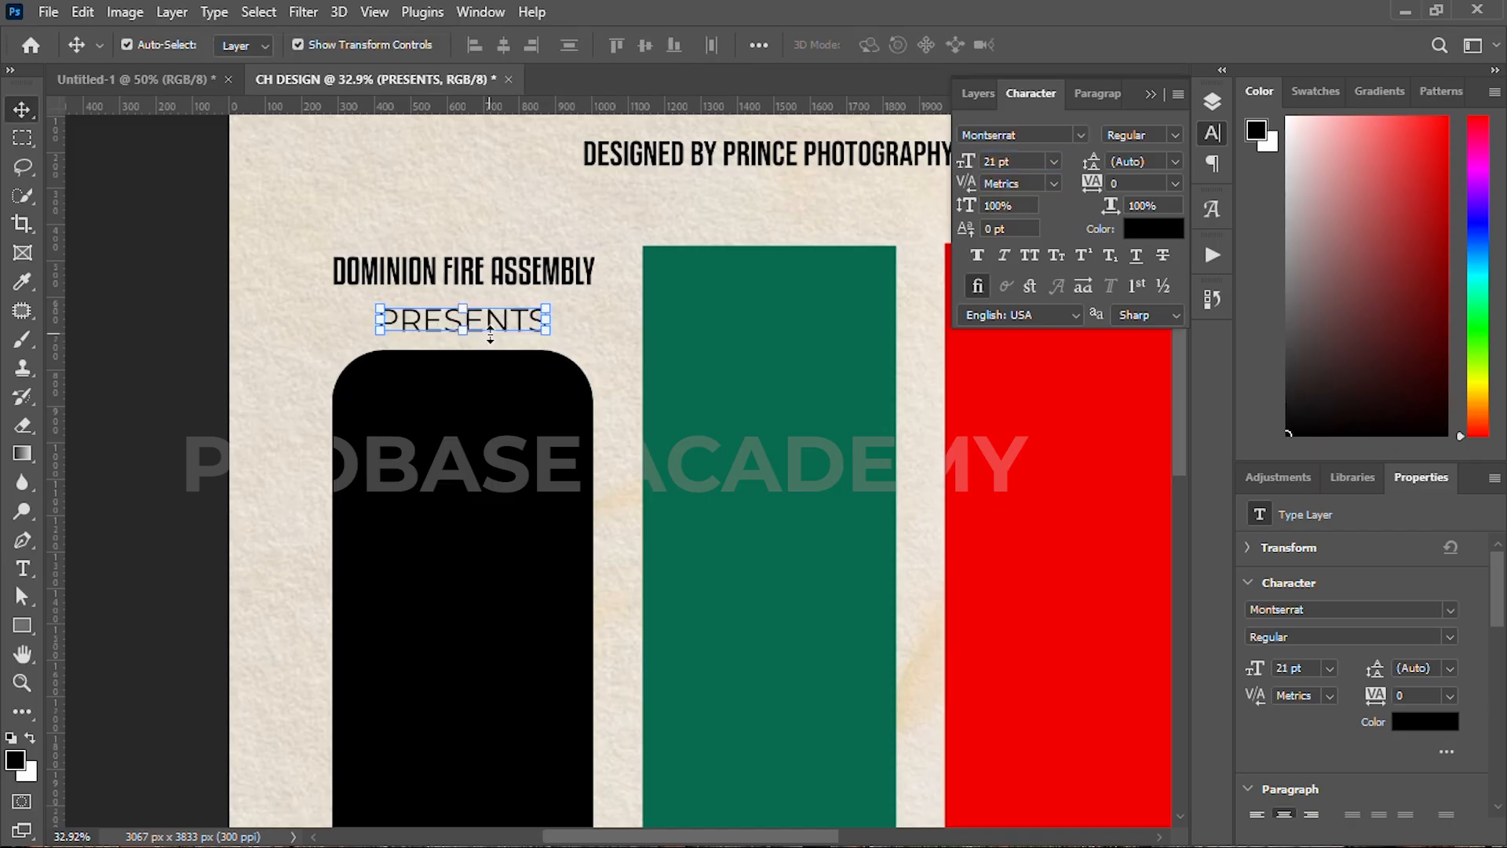
Step: Add NEXT LEVEL SUMMIT text below the black panel in 39 pt Agency FB
{"action": "left_click", "coordinate": [179, 351]}
{"action": "scroll", "coordinate": [530, 401], "scroll_direction": "down", "scroll_amount": 4}
{"action": "left_click_drag", "start_coordinate": [592, 428], "coordinate": [544, 413]}
{"action": "scroll", "coordinate": [452, 319], "scroll_direction": "up", "scroll_amount": 3}
{"action": "left_click_drag", "start_coordinate": [453, 320], "coordinate": [458, 206]}
{"action": "scroll", "coordinate": [458, 205], "scroll_direction": "down", "scroll_amount": 3}
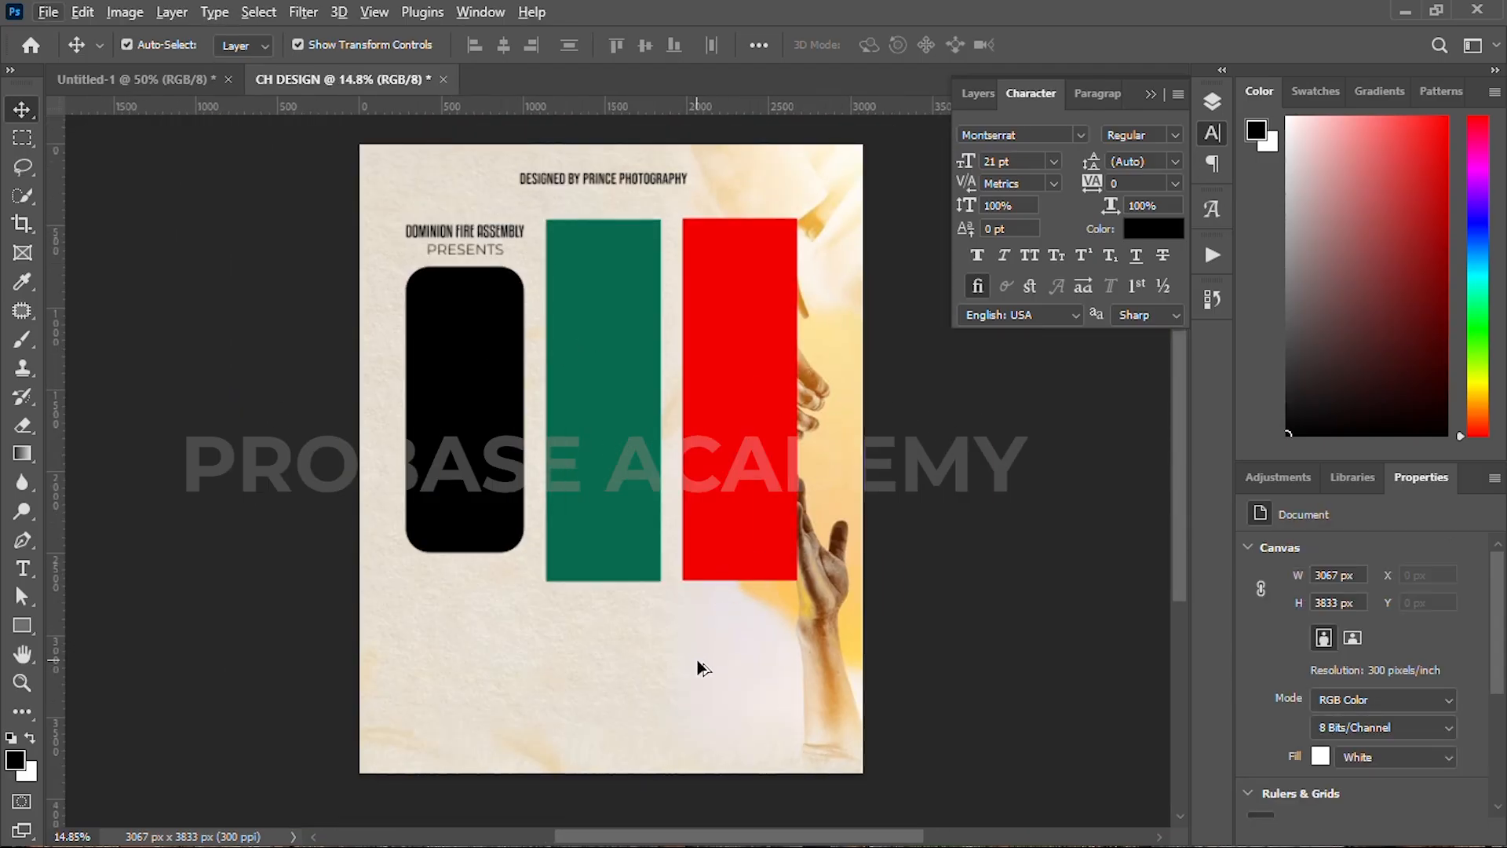
{"action": "key", "text": "t"}
{"action": "left_click", "coordinate": [432, 663]}
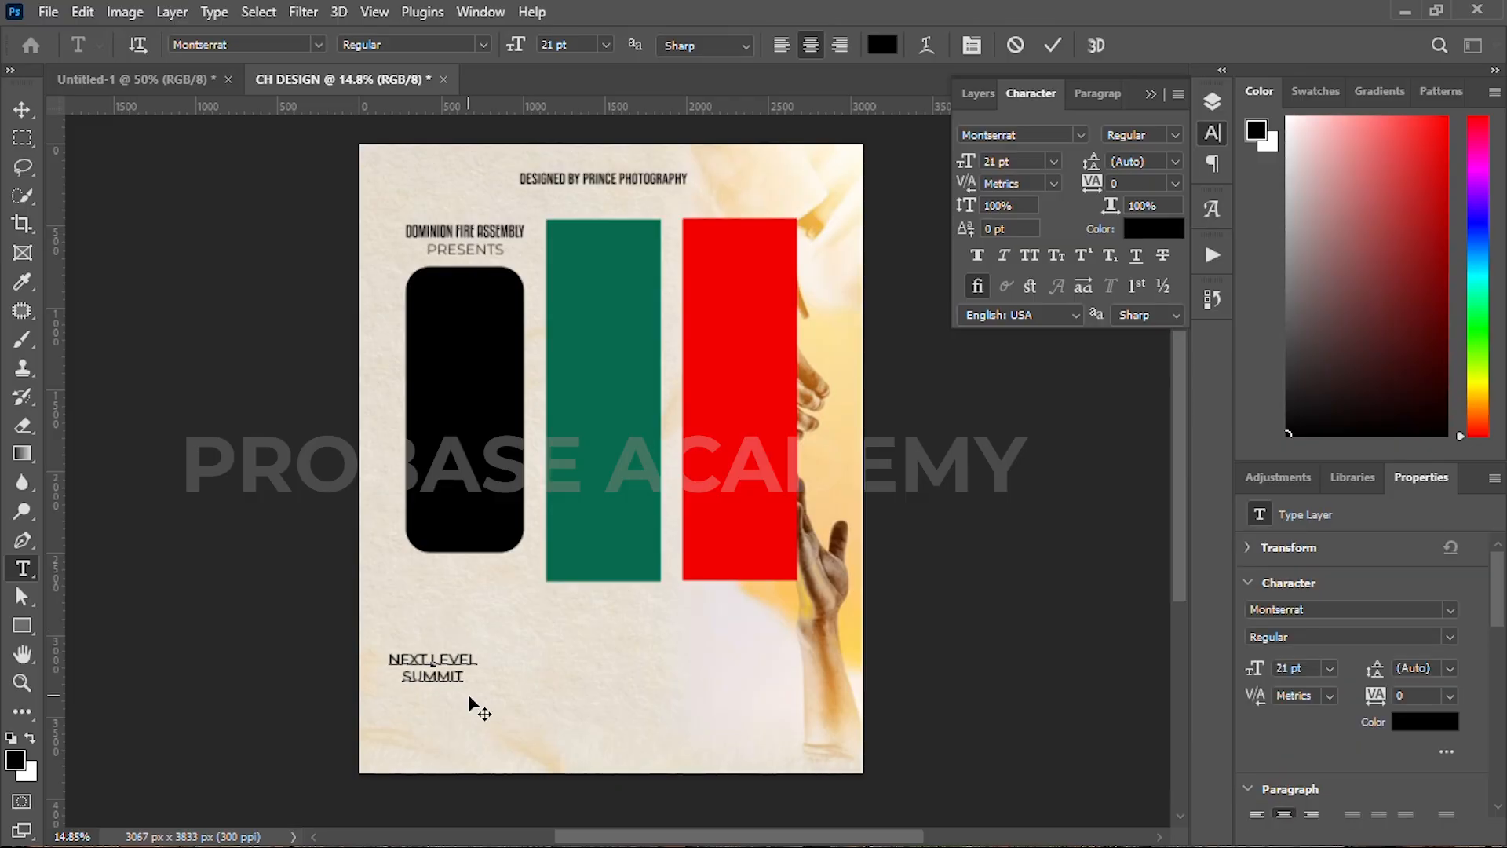
{"action": "key", "text": "ctrl+a"}
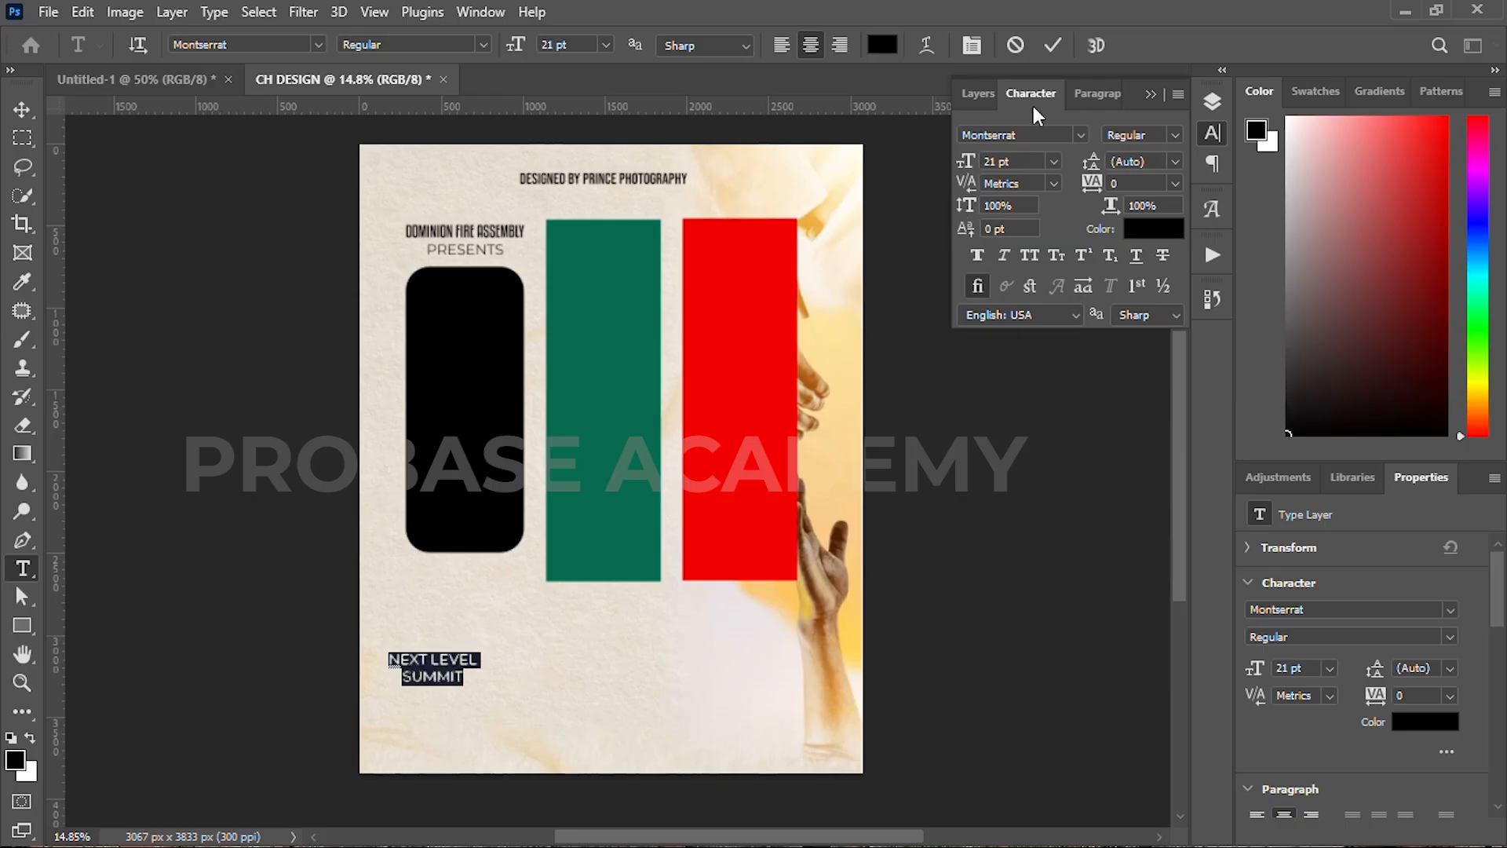
{"action": "left_click", "coordinate": [1080, 134]}
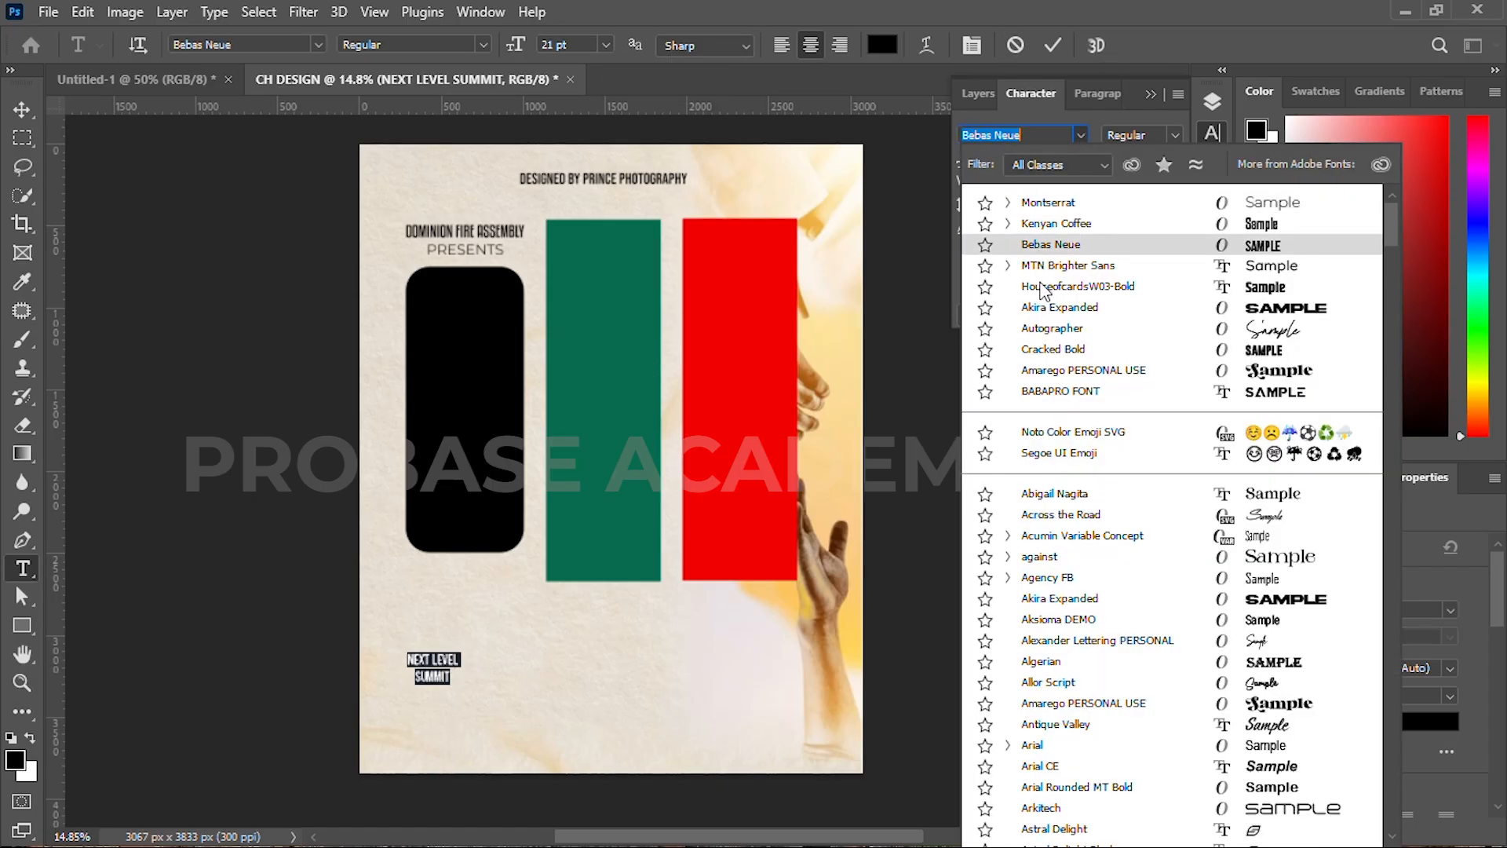
{"action": "left_click", "coordinate": [1044, 578]}
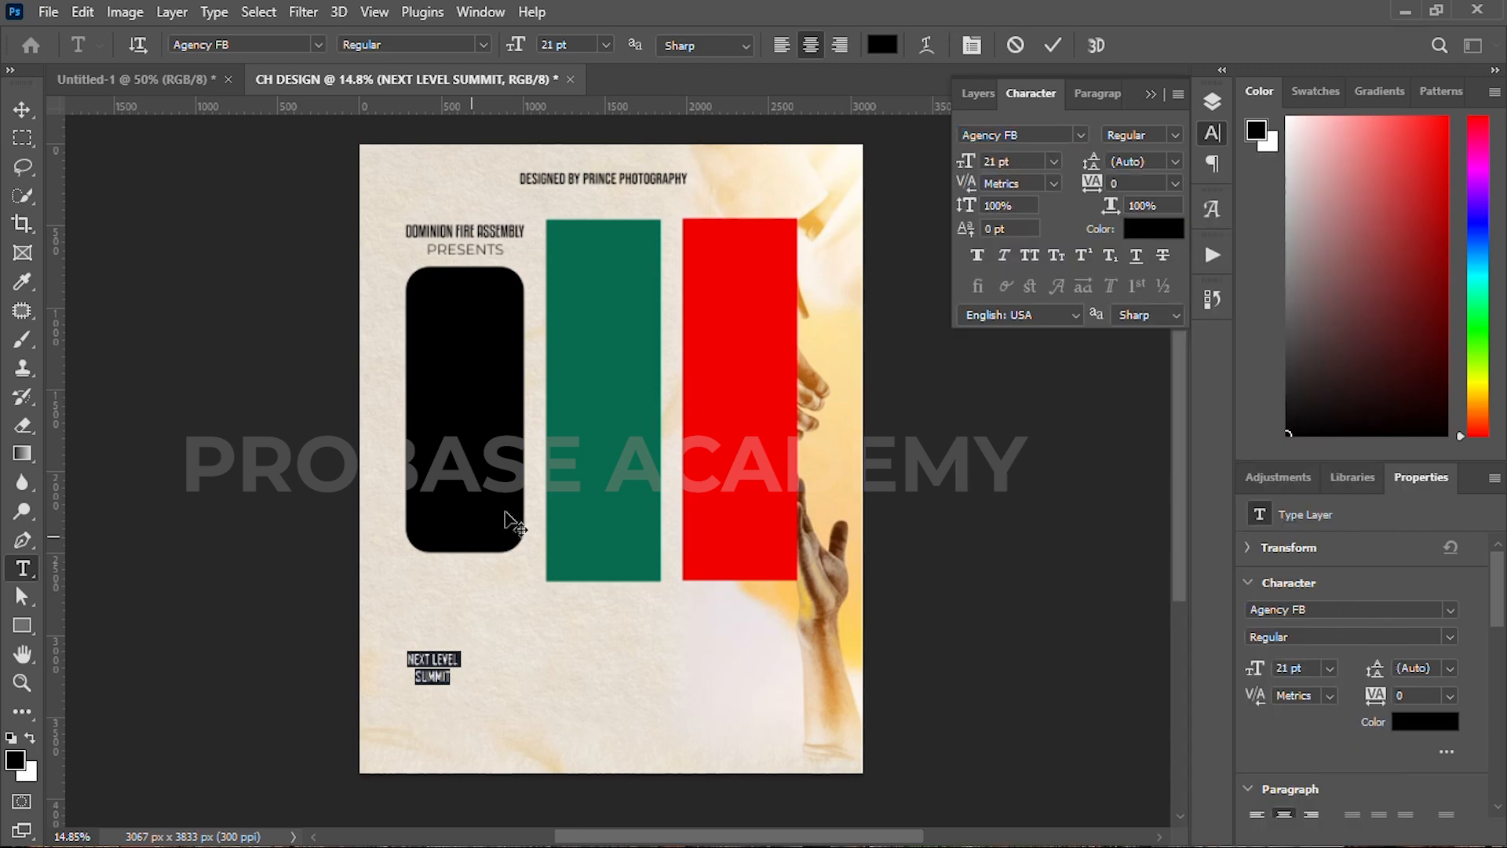
{"action": "left_click_drag", "start_coordinate": [964, 168], "coordinate": [978, 167]}
Step: Make SUMMIT larger Kenyan Coffee, tighten the leading, and set NEXT LEVEL to 41 pt
{"action": "left_click_drag", "start_coordinate": [403, 689], "coordinate": [503, 691]}
{"action": "left_click", "coordinate": [1090, 135]}
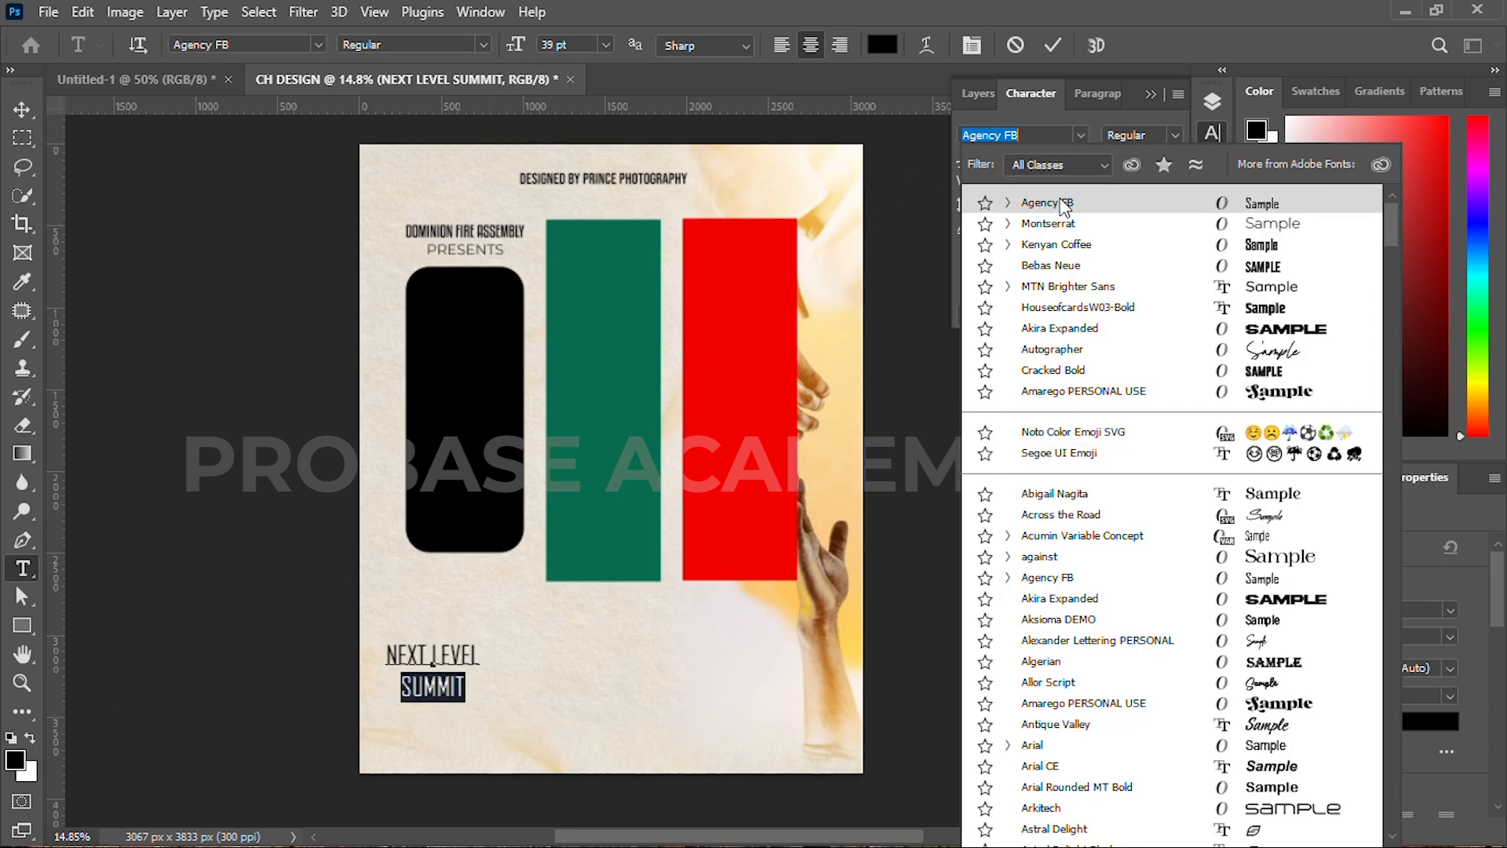
{"action": "left_click", "coordinate": [1034, 244]}
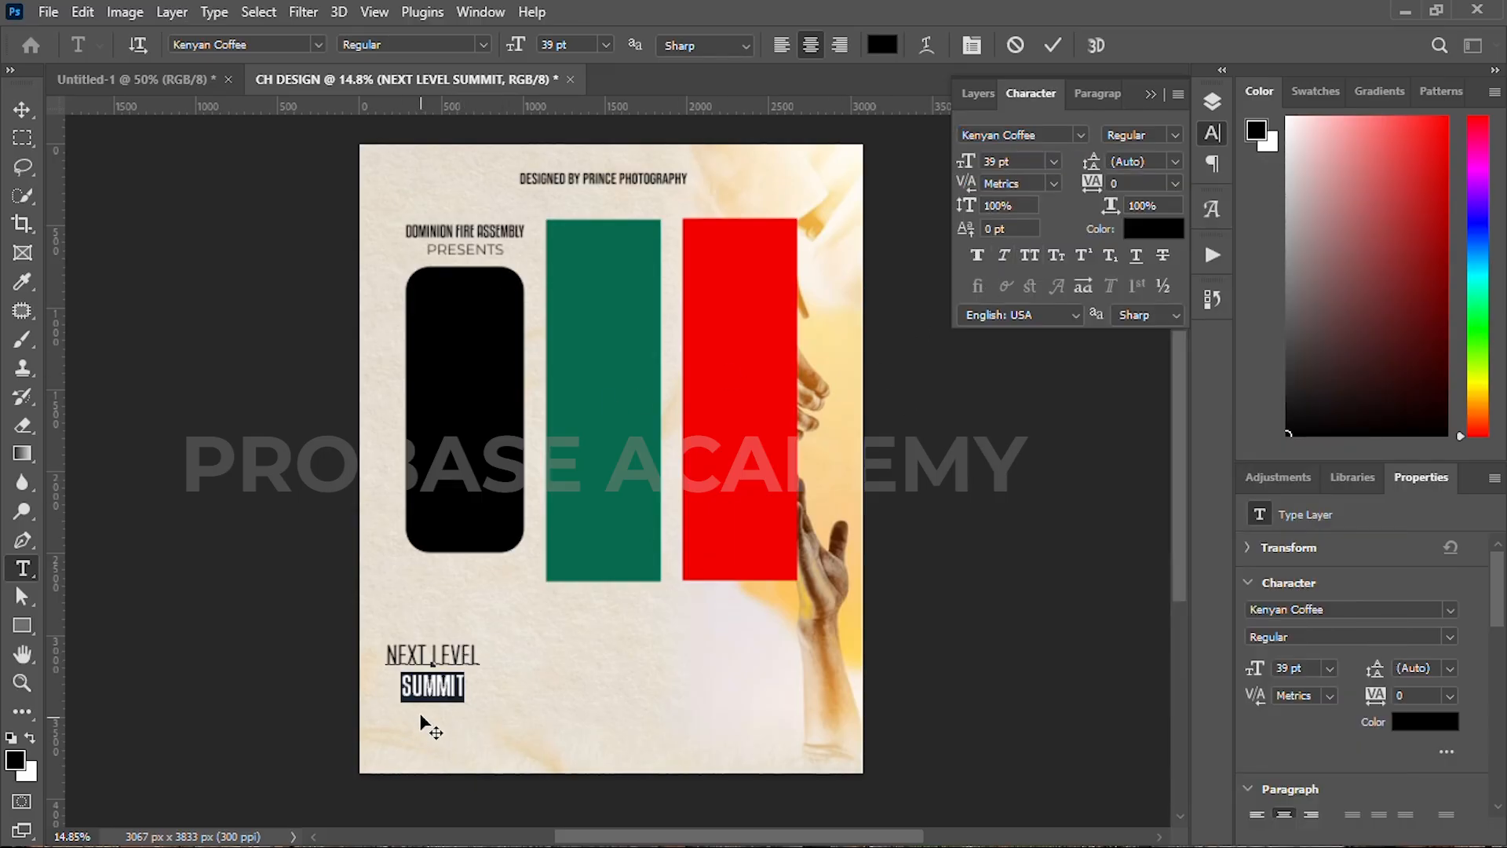
{"action": "left_click_drag", "start_coordinate": [974, 160], "coordinate": [988, 160]}
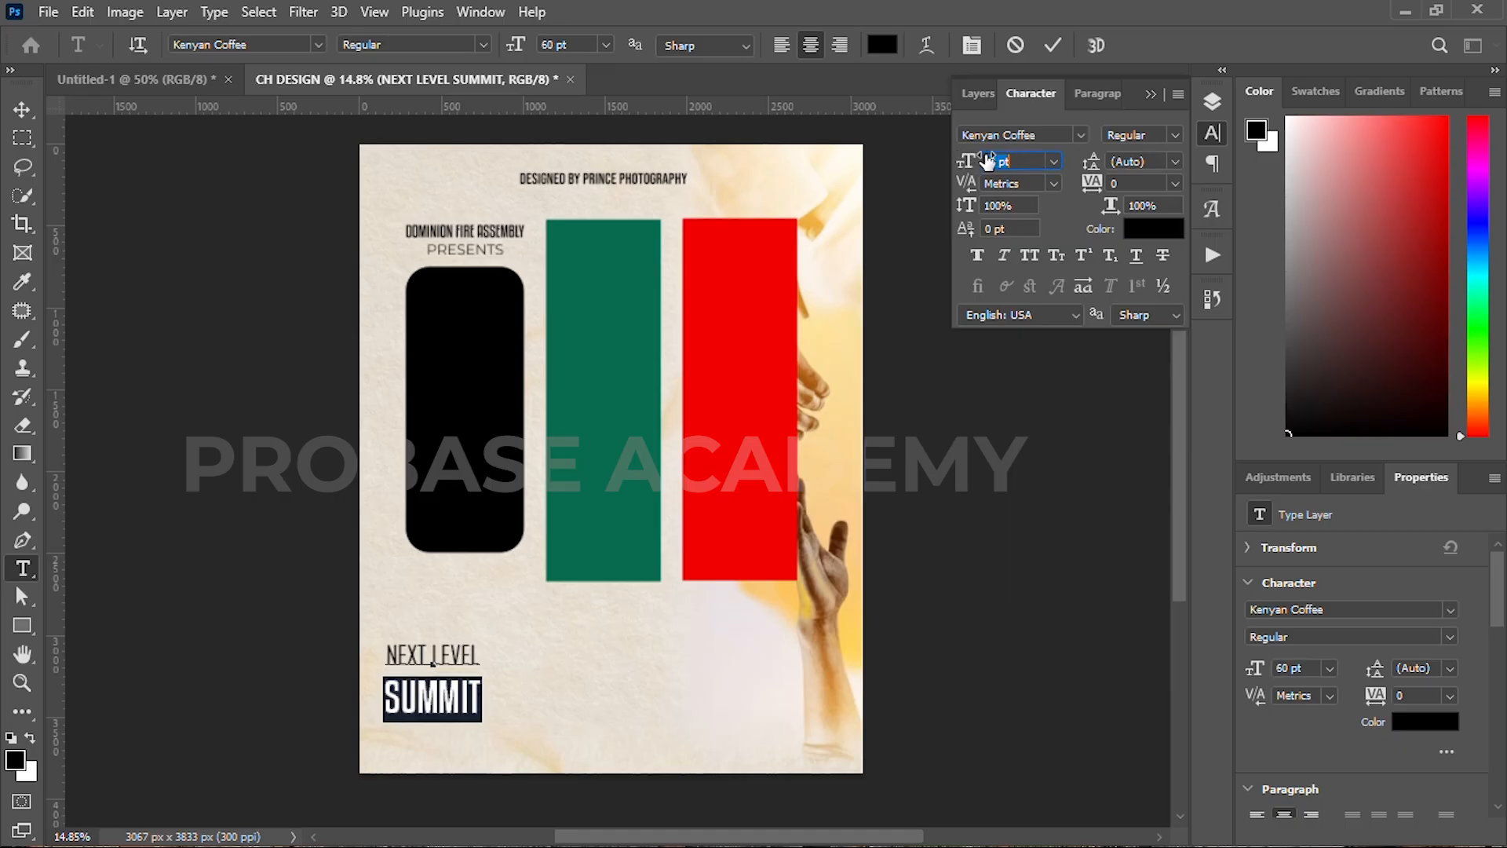
{"action": "key", "text": "ctrl+a"}
{"action": "left_click_drag", "start_coordinate": [1097, 161], "coordinate": [1107, 161]}
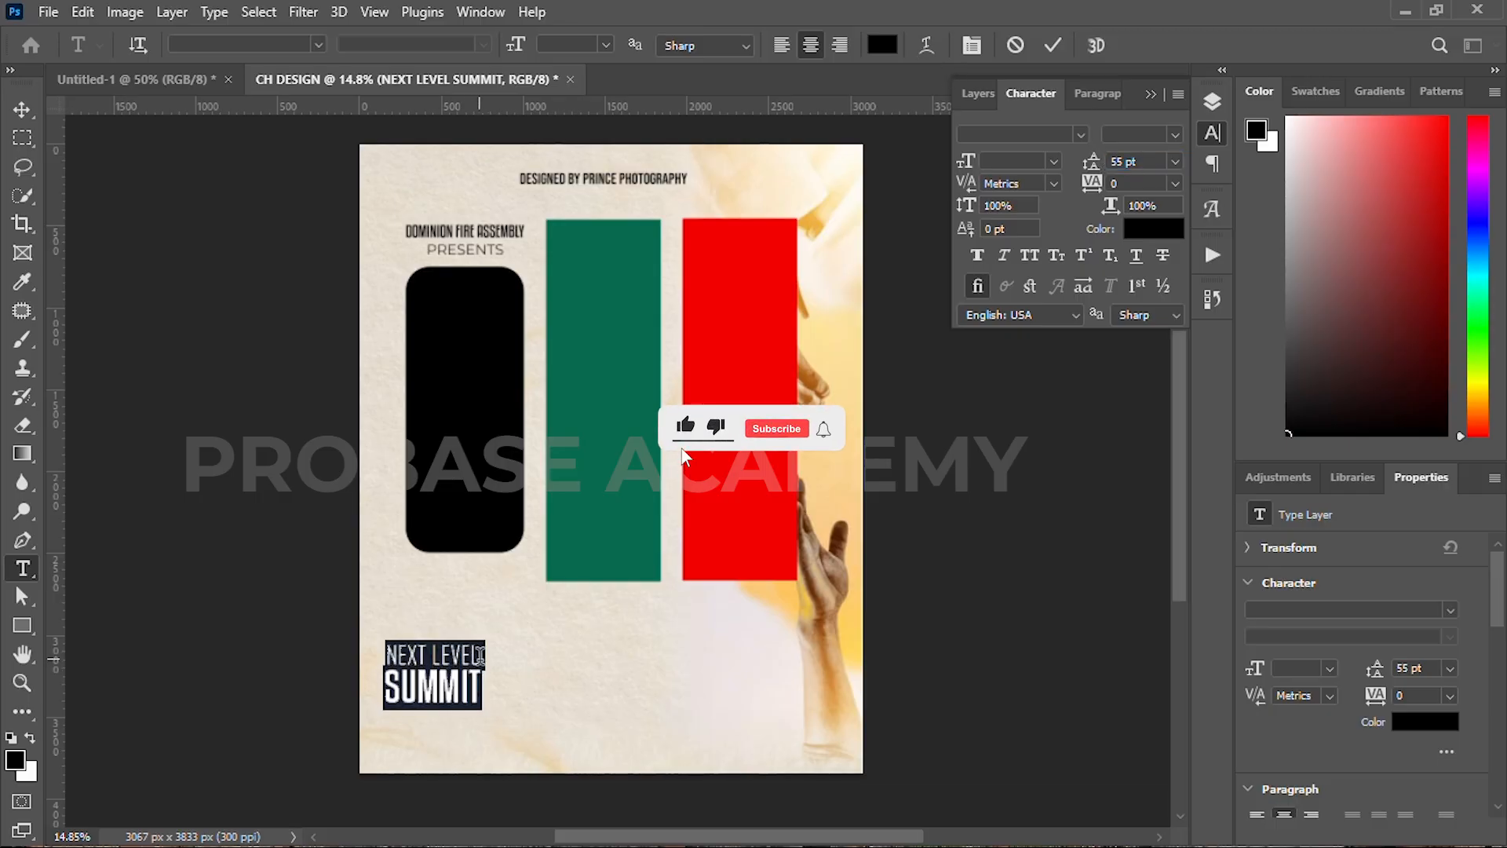
{"action": "left_click_drag", "start_coordinate": [480, 656], "coordinate": [384, 654]}
{"action": "left_click_drag", "start_coordinate": [965, 162], "coordinate": [967, 162]}
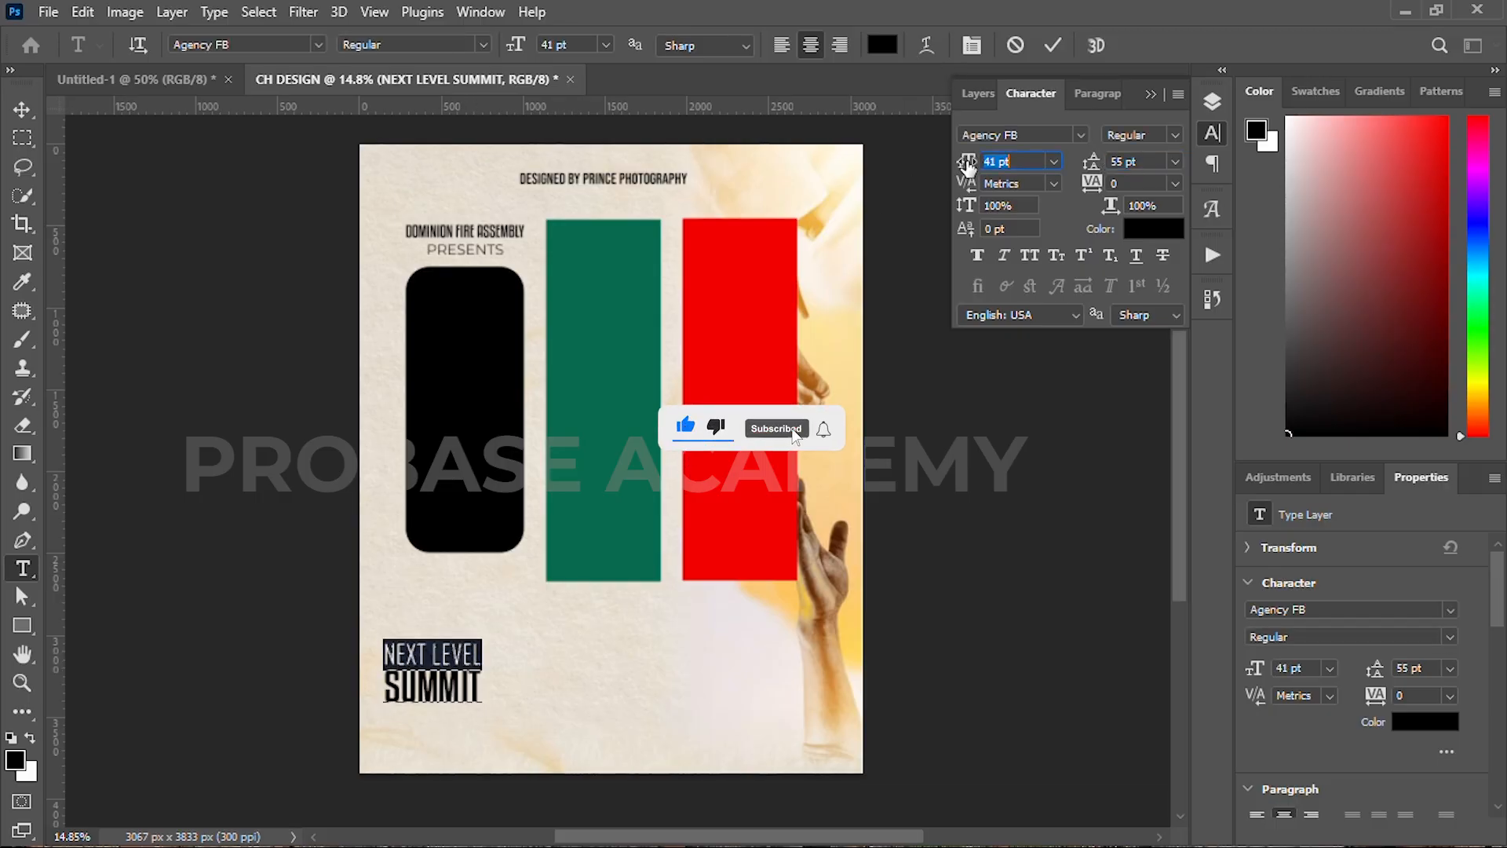
{"action": "left_click", "coordinate": [1052, 45]}
Step: Scale the title to about 137% and align it with the black panel's left edge
{"action": "key", "text": "v"}
{"action": "left_click_drag", "start_coordinate": [442, 682], "coordinate": [465, 658]}
{"action": "scroll", "coordinate": [466, 665], "scroll_direction": "up", "scroll_amount": 3}
{"action": "key", "text": "ctrl+t"}
{"action": "left_click_drag", "start_coordinate": [441, 582], "coordinate": [443, 521]}
{"action": "scroll", "coordinate": [449, 643], "scroll_direction": "down", "scroll_amount": 2}
{"action": "left_click_drag", "start_coordinate": [449, 644], "coordinate": [473, 668]}
{"action": "left_click", "coordinate": [1090, 45]}
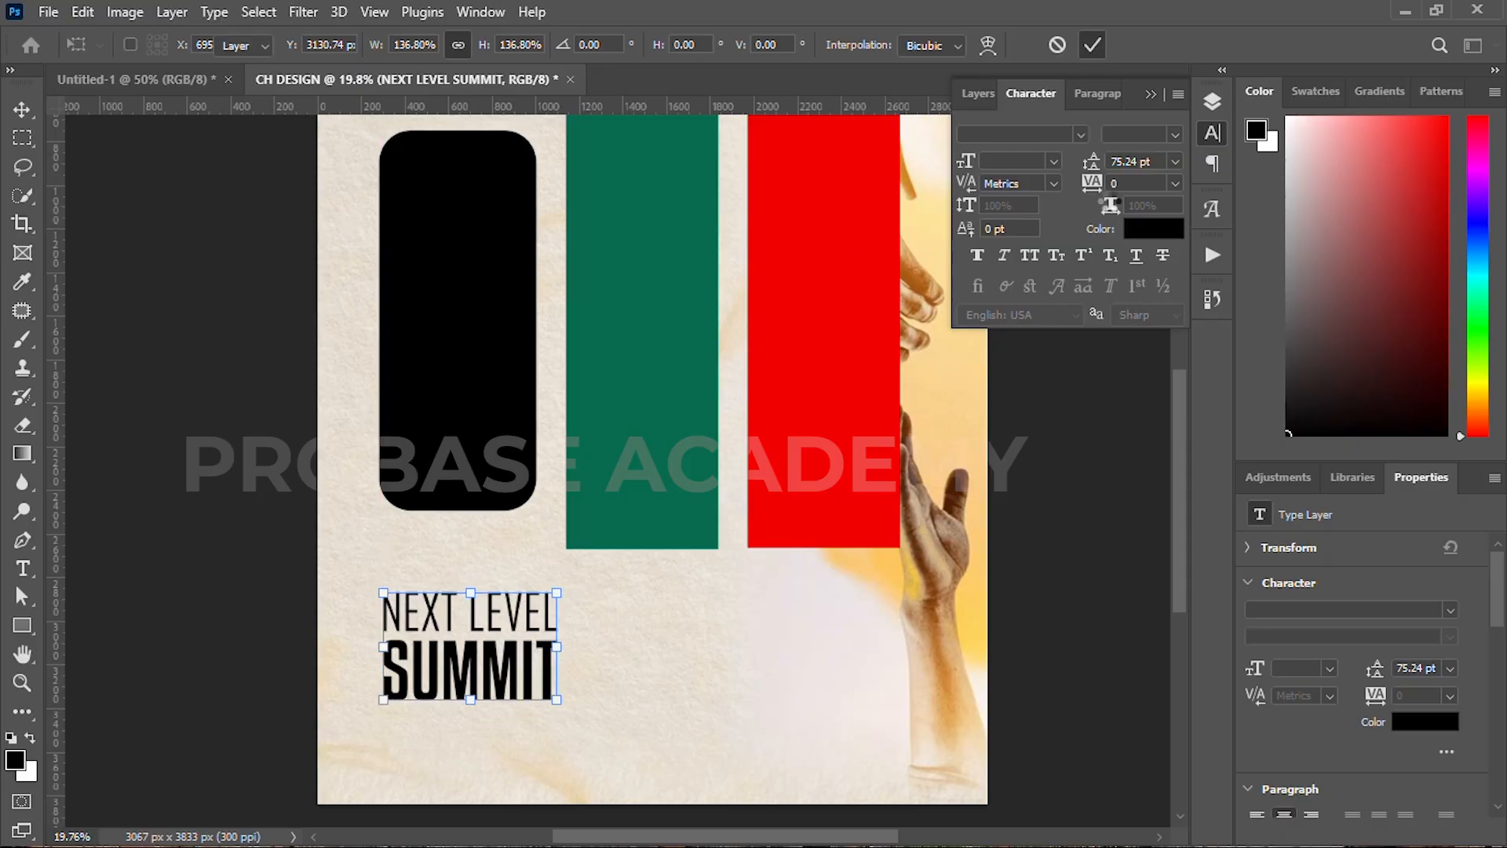
Step: Colour the title dark green, sampled from the green panel and darkened
{"action": "left_click", "coordinate": [1152, 228]}
{"action": "left_click", "coordinate": [656, 340]}
{"action": "left_click_drag", "start_coordinate": [1186, 401], "coordinate": [1192, 457]}
{"action": "left_click", "coordinate": [1422, 223]}
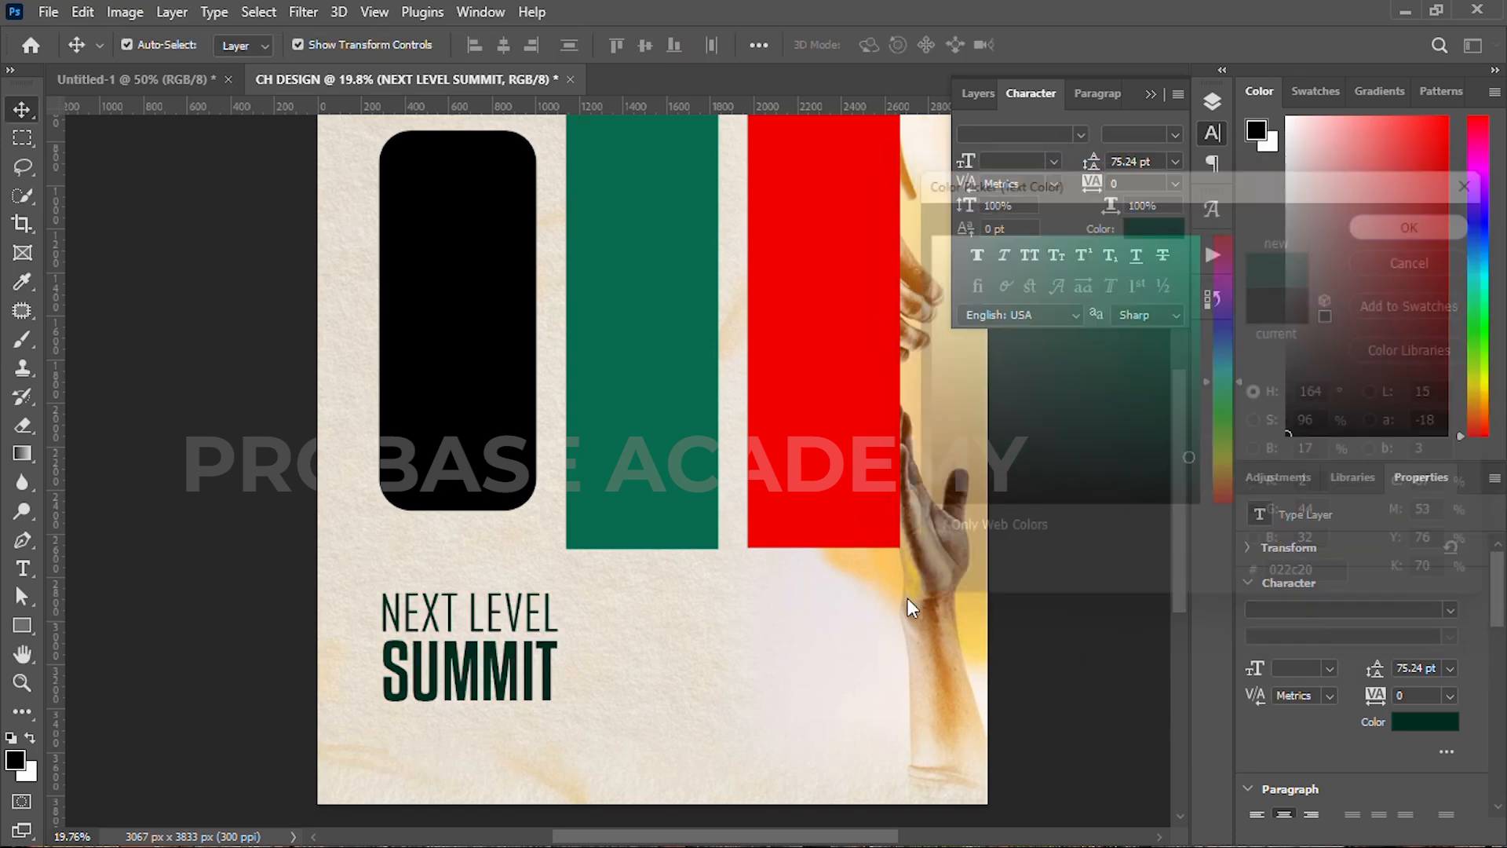
{"action": "scroll", "coordinate": [579, 713], "scroll_direction": "down", "scroll_amount": 2}
{"action": "scroll", "coordinate": [579, 714], "scroll_direction": "down", "scroll_amount": 1}
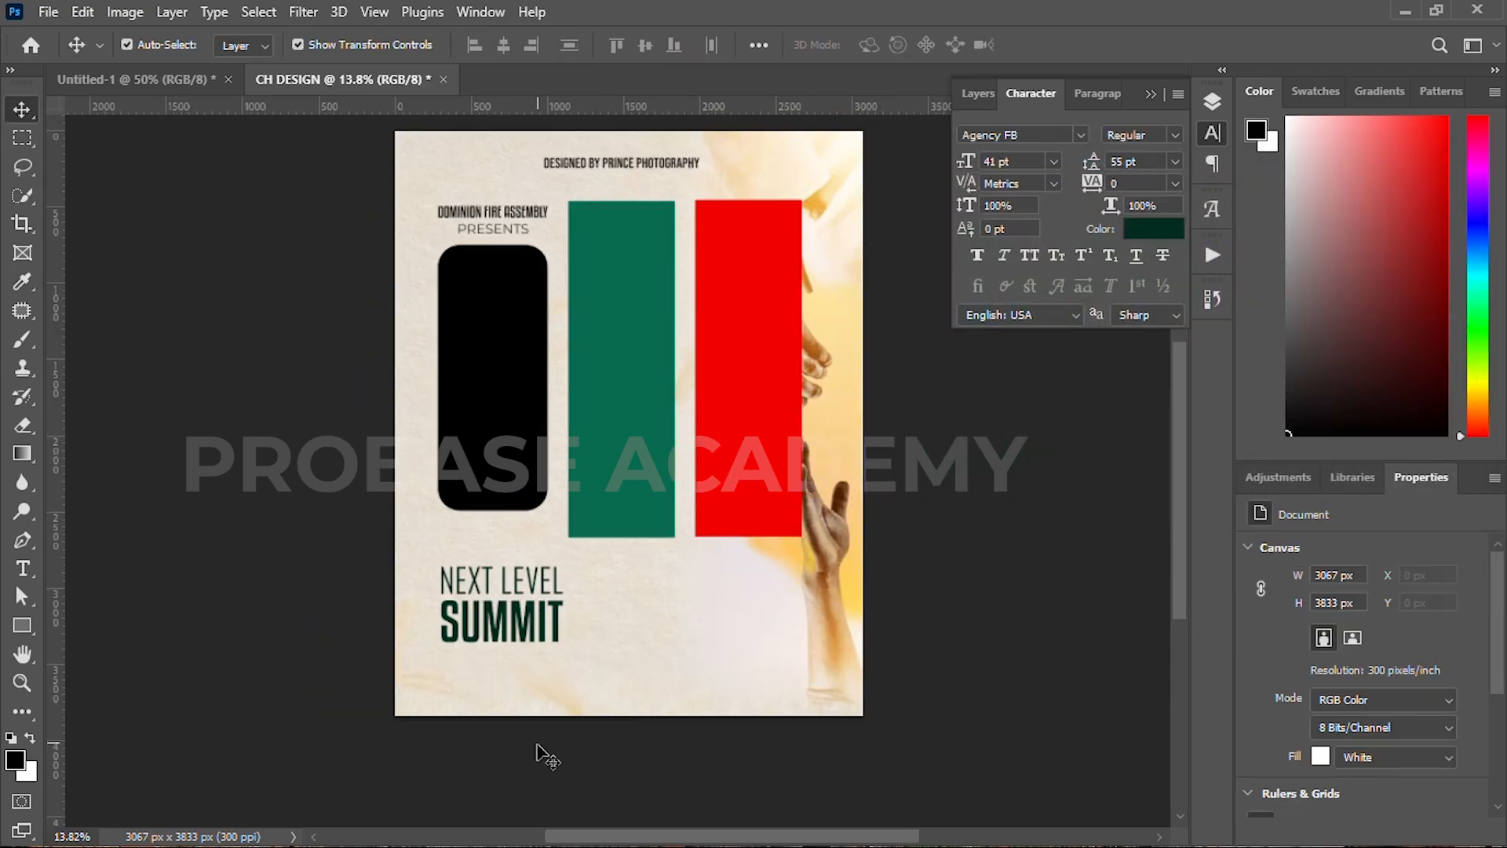
Step: Draw a black-filled rectangular bar below the title
{"action": "left_click", "coordinate": [21, 622]}
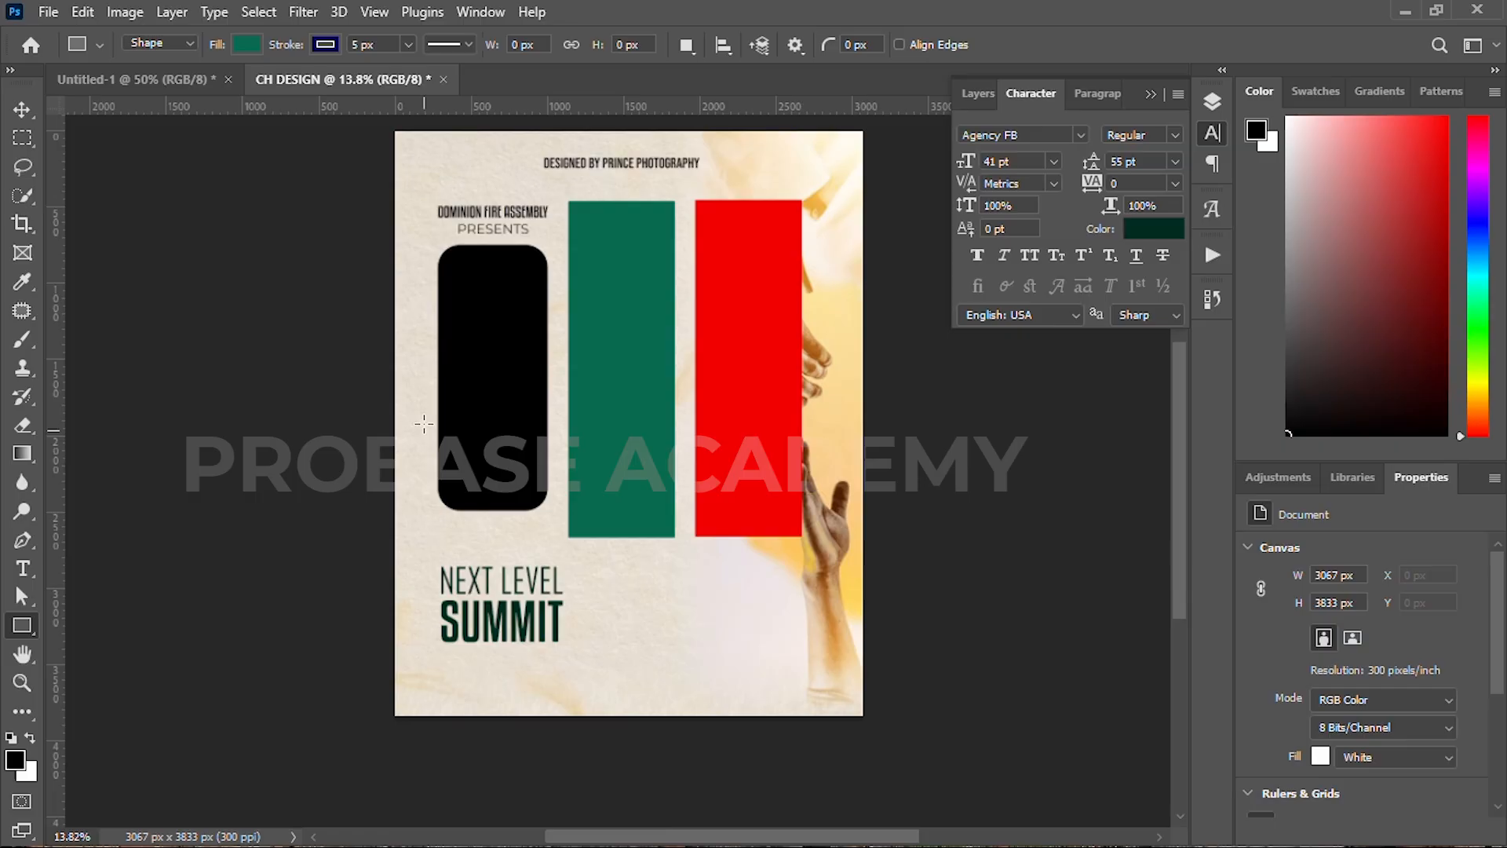
{"action": "left_click", "coordinate": [247, 44]}
{"action": "left_click", "coordinate": [325, 44]}
{"action": "left_click", "coordinate": [325, 44]}
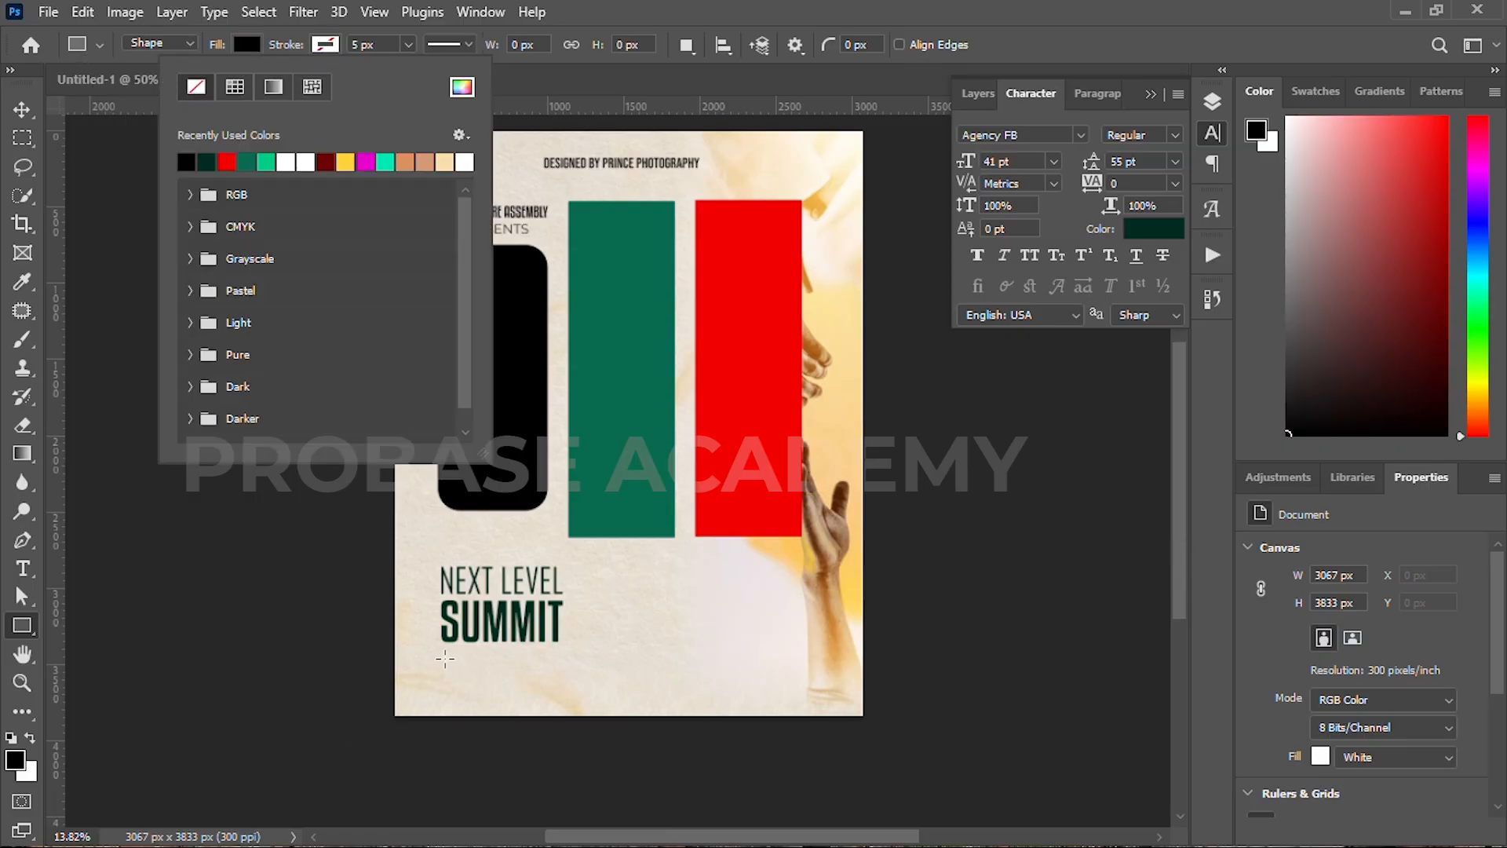
{"action": "left_click", "coordinate": [442, 656]}
{"action": "left_click_drag", "start_coordinate": [445, 658], "coordinate": [597, 688]}
Step: Move the title up and line the black bar up under its left edge
{"action": "left_click", "coordinate": [21, 114]}
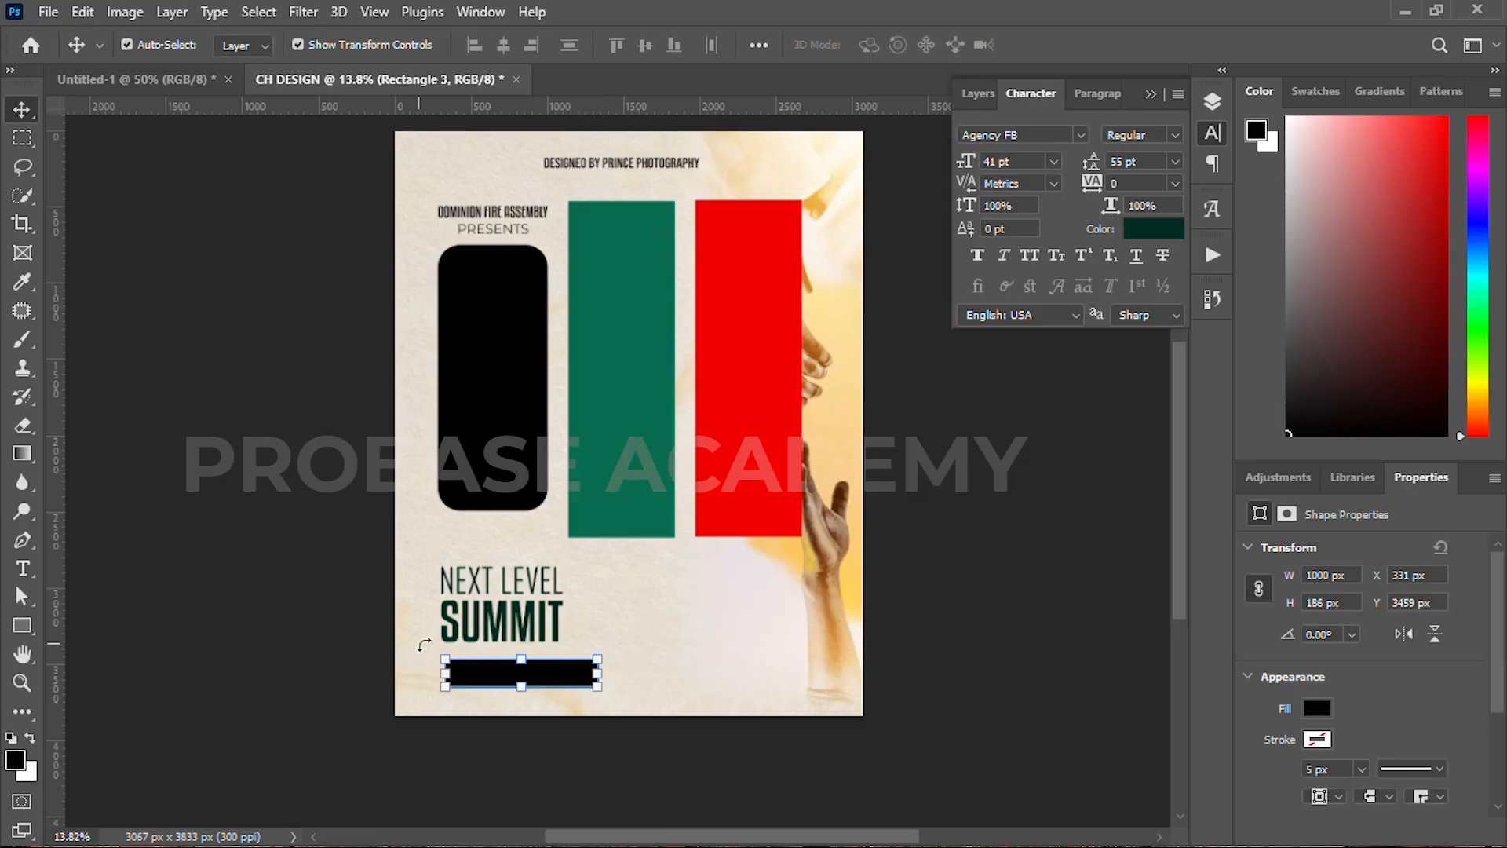
{"action": "scroll", "coordinate": [434, 643], "scroll_direction": "up", "scroll_amount": 3}
{"action": "left_click_drag", "start_coordinate": [522, 626], "coordinate": [518, 590]}
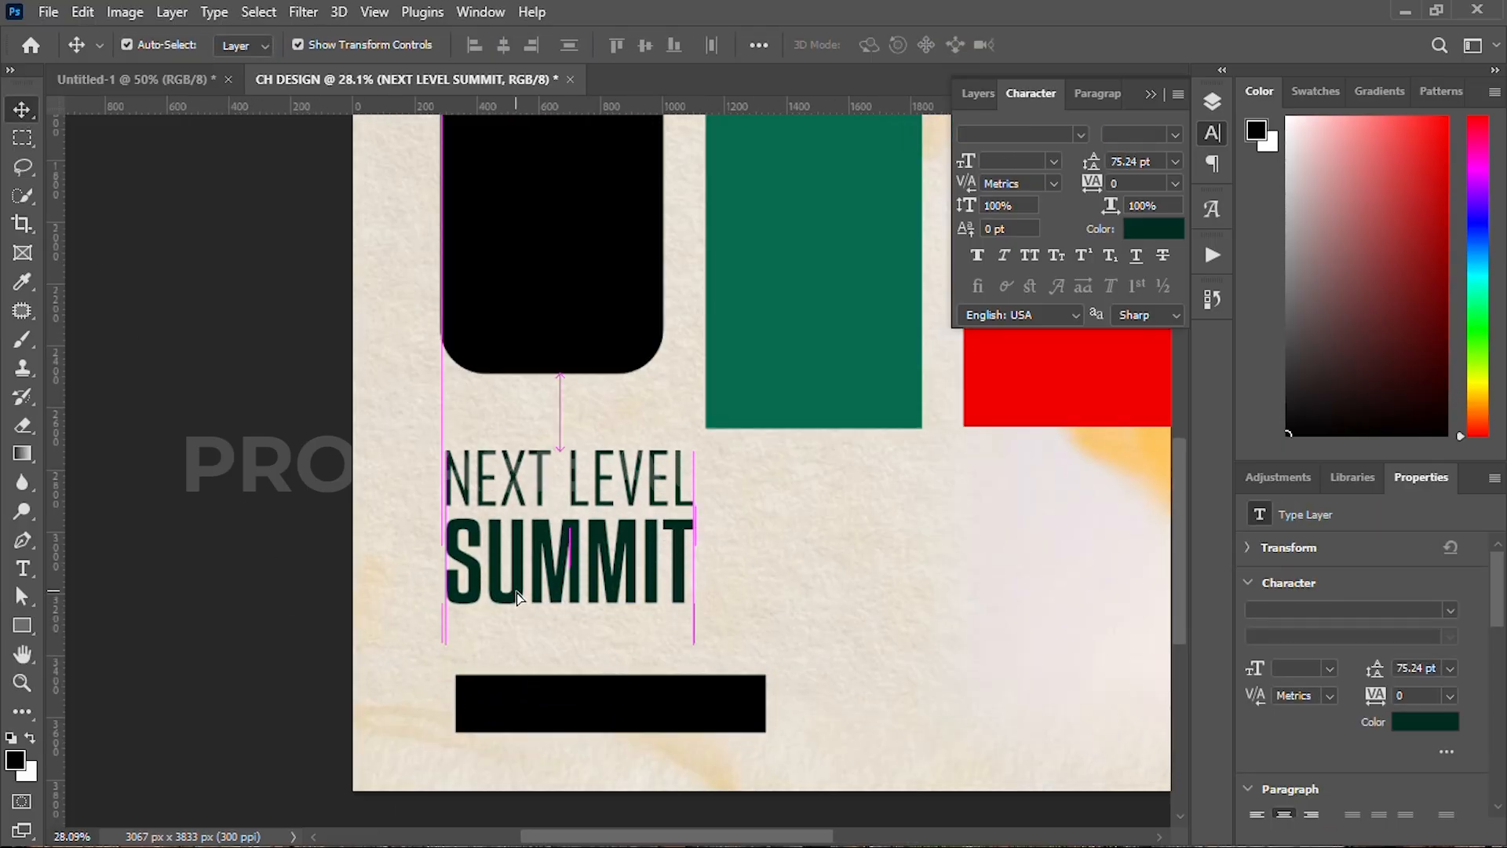
{"action": "left_click_drag", "start_coordinate": [587, 717], "coordinate": [572, 695]}
{"action": "left_click_drag", "start_coordinate": [653, 599], "coordinate": [553, 499]}
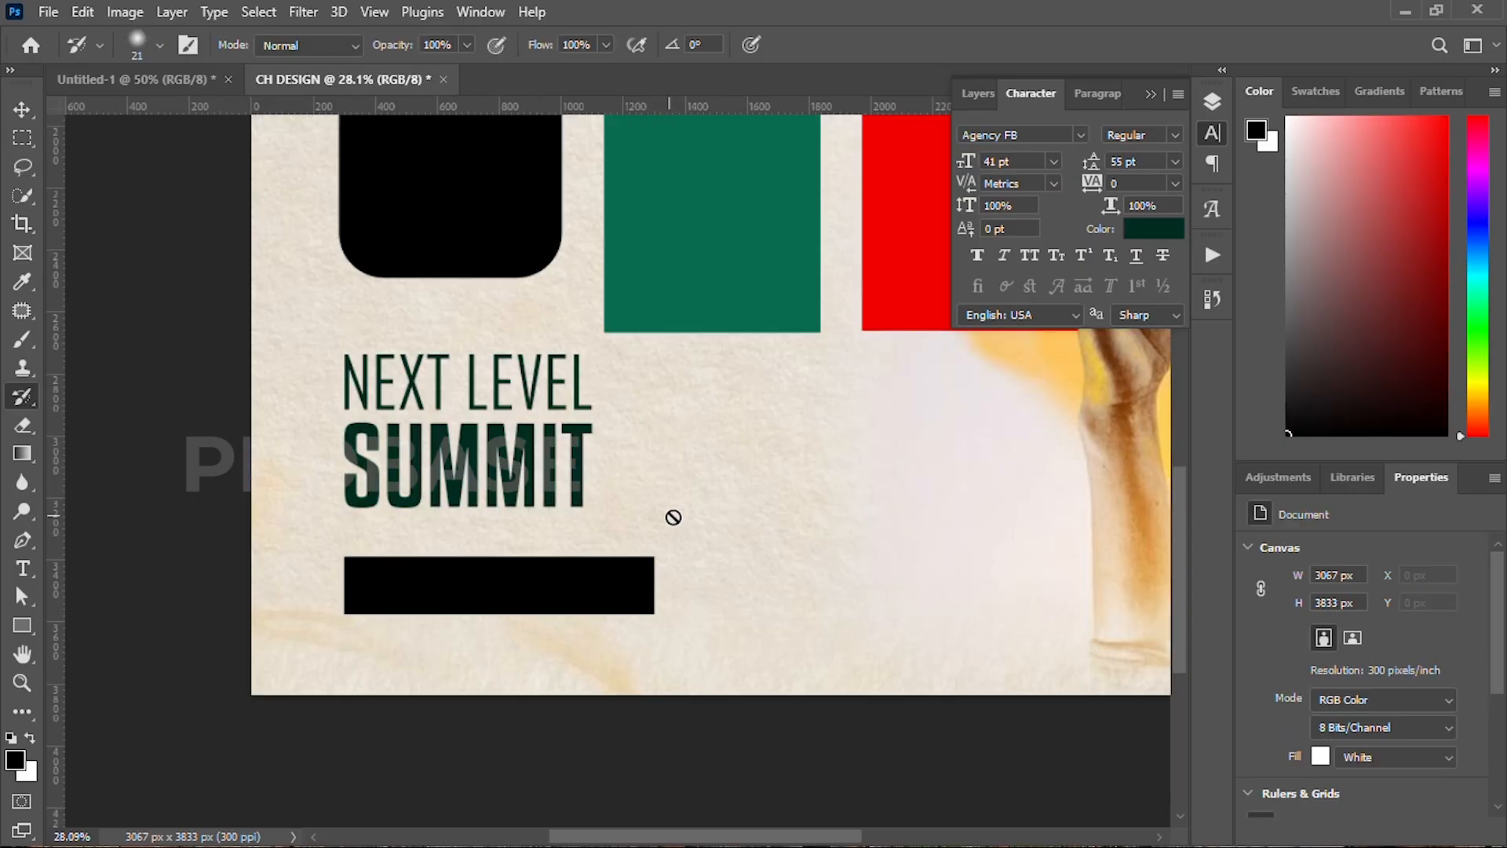
Step: Type the theme line 'THEME: ARISE &SHINE' beside the SUMMIT title
{"action": "key", "text": "t"}
{"action": "left_click", "coordinate": [719, 486]}
{"action": "type", "text": "THEME: ARISE"}
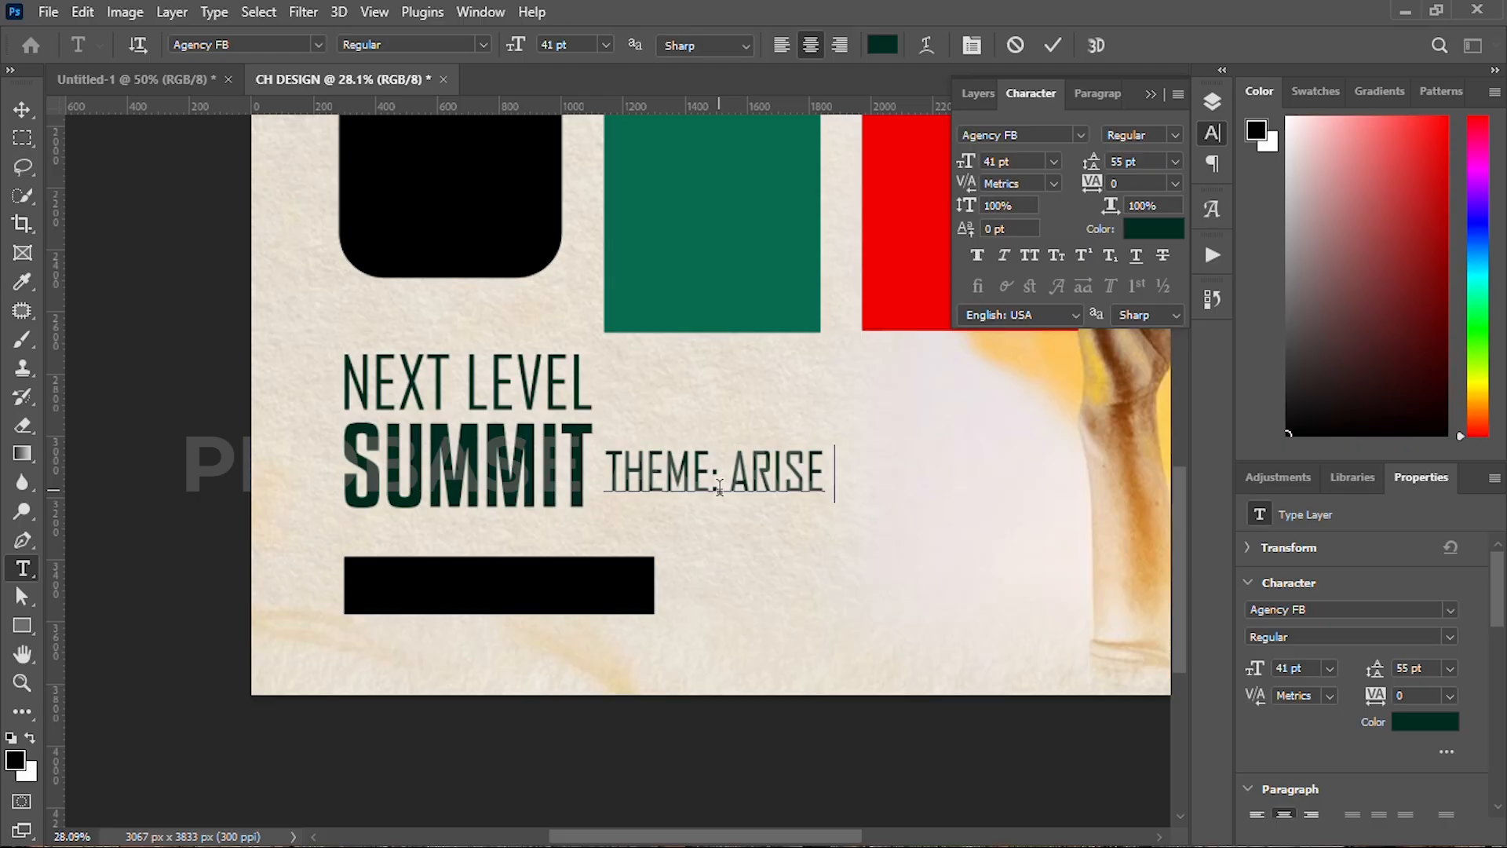
{"action": "key", "text": "BackSpace"}
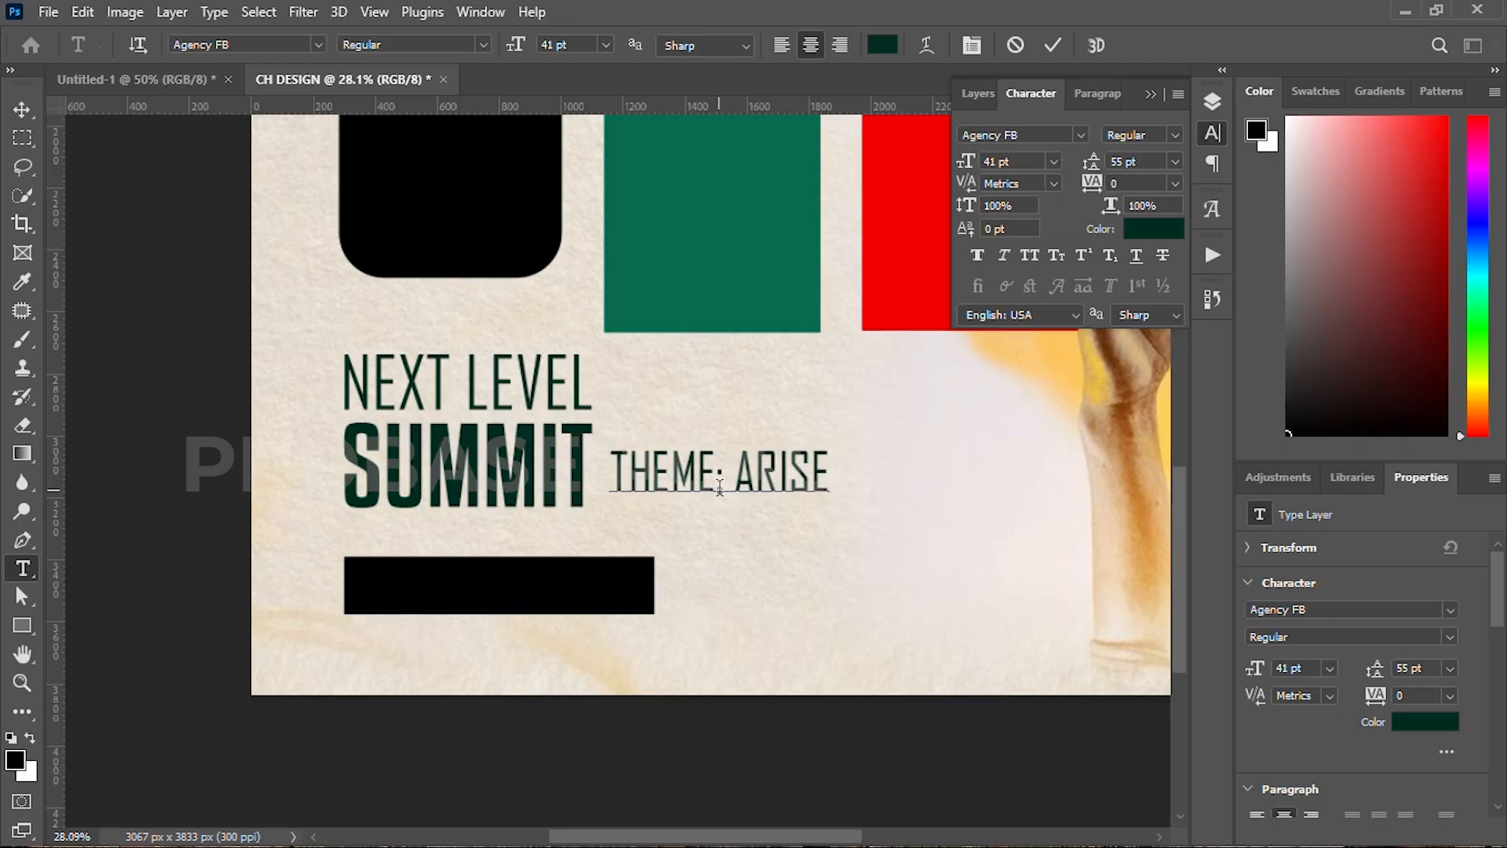
{"action": "type", "text": "^&SHINE"}
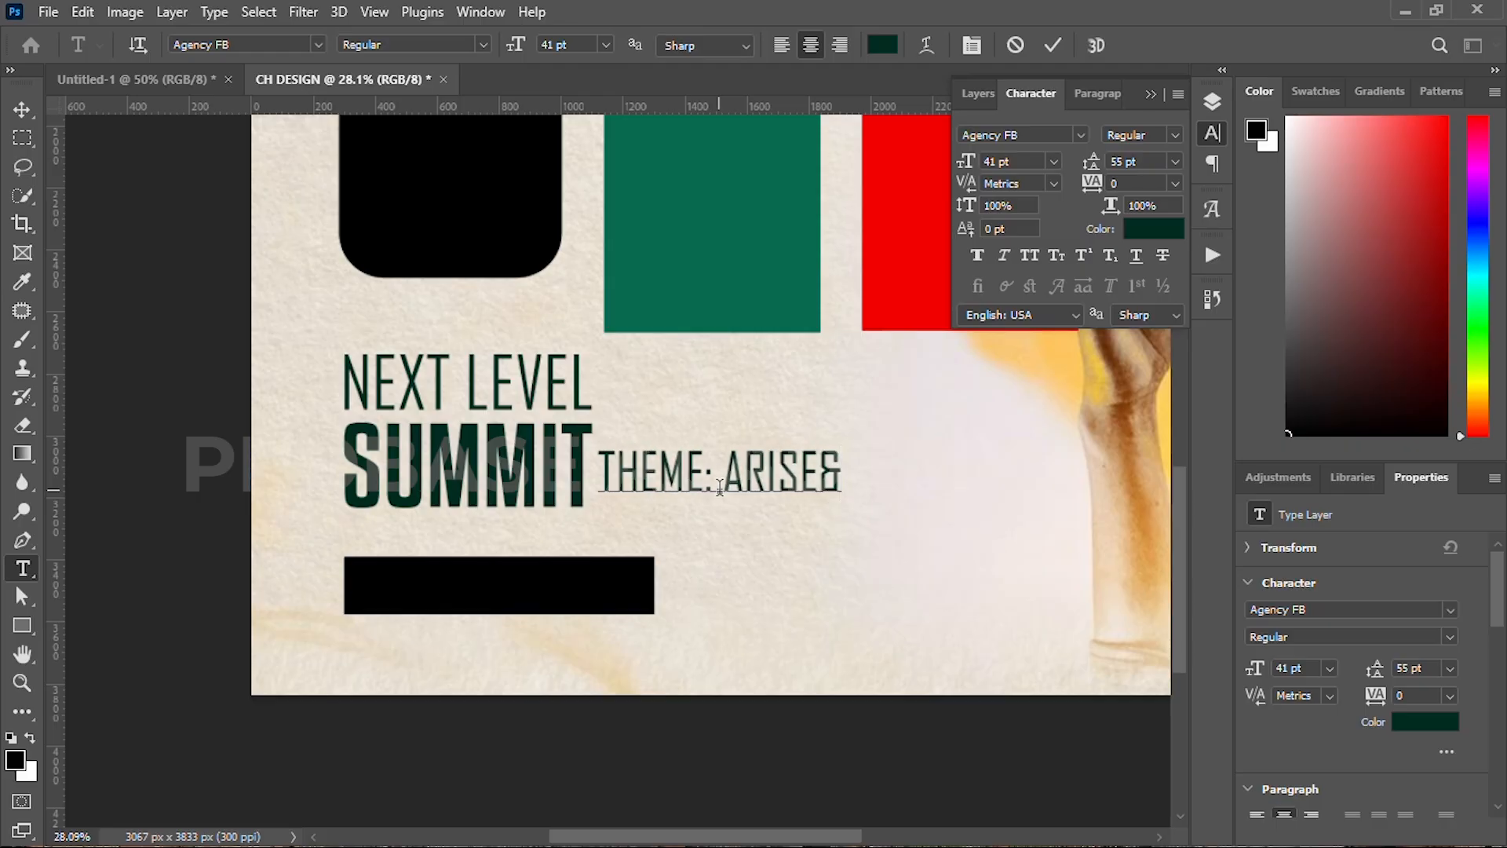
Step: Restyle the whole theme line in Bebas Neue with white text colour
{"action": "left_click", "coordinate": [773, 459]}
{"action": "left_click", "coordinate": [799, 464]}
{"action": "key", "text": "ctrl+a"}
{"action": "left_click", "coordinate": [1080, 135]}
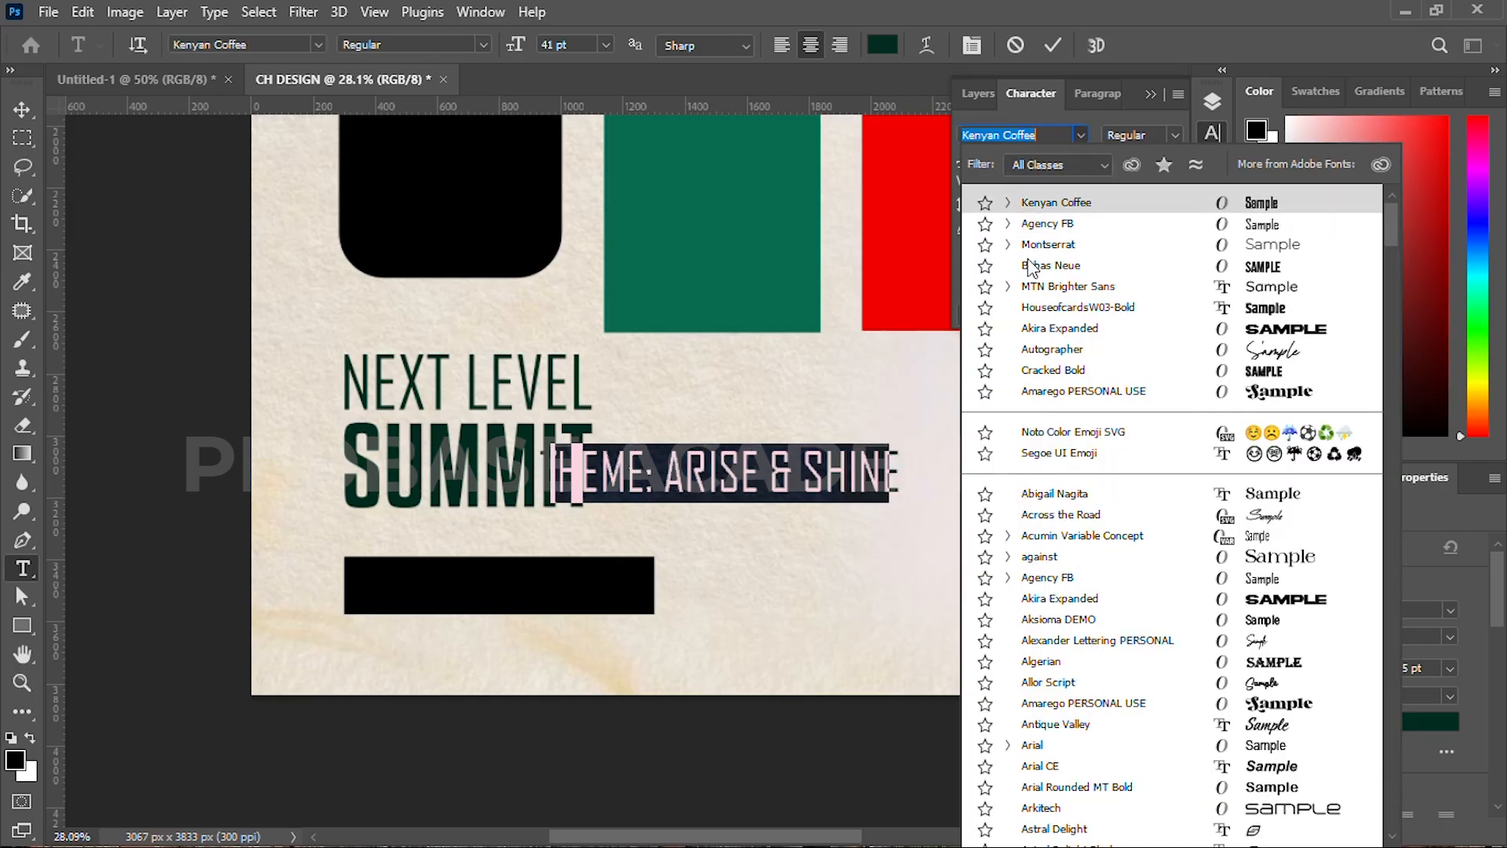
{"action": "left_click", "coordinate": [1050, 266]}
{"action": "left_click", "coordinate": [1143, 246]}
{"action": "left_click", "coordinate": [1389, 225]}
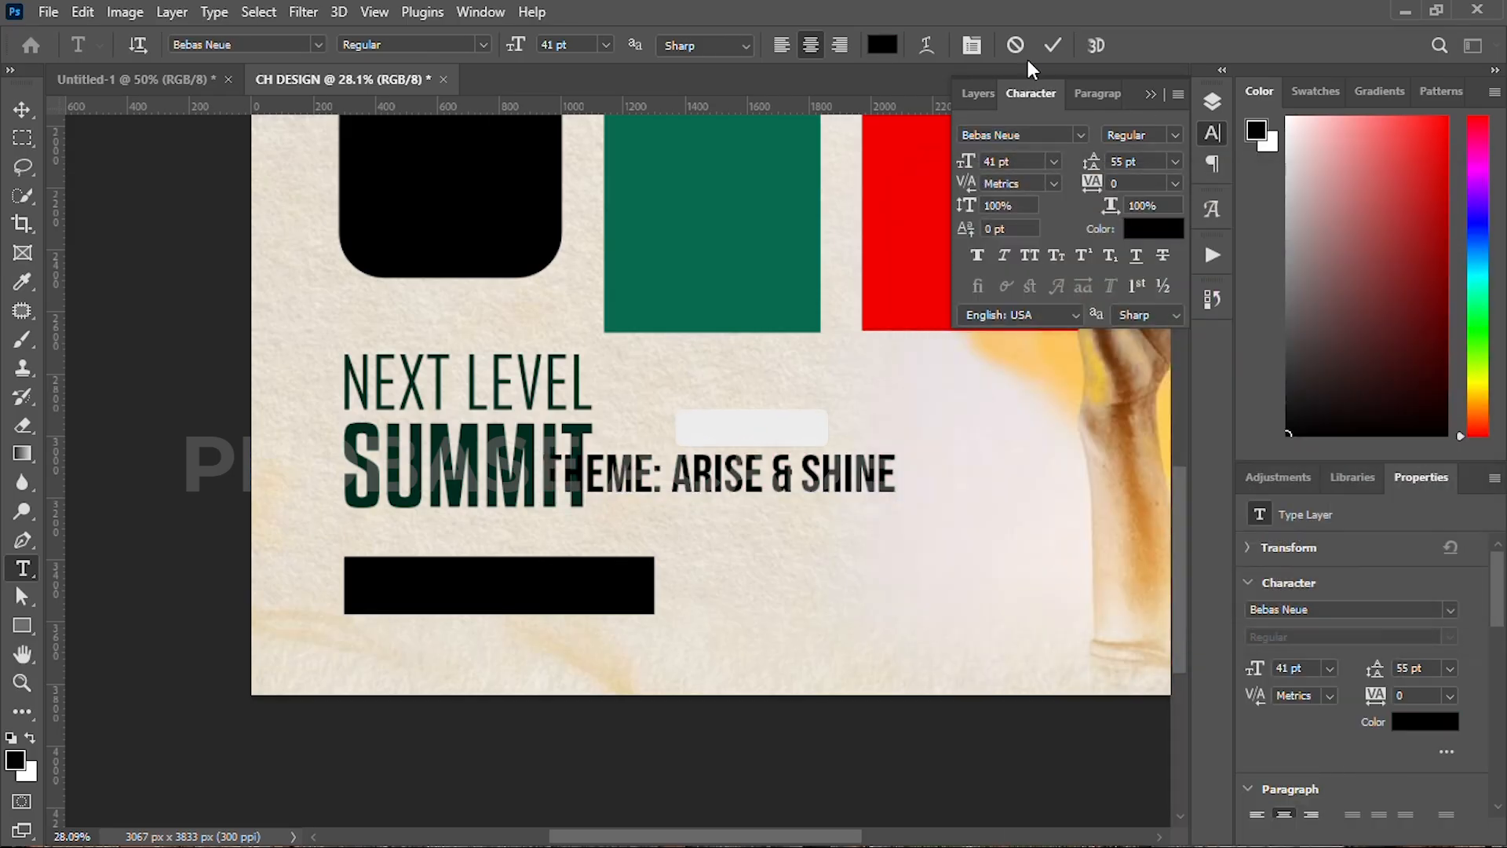
{"action": "left_click", "coordinate": [1144, 247]}
{"action": "left_click_drag", "start_coordinate": [1056, 326], "coordinate": [830, 222]}
{"action": "left_click", "coordinate": [1383, 225]}
{"action": "left_click", "coordinate": [1052, 44]}
Step: Move the theme text onto the black bar, scale it to fit, and nudge both up slightly
{"action": "key", "text": "v"}
{"action": "left_click_drag", "start_coordinate": [757, 488], "coordinate": [573, 587]}
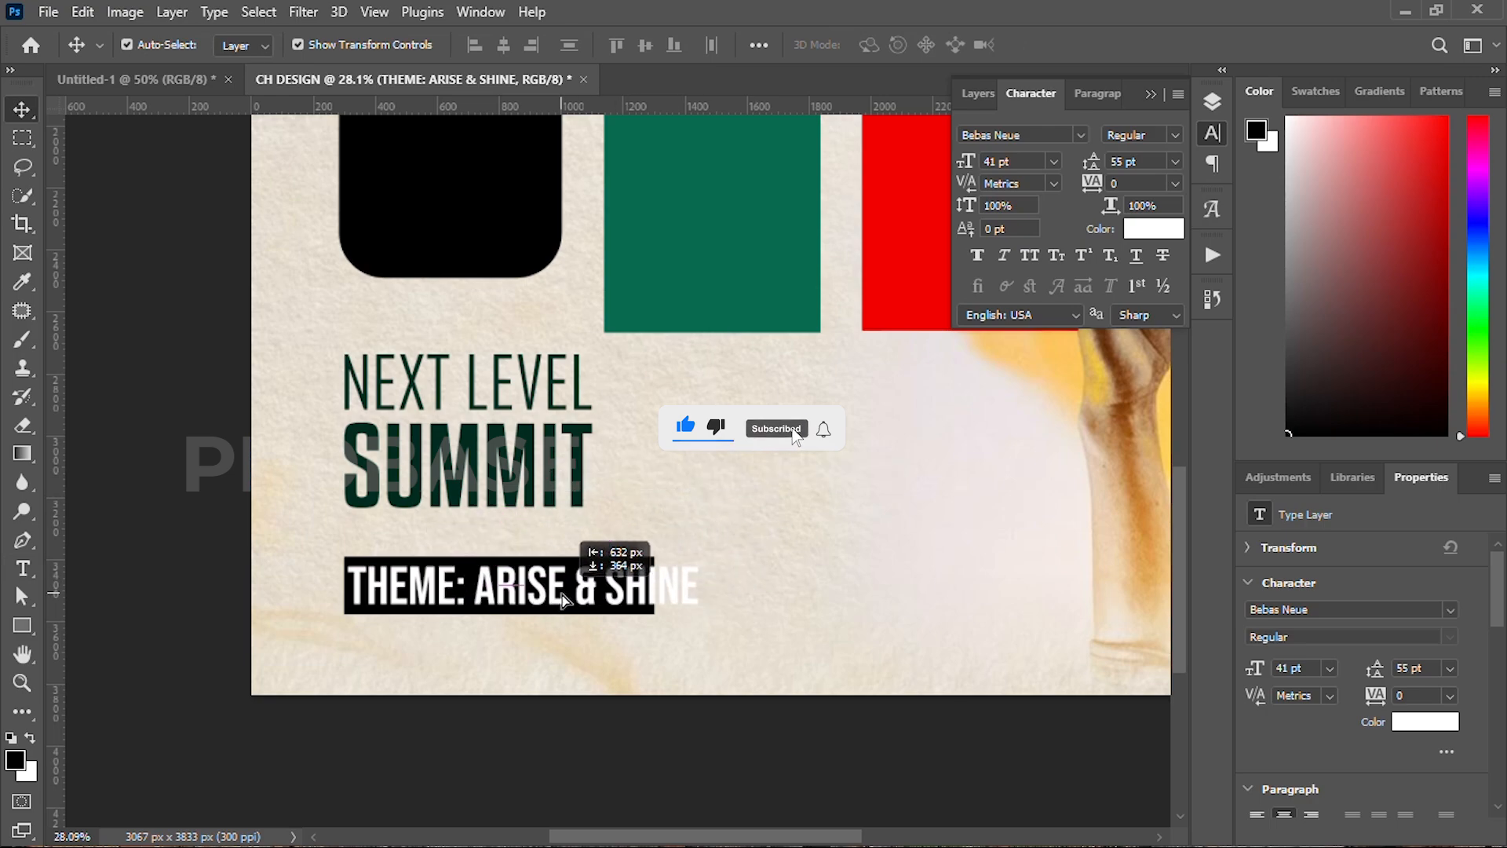
{"action": "key", "text": "ctrl+t"}
{"action": "left_click_drag", "start_coordinate": [689, 588], "coordinate": [640, 589]}
{"action": "scroll", "coordinate": [598, 590], "scroll_direction": "down", "scroll_amount": 2}
{"action": "left_click_drag", "start_coordinate": [592, 611], "coordinate": [529, 583]}
{"action": "key", "text": "shift+Up"}
{"action": "key", "text": "shift+Up"}
{"action": "key", "text": "shift+Up"}
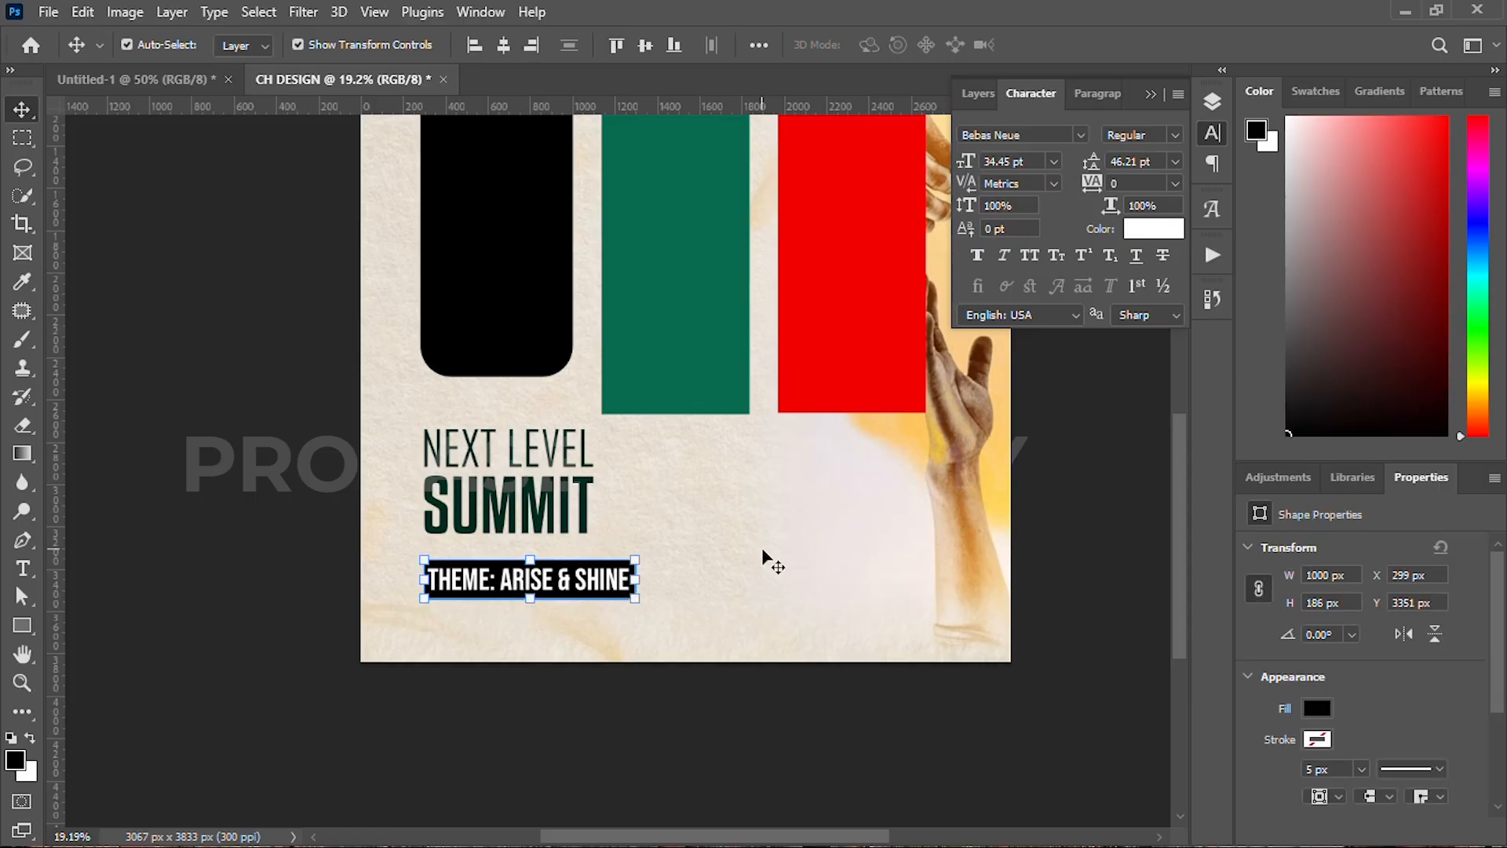
{"action": "left_click", "coordinate": [761, 551]}
Step: Type the church auditorium venue line and an enquiries contact number below the theme bar
{"action": "scroll", "coordinate": [480, 628], "scroll_direction": "up", "scroll_amount": 5}
{"action": "scroll", "coordinate": [498, 593], "scroll_direction": "down", "scroll_amount": 2}
{"action": "key", "text": "t"}
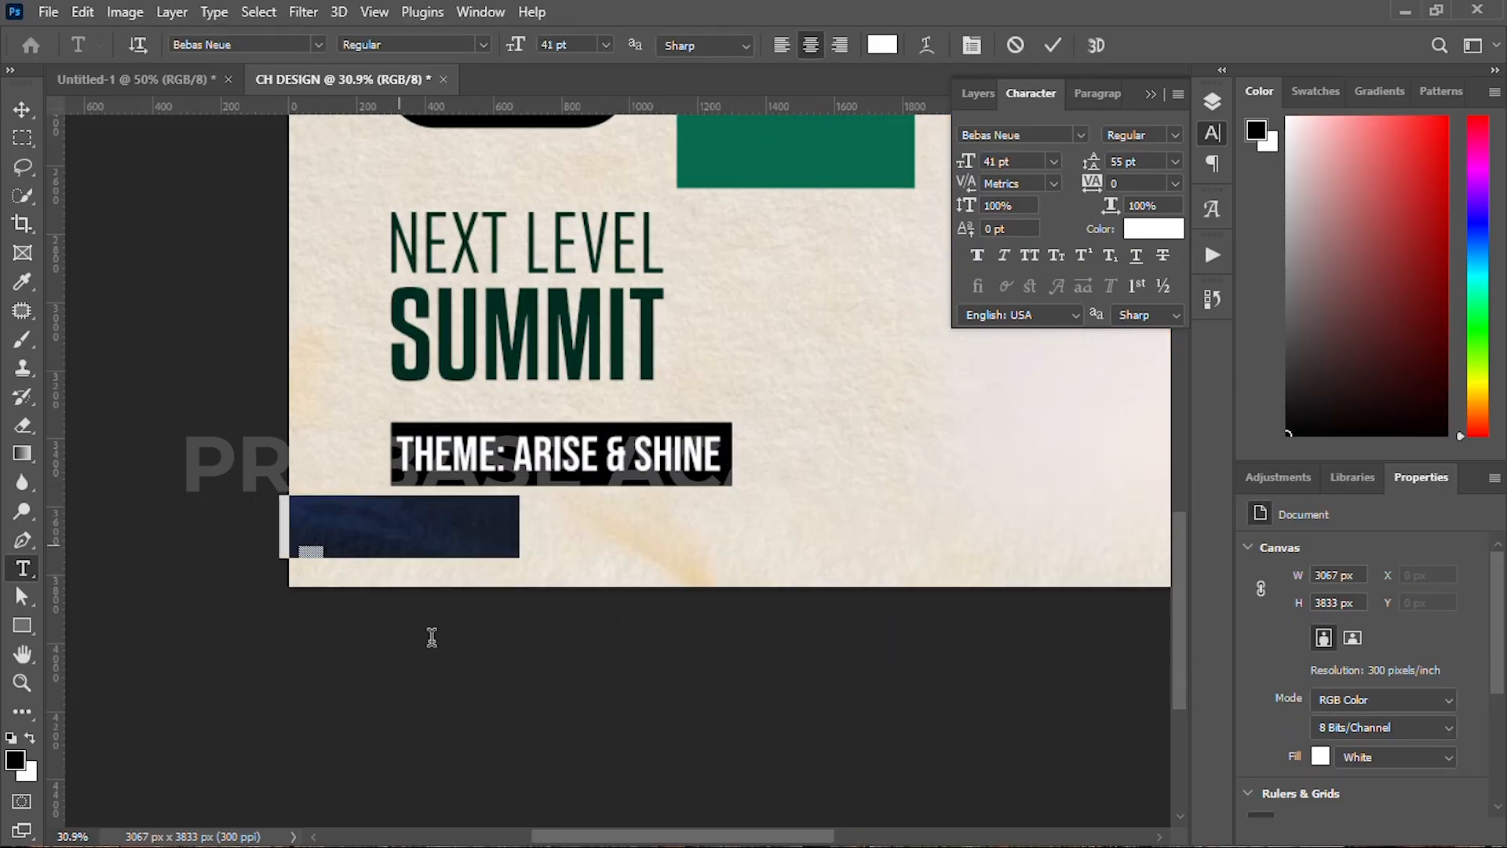
{"action": "left_click", "coordinate": [400, 541]}
{"action": "type", "text": "VENUE:"}
{"action": "type", "text": " NKRONSA CAT"}
{"action": "type", "text": "HOLIC"}
{"action": "type", "text": "  CHURCH"}
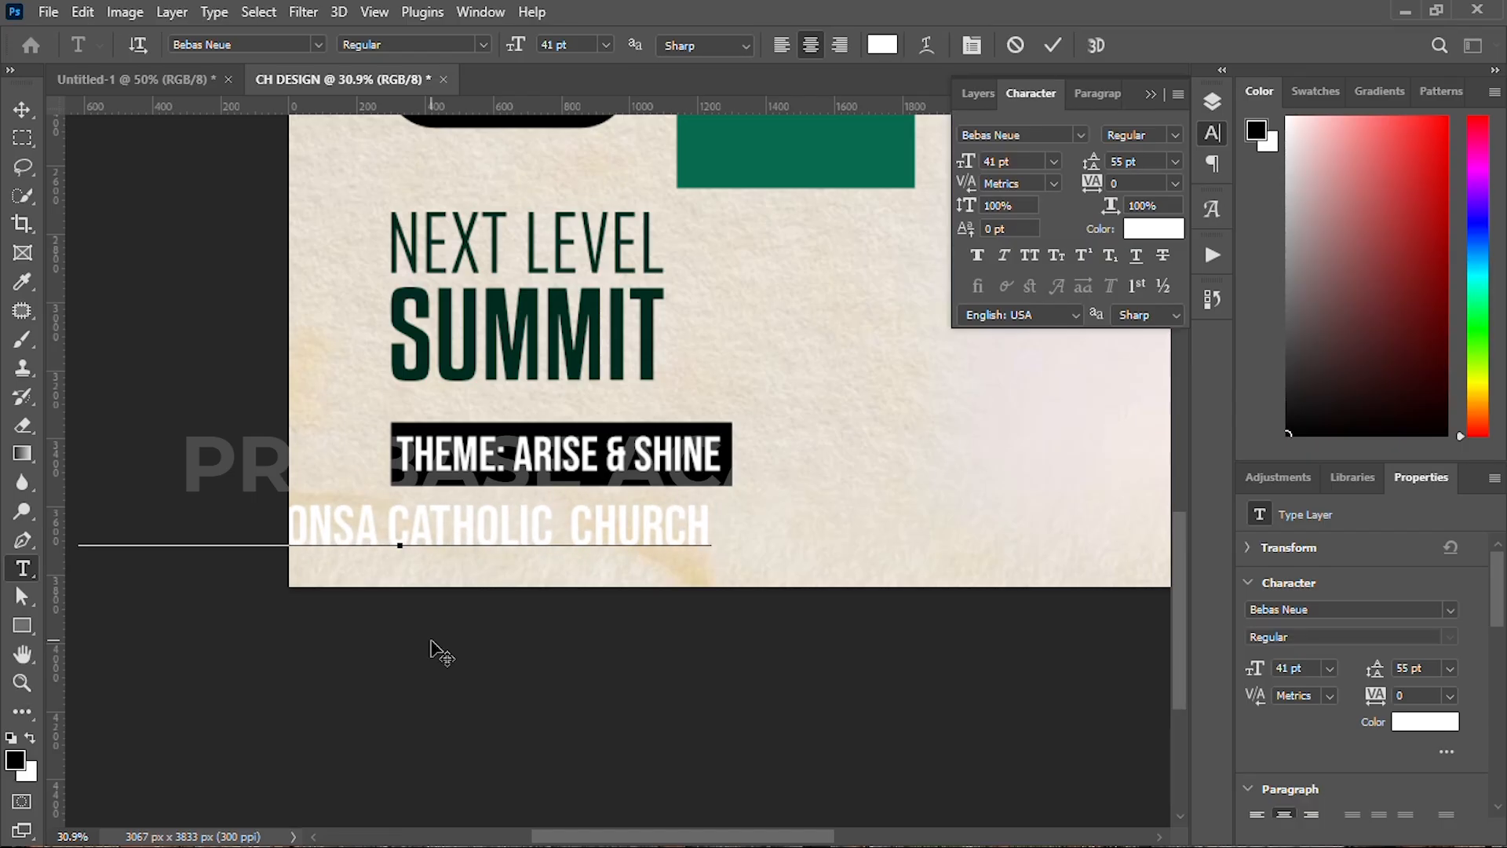
{"action": "type", "text": "  AUDITO"}
{"action": "key", "text": "BackSpace"}
{"action": "type", "text": "OTIUM"}
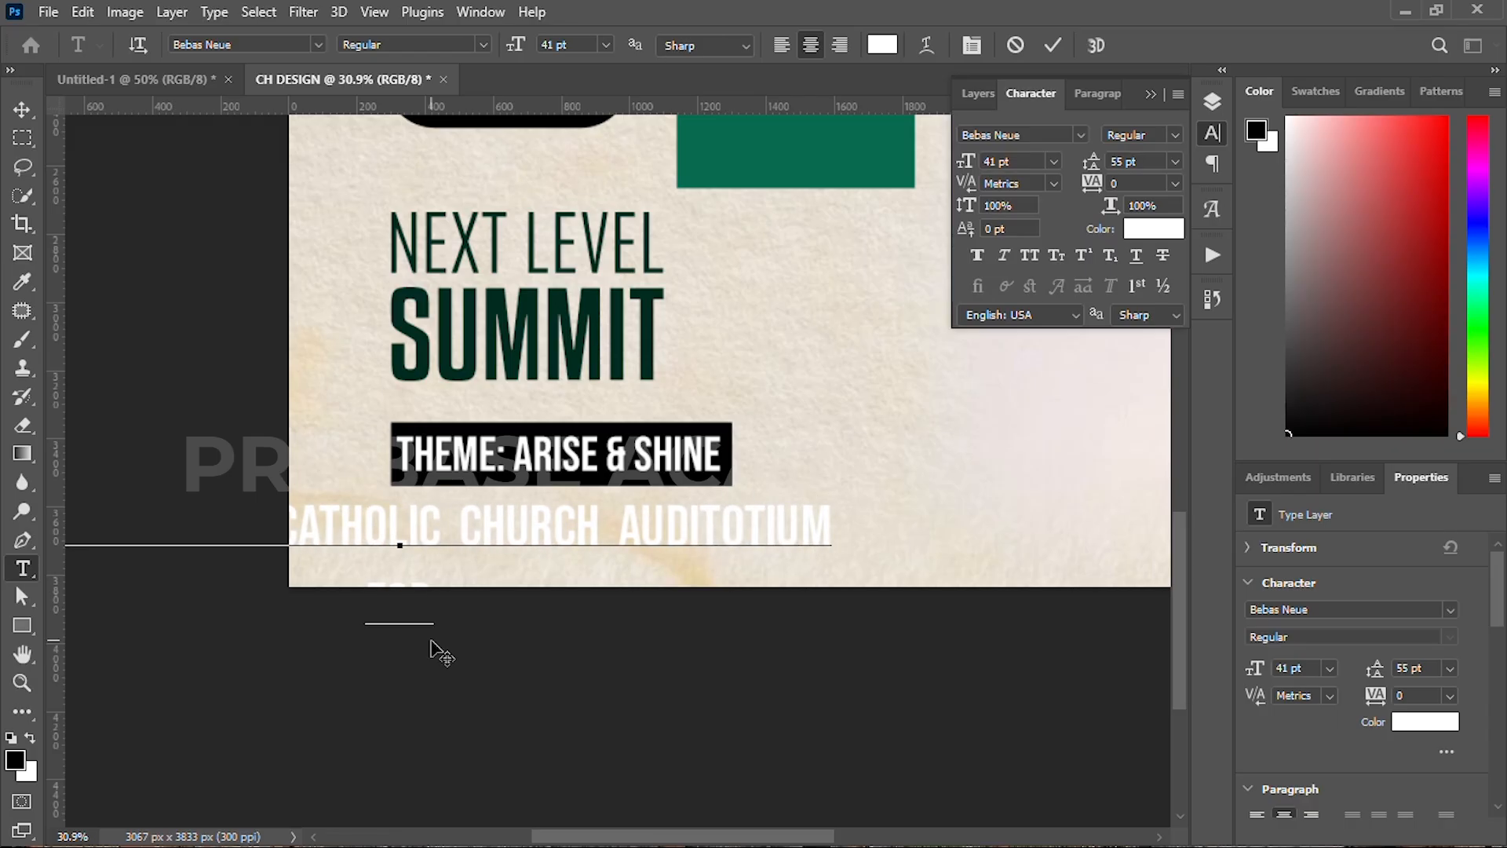
{"action": "type", "text": " THEUIRERS"}
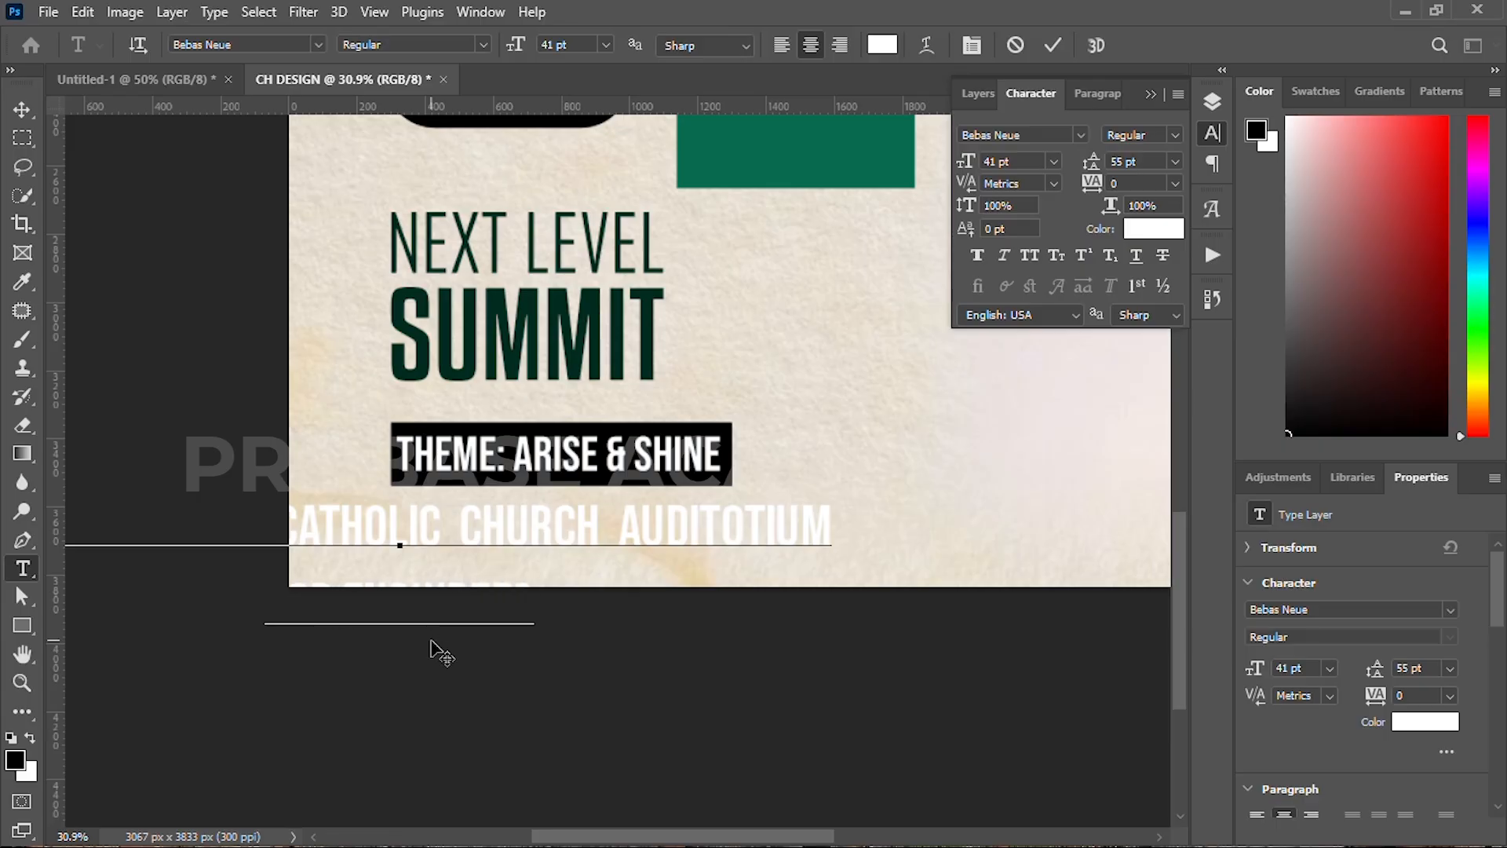
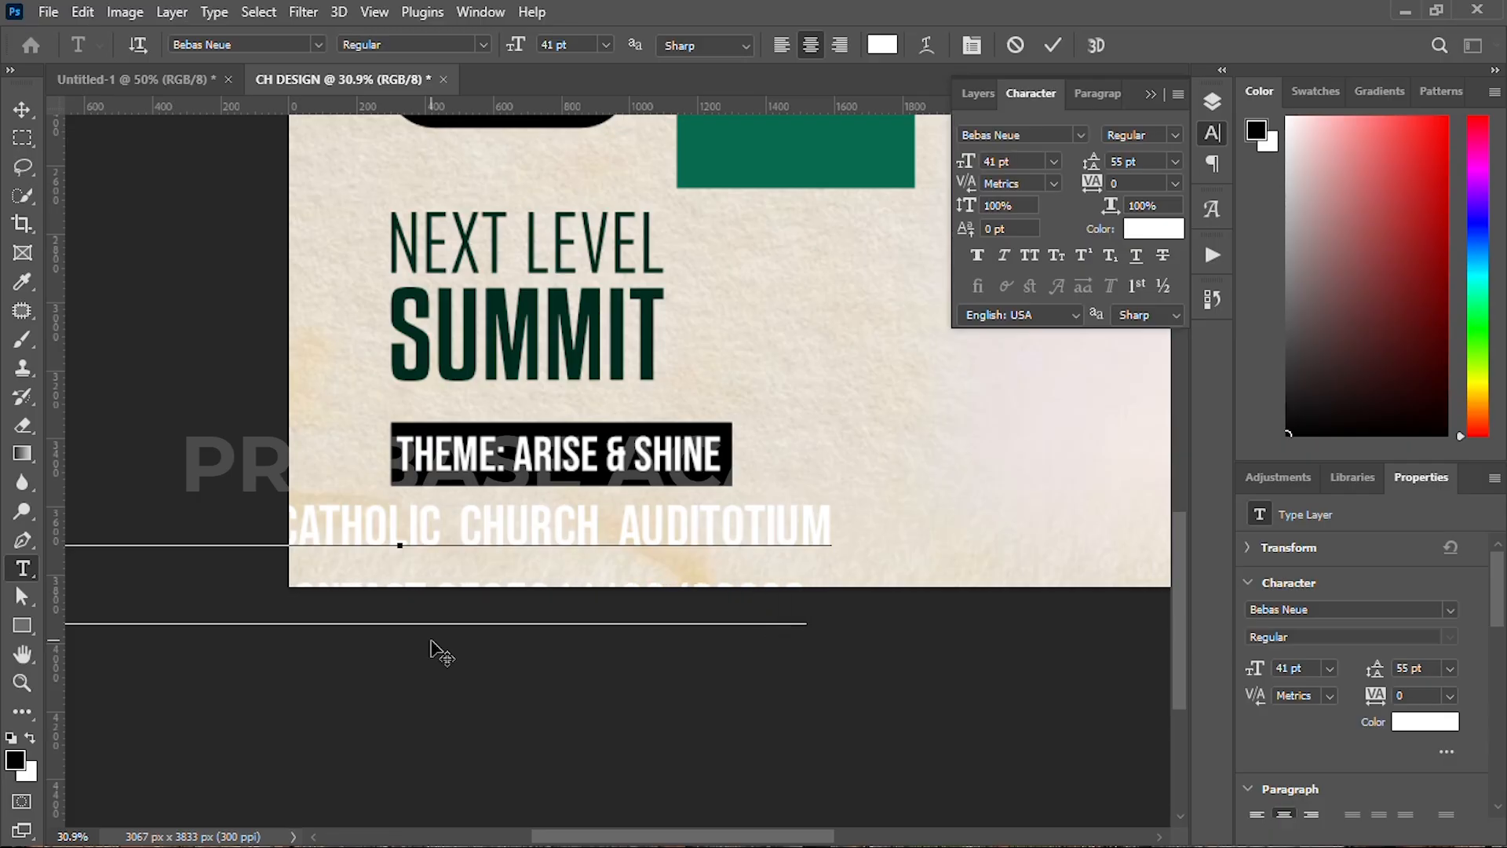
Step: Make the venue text 15 pt with tighter leading, colour #000000, centred under the theme bar
{"action": "key", "text": "ctrl+a"}
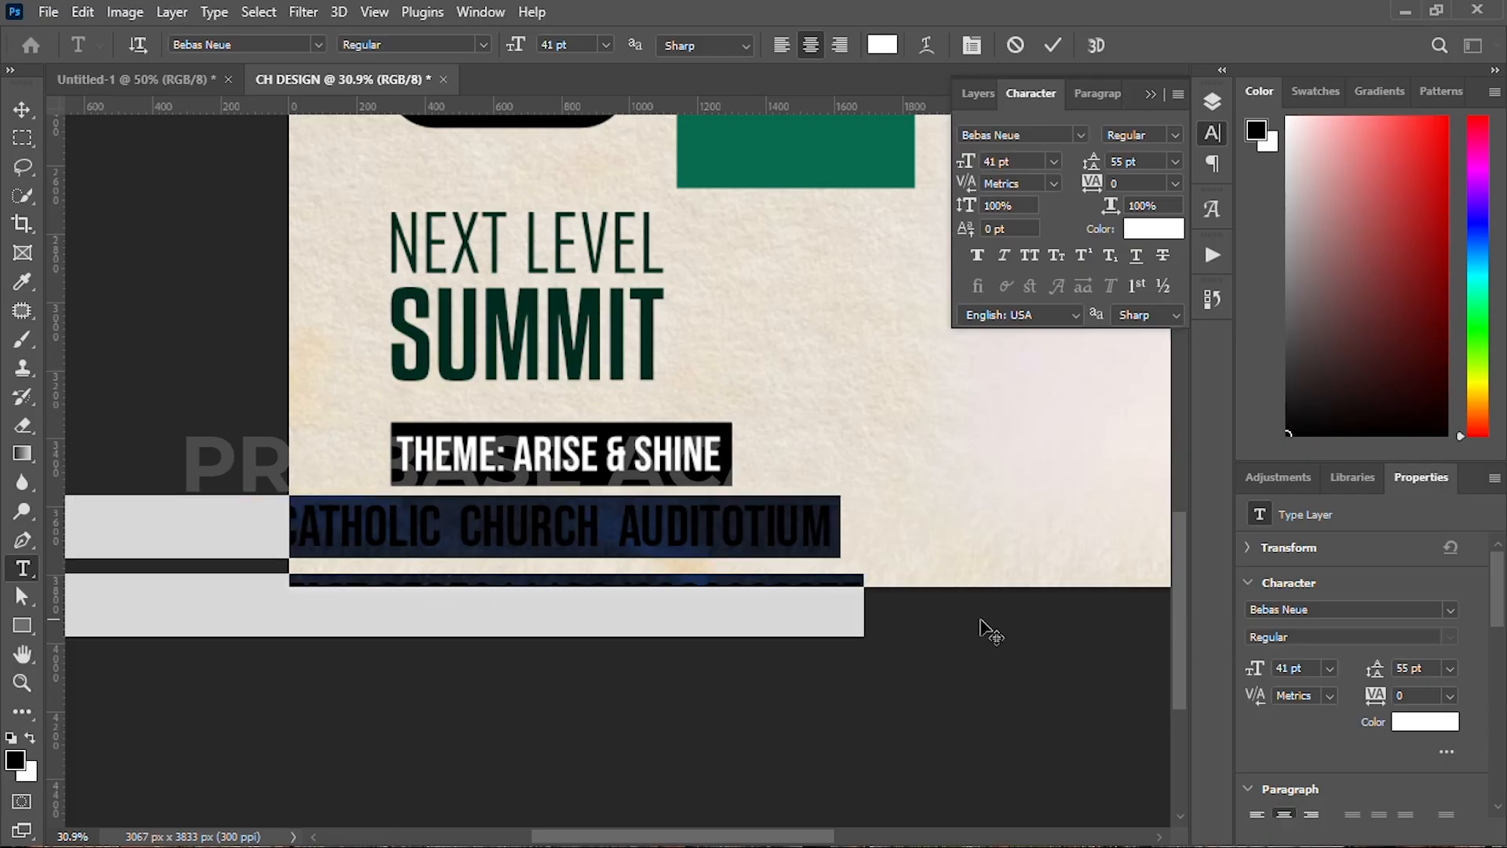
{"action": "left_click_drag", "start_coordinate": [973, 172], "coordinate": [938, 161]}
{"action": "left_click_drag", "start_coordinate": [1090, 161], "coordinate": [1050, 162]}
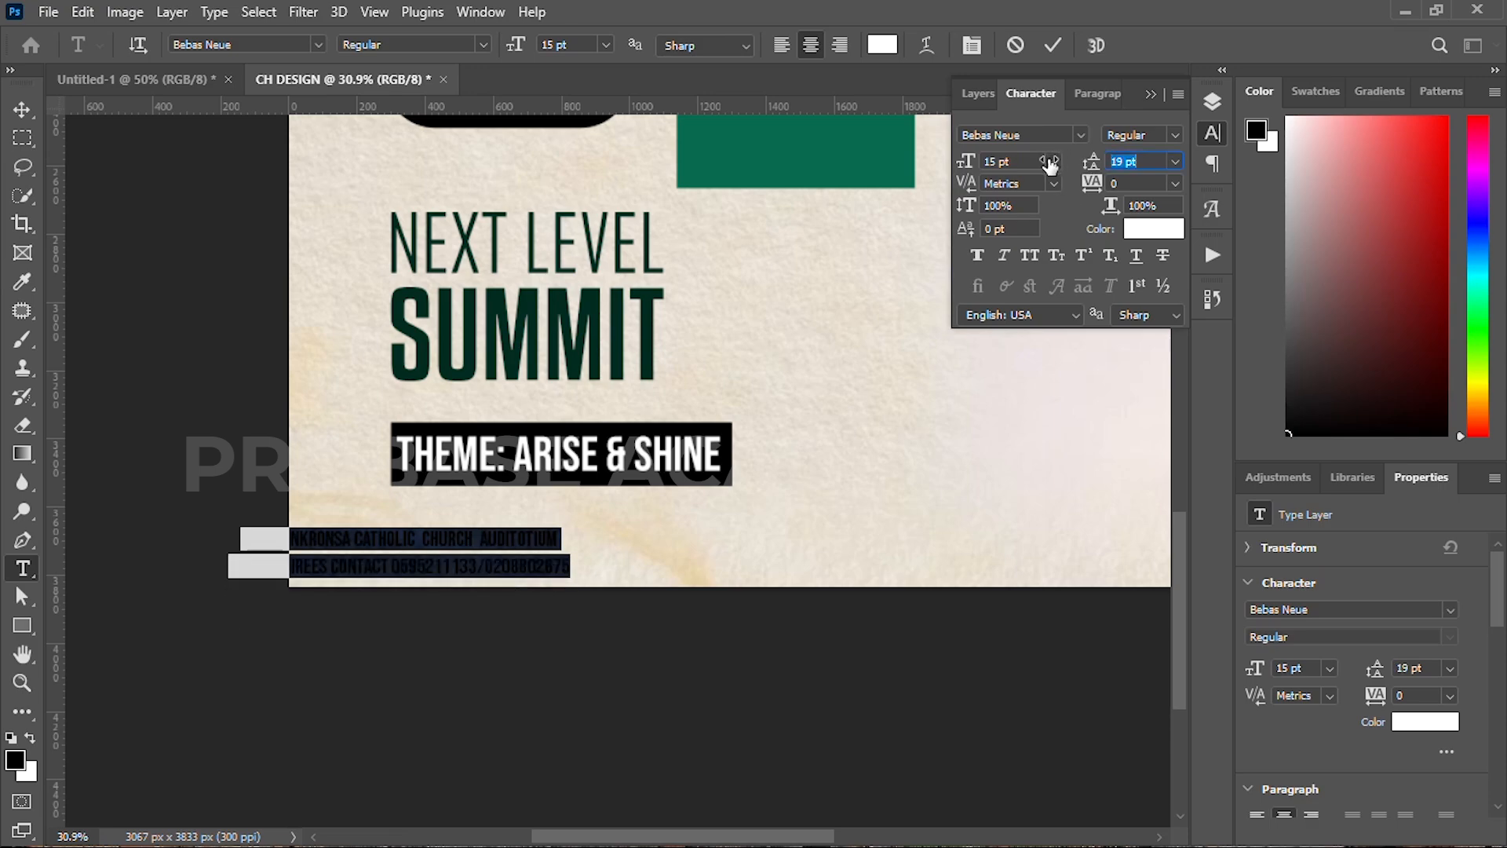
{"action": "left_click", "coordinate": [1052, 44]}
{"action": "key", "text": "v"}
{"action": "left_click_drag", "start_coordinate": [467, 549], "coordinate": [627, 520]}
{"action": "left_click", "coordinate": [1139, 230]}
{"action": "type", "text": "000000"}
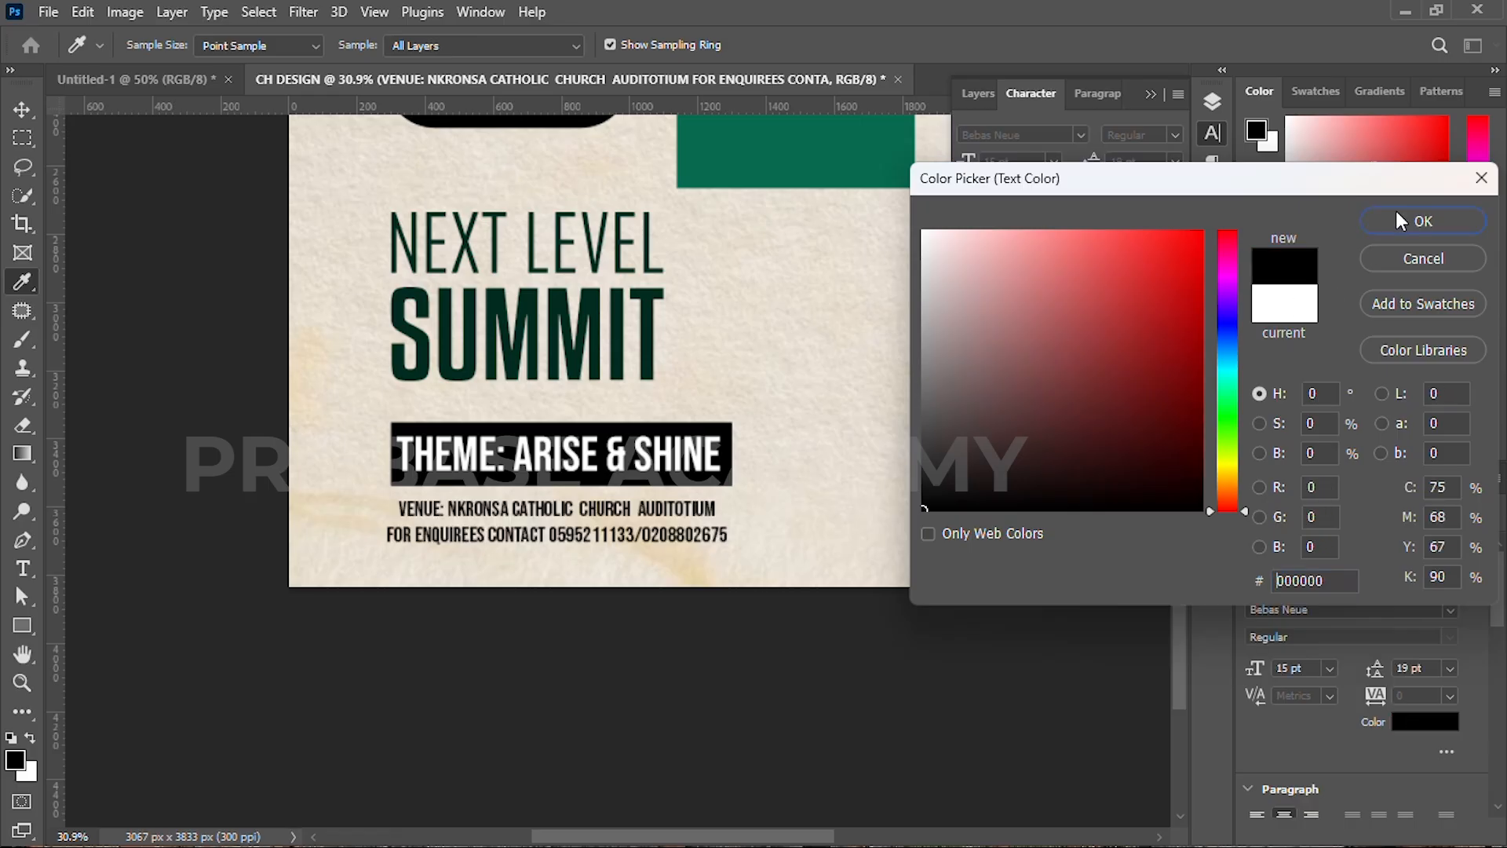
{"action": "left_click", "coordinate": [1417, 219]}
Step: Correct 'ENQUIREES' to 'ENQUIRES' in the venue text, then zoom out to the whole flyer
{"action": "scroll", "coordinate": [617, 534], "scroll_direction": "up", "scroll_amount": 3}
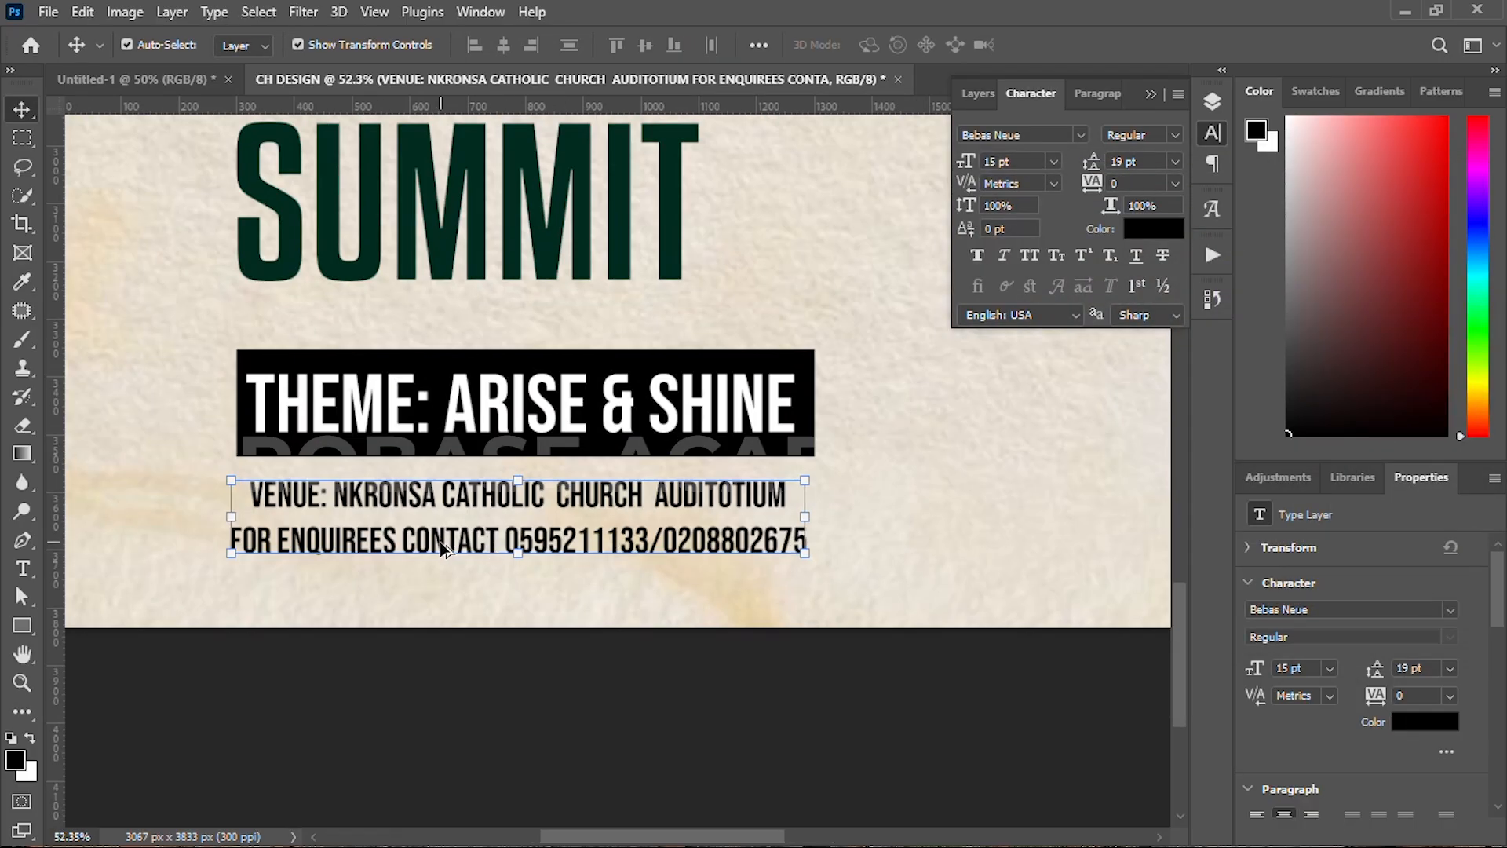
{"action": "double_click", "coordinate": [360, 547]}
{"action": "key", "text": "Delete"}
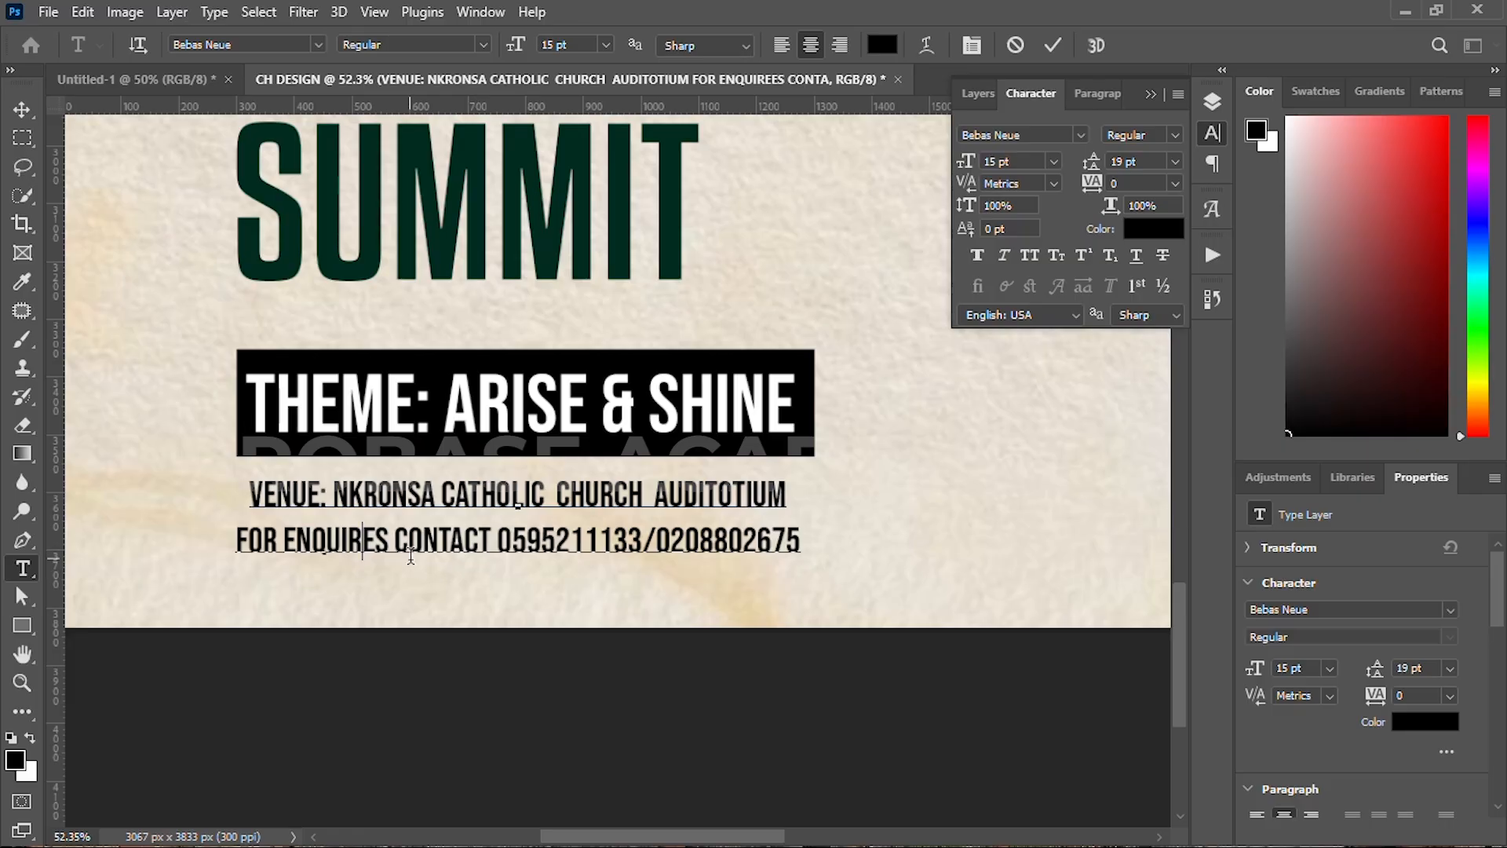
{"action": "left_click", "coordinate": [1054, 45]}
{"action": "key", "text": "v"}
{"action": "scroll", "coordinate": [623, 467], "scroll_direction": "down", "scroll_amount": 2}
{"action": "left_click", "coordinate": [838, 484]}
{"action": "left_click_drag", "start_coordinate": [632, 476], "coordinate": [603, 493]}
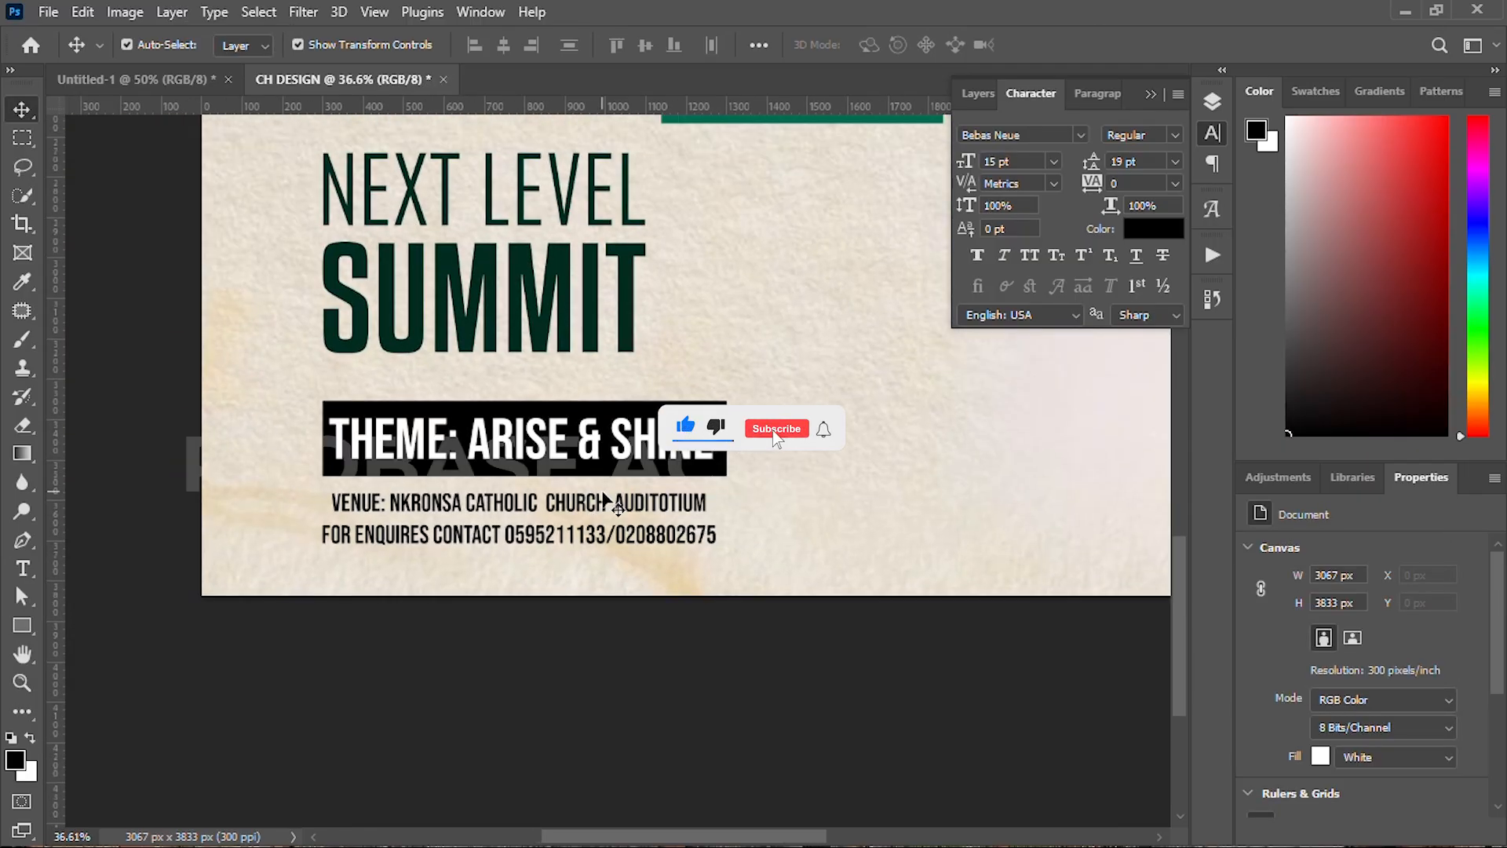
{"action": "key", "text": "ctrl+minus"}
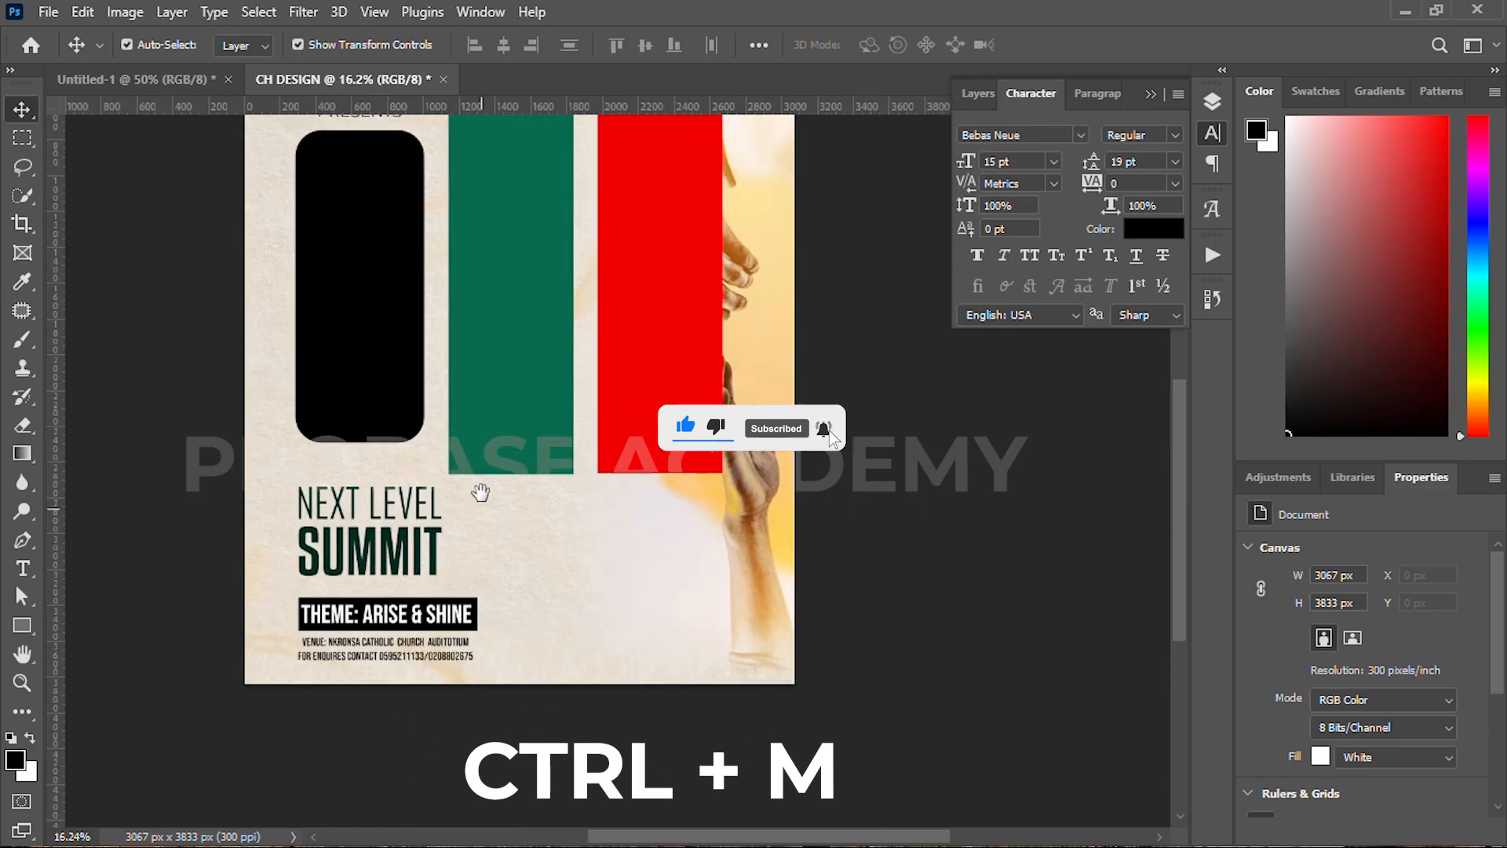
Step: Place the speaker-with-microphone photo in the lower middle of the flyer
{"action": "left_click", "coordinate": [416, 706]}
{"action": "left_click_drag", "start_coordinate": [1310, 223], "coordinate": [645, 609]}
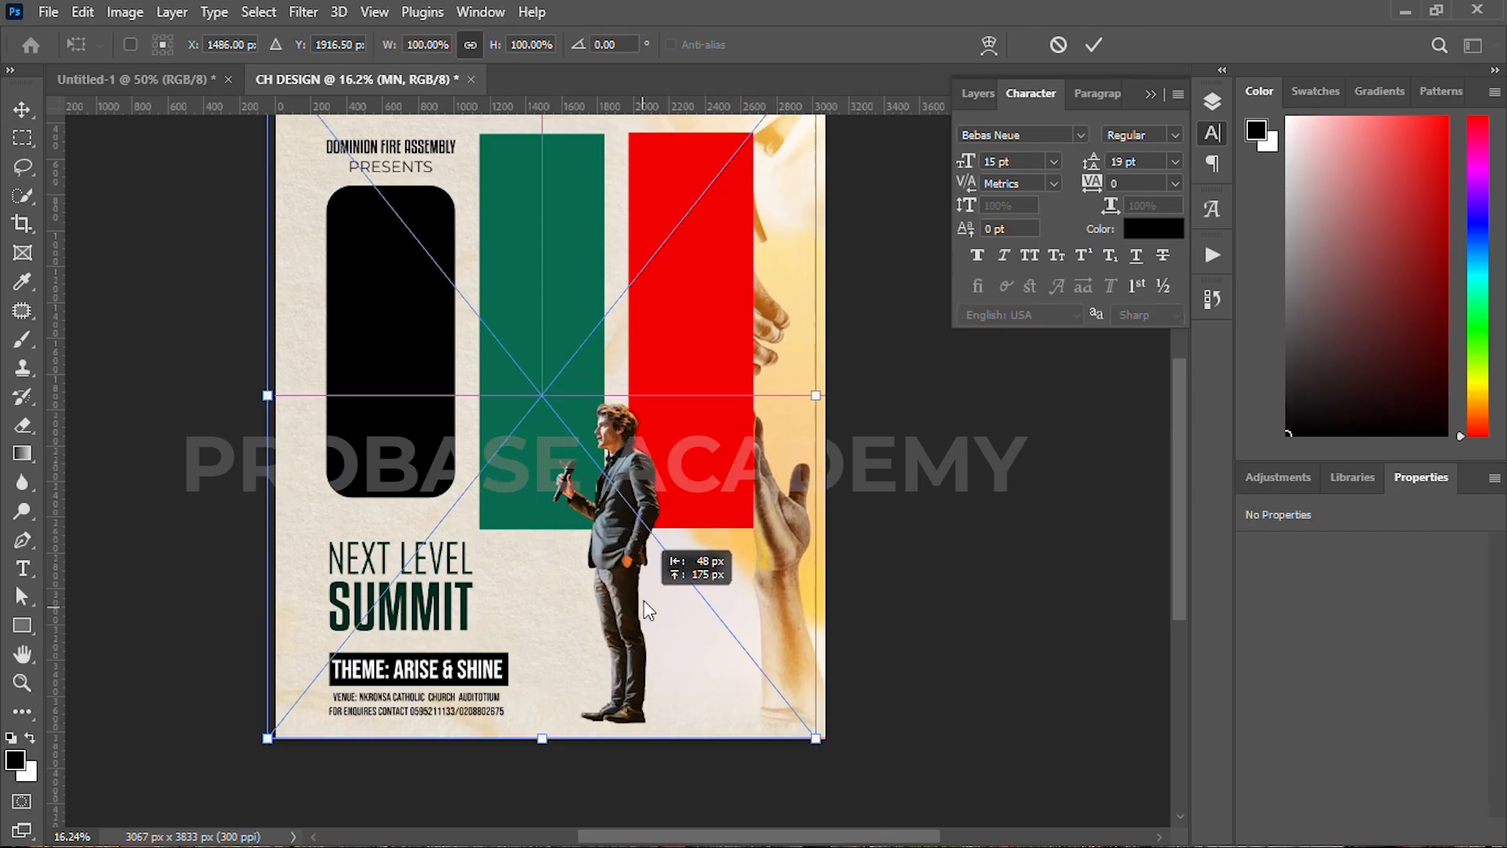
{"action": "scroll", "coordinate": [598, 423], "scroll_direction": "down", "scroll_amount": 1}
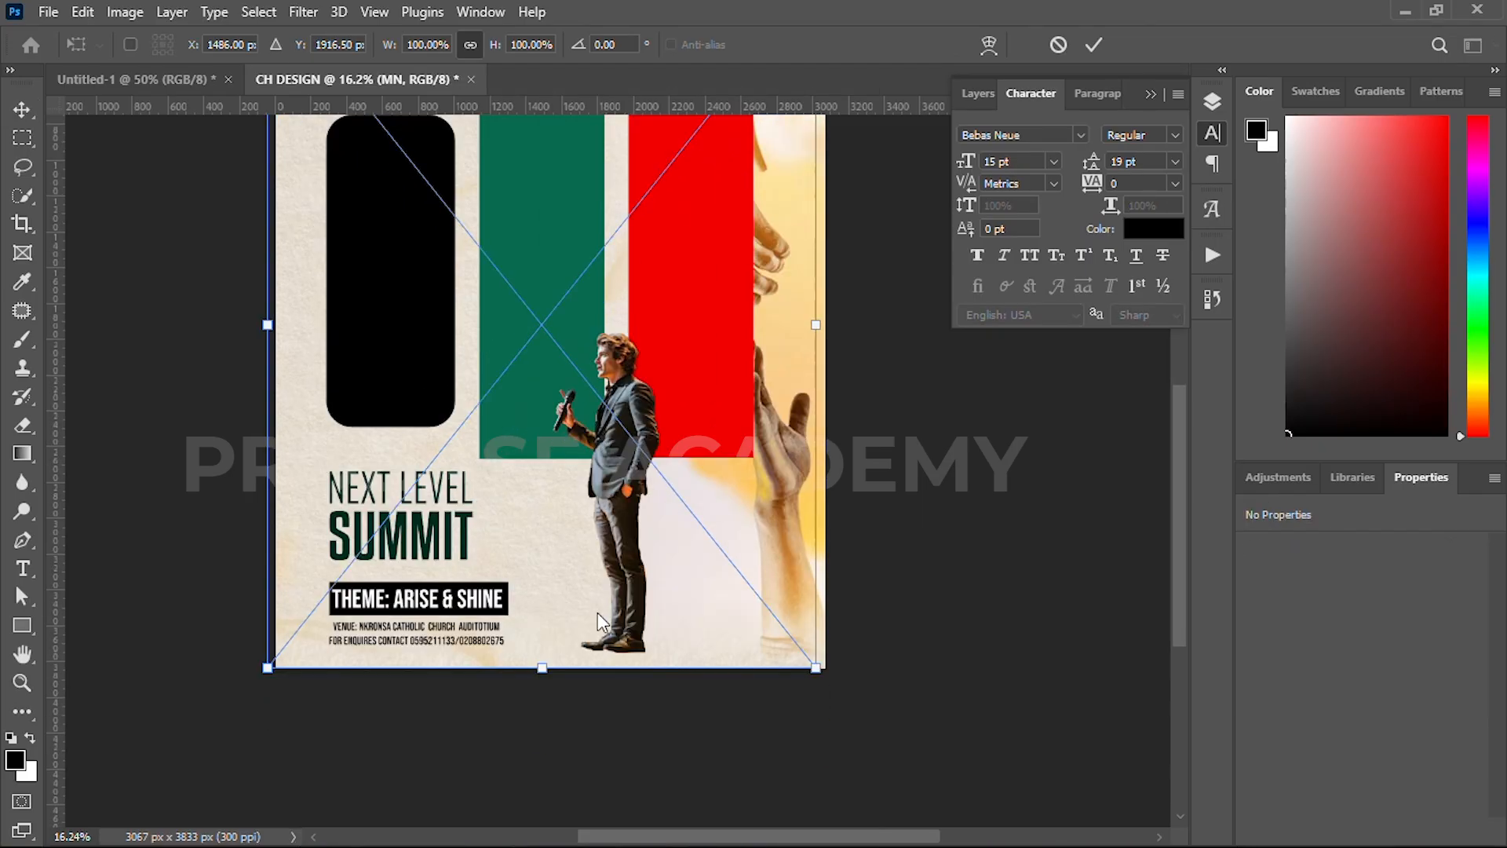
{"action": "scroll", "coordinate": [596, 614], "scroll_direction": "down", "scroll_amount": 3}
{"action": "key", "text": "alt+space"}
{"action": "left_click_drag", "start_coordinate": [593, 510], "coordinate": [599, 540]}
{"action": "left_click", "coordinate": [1091, 47]}
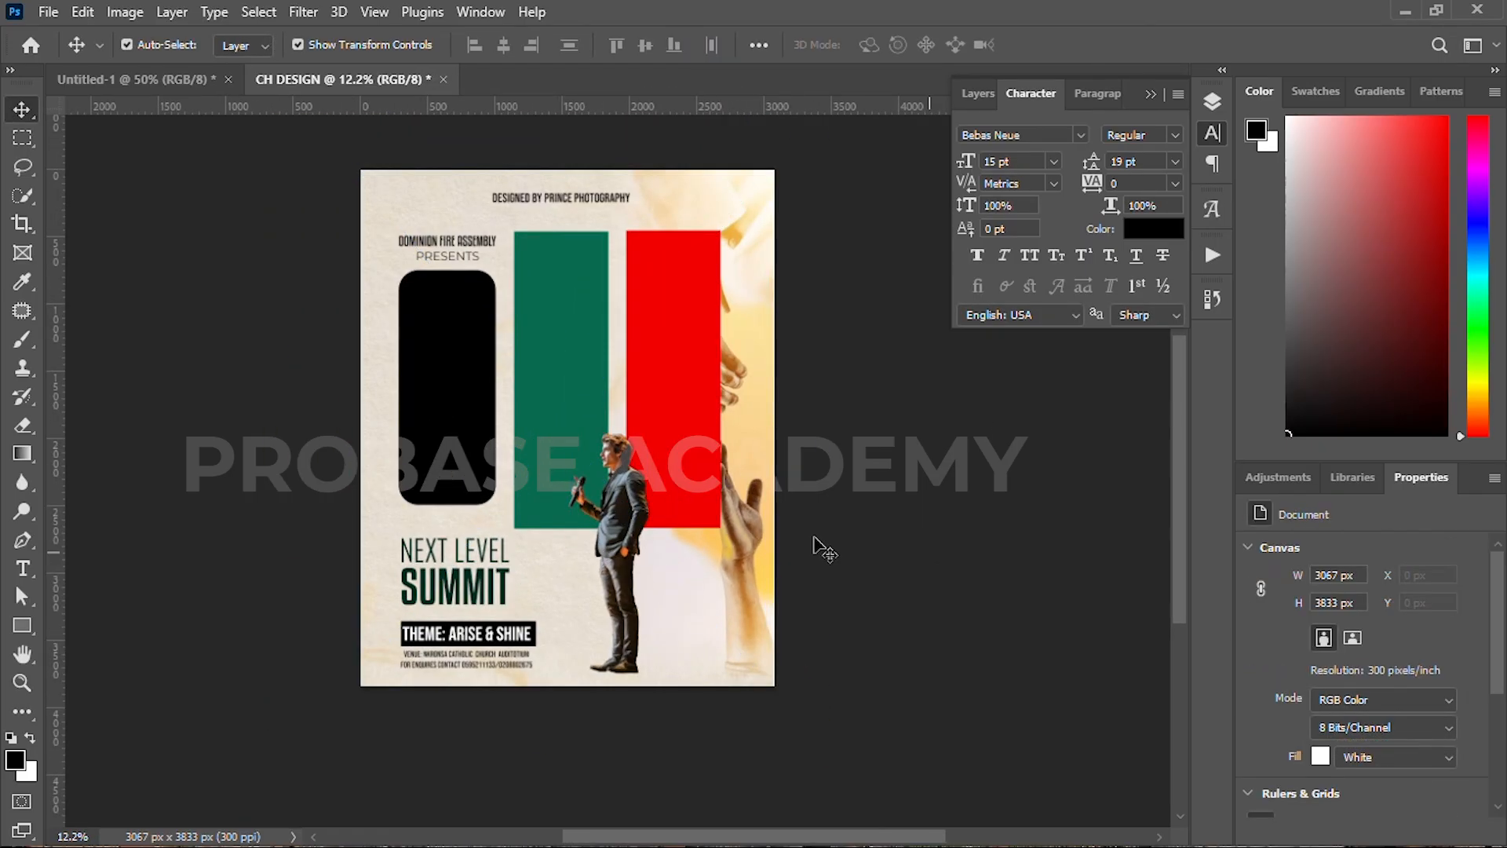
Step: Shorten the green, black and red panels together and lower their tops slightly
{"action": "left_click", "coordinate": [541, 350]}
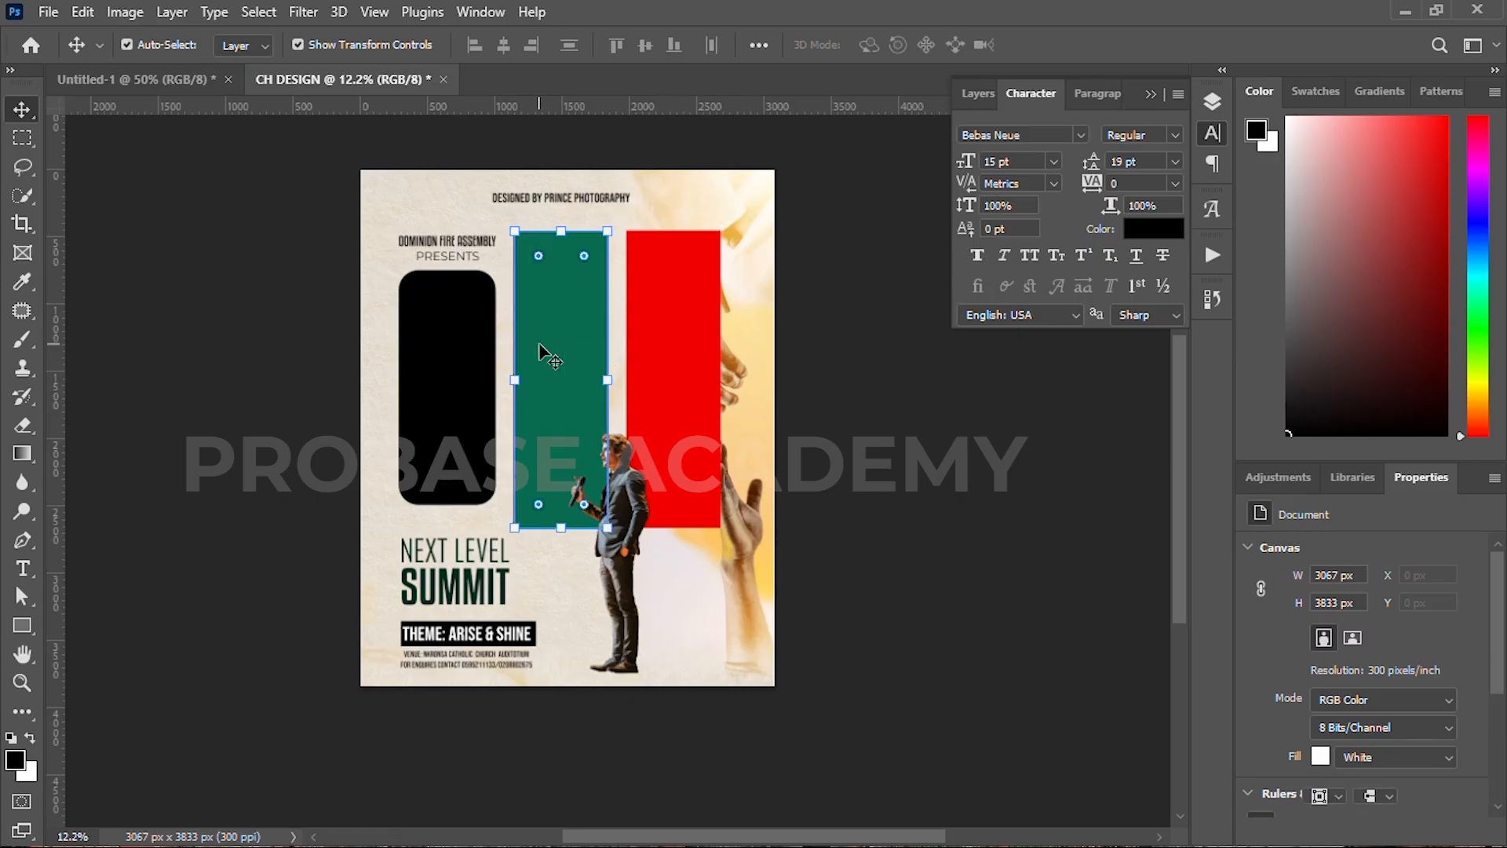
{"action": "left_click", "coordinate": [439, 454], "text": "shift"}
{"action": "left_click", "coordinate": [632, 503], "text": "shift"}
{"action": "key", "text": "ctrl+t"}
{"action": "left_click_drag", "start_coordinate": [559, 519], "coordinate": [559, 503]}
{"action": "left_click_drag", "start_coordinate": [574, 334], "coordinate": [580, 351]}
{"action": "left_click", "coordinate": [1093, 45]}
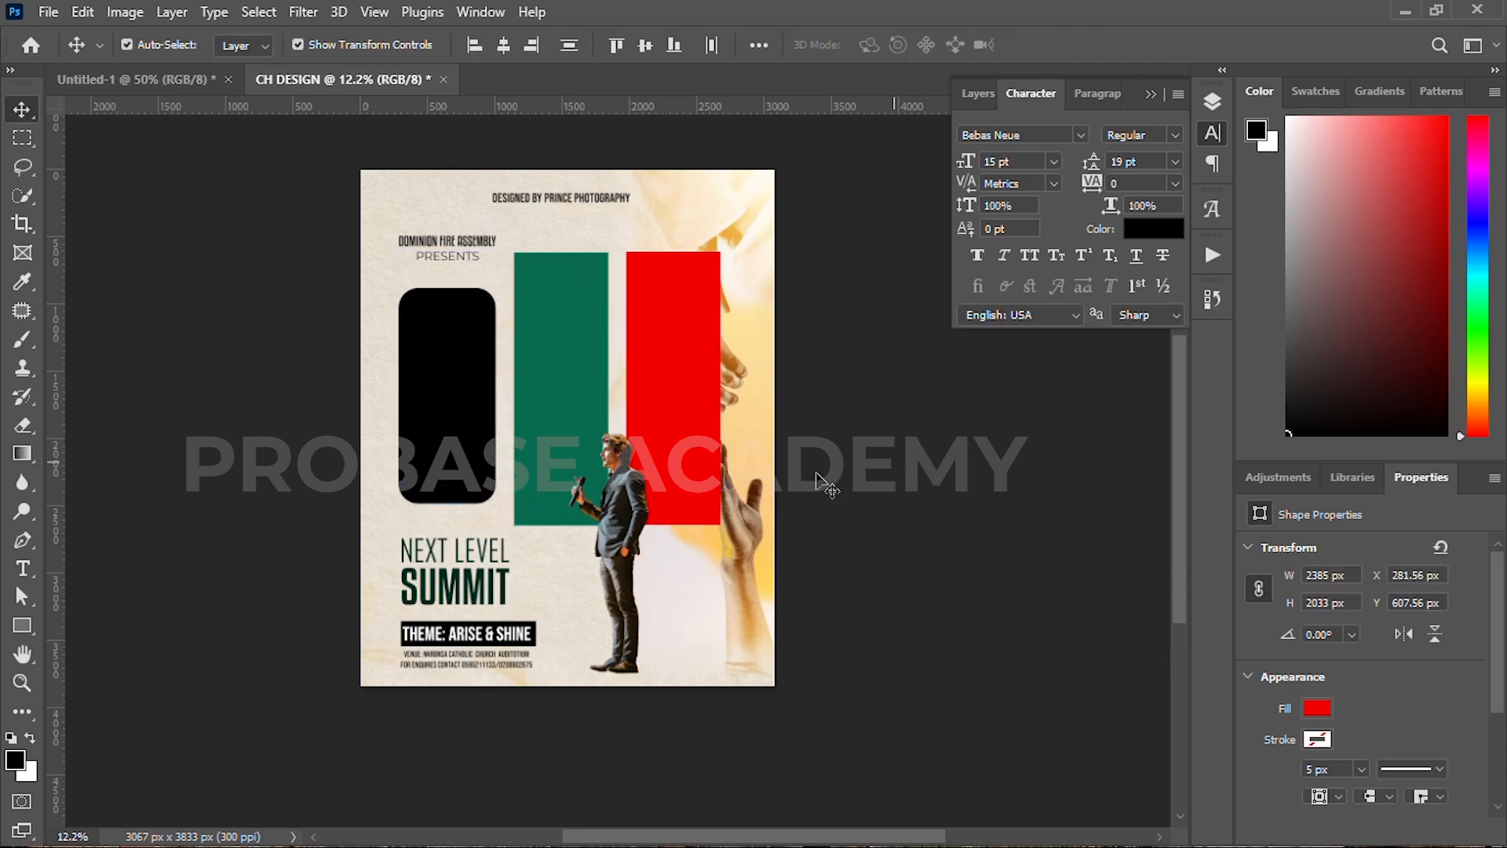
{"action": "scroll", "coordinate": [616, 337], "scroll_direction": "up", "scroll_amount": 3}
{"action": "left_click", "coordinate": [696, 350]}
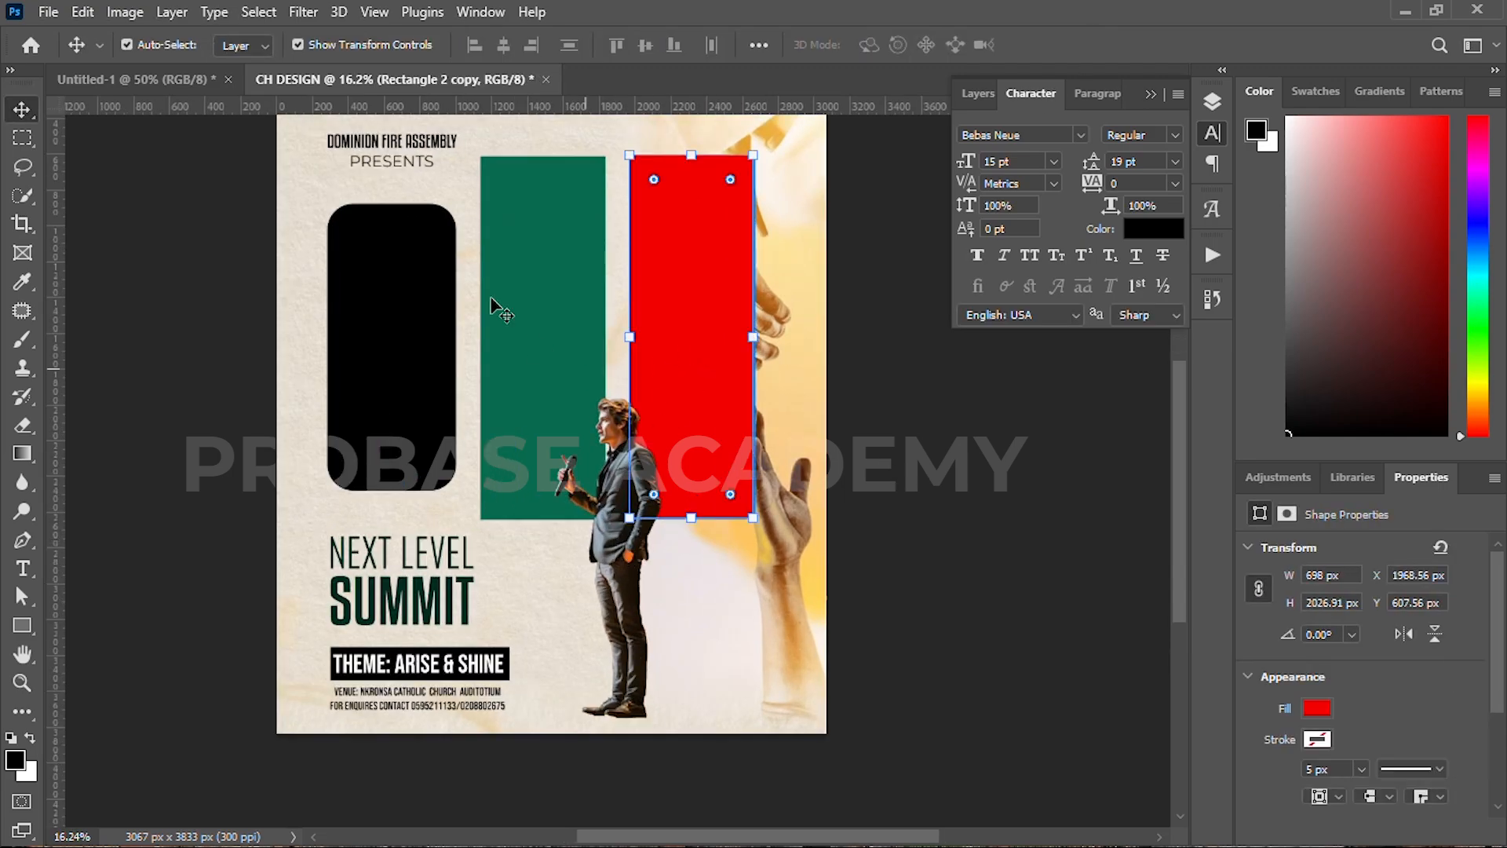
Step: Change the third panel's fill to a darker, more vivid red
{"action": "key", "text": "u"}
{"action": "left_click", "coordinate": [245, 45]}
{"action": "left_click", "coordinate": [383, 86]}
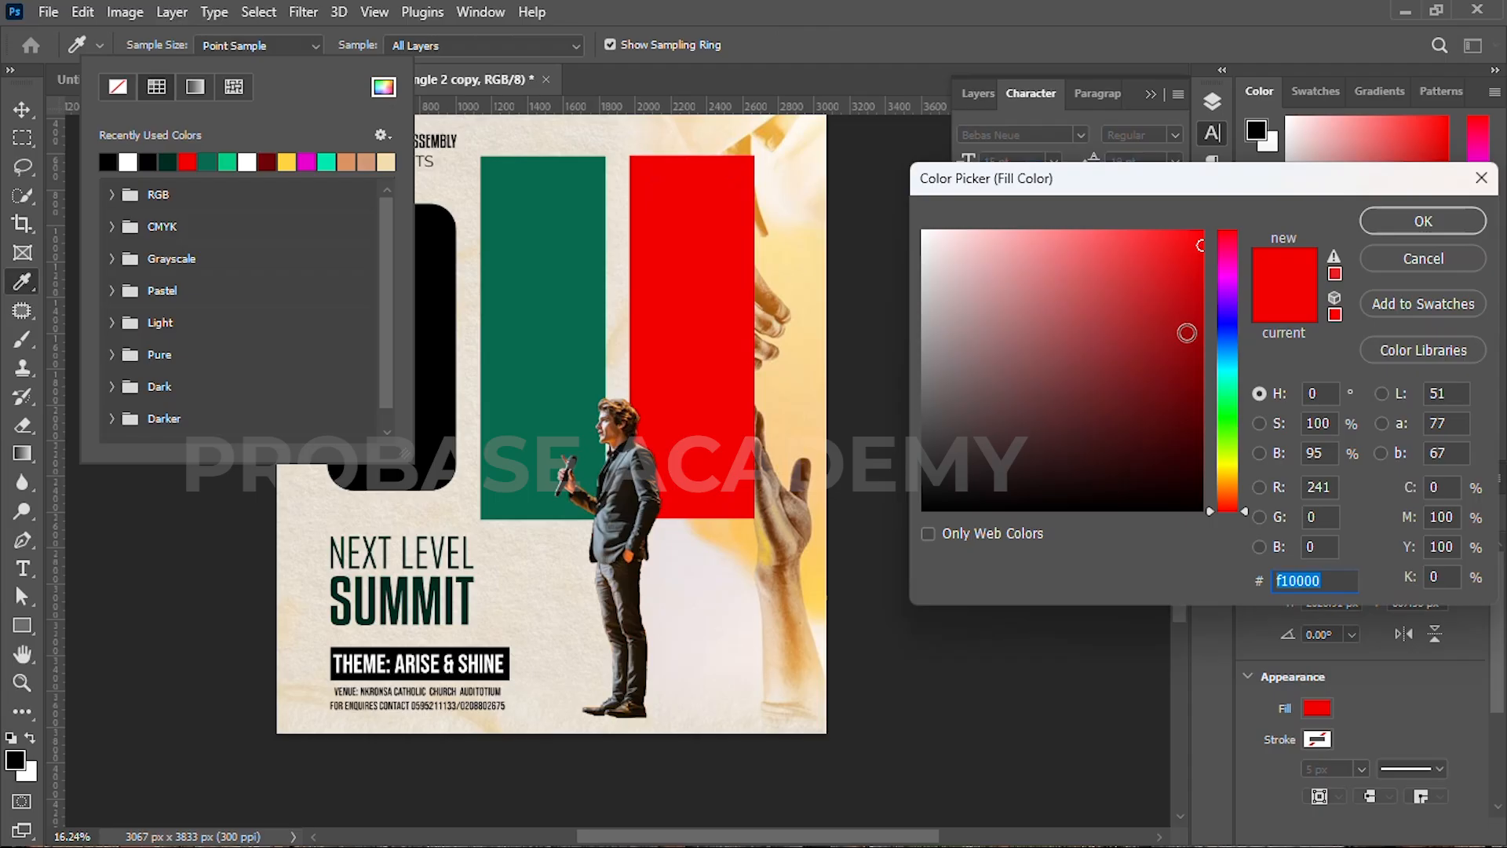
{"action": "left_click", "coordinate": [1193, 309]}
{"action": "left_click_drag", "start_coordinate": [1200, 310], "coordinate": [1201, 285]}
{"action": "left_click", "coordinate": [1423, 220]}
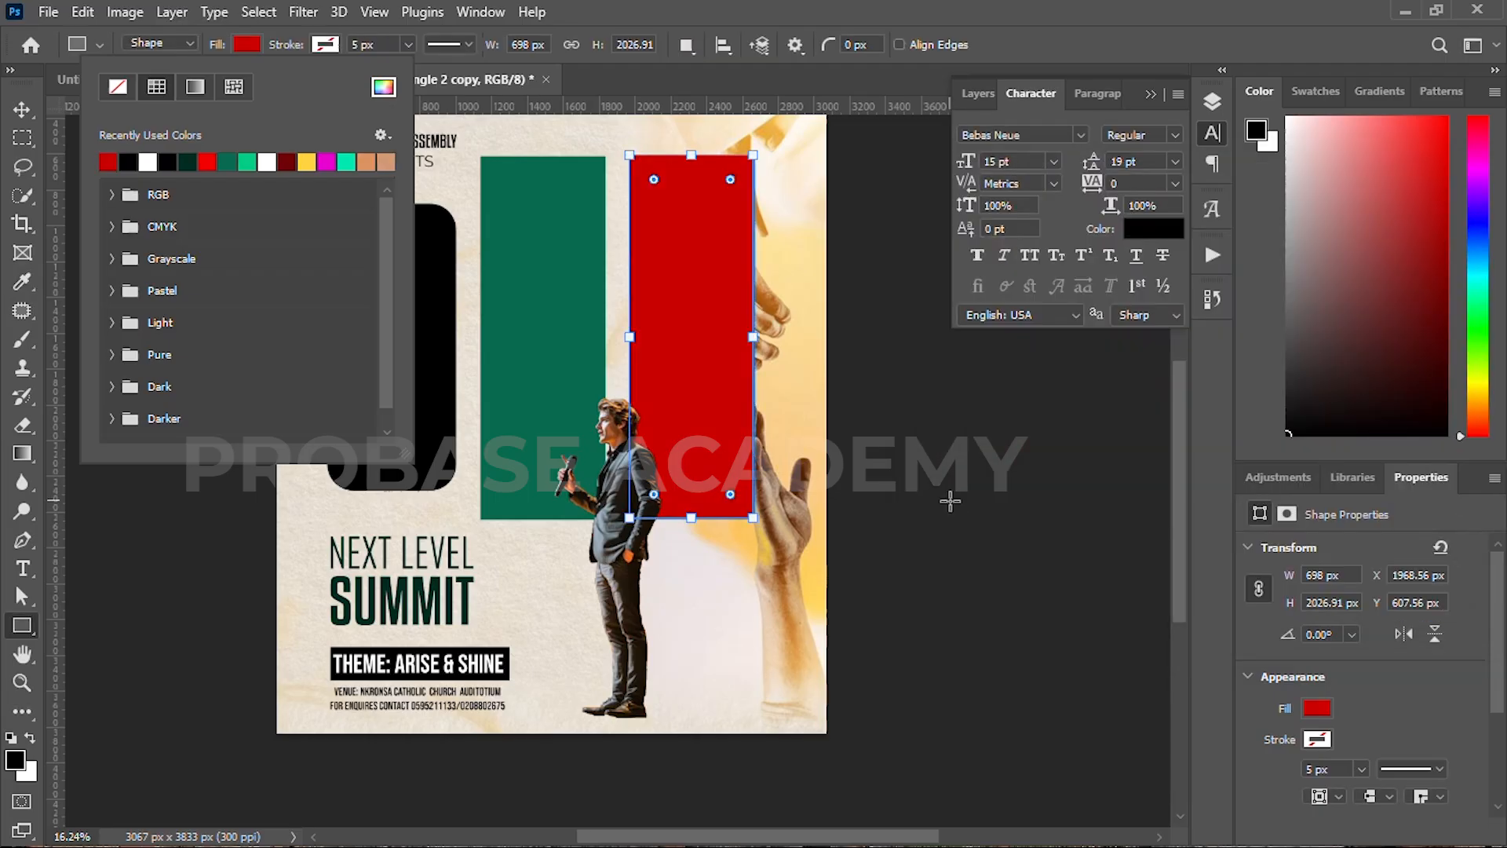
{"action": "left_click", "coordinate": [7, 114]}
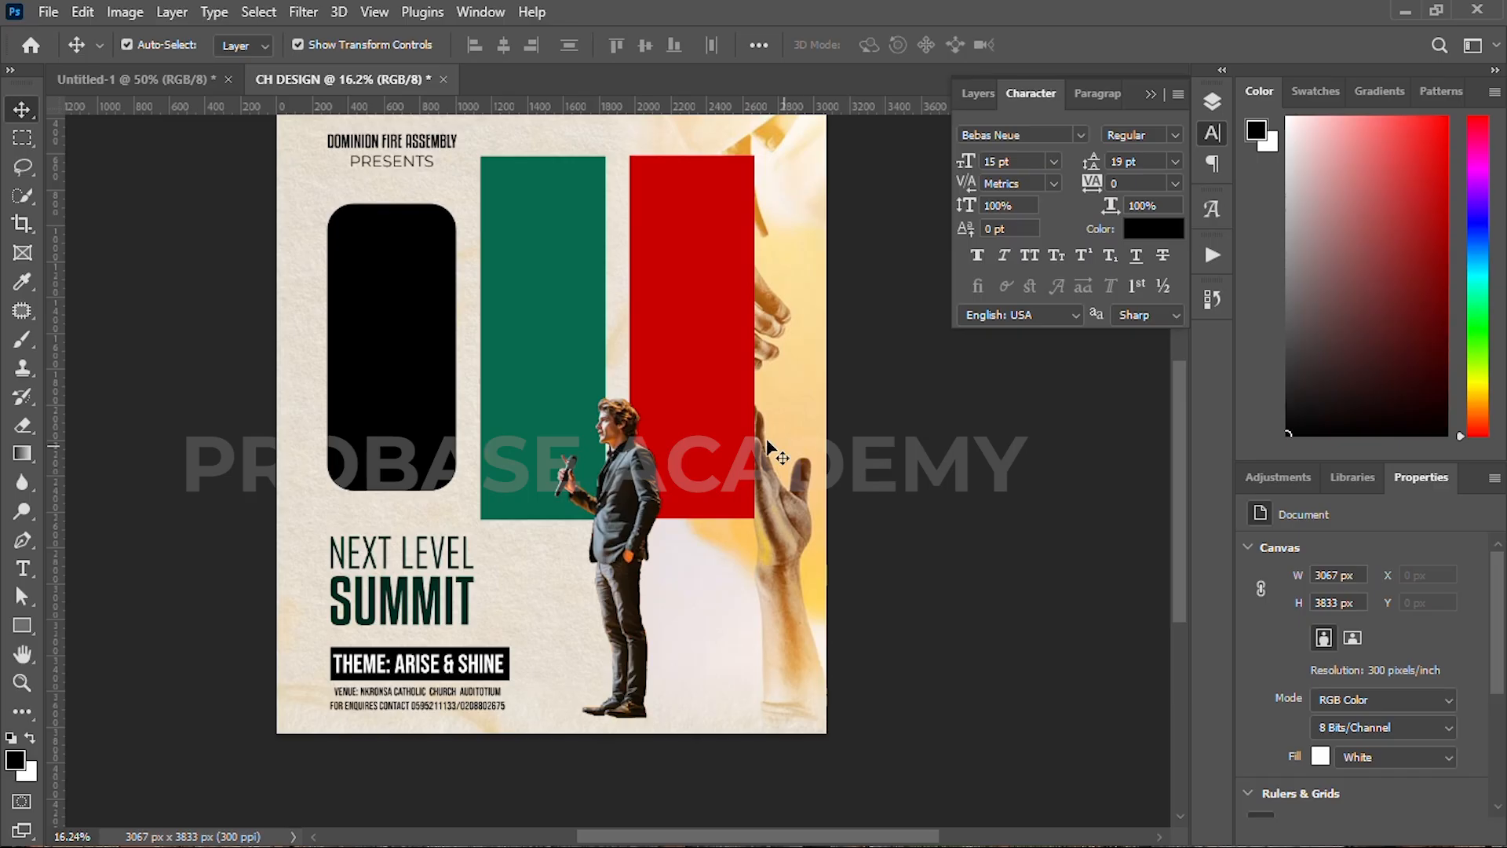
Step: Reconfirm the red fill, dismiss the Create Rectangle dialog unchanged, and show the Layers panel
{"action": "key", "text": "u"}
{"action": "left_click", "coordinate": [247, 44]}
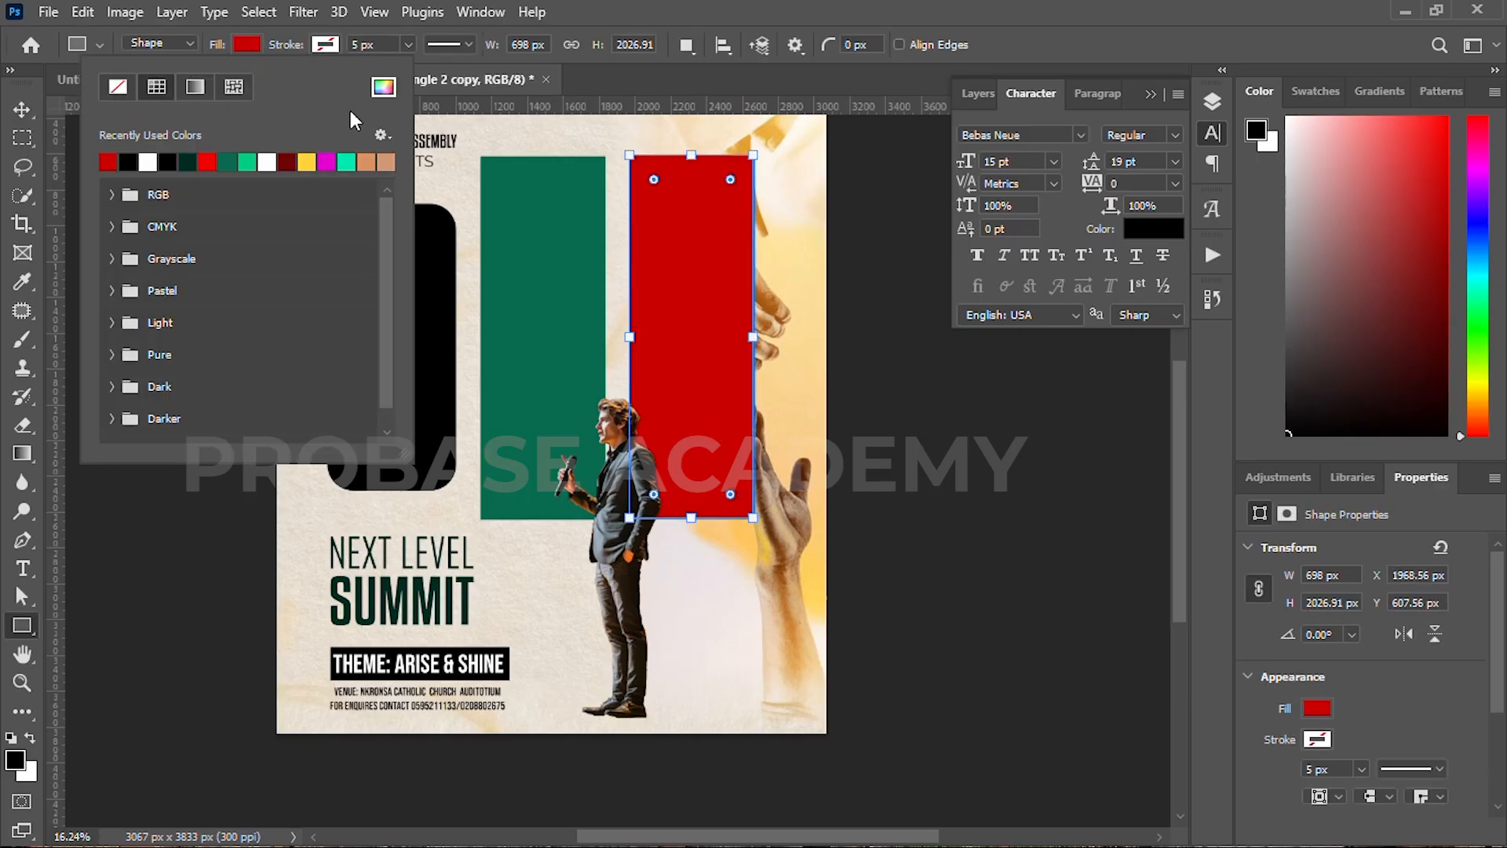
{"action": "left_click", "coordinate": [382, 87]}
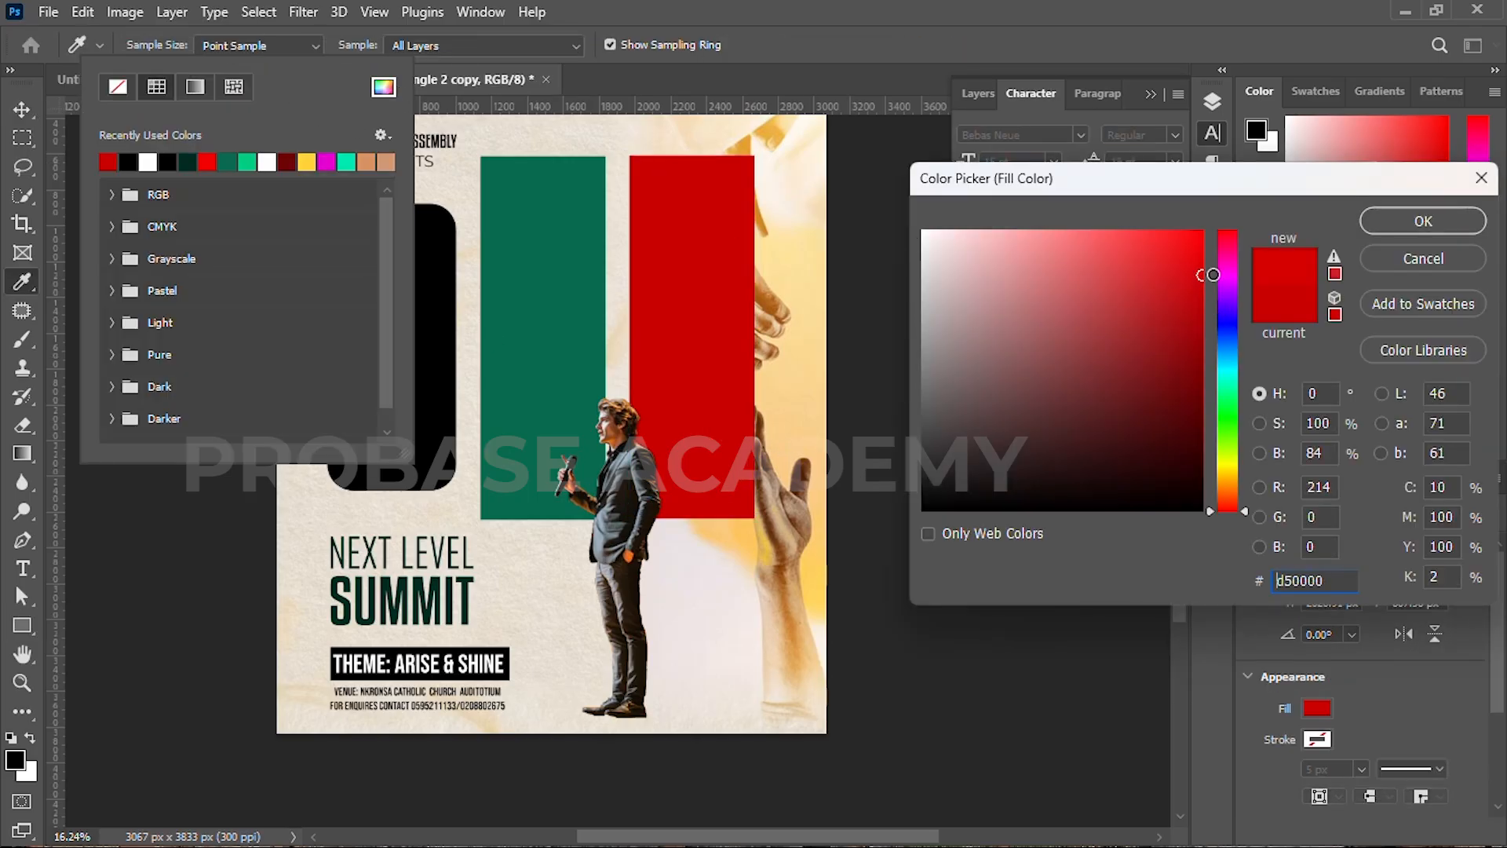
{"action": "left_click", "coordinate": [1405, 226]}
{"action": "left_click", "coordinate": [864, 487]}
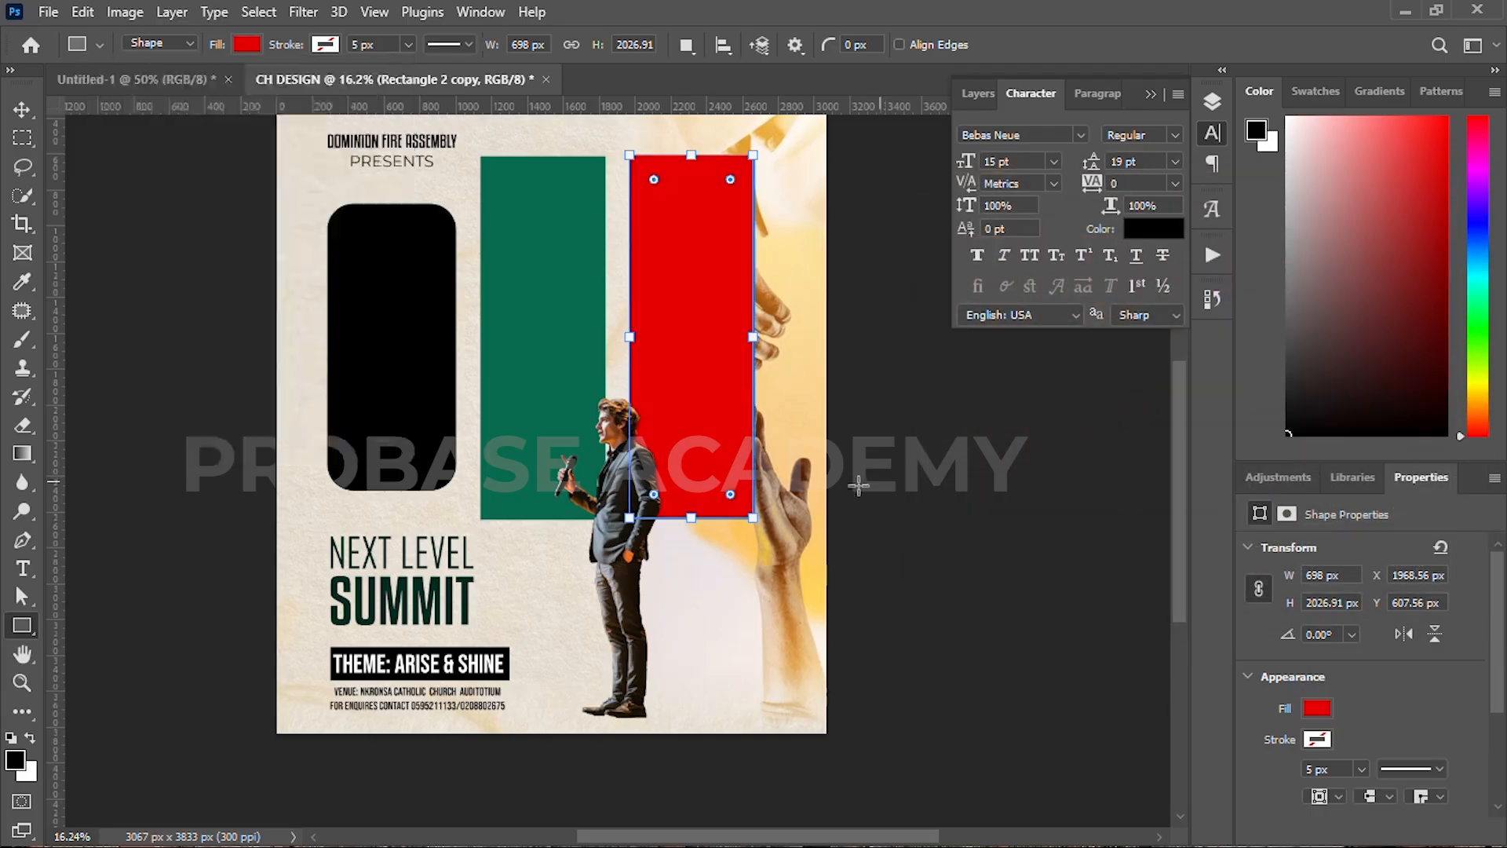
{"action": "left_click", "coordinate": [770, 426]}
{"action": "left_click", "coordinate": [822, 395]}
{"action": "key", "text": "v"}
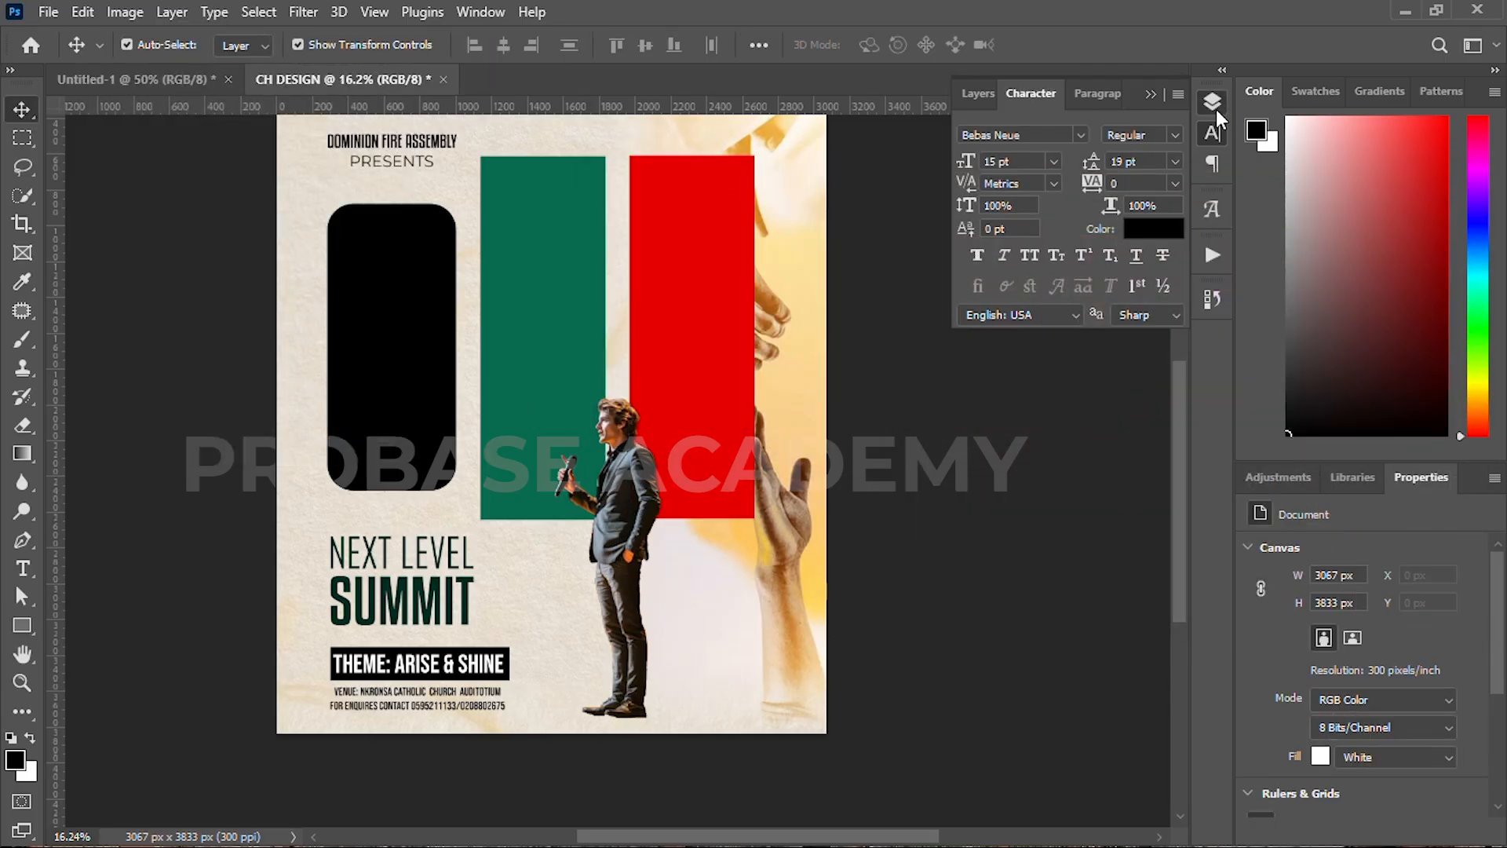
{"action": "left_click", "coordinate": [1215, 110]}
Step: Add a new layer above the church background and set a flattened elliptical soft brush
{"action": "left_click", "coordinate": [1090, 562]}
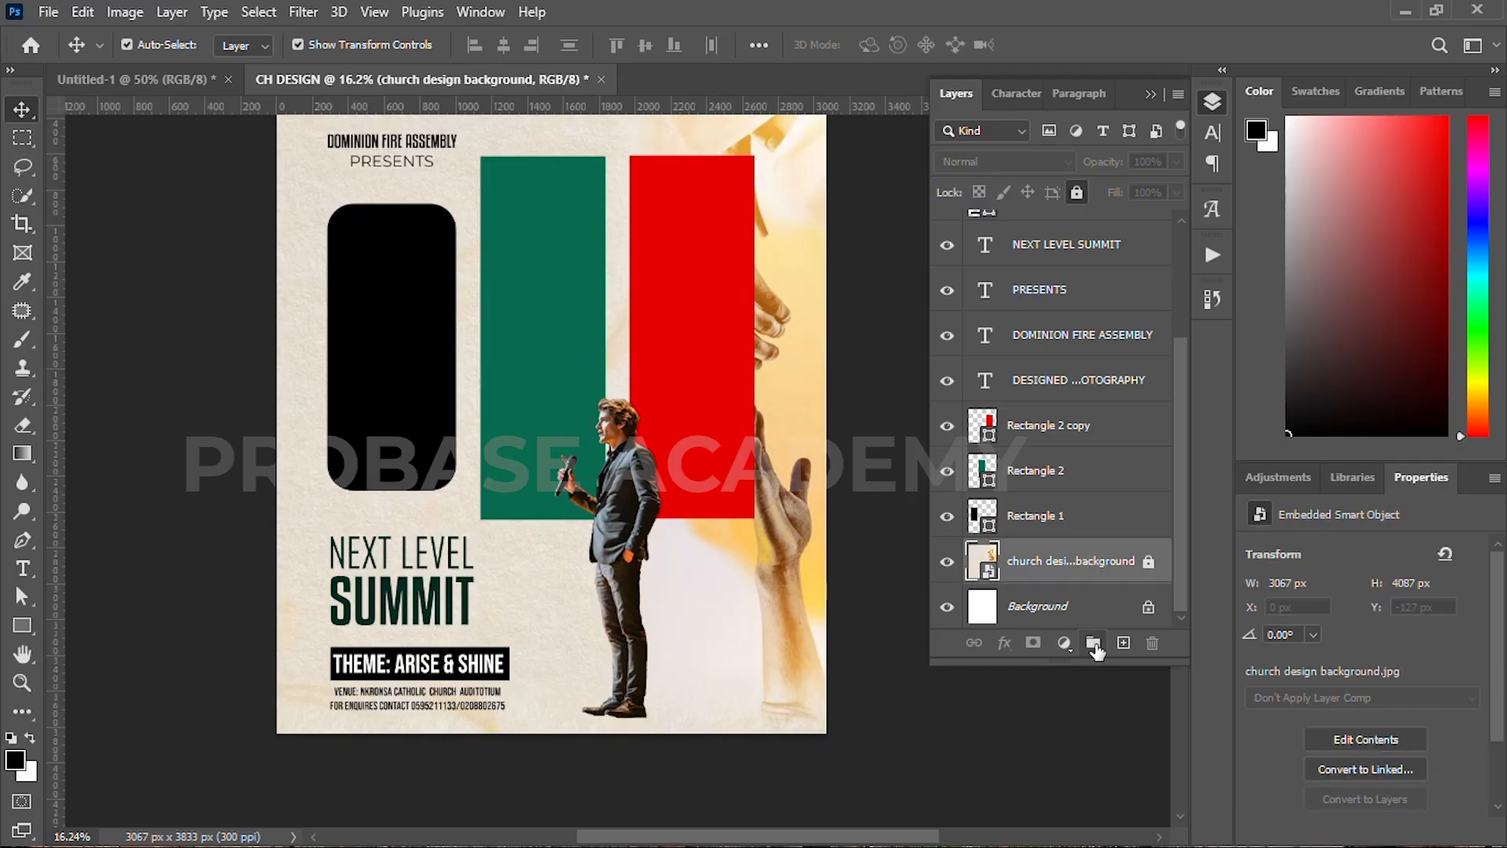
{"action": "left_click", "coordinate": [1123, 644]}
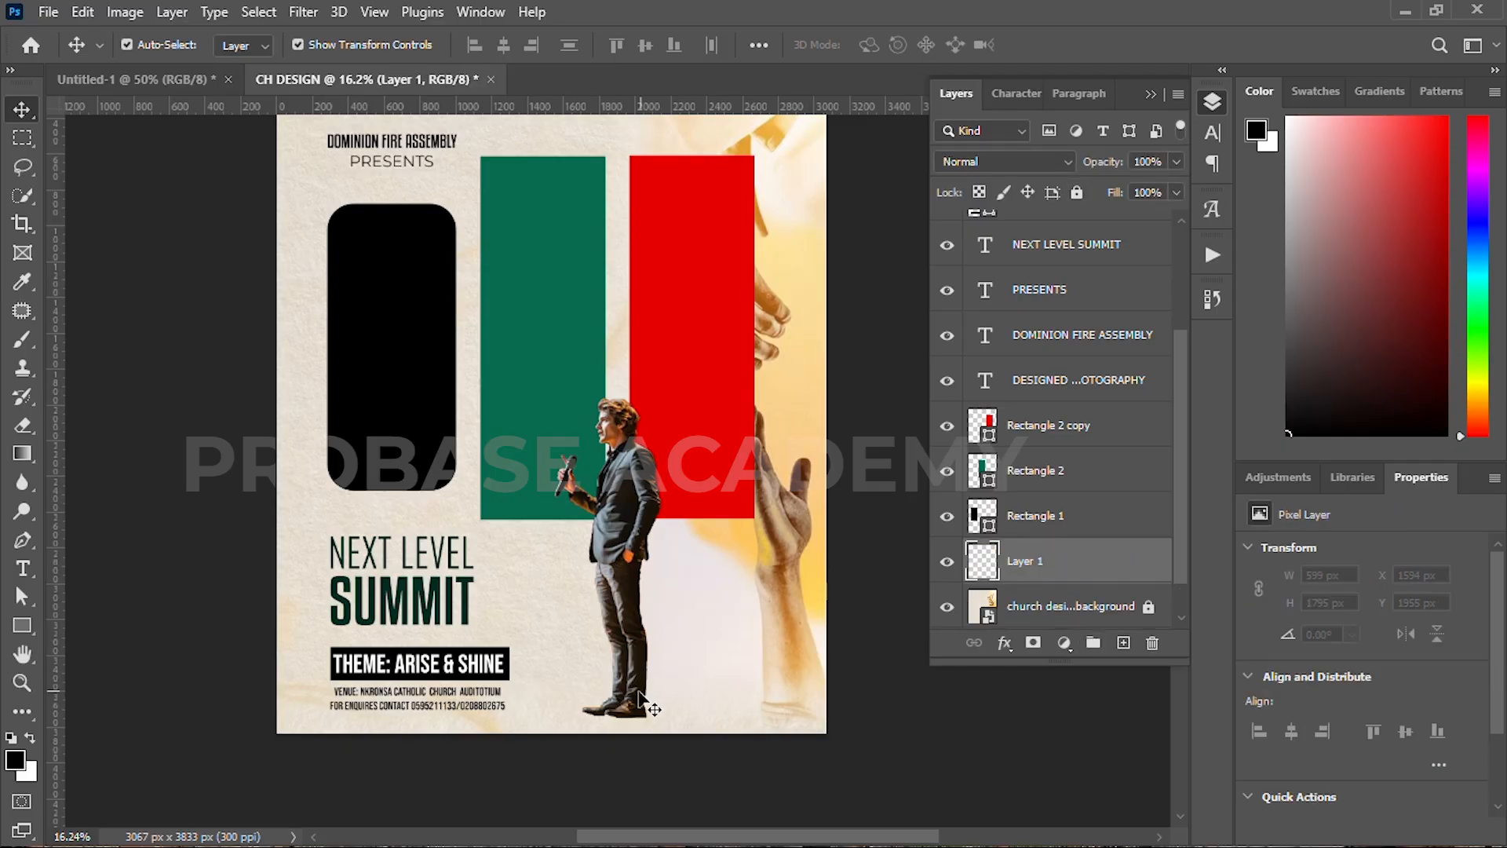
{"action": "left_click", "coordinate": [21, 341]}
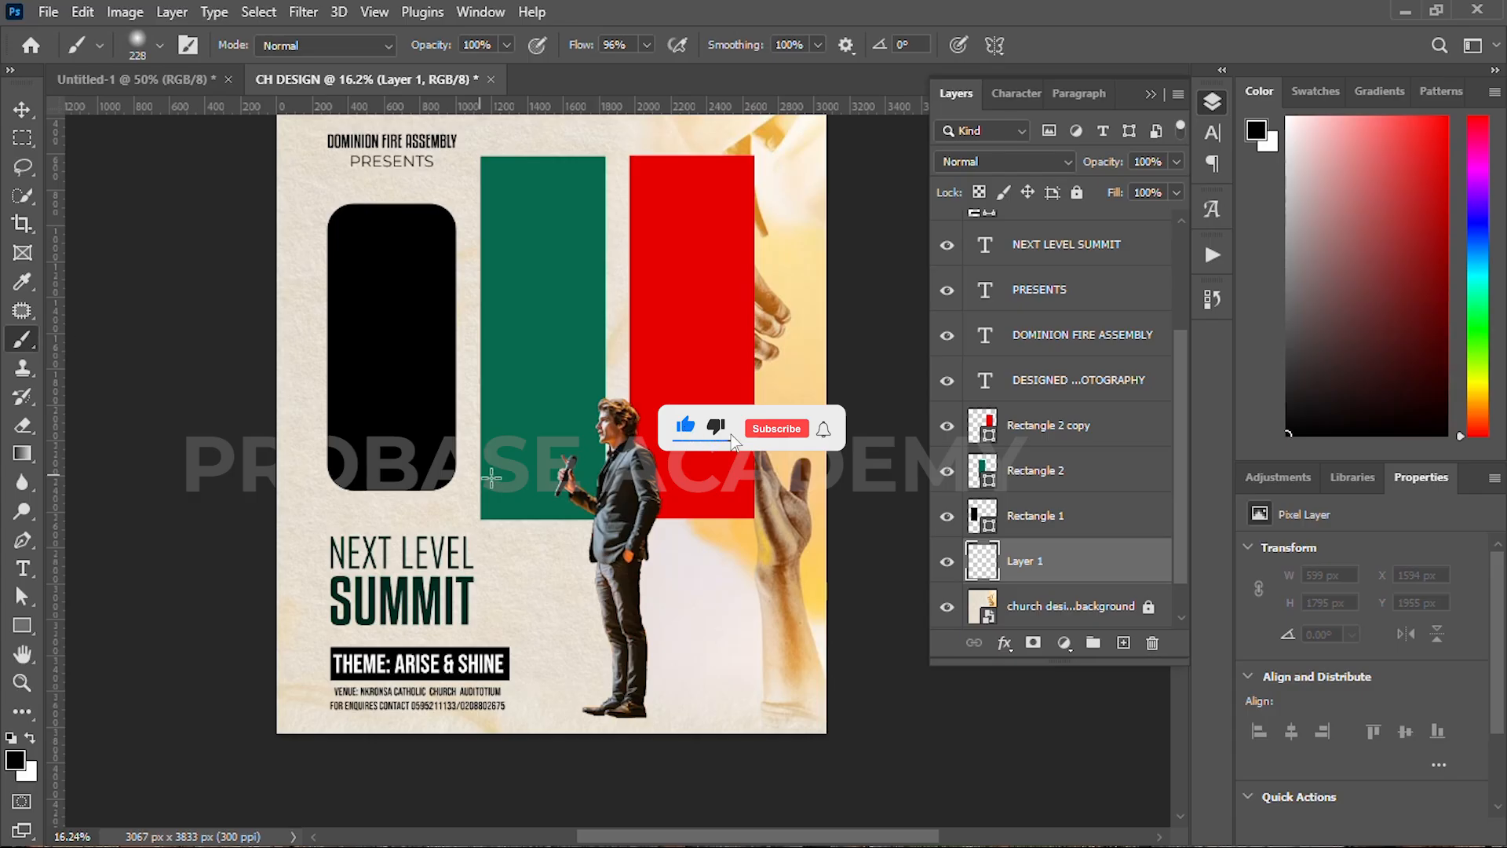
{"action": "right_click", "coordinate": [661, 591]}
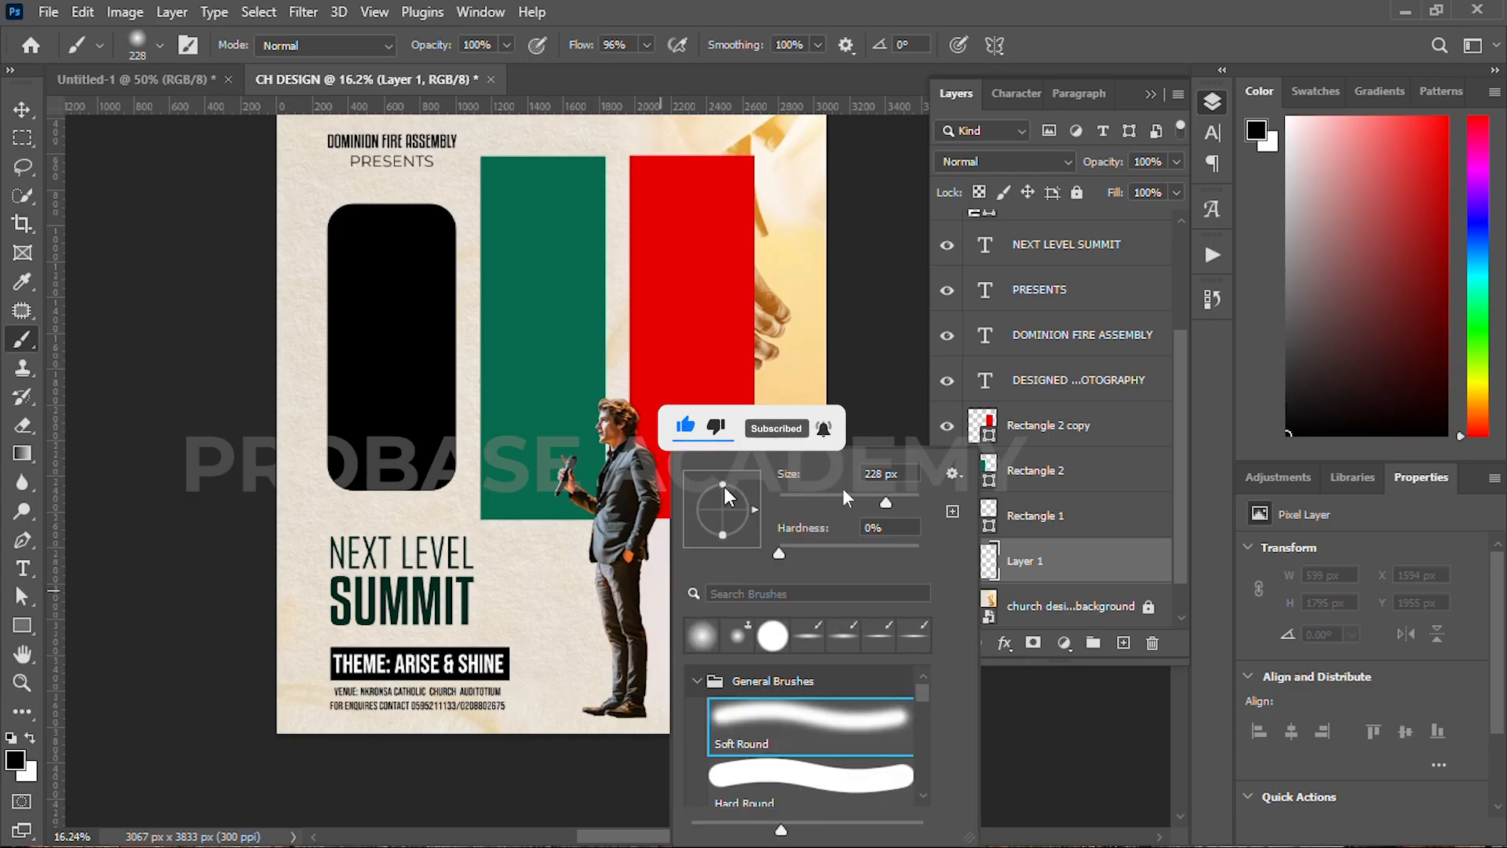
{"action": "left_click_drag", "start_coordinate": [722, 484], "coordinate": [723, 505]}
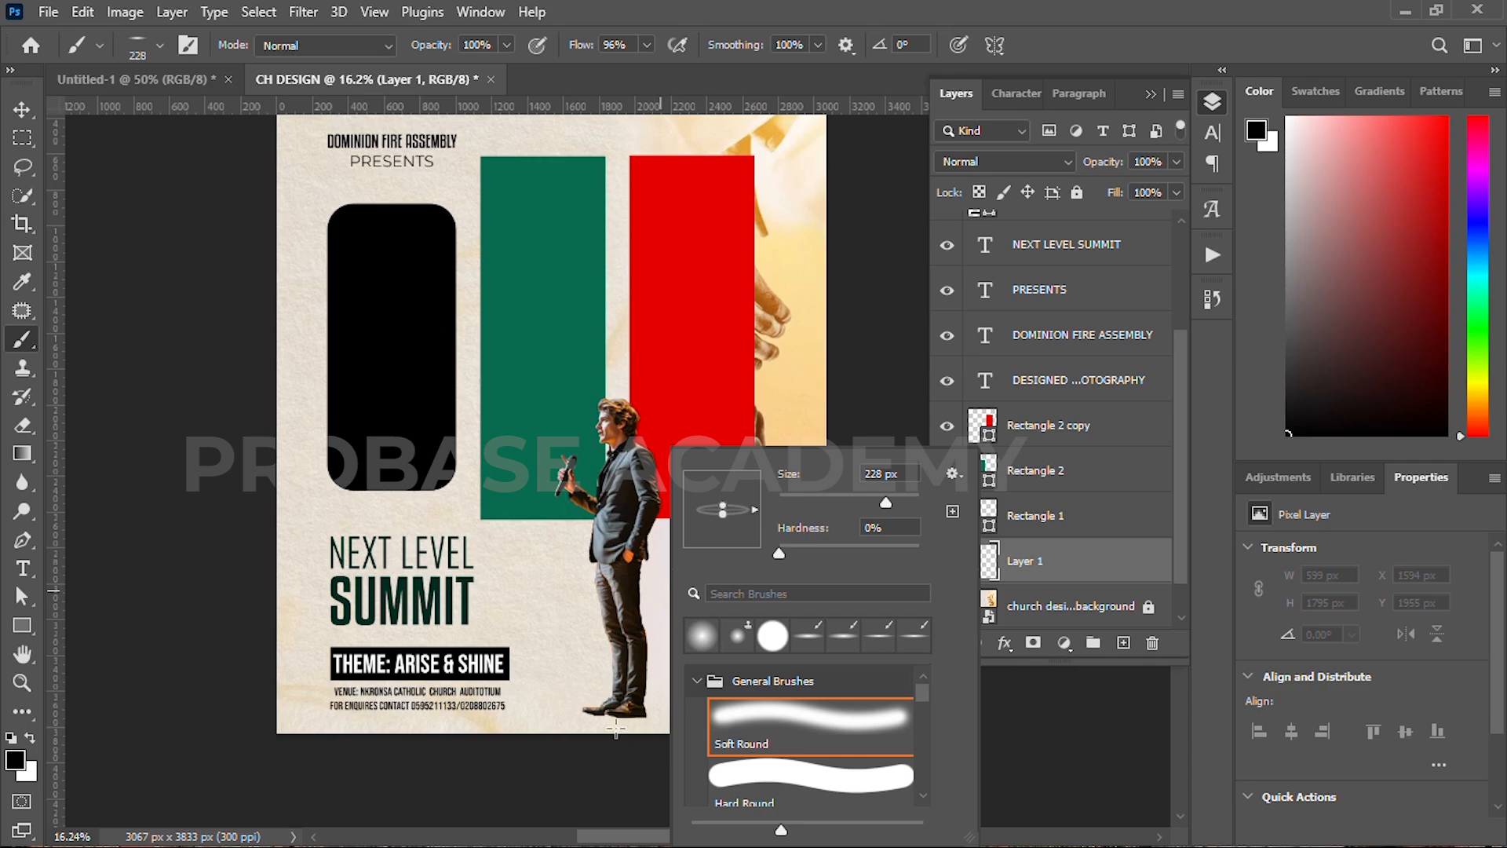
Step: Paint a soft shadow under the speaker's feet and nudge it into place
{"action": "left_click", "coordinate": [908, 503]}
{"action": "left_click_drag", "start_coordinate": [901, 501], "coordinate": [897, 501]}
{"action": "left_click", "coordinate": [614, 711]}
{"action": "left_click", "coordinate": [17, 118]}
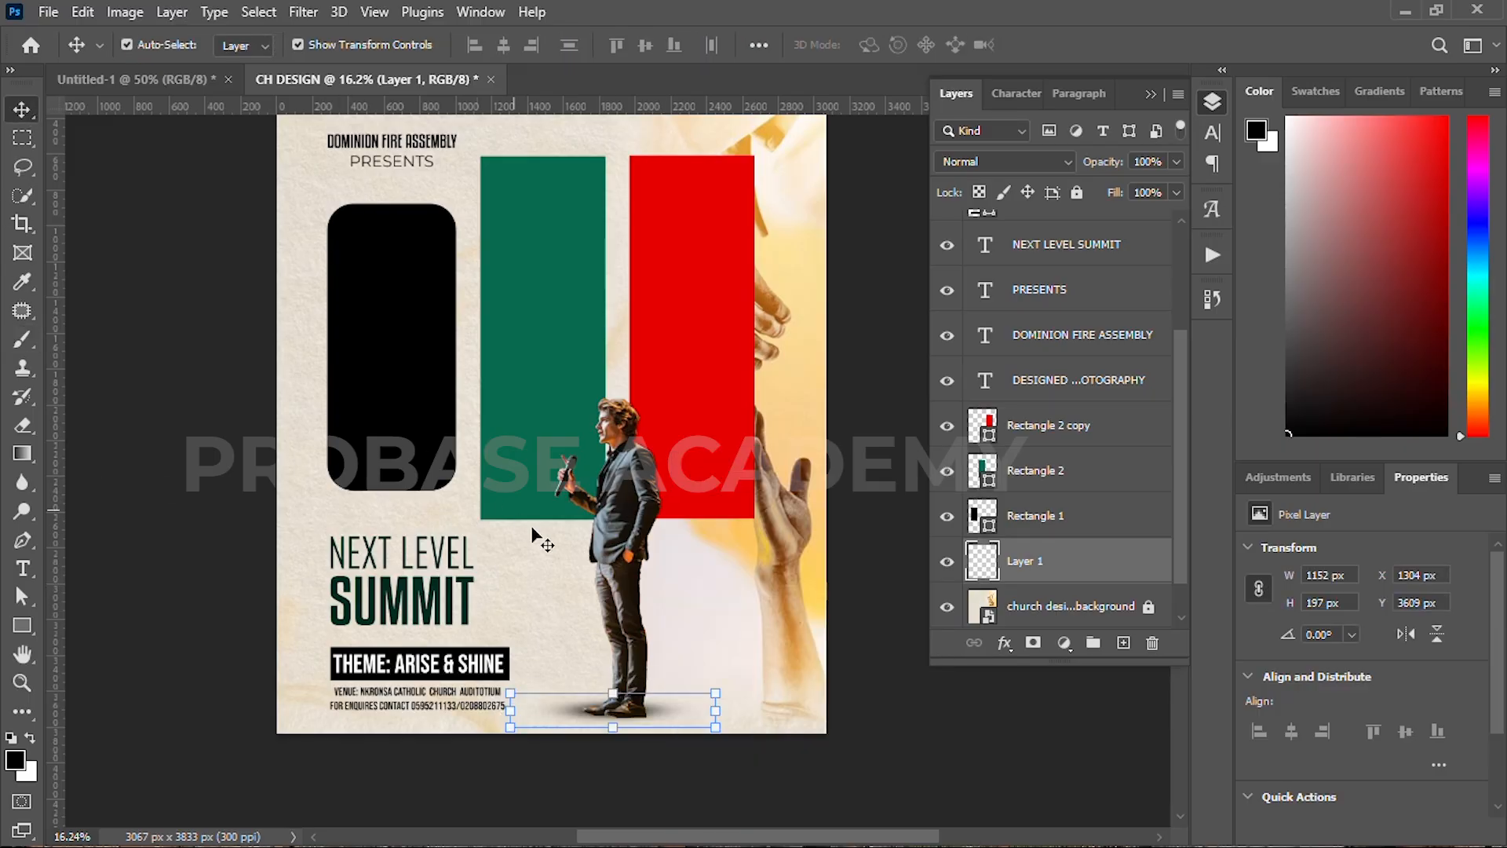
{"action": "key", "text": "Down"}
{"action": "key", "text": "Down"}
{"action": "key", "text": "Down"}
{"action": "key", "text": "Down"}
{"action": "key", "text": "Down"}
{"action": "key", "text": "Down"}
{"action": "key", "text": "Down"}
{"action": "key", "text": "Down"}
{"action": "key", "text": "Down"}
{"action": "key", "text": "Down"}
{"action": "key", "text": "Down"}
{"action": "key", "text": "Down"}
{"action": "key", "text": "Down"}
{"action": "key", "text": "Down"}
{"action": "key", "text": "Down"}
{"action": "key", "text": "Down"}
{"action": "key", "text": "Down"}
{"action": "key", "text": "Right"}
{"action": "key", "text": "Right"}
{"action": "key", "text": "Right"}
{"action": "key", "text": "Right"}
{"action": "key", "text": "Right"}
{"action": "key", "text": "Right"}
{"action": "left_click", "coordinate": [217, 471]}
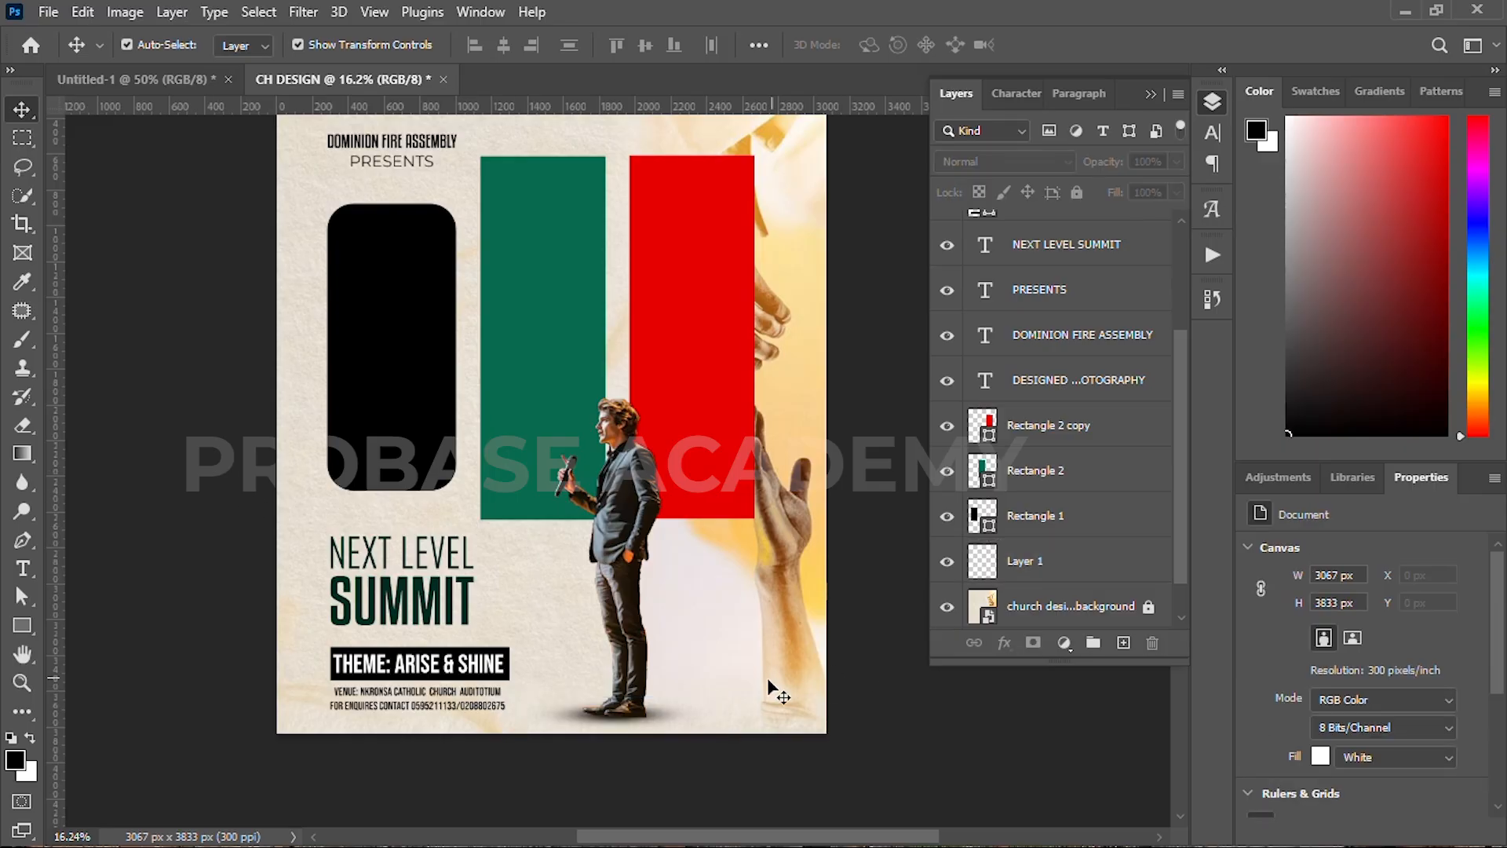
Step: Type the pastor's name right of the speaker, sized 30 pt with 30 pt leading
{"action": "scroll", "coordinate": [697, 688], "scroll_direction": "up", "scroll_amount": 2}
{"action": "key", "text": "t"}
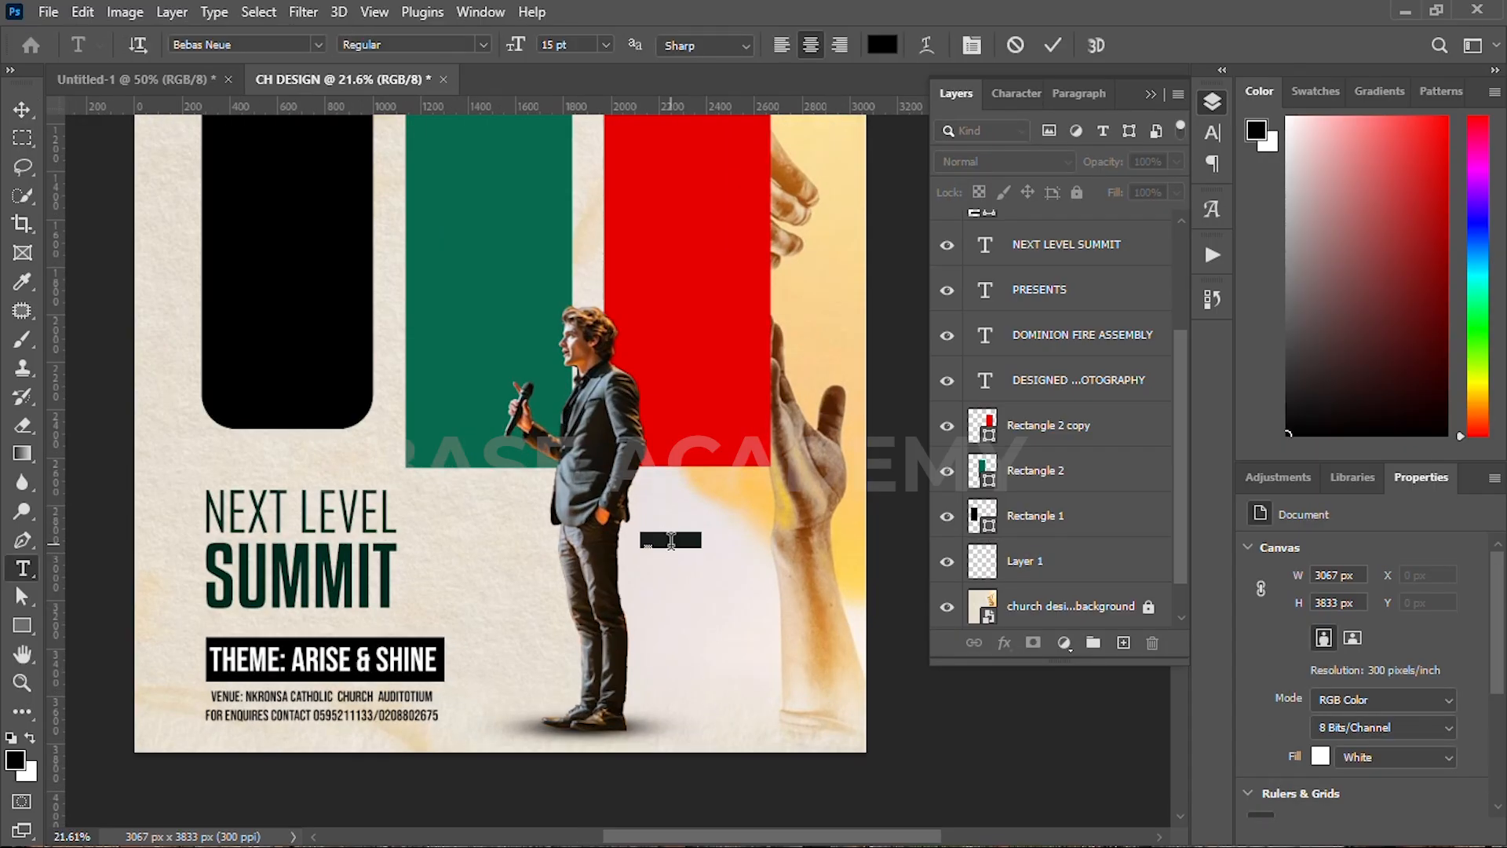
{"action": "left_click", "coordinate": [671, 540]}
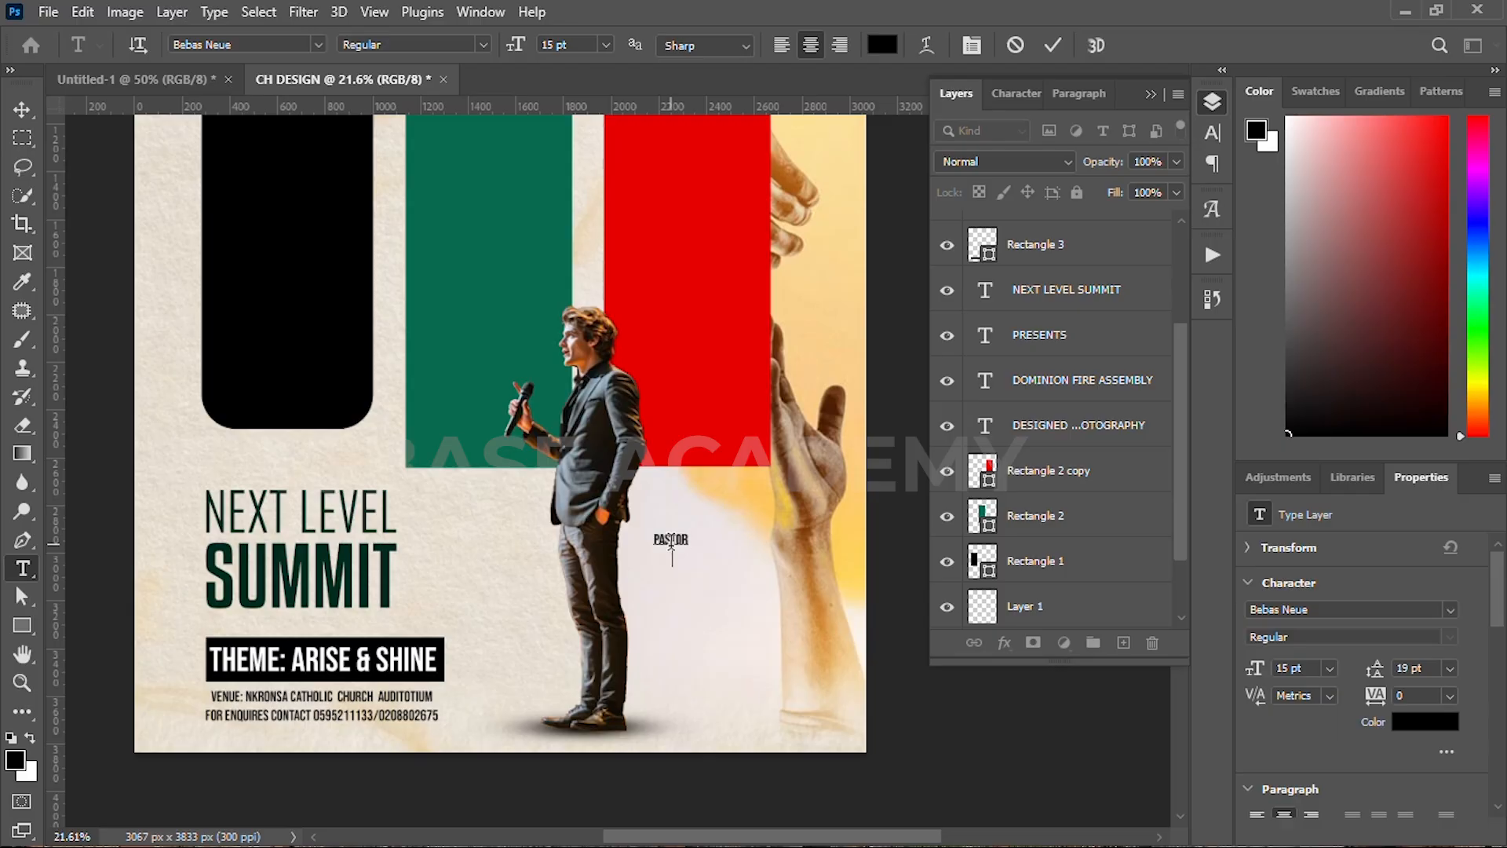
{"action": "key", "text": "ctrl+a"}
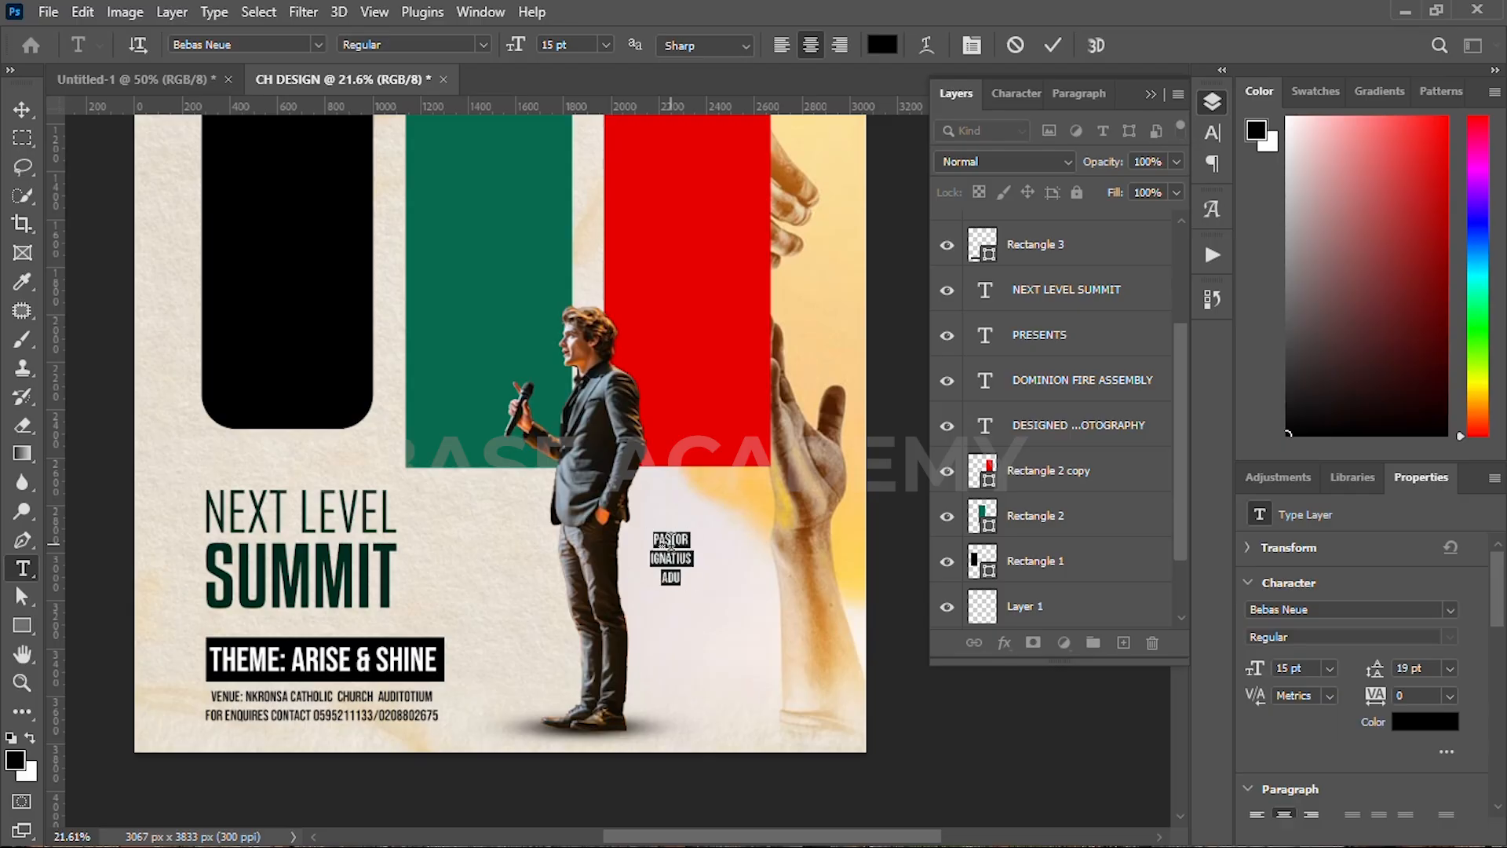
{"action": "left_click", "coordinate": [1212, 101]}
{"action": "left_click_drag", "start_coordinate": [970, 162], "coordinate": [976, 162]}
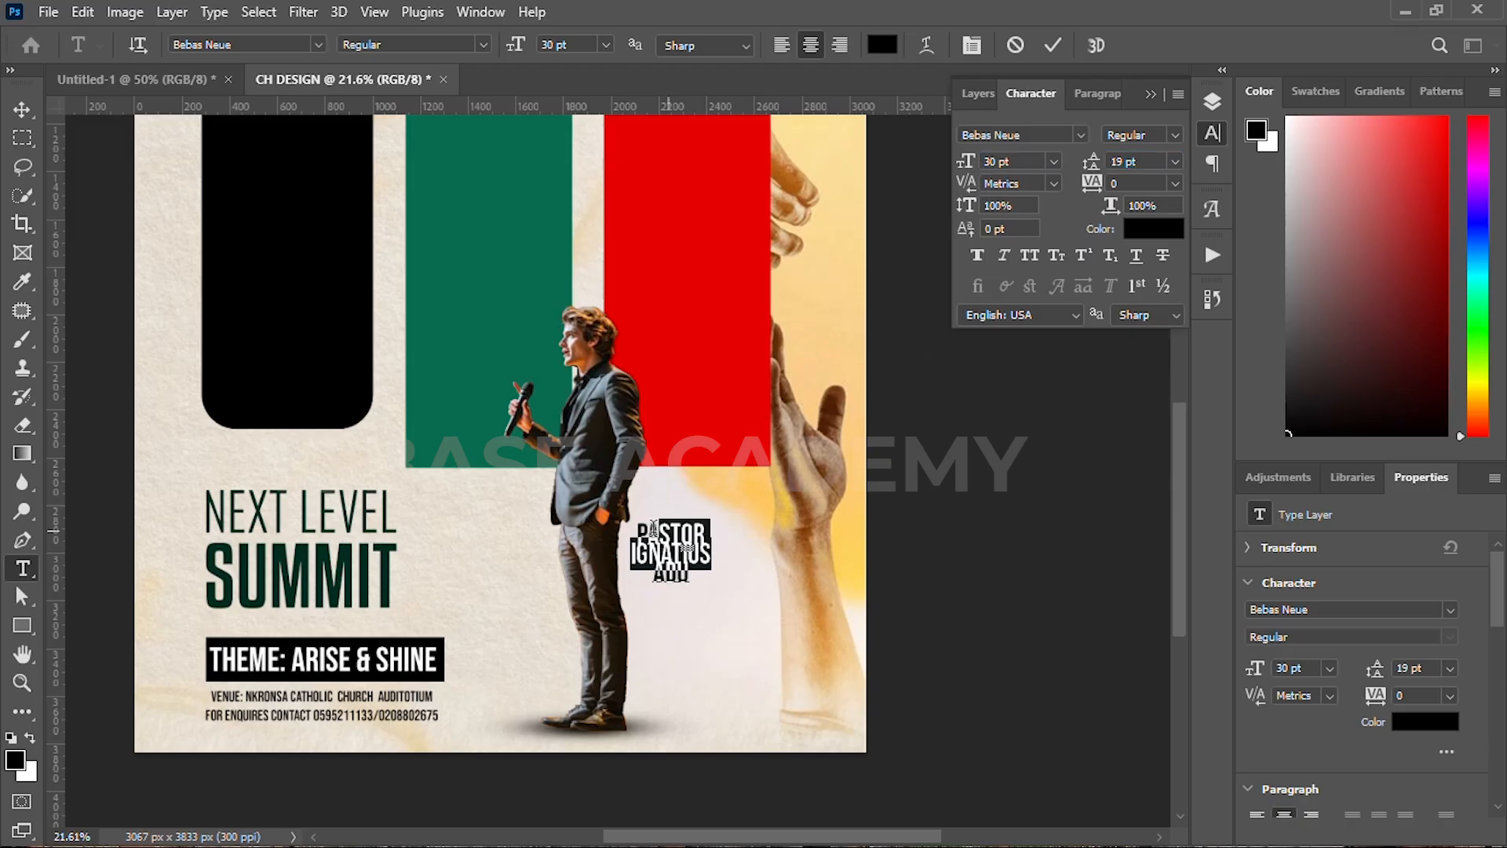
{"action": "type", "text": "30"}
{"action": "key", "text": "Return"}
Step: Set the word 'Pastor' to Montserrat Light at 17 pt
{"action": "left_click_drag", "start_coordinate": [707, 529], "coordinate": [609, 530]}
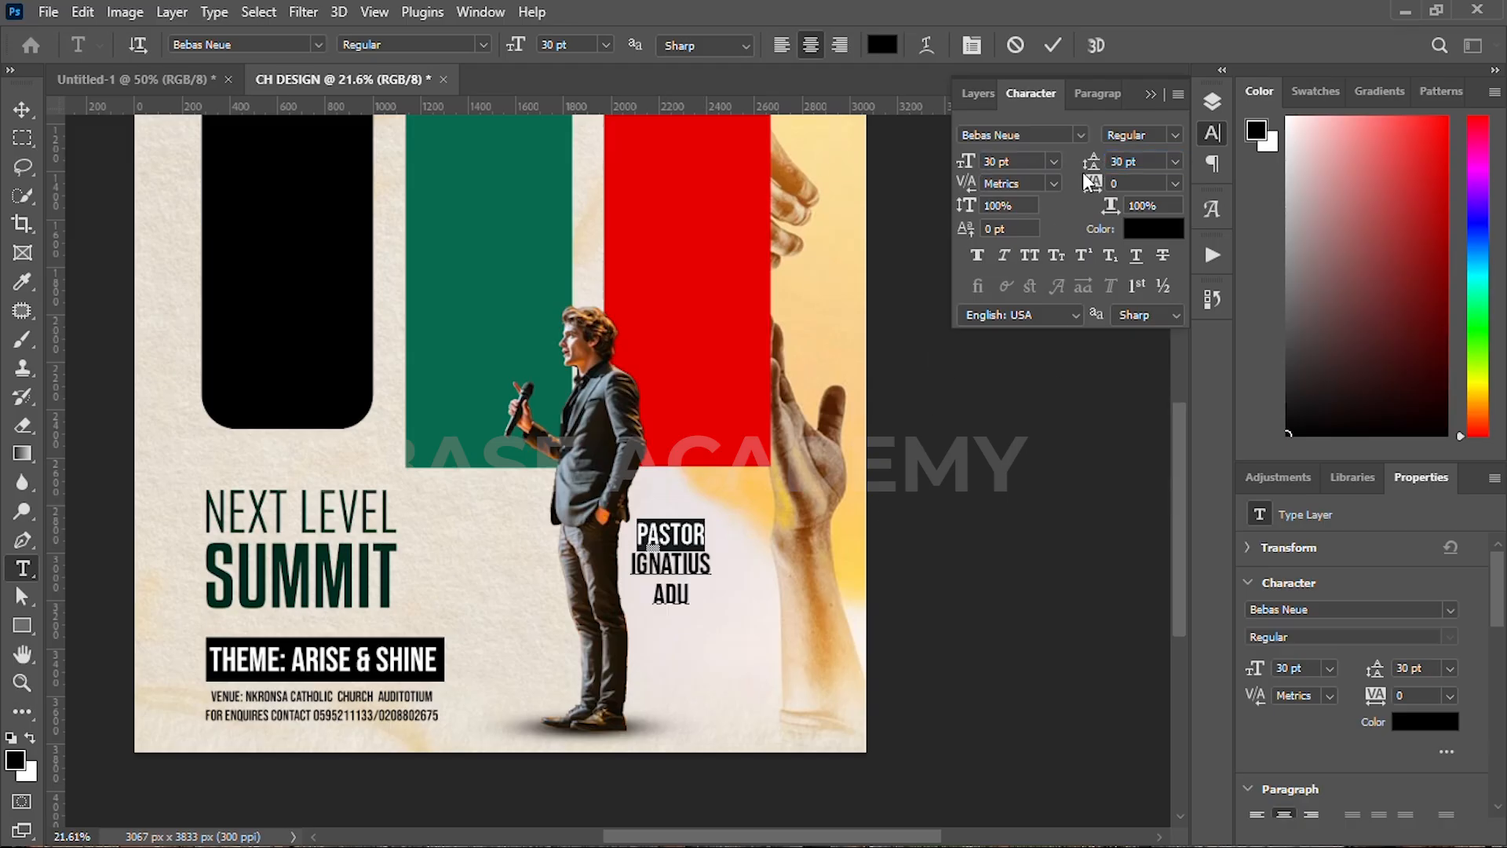
{"action": "left_click", "coordinate": [1080, 135]}
{"action": "left_click", "coordinate": [1142, 264]}
{"action": "left_click", "coordinate": [1174, 136]}
{"action": "left_click", "coordinate": [1142, 226]}
{"action": "left_click_drag", "start_coordinate": [969, 165], "coordinate": [955, 168]}
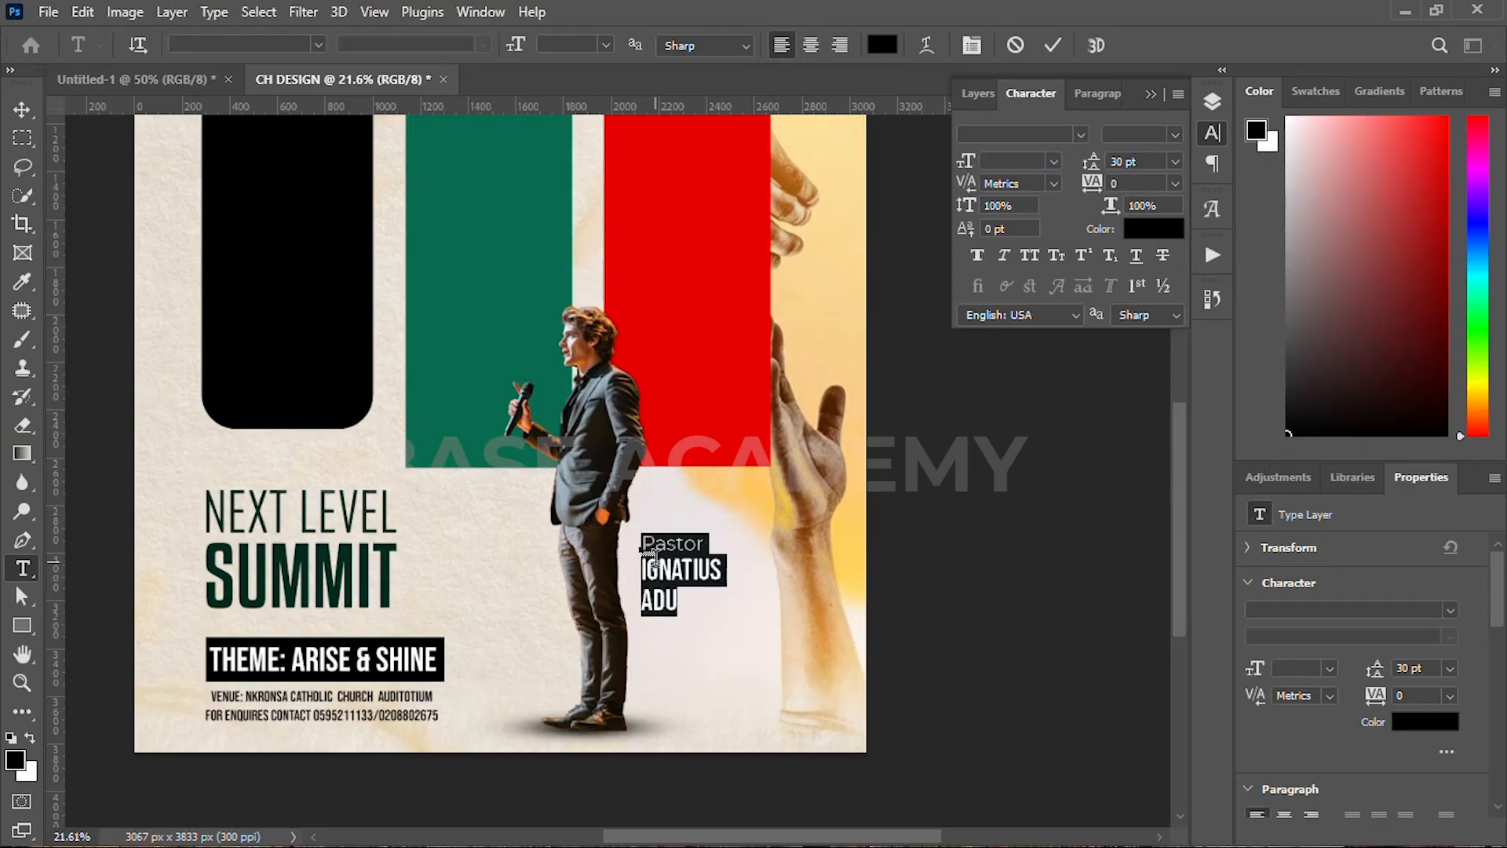
{"action": "left_click_drag", "start_coordinate": [704, 545], "coordinate": [639, 545]}
{"action": "left_click_drag", "start_coordinate": [972, 163], "coordinate": [967, 163]}
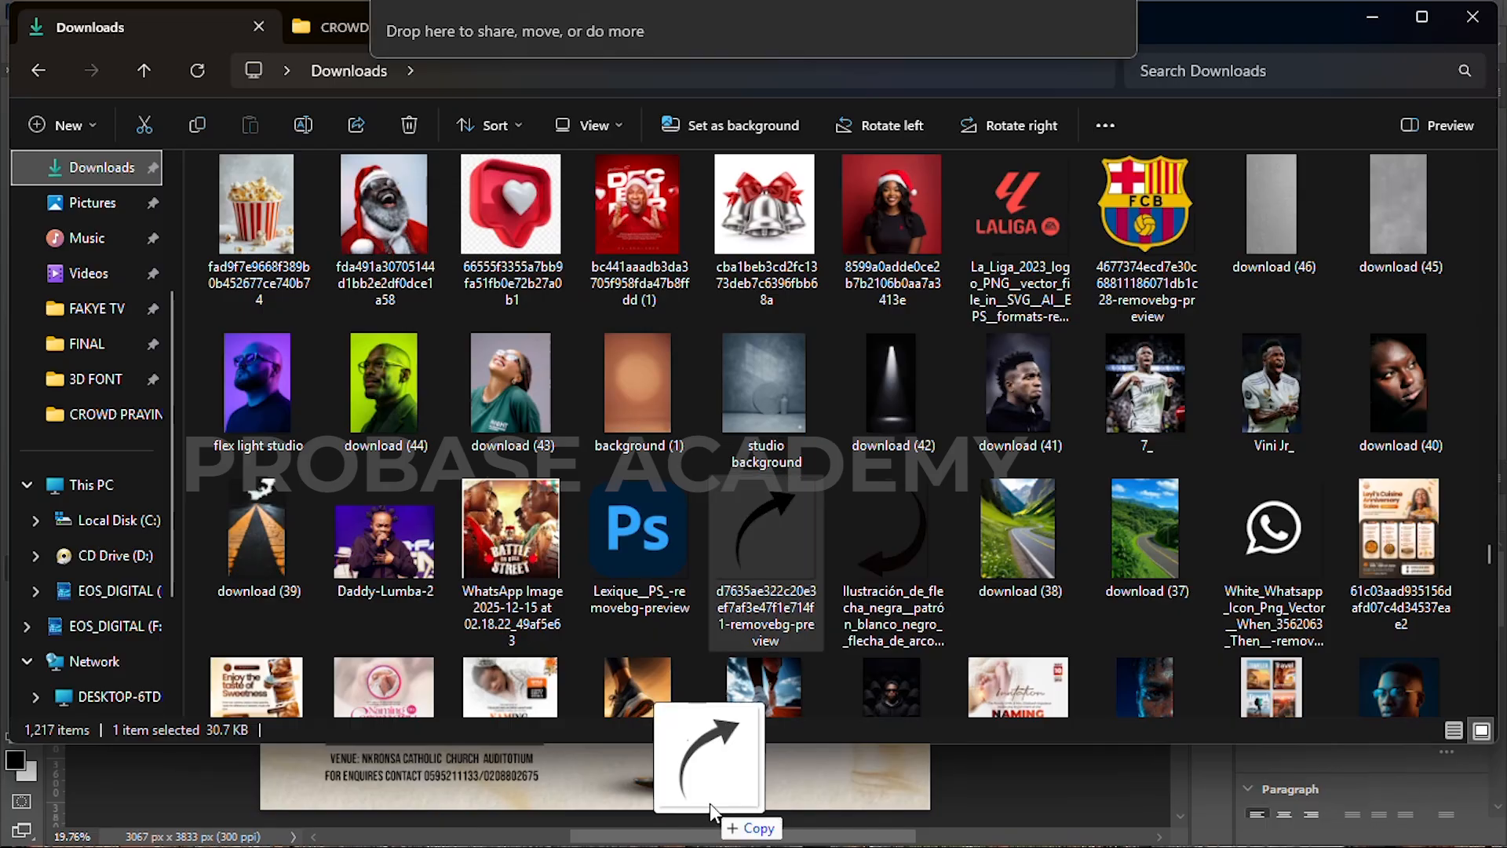
Step: Place the curved arrow image flipped horizontally, rotated and shrunk to point toward the Pastor caption
{"action": "left_click_drag", "start_coordinate": [709, 803], "coordinate": [714, 799]}
{"action": "right_click", "coordinate": [601, 389]}
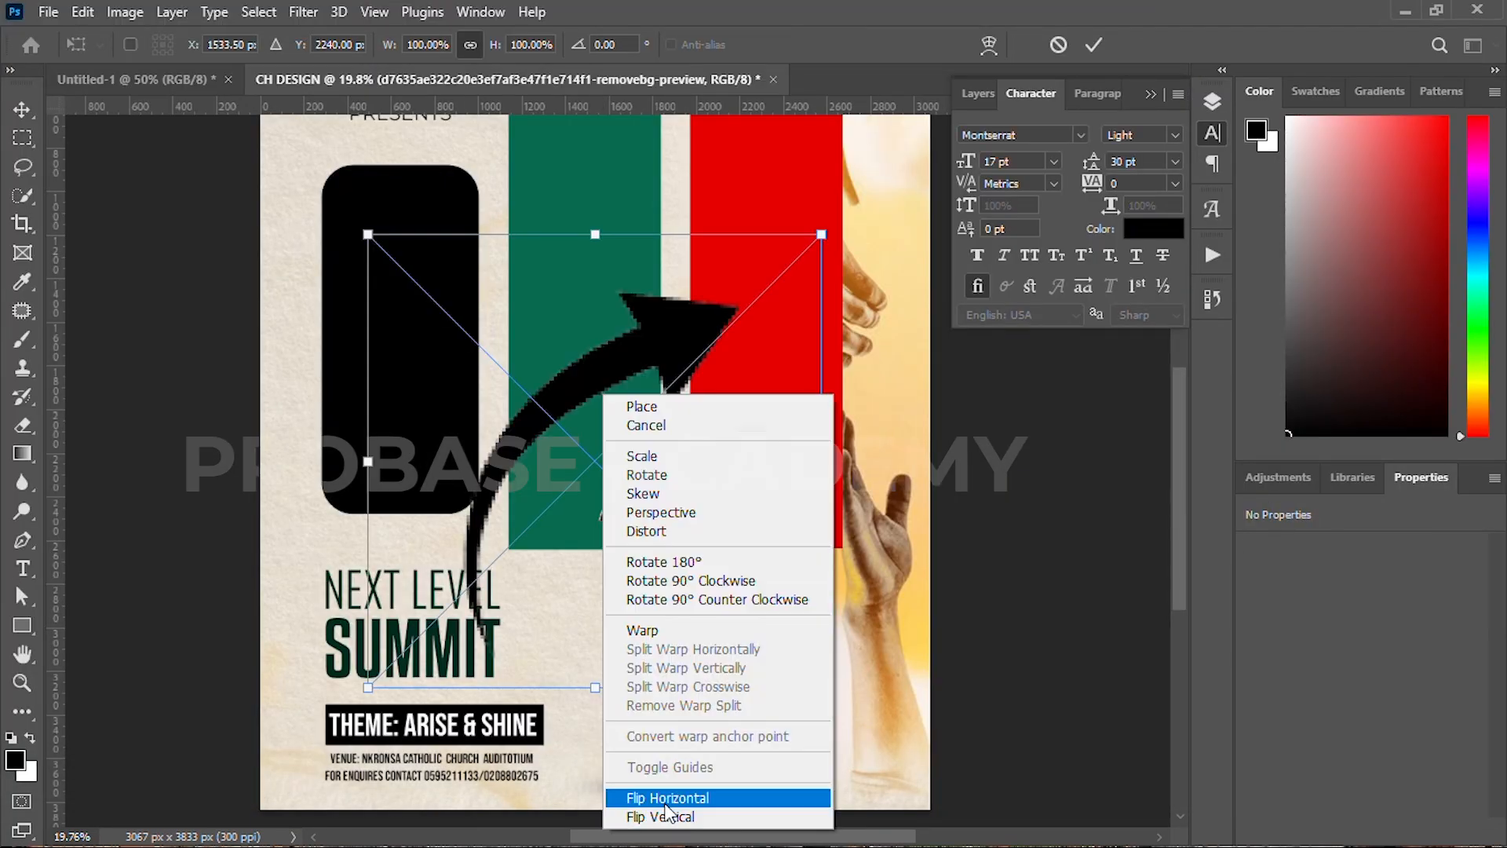
{"action": "left_click", "coordinate": [679, 799]}
{"action": "left_click_drag", "start_coordinate": [862, 459], "coordinate": [807, 240]}
{"action": "left_click_drag", "start_coordinate": [755, 304], "coordinate": [813, 596]}
{"action": "scroll", "coordinate": [797, 614], "scroll_direction": "up", "scroll_amount": 4}
{"action": "key", "text": "Return"}
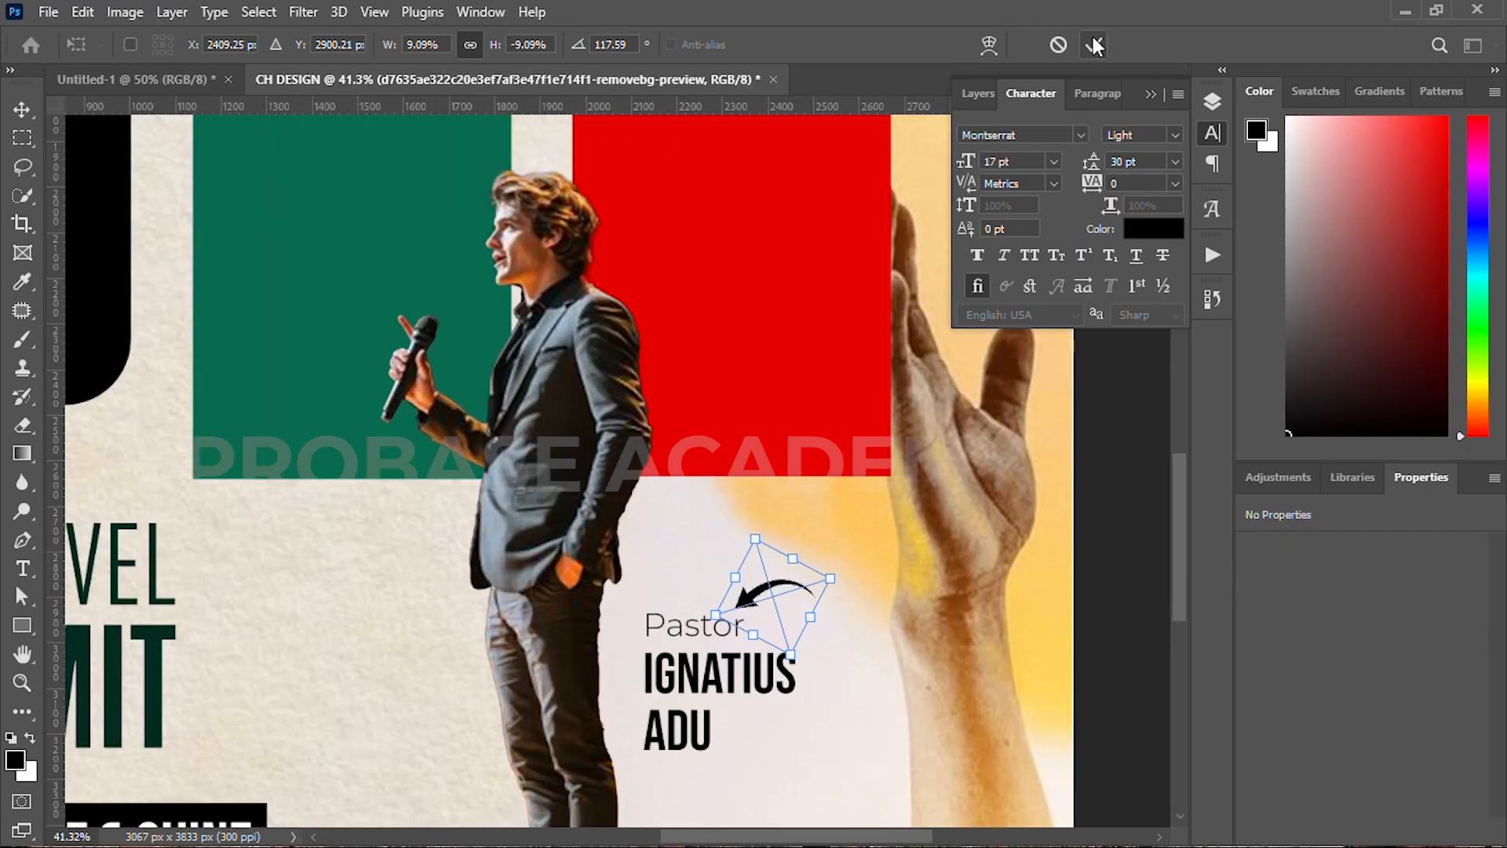
{"action": "left_click", "coordinate": [1096, 46]}
{"action": "scroll", "coordinate": [740, 730], "scroll_direction": "down", "scroll_amount": 5}
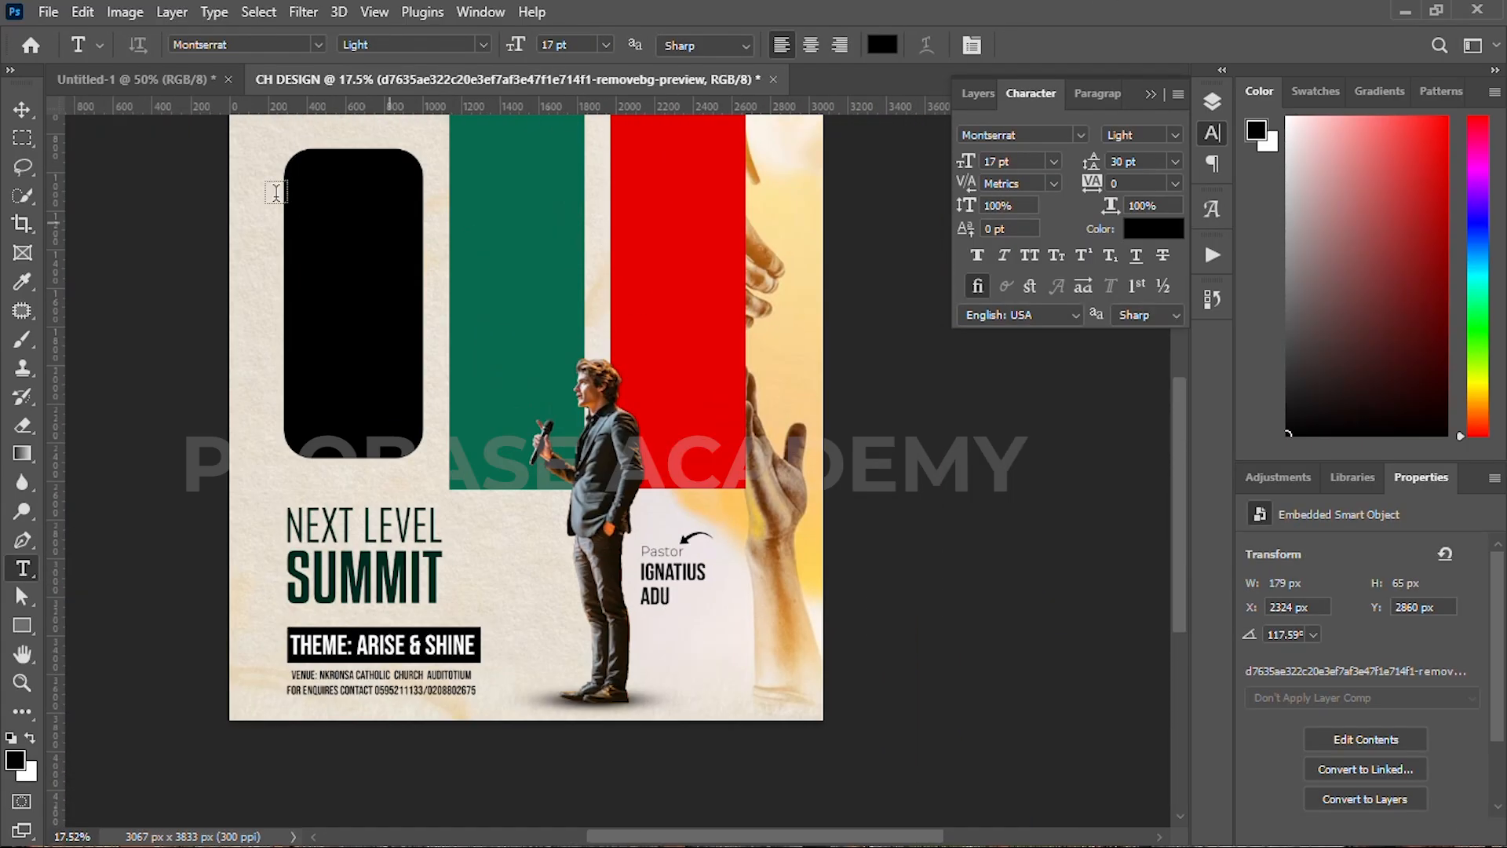
{"action": "key", "text": "v"}
{"action": "scroll", "coordinate": [502, 299], "scroll_direction": "down", "scroll_amount": 1}
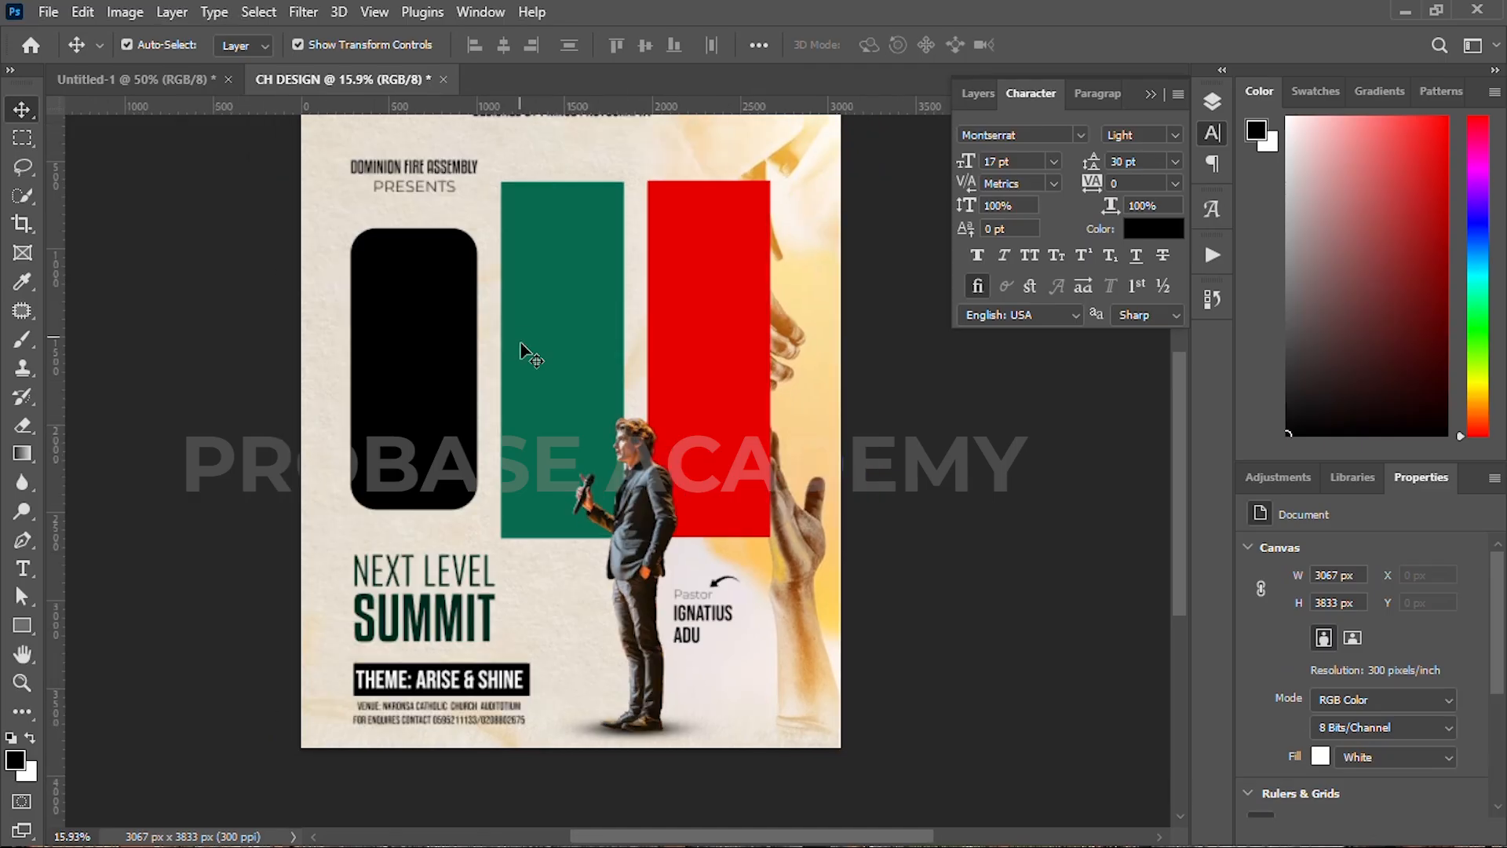
Step: Import the crowd, praying girl and praying man photos, scaling the crowd photo over the red bar
{"action": "scroll", "coordinate": [518, 404], "scroll_direction": "up", "scroll_amount": 1}
{"action": "key", "text": "alt+Tab"}
{"action": "left_click_drag", "start_coordinate": [958, 224], "coordinate": [756, 796]}
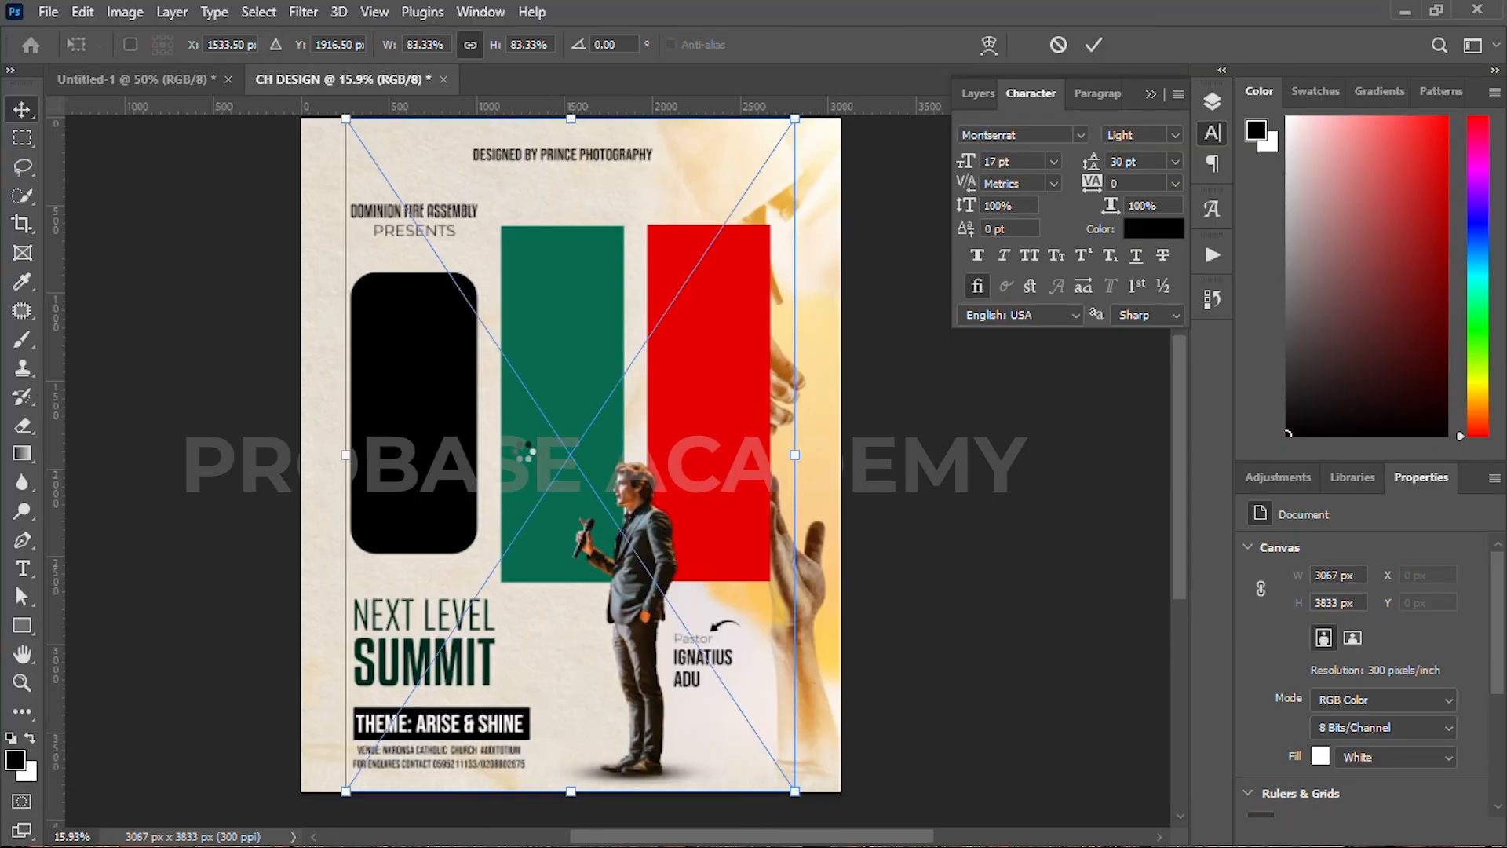
{"action": "left_click_drag", "start_coordinate": [570, 118], "coordinate": [584, 408]}
{"action": "left_click_drag", "start_coordinate": [539, 583], "coordinate": [728, 389]}
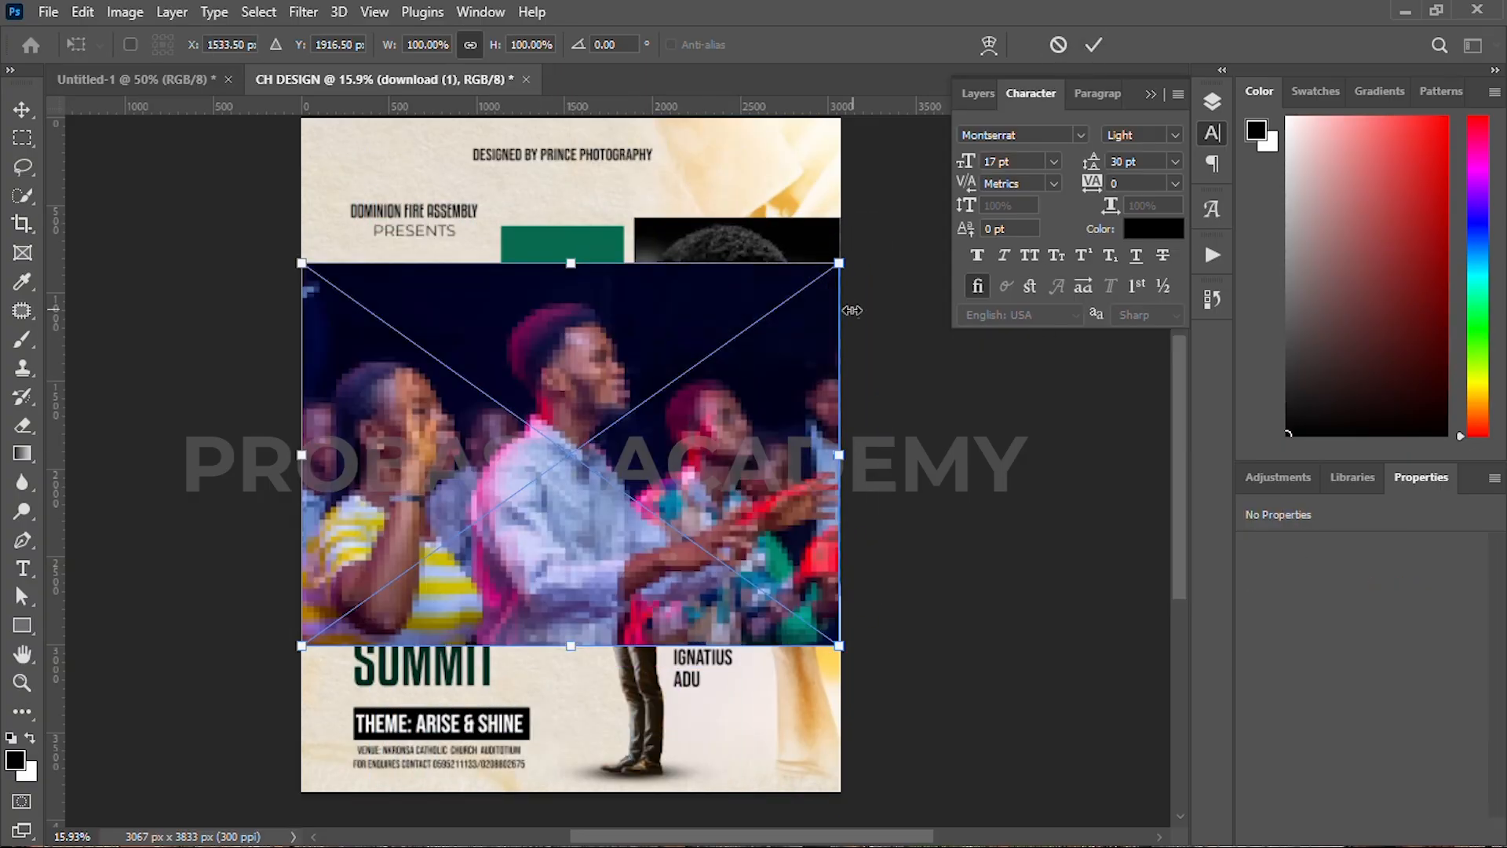
{"action": "left_click", "coordinate": [1093, 44]}
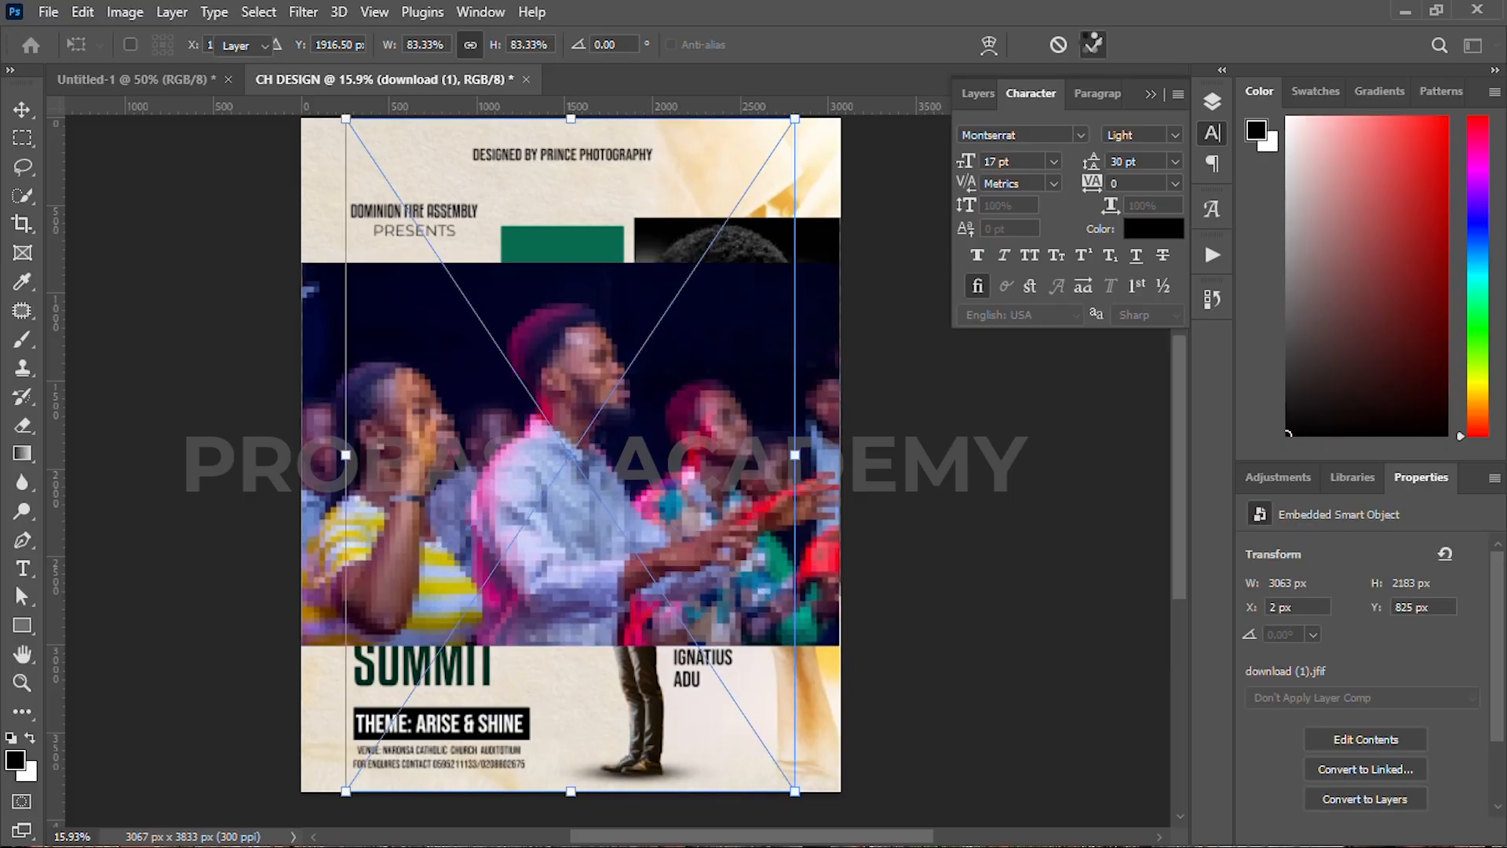
Step: Hide the praying girl, crowd and praying man photo layers
{"action": "left_click", "coordinate": [978, 93]}
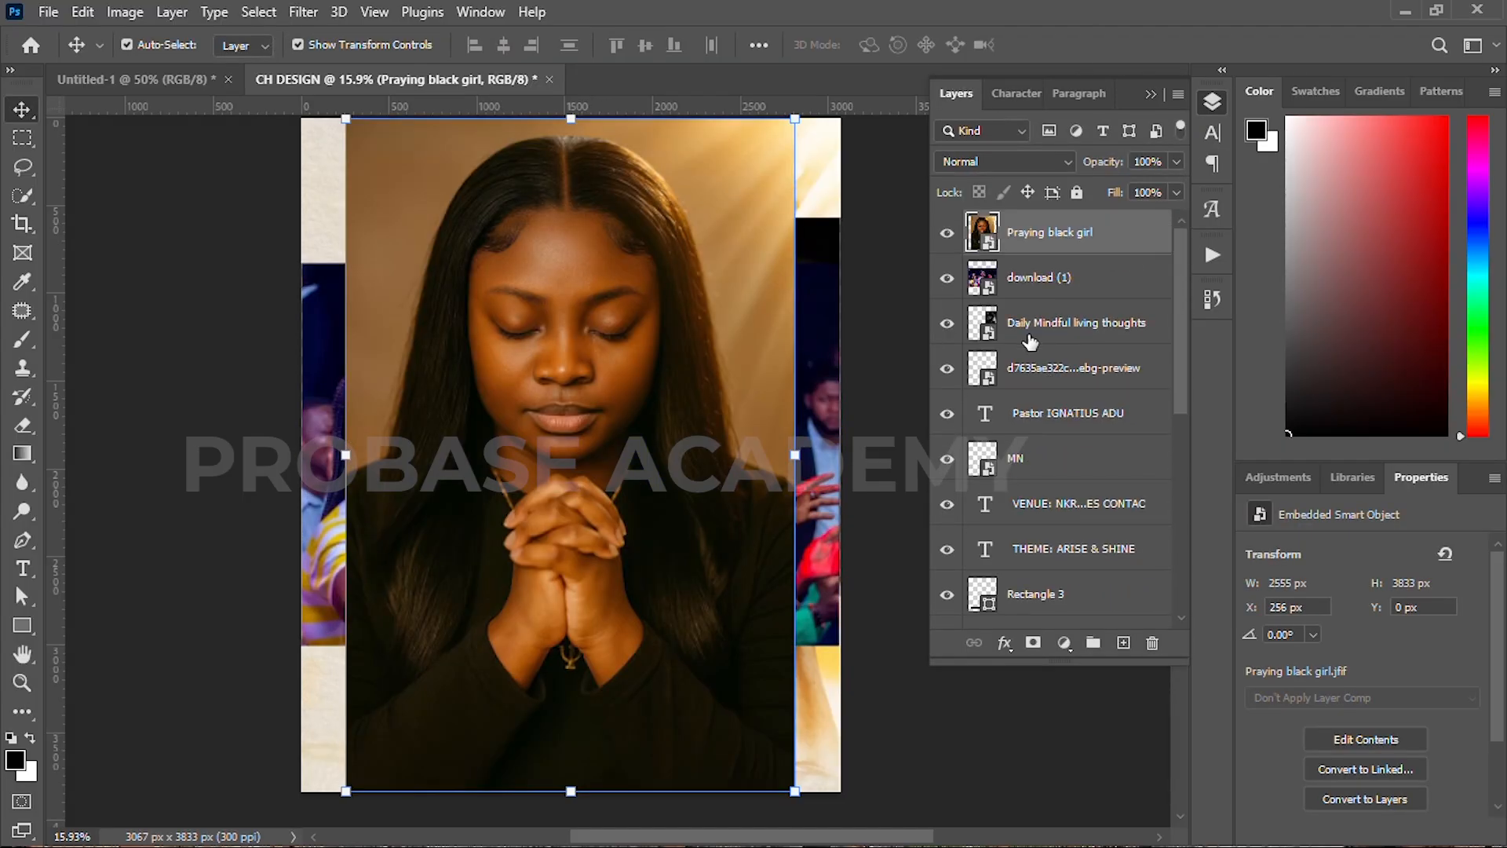
{"action": "left_click", "coordinate": [948, 232]}
{"action": "left_click", "coordinate": [948, 278]}
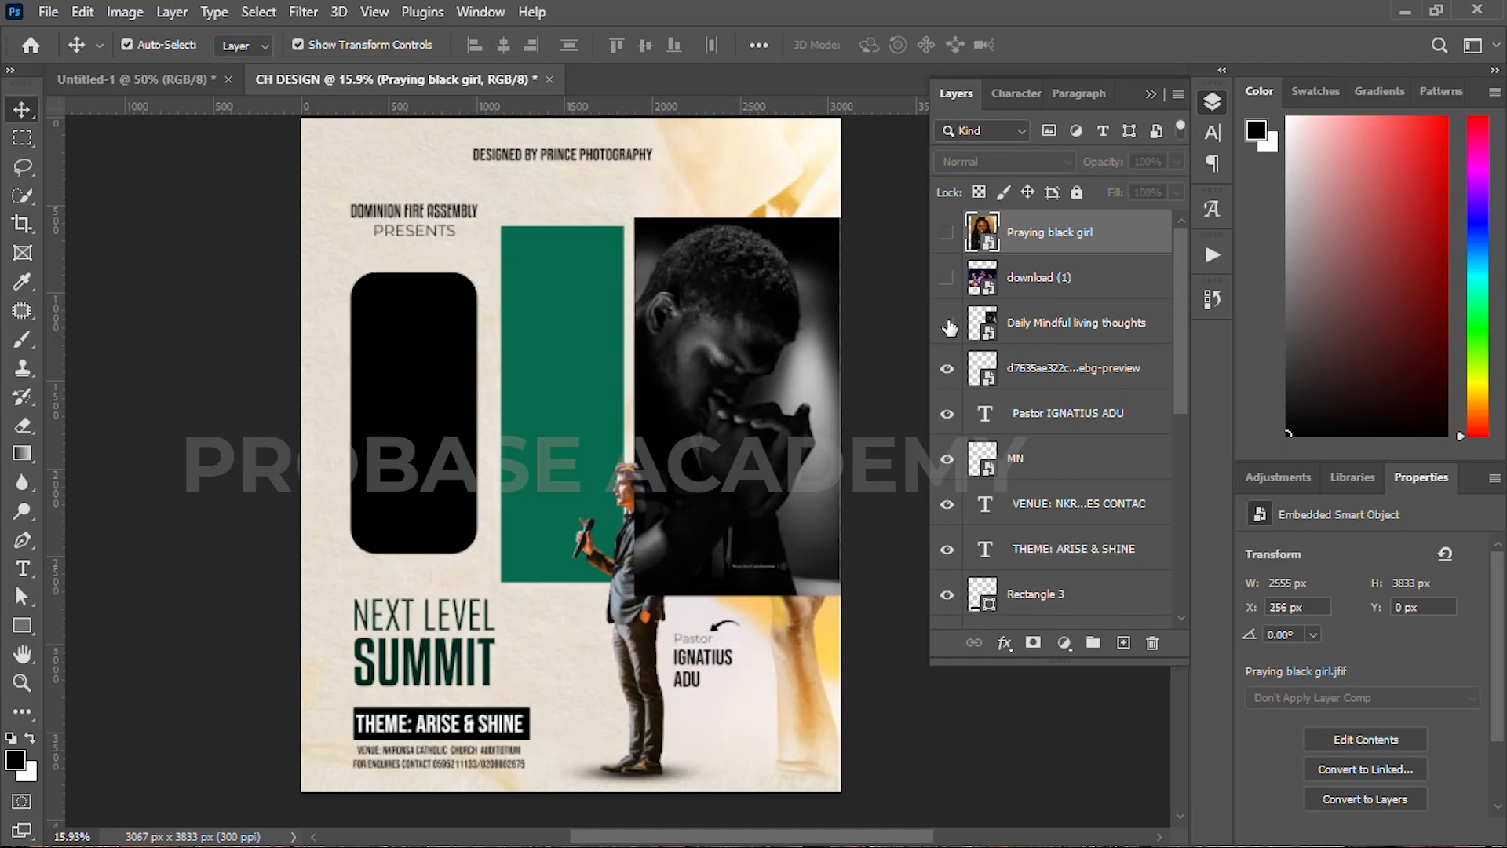
{"action": "left_click", "coordinate": [689, 370]}
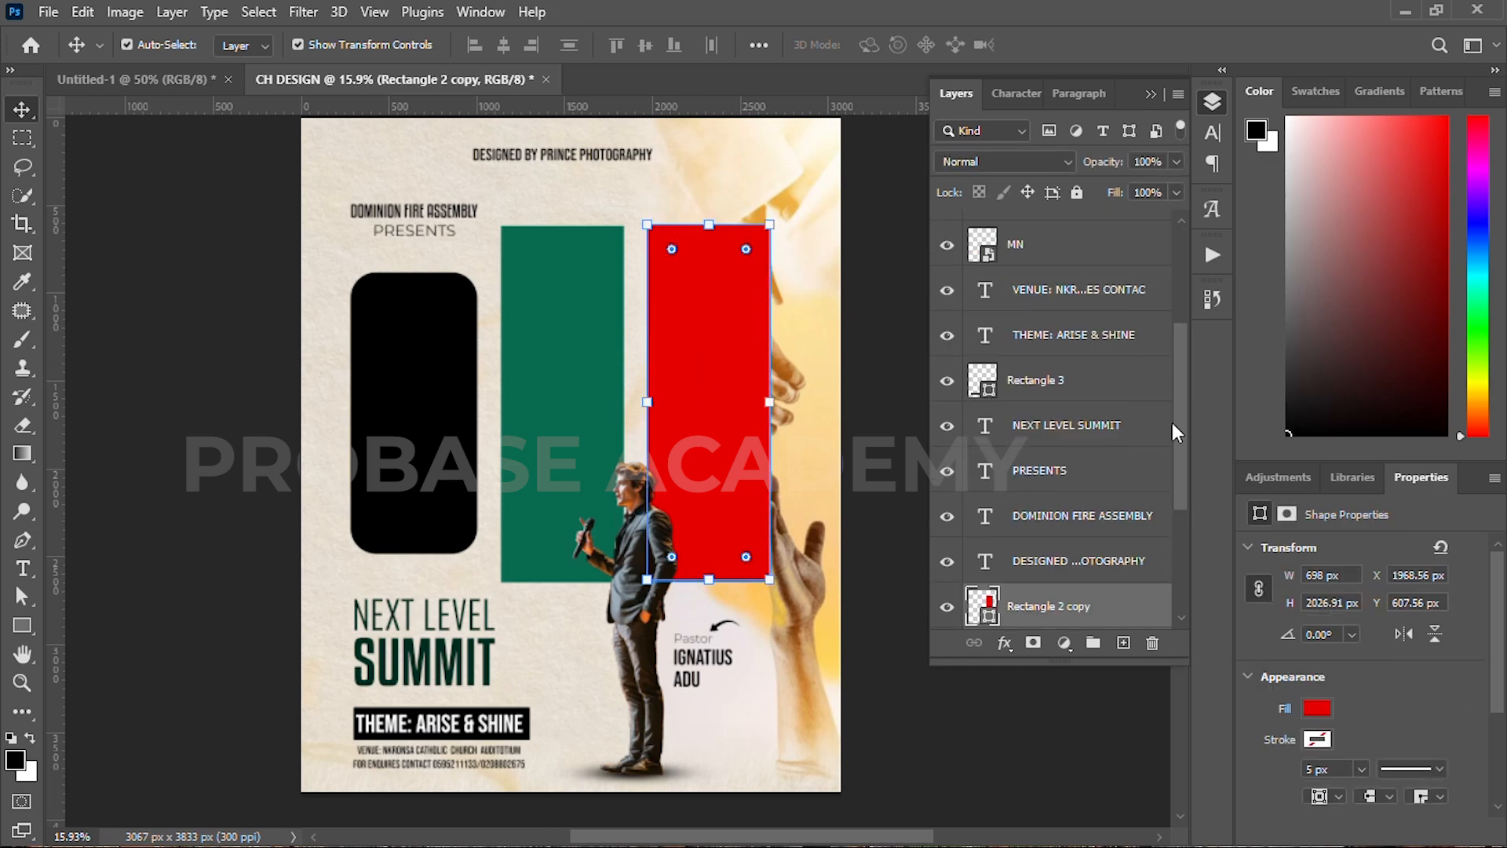
Step: Show and rasterize the praying-man photo, then copy the selected man onto his own layer
{"action": "scroll", "coordinate": [1178, 380], "scroll_direction": "up", "scroll_amount": 2}
{"action": "scroll", "coordinate": [1177, 380], "scroll_direction": "up", "scroll_amount": 3}
{"action": "left_click_drag", "start_coordinate": [1056, 330], "coordinate": [952, 485]}
{"action": "left_click", "coordinate": [948, 475]}
{"action": "left_click", "coordinate": [722, 371]}
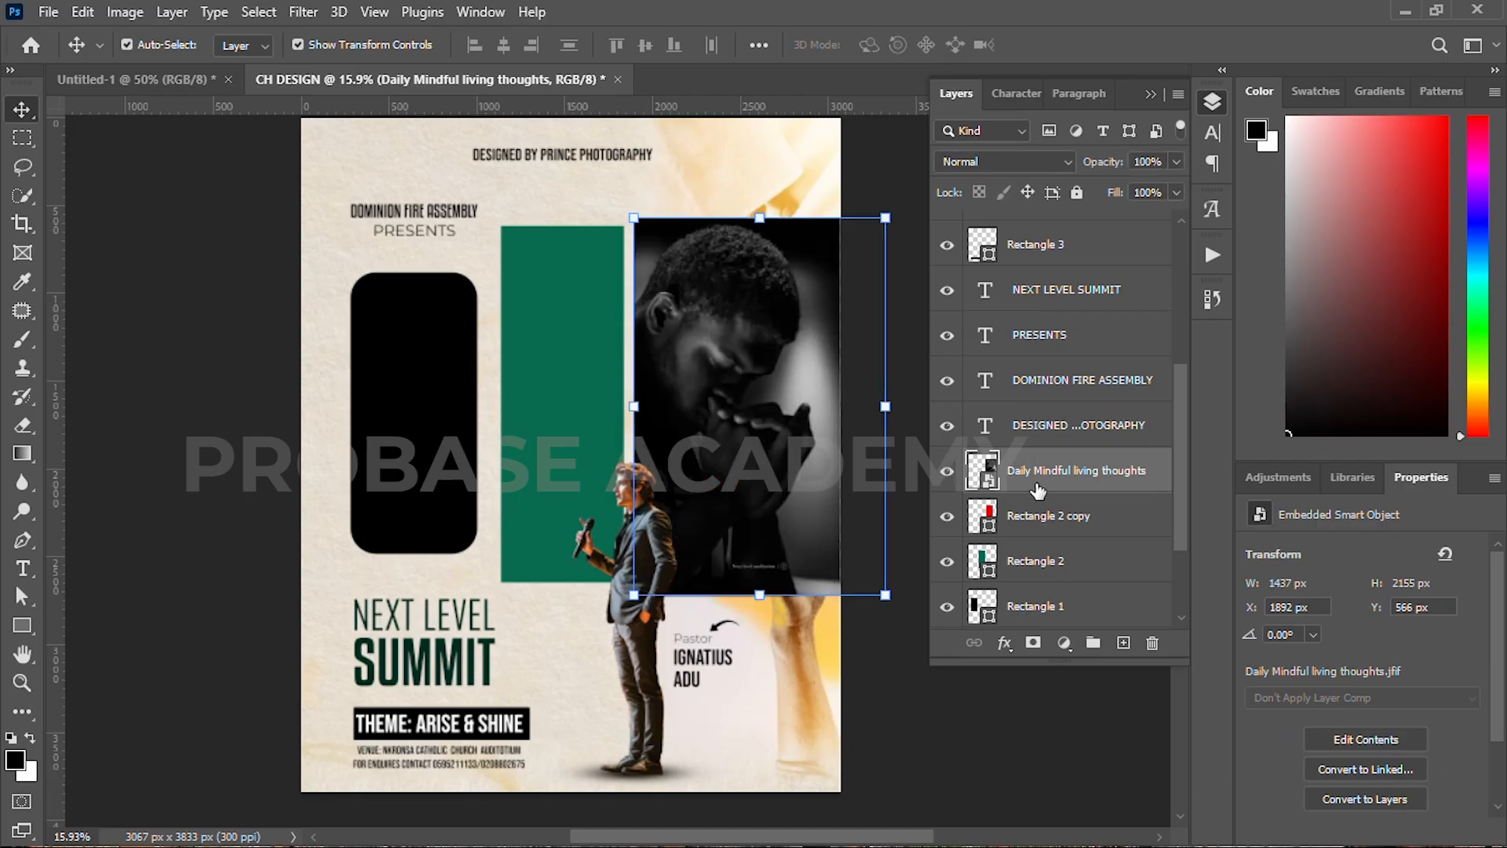
{"action": "right_click", "coordinate": [1095, 482]}
{"action": "left_click", "coordinate": [1144, 461]}
{"action": "scroll", "coordinate": [1373, 755], "scroll_direction": "down", "scroll_amount": 3}
{"action": "left_click", "coordinate": [1365, 758]}
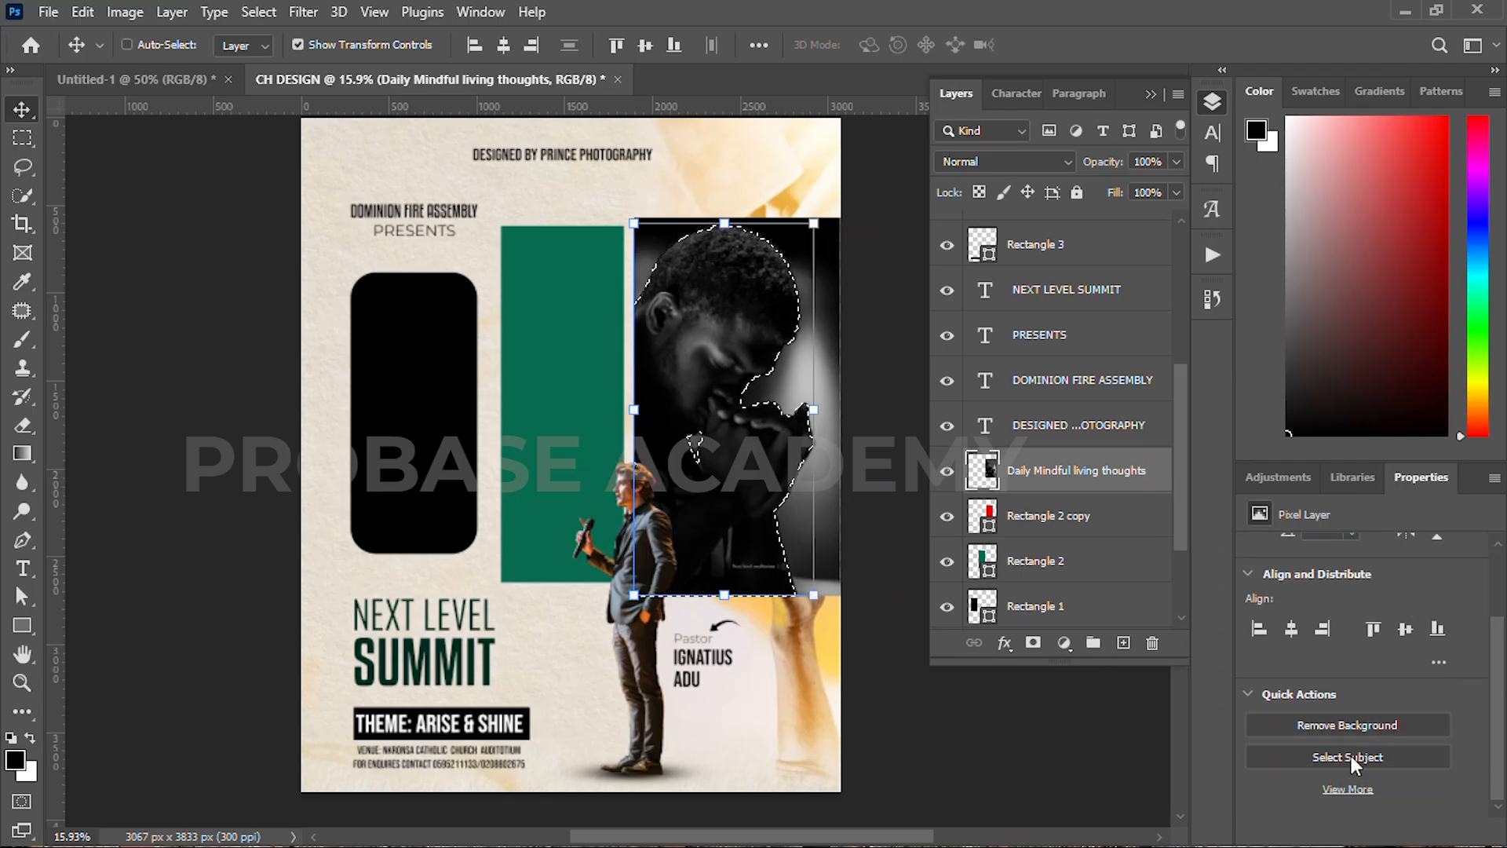
{"action": "key", "text": "ctrl+j"}
Step: Shrink the praying-man photo to about 90% and move it up-left into the right panel
{"action": "left_click", "coordinate": [1018, 516], "text": "ctrl"}
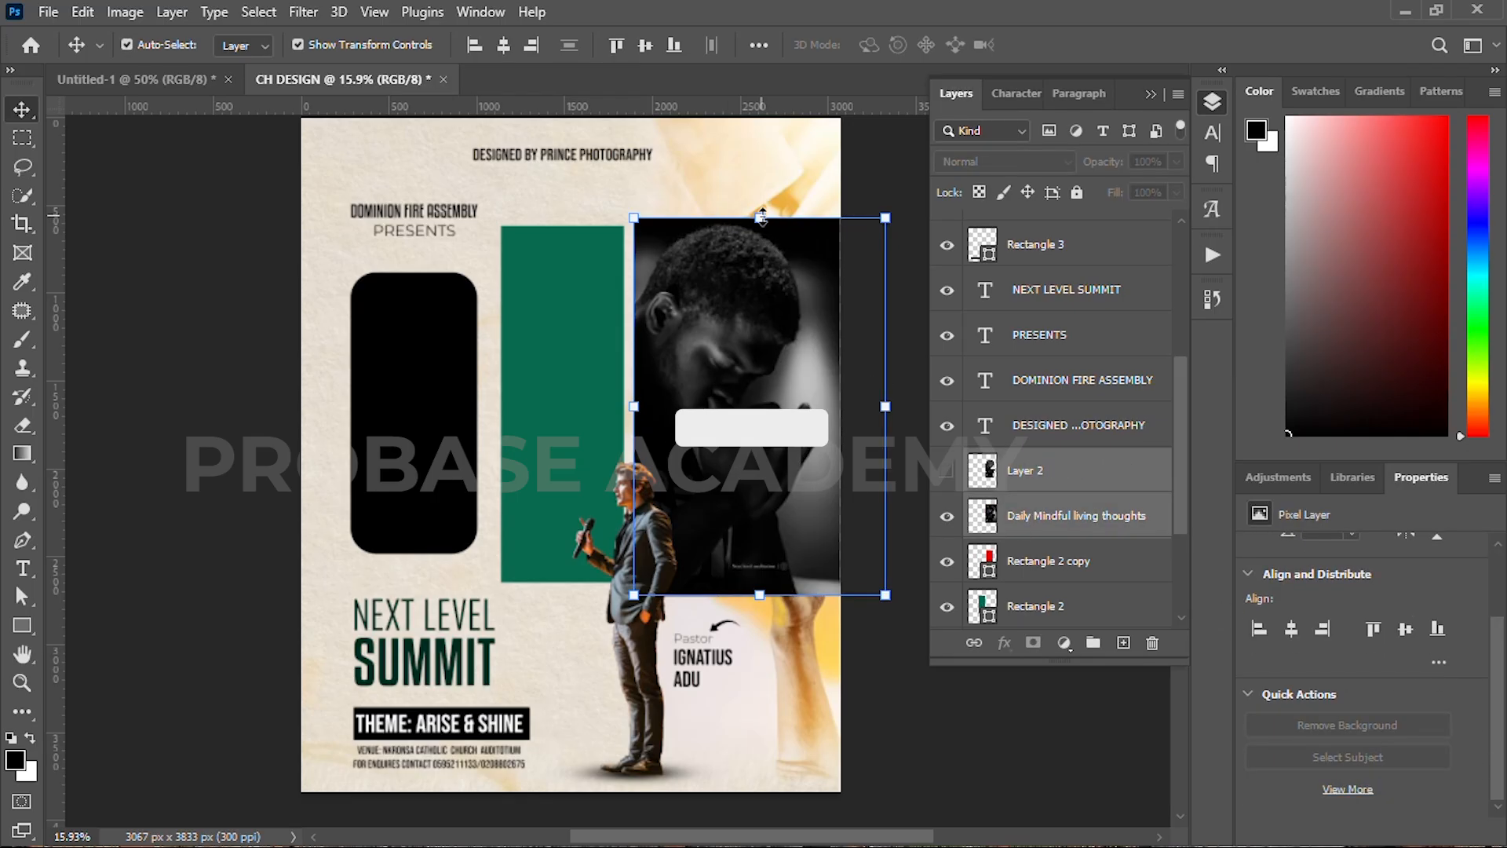
{"action": "key", "text": "ctrl+t"}
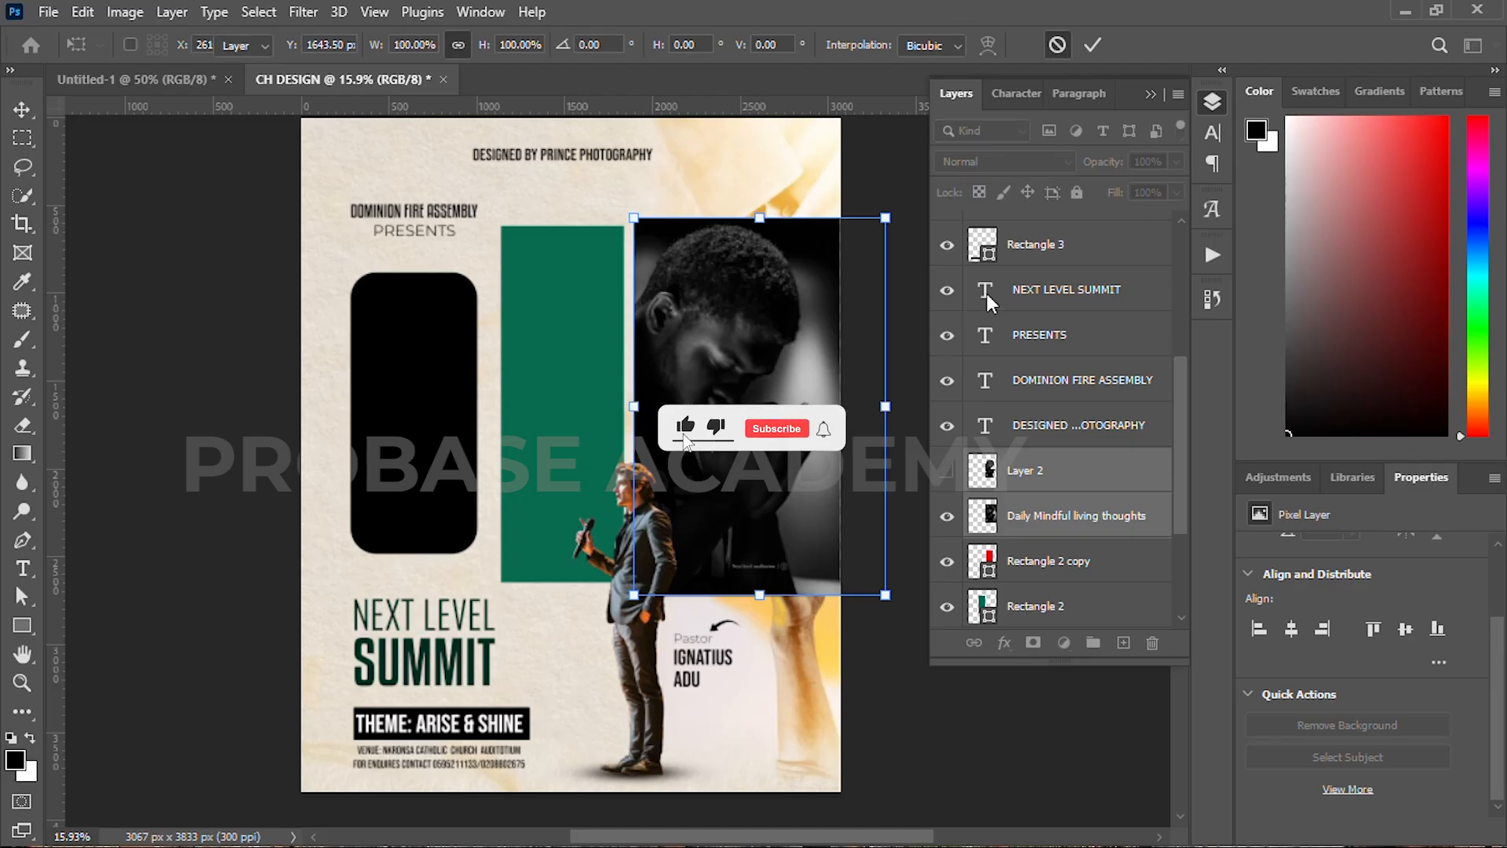
{"action": "left_click", "coordinate": [1057, 45]}
{"action": "key", "text": "ctrl+t"}
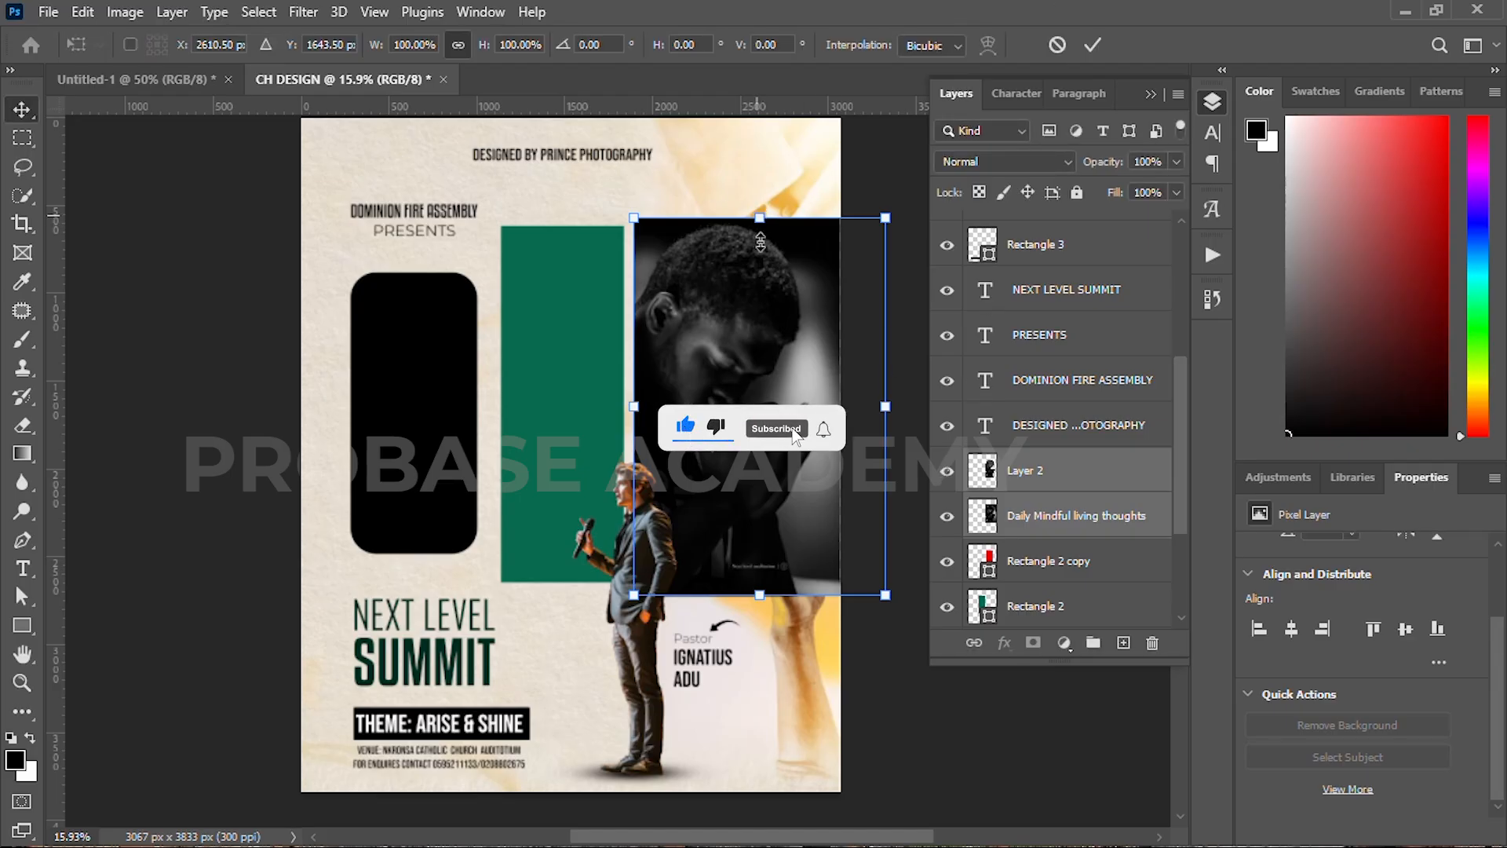
{"action": "left_click_drag", "start_coordinate": [759, 219], "coordinate": [760, 254]}
{"action": "left_click_drag", "start_coordinate": [765, 309], "coordinate": [746, 279]}
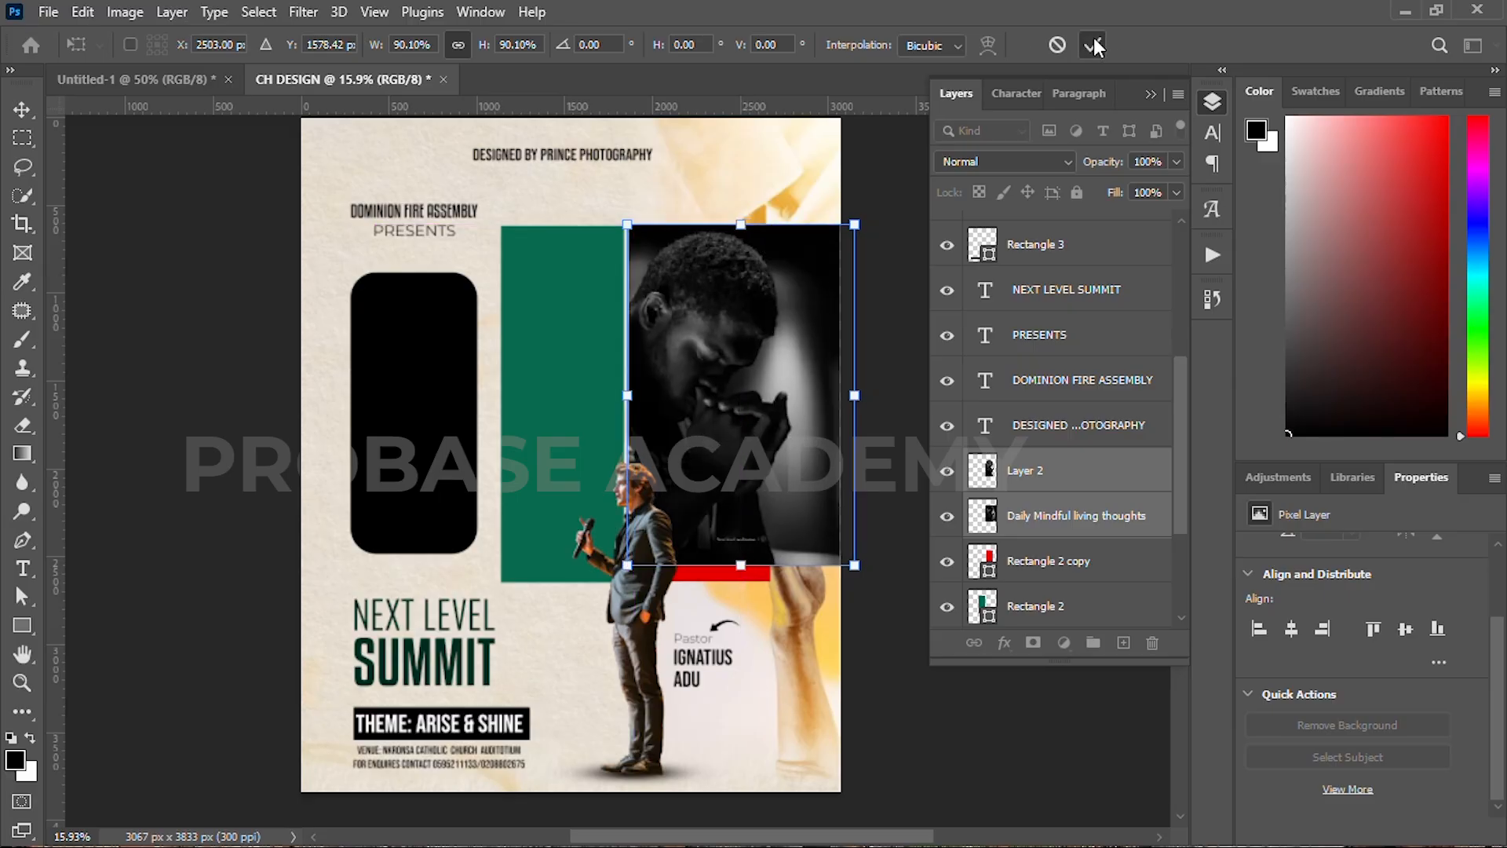
{"action": "key", "text": "Return"}
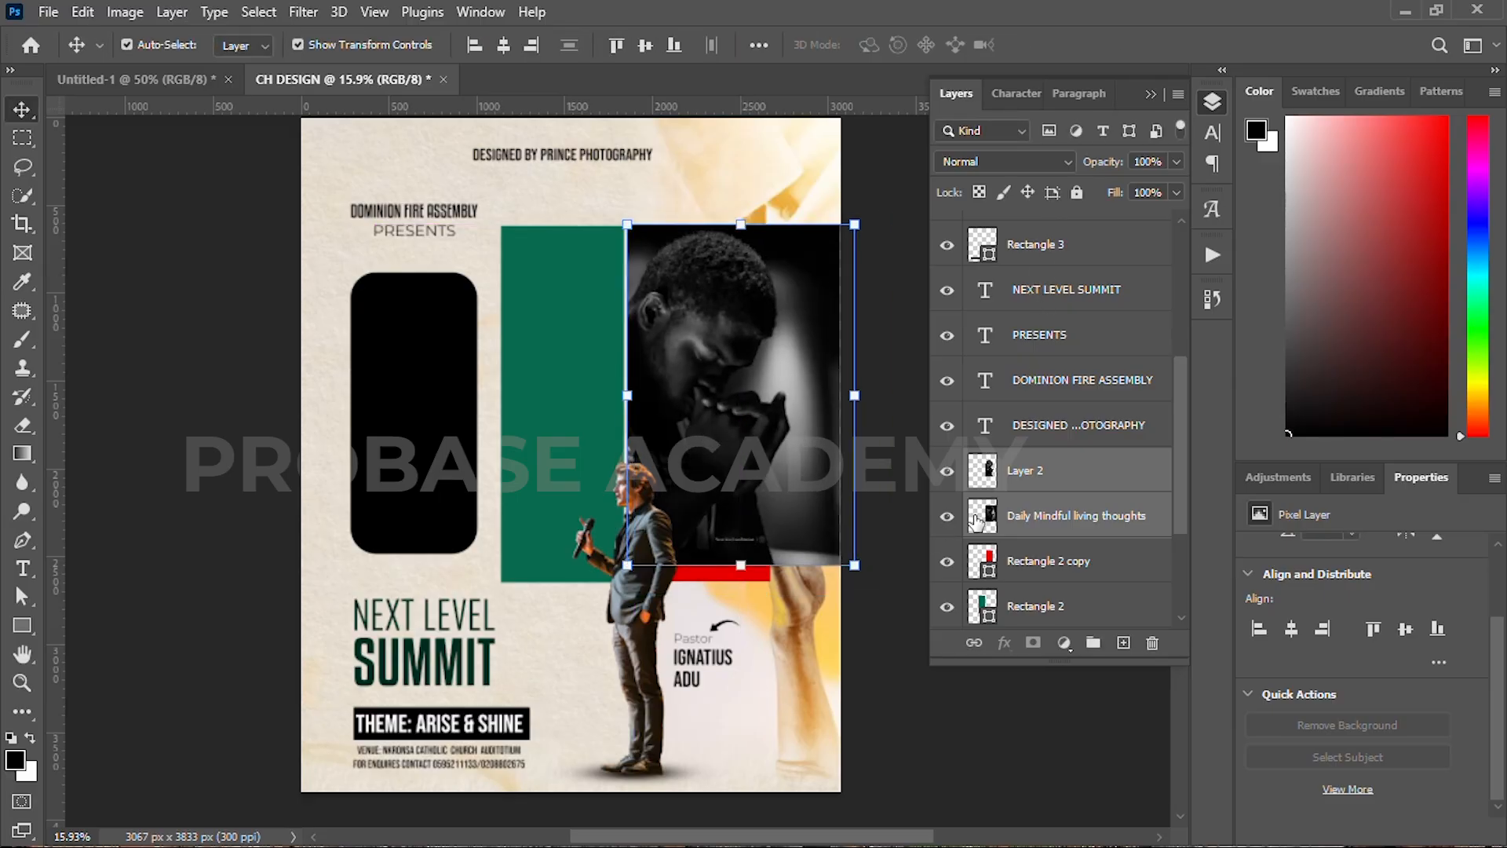
Step: Toggle Layer 2's visibility off, then select the Daily Mindful living thoughts photo layer
{"action": "left_click", "coordinate": [951, 476]}
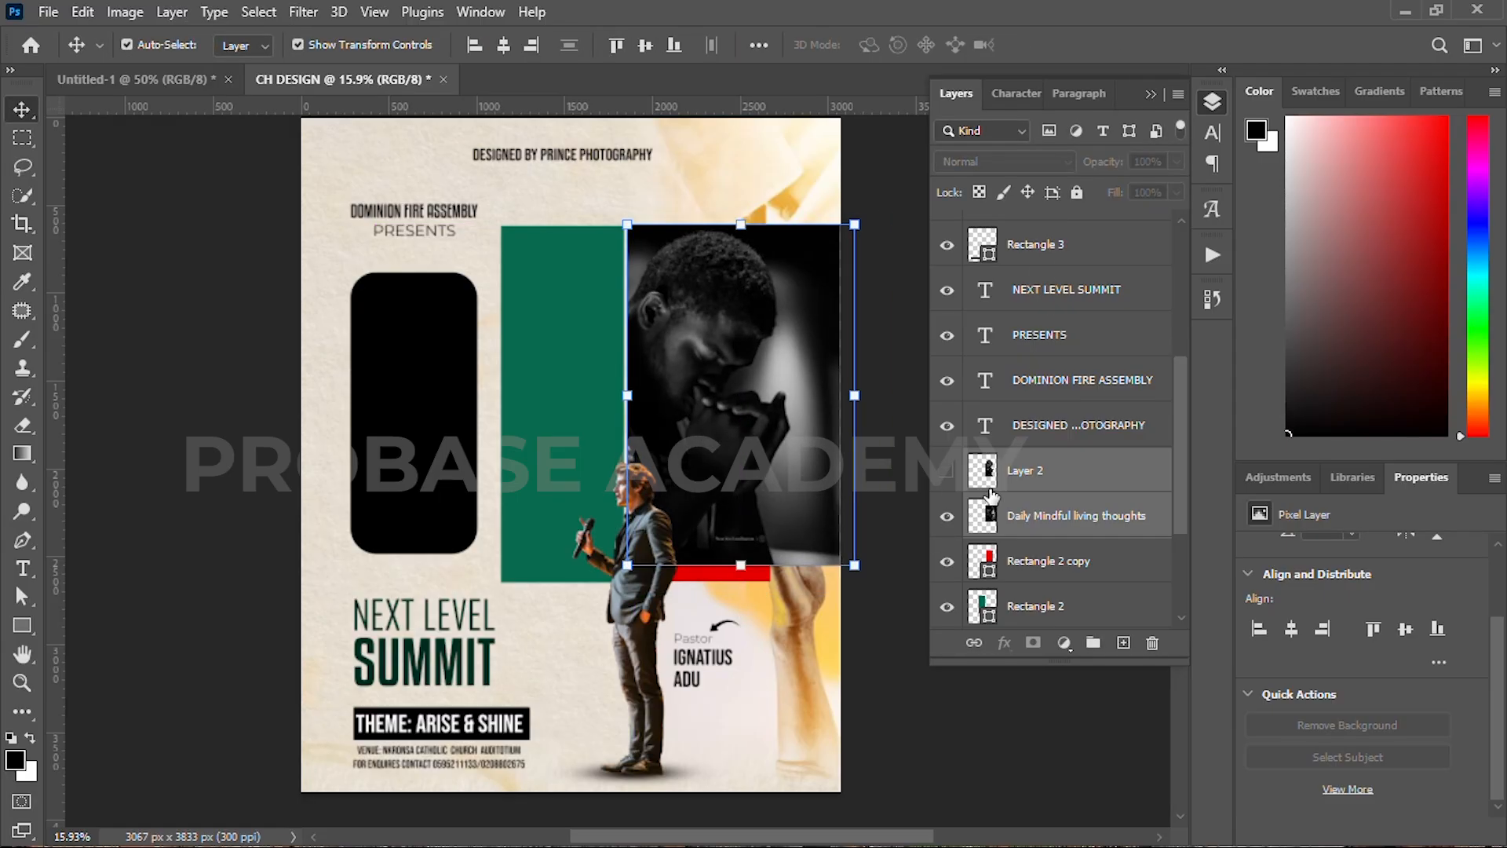
{"action": "left_click", "coordinate": [1042, 483]}
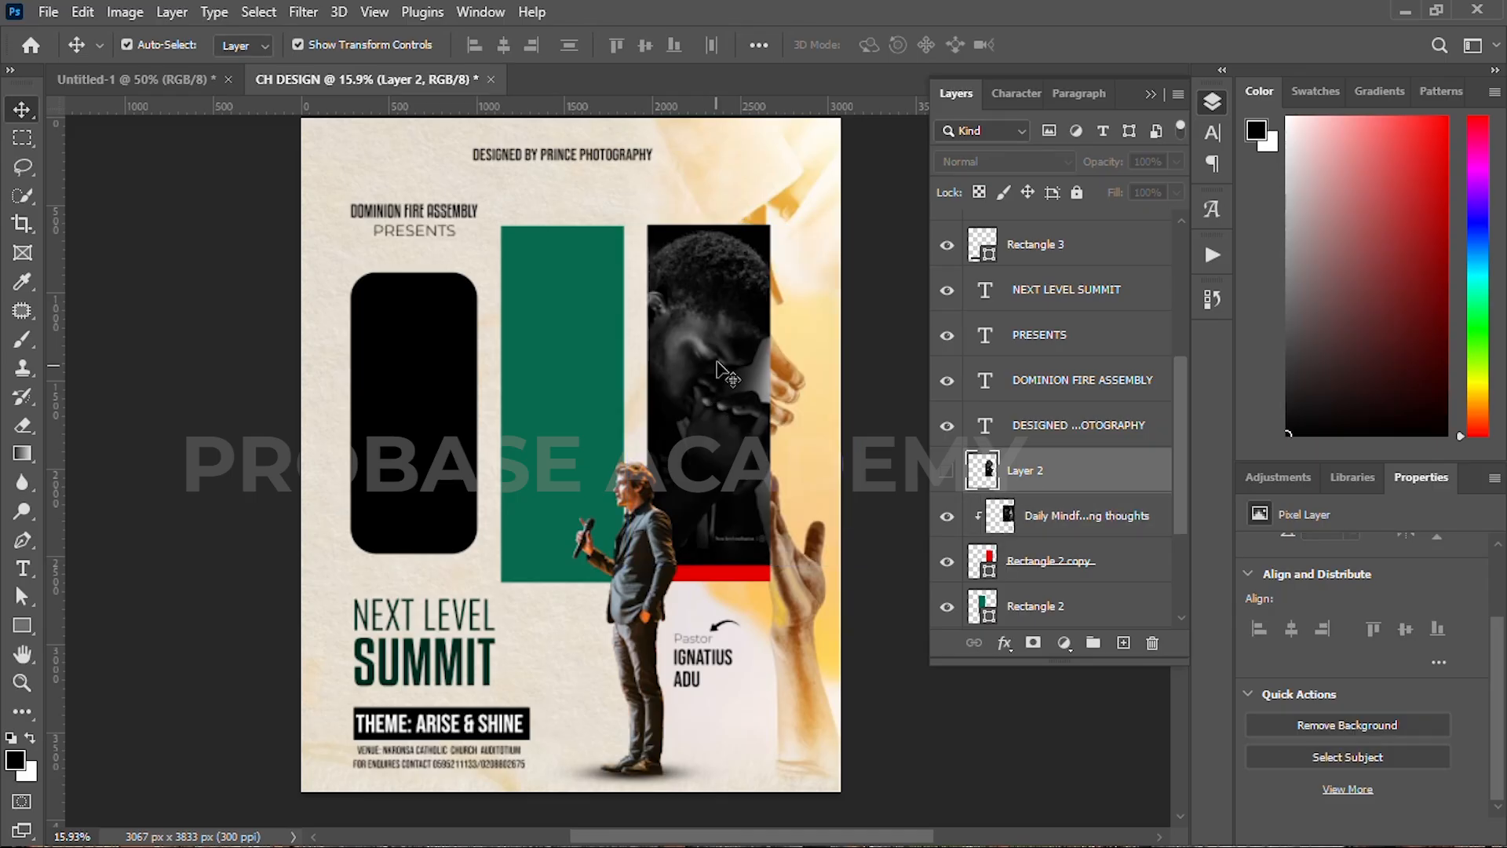
{"action": "left_click", "coordinate": [946, 479]}
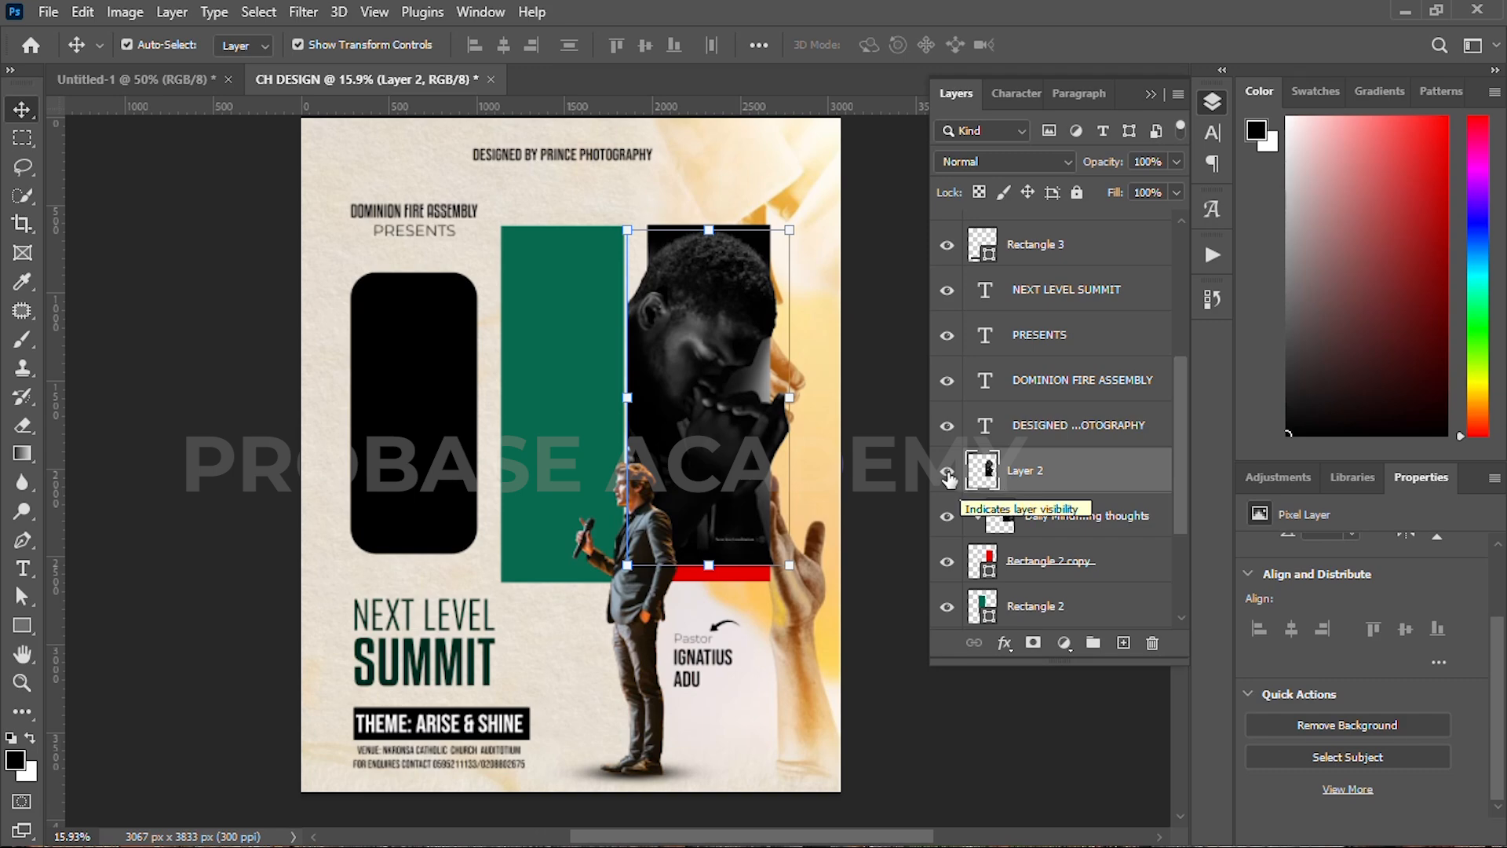
{"action": "left_click", "coordinate": [948, 473]}
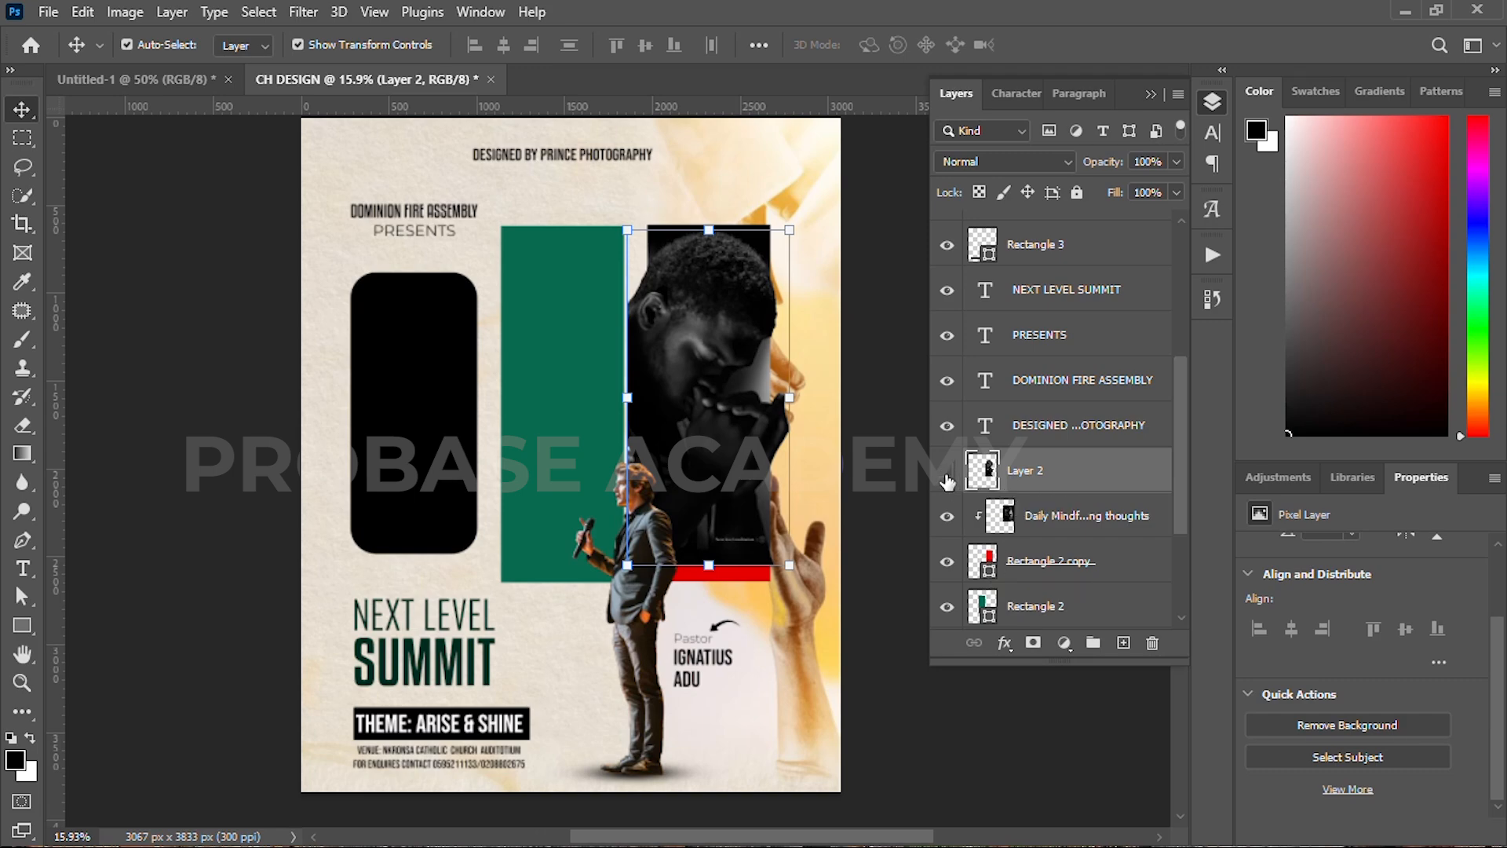
{"action": "left_click", "coordinate": [1034, 533]}
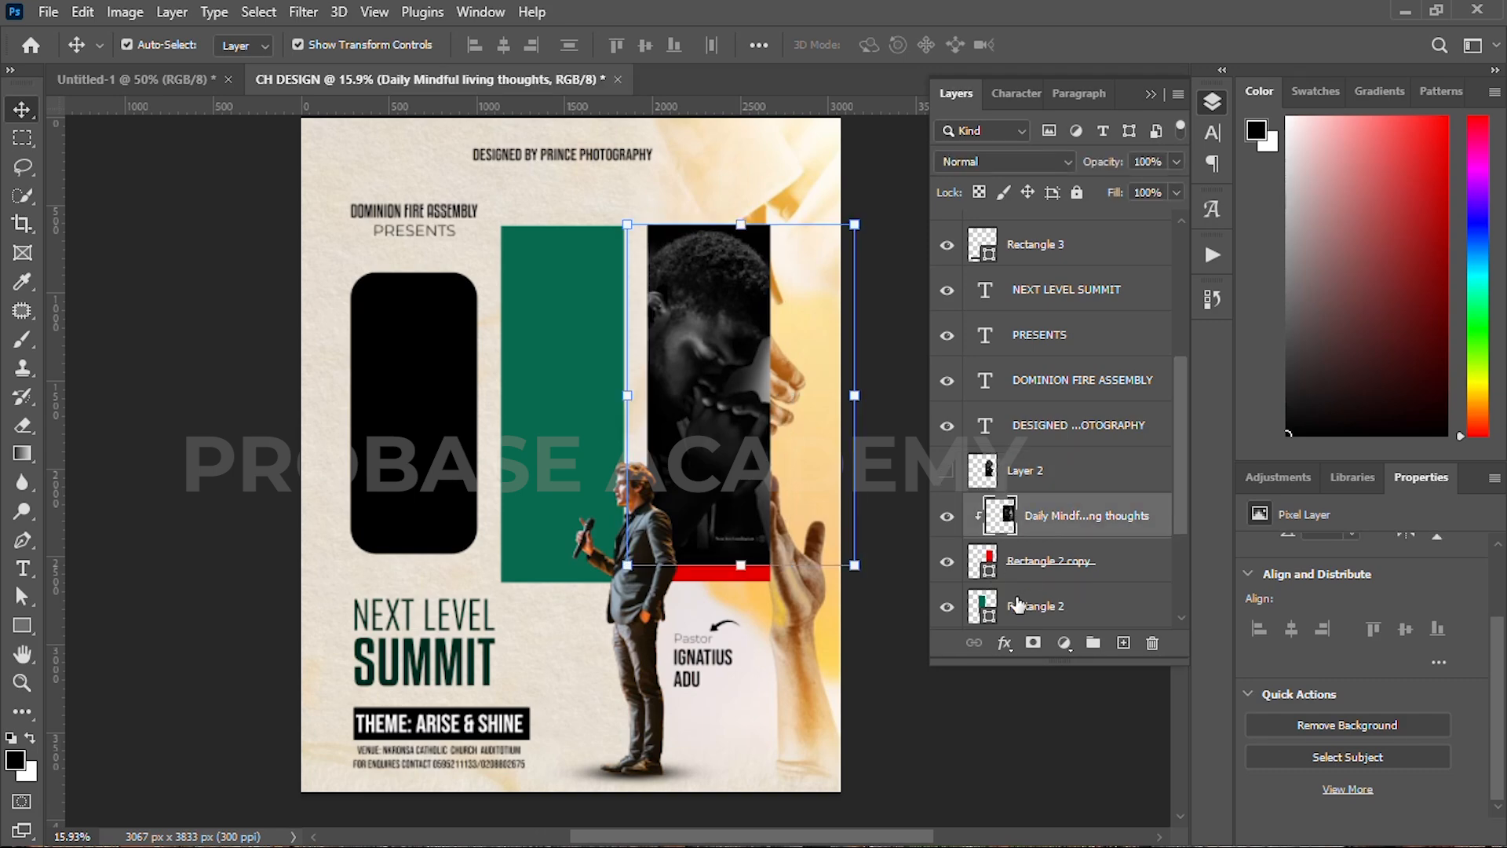
Step: Mask the praying-man photo and paint out its bottom with a Soft Round brush
{"action": "left_click", "coordinate": [1033, 645]}
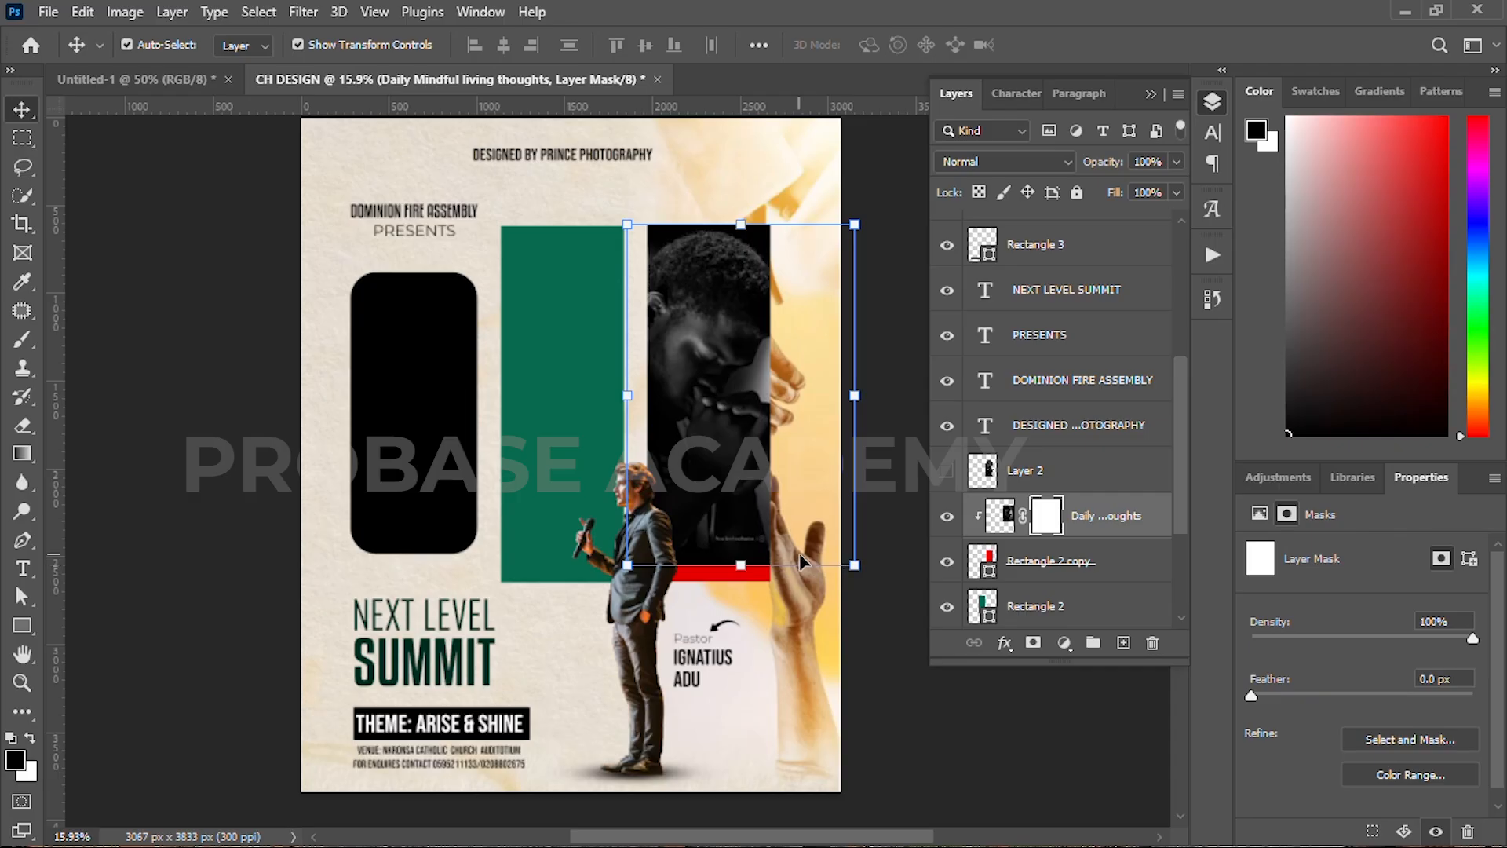
{"action": "left_click", "coordinate": [21, 339]}
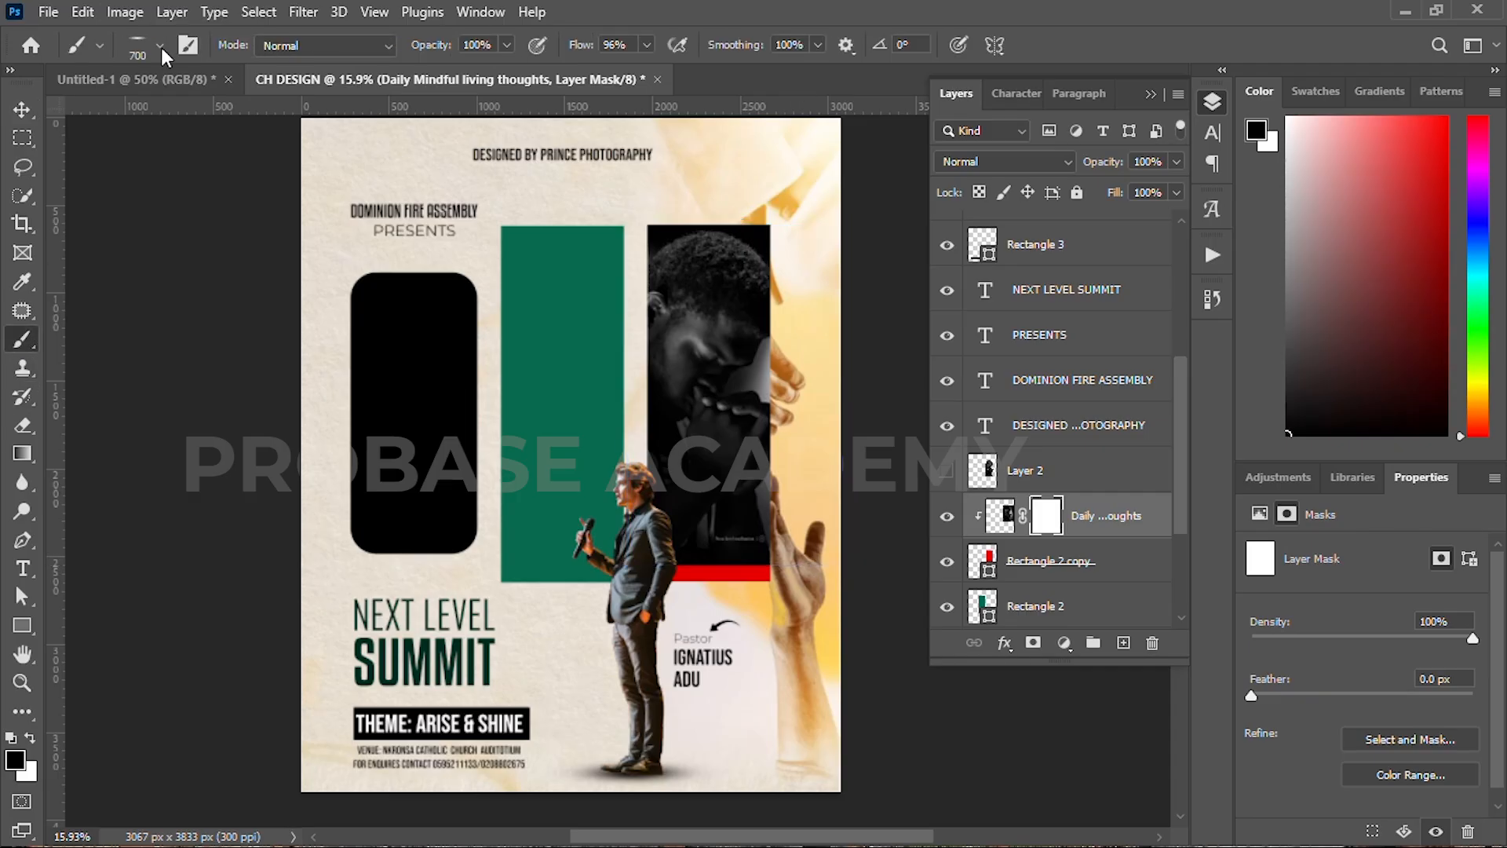
{"action": "left_click", "coordinate": [160, 44]}
{"action": "left_click", "coordinate": [80, 250]}
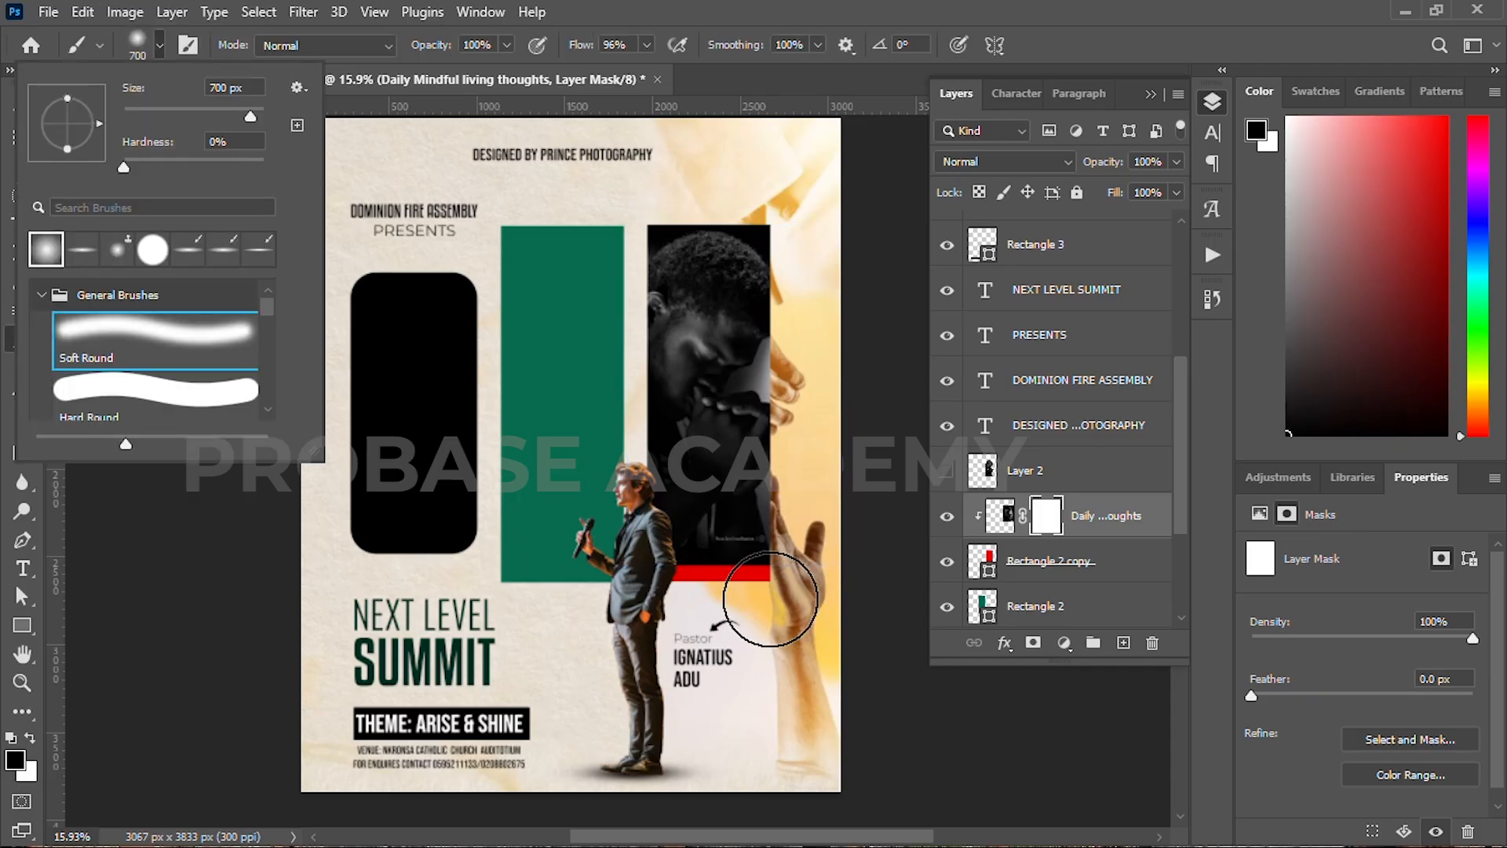
{"action": "left_click_drag", "start_coordinate": [675, 562], "coordinate": [767, 578]}
{"action": "key", "text": "bracketright"}
{"action": "key", "text": "bracketright"}
{"action": "key", "text": "bracketright"}
{"action": "key", "text": "bracketright"}
{"action": "key", "text": "bracketright"}
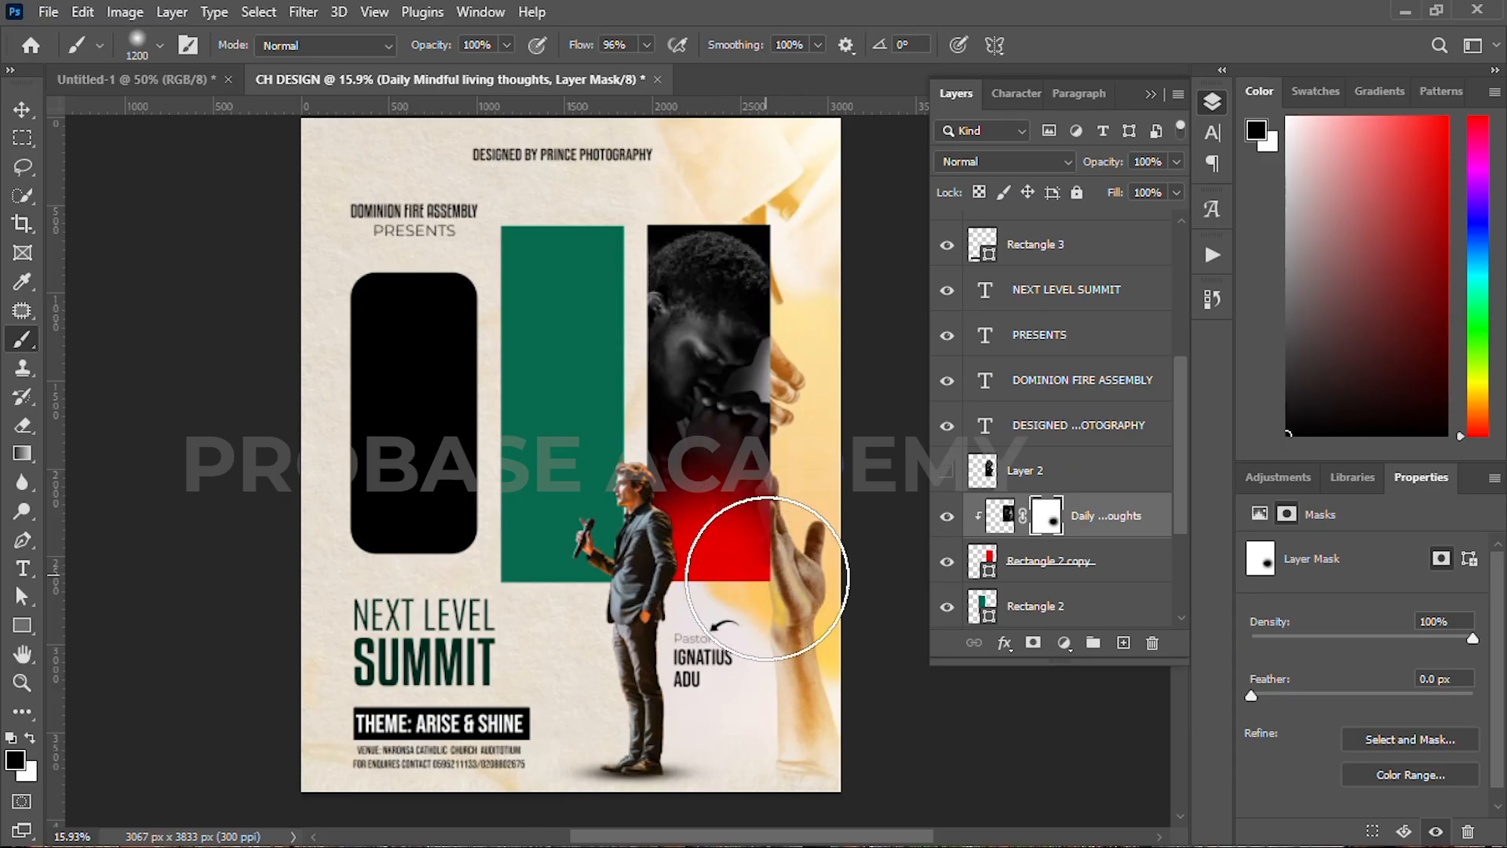
Step: Show Layer 2, give it a hiding mask, and set a smaller white brush
{"action": "left_click", "coordinate": [948, 470]}
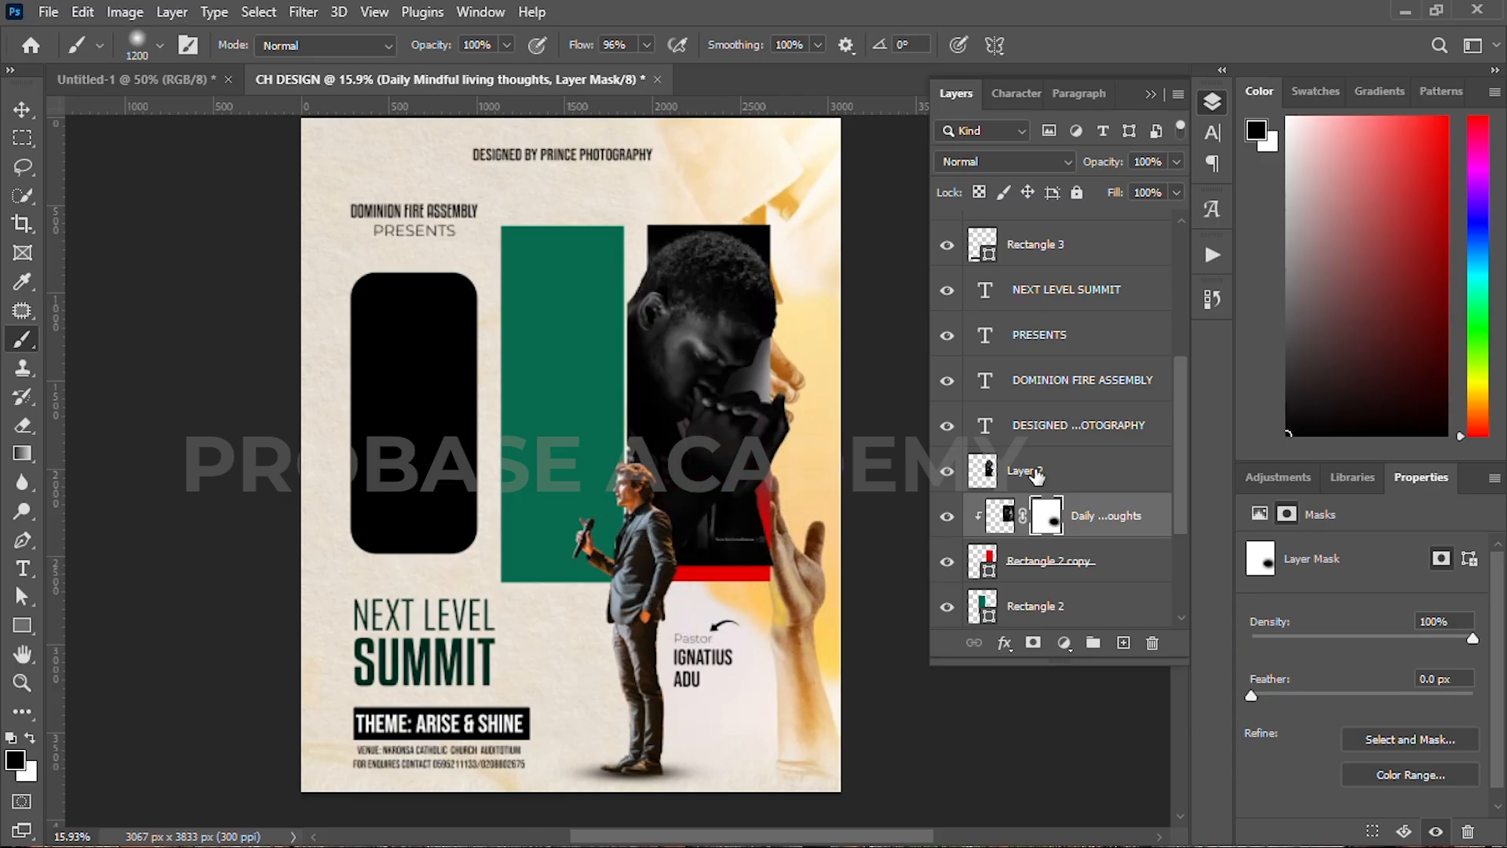
{"action": "left_click", "coordinate": [1036, 473]}
{"action": "left_click", "coordinate": [1031, 644], "text": "alt"}
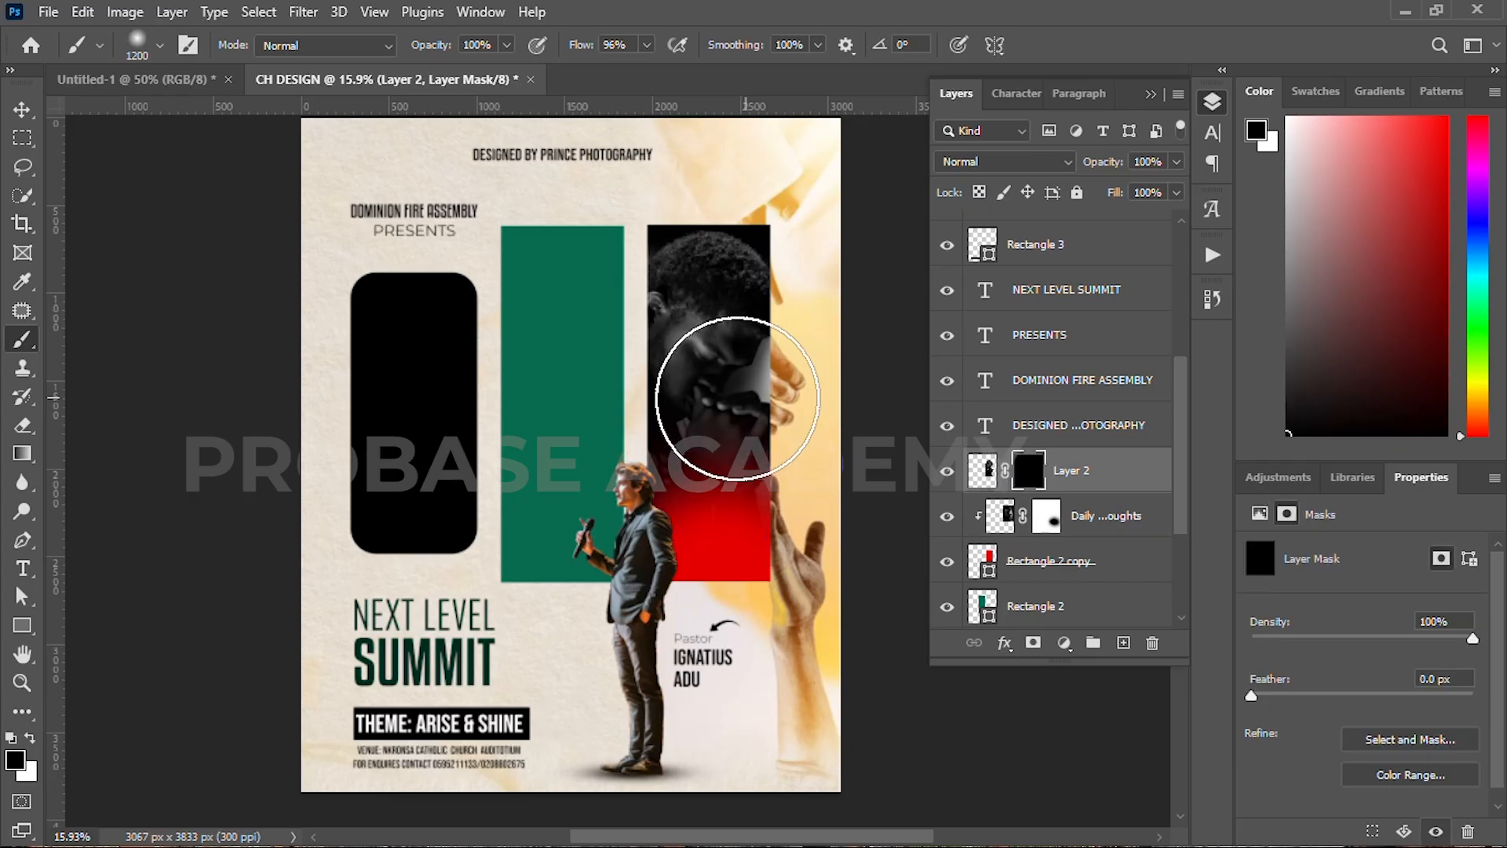
{"action": "key", "text": "x"}
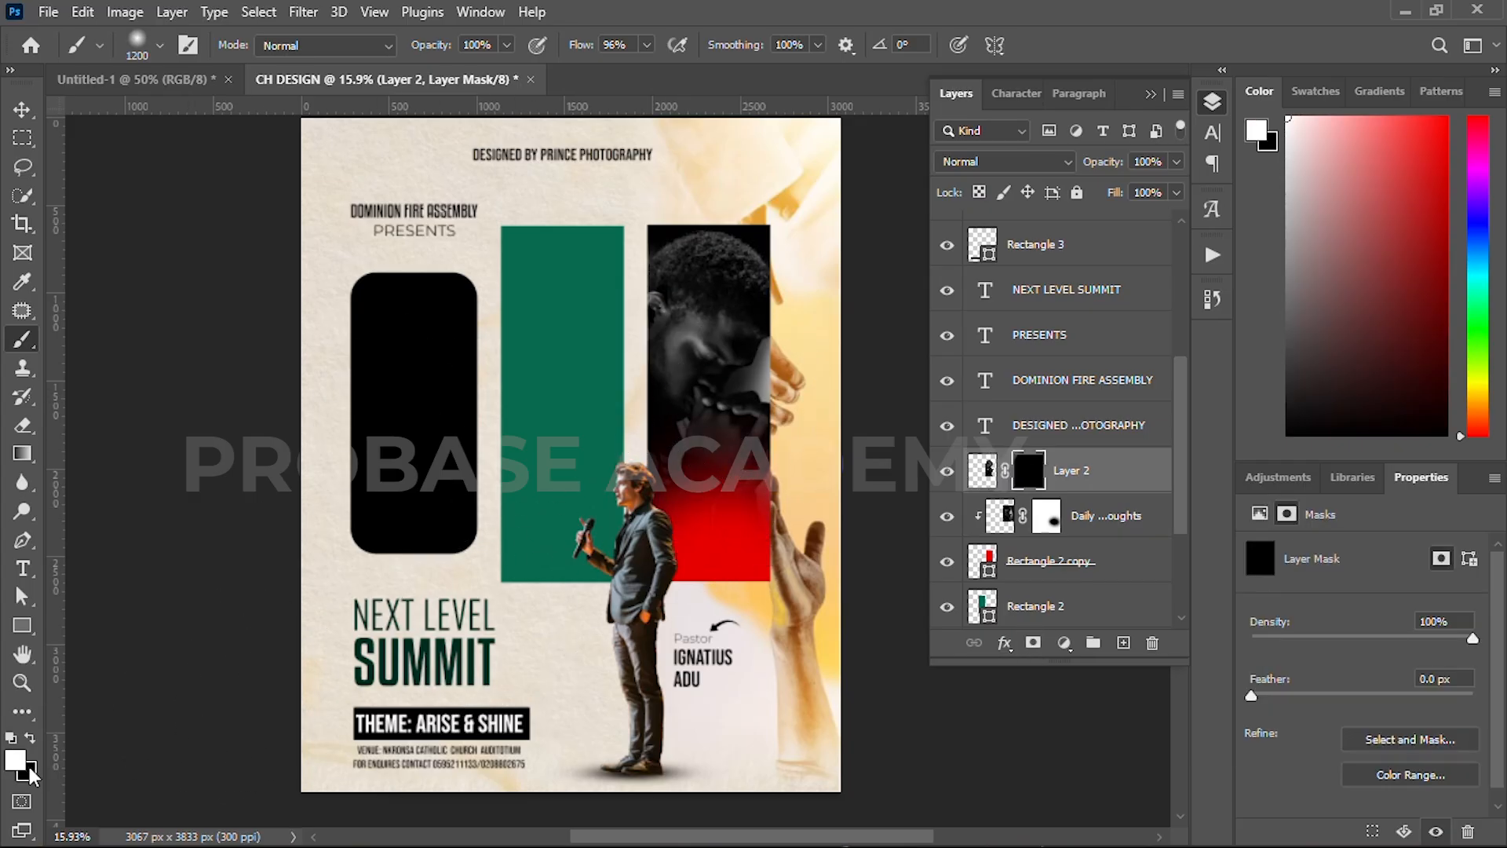
{"action": "key", "text": "bracketleft"}
{"action": "key", "text": "bracketleft"}
{"action": "key", "text": "bracketleft"}
{"action": "key", "text": "bracketleft"}
{"action": "key", "text": "bracketleft"}
{"action": "key", "text": "bracketleft"}
{"action": "key", "text": "bracketleft"}
{"action": "key", "text": "bracketleft"}
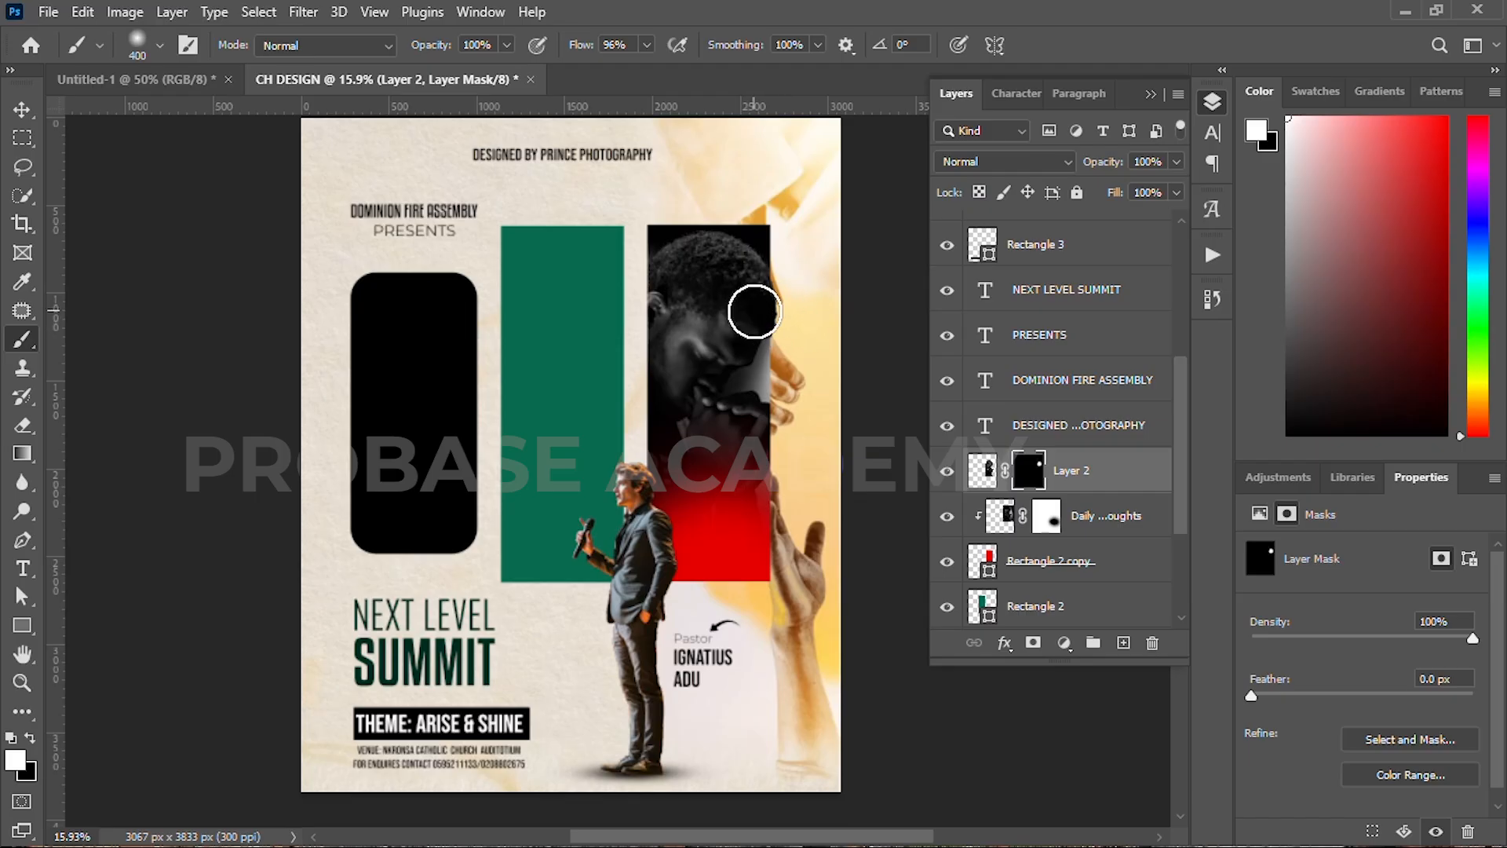
{"action": "left_click", "coordinate": [22, 109]}
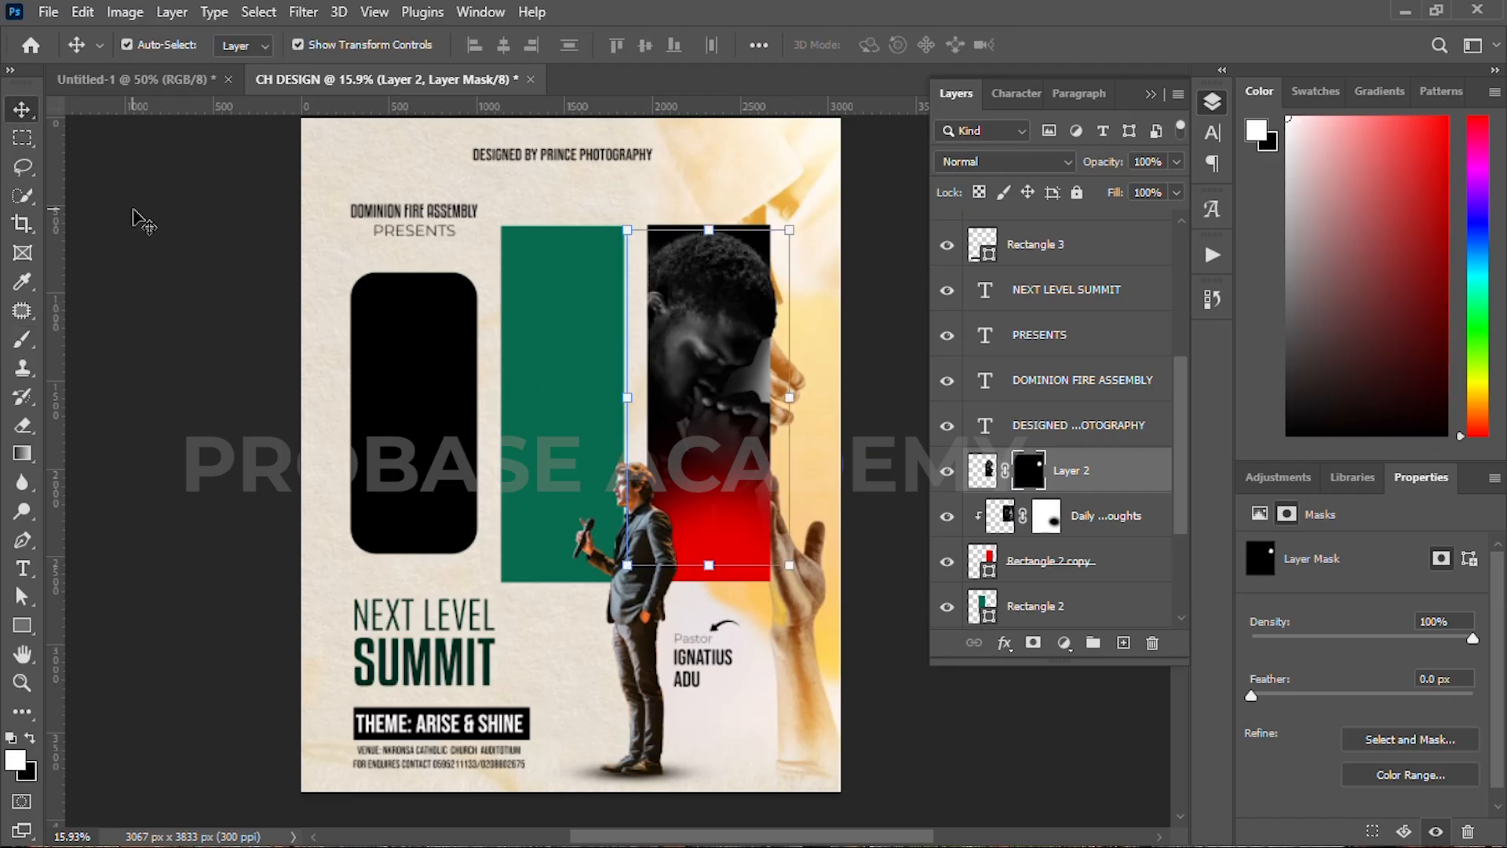
{"action": "left_click", "coordinate": [522, 309]}
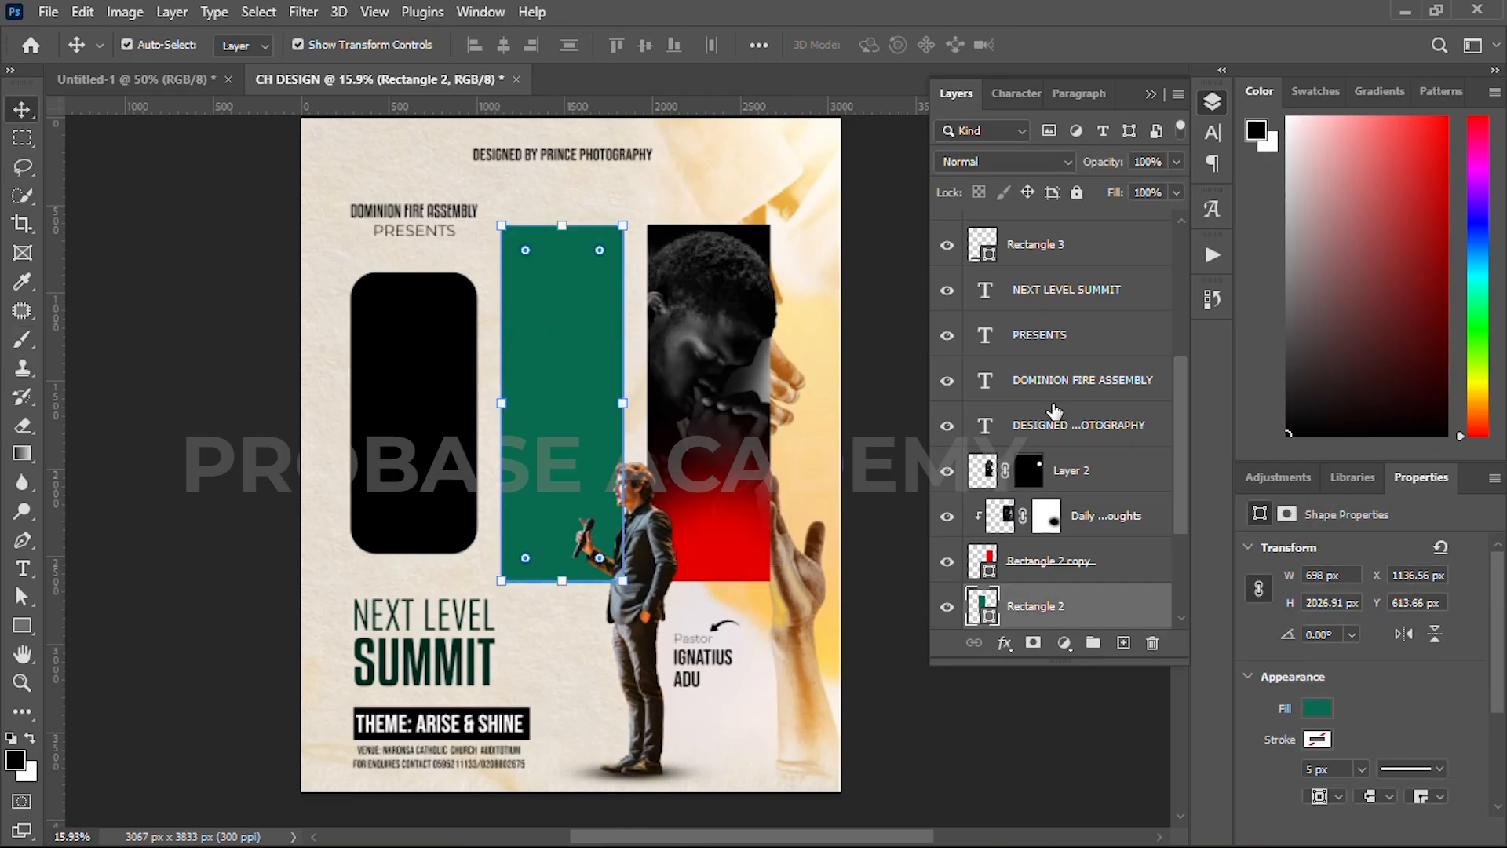
Step: Move the Praying black girl layer below the green panel and scale it to fill the panel
{"action": "scroll", "coordinate": [1054, 411], "scroll_direction": "up", "scroll_amount": 3}
{"action": "left_click_drag", "start_coordinate": [1044, 233], "coordinate": [1028, 537]}
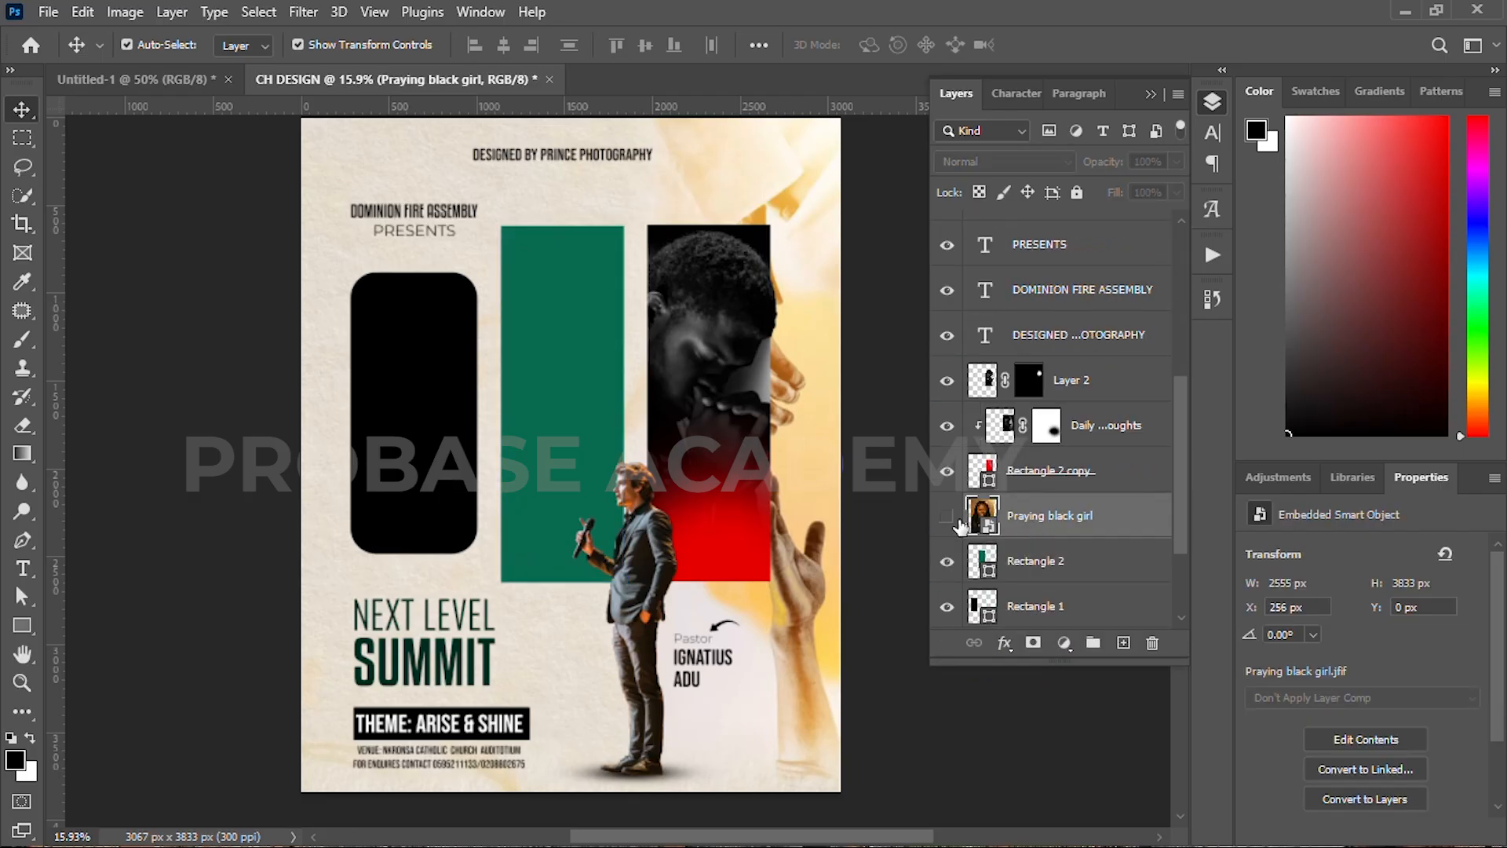
{"action": "left_click", "coordinate": [947, 516]}
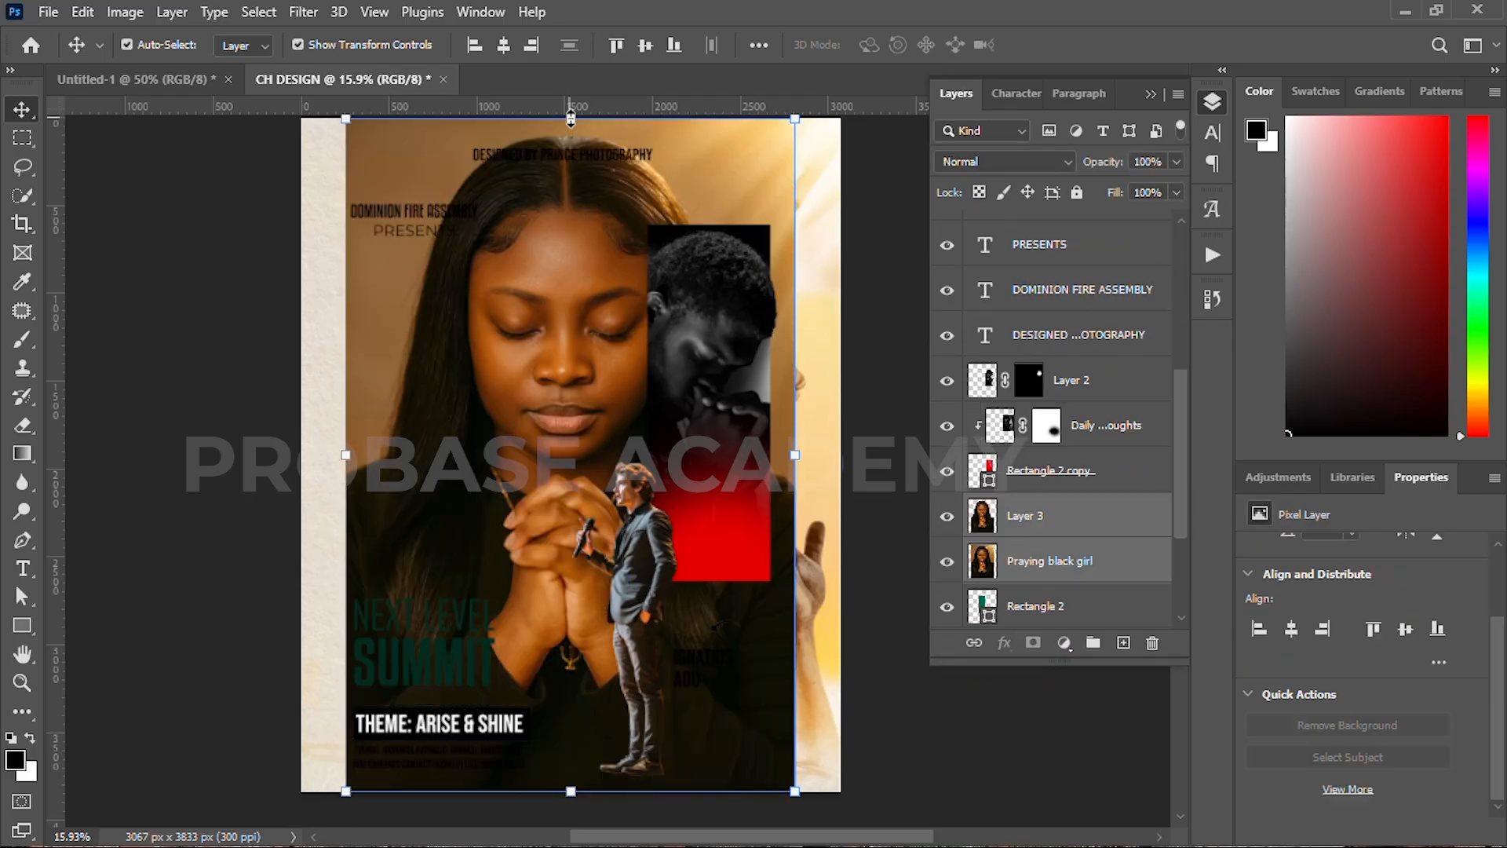
{"action": "left_click_drag", "start_coordinate": [568, 119], "coordinate": [560, 504]}
{"action": "left_click_drag", "start_coordinate": [547, 581], "coordinate": [533, 322]}
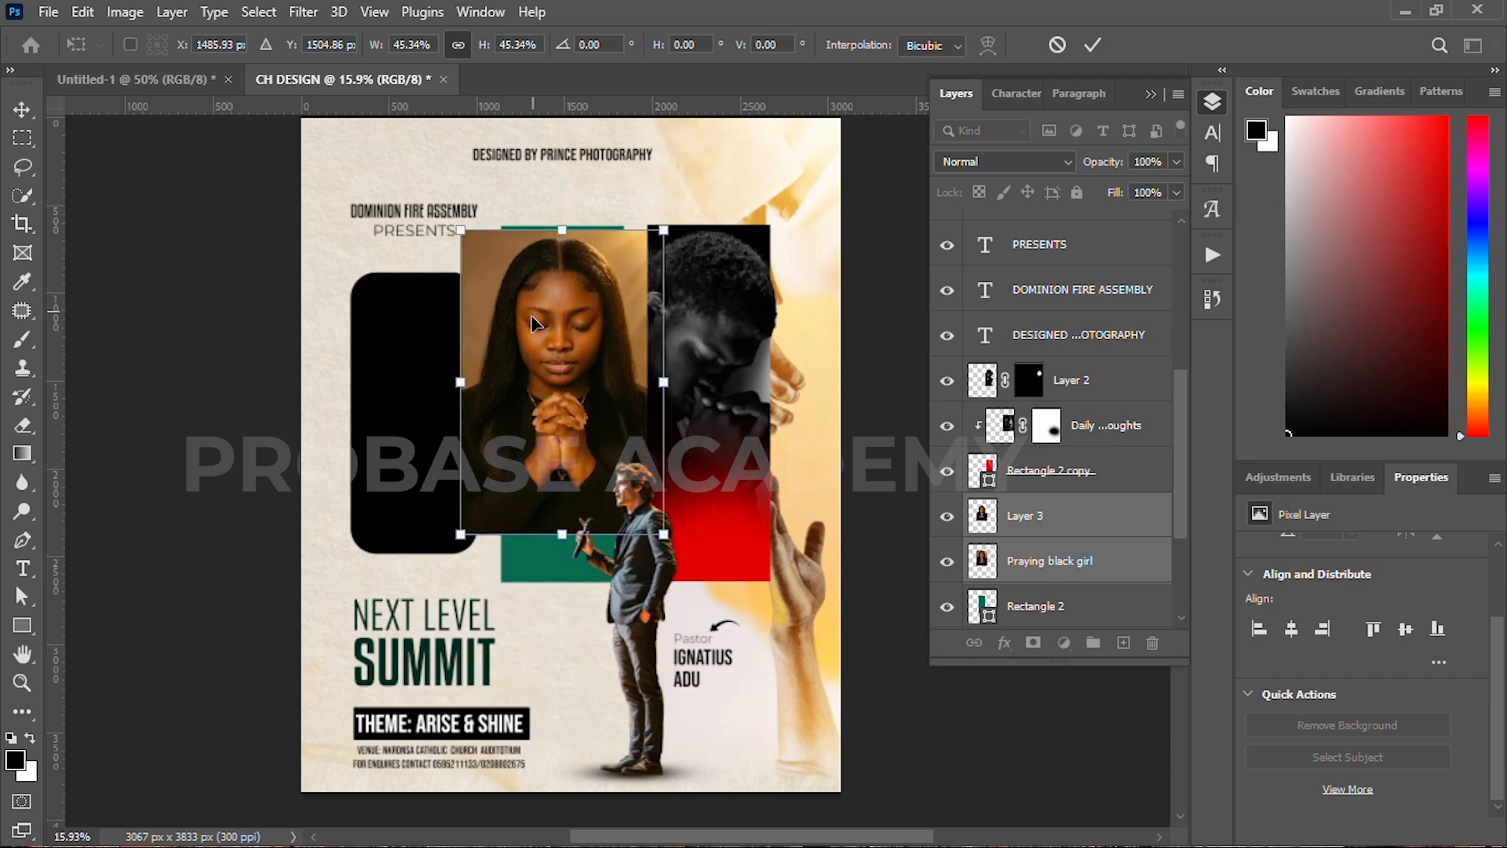
{"action": "left_click_drag", "start_coordinate": [562, 532], "coordinate": [562, 581]}
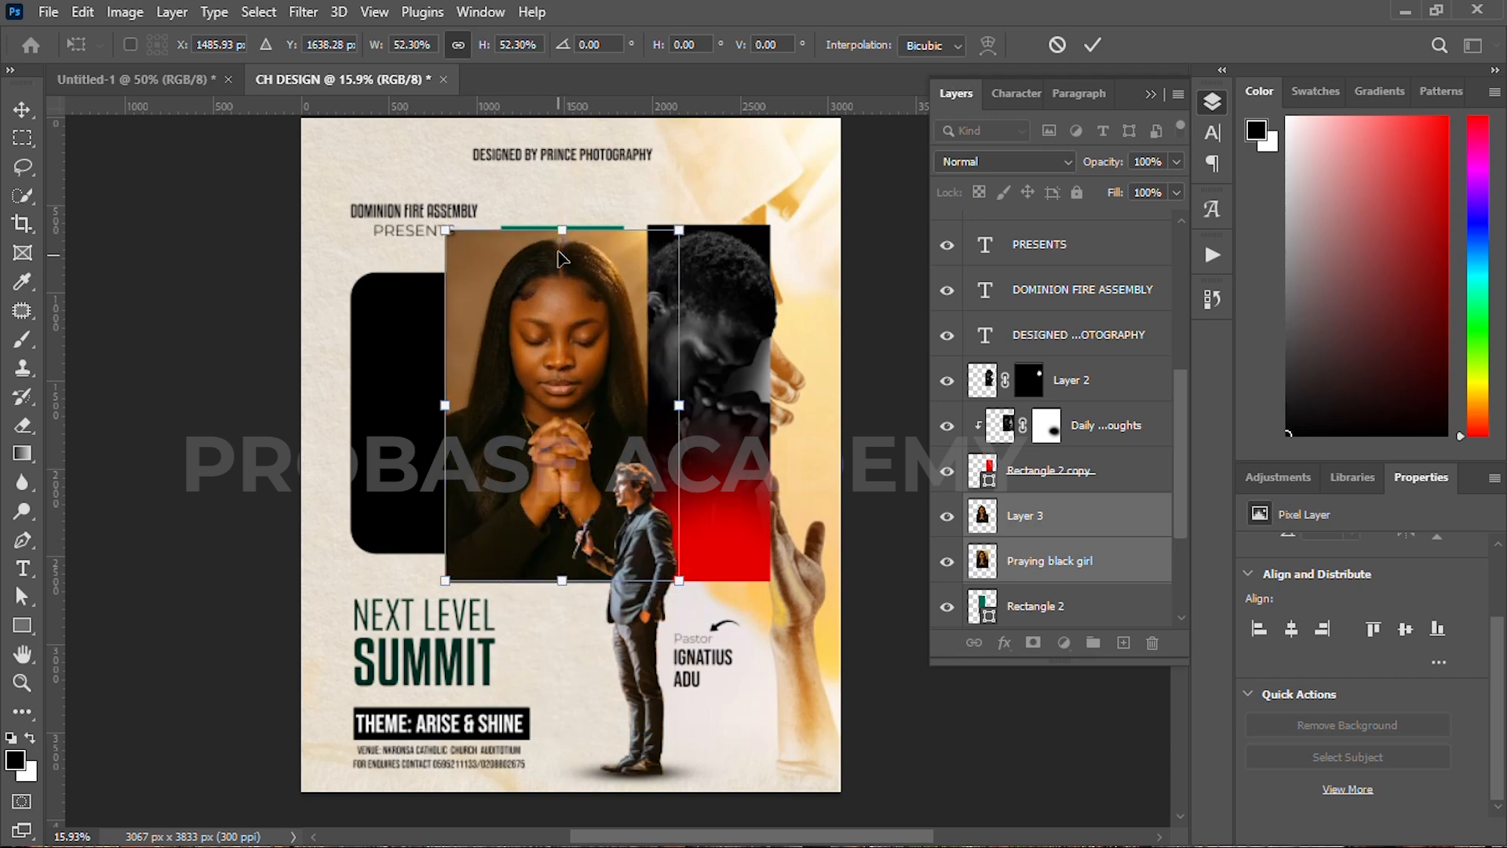
{"action": "left_click_drag", "start_coordinate": [561, 226], "coordinate": [561, 224]}
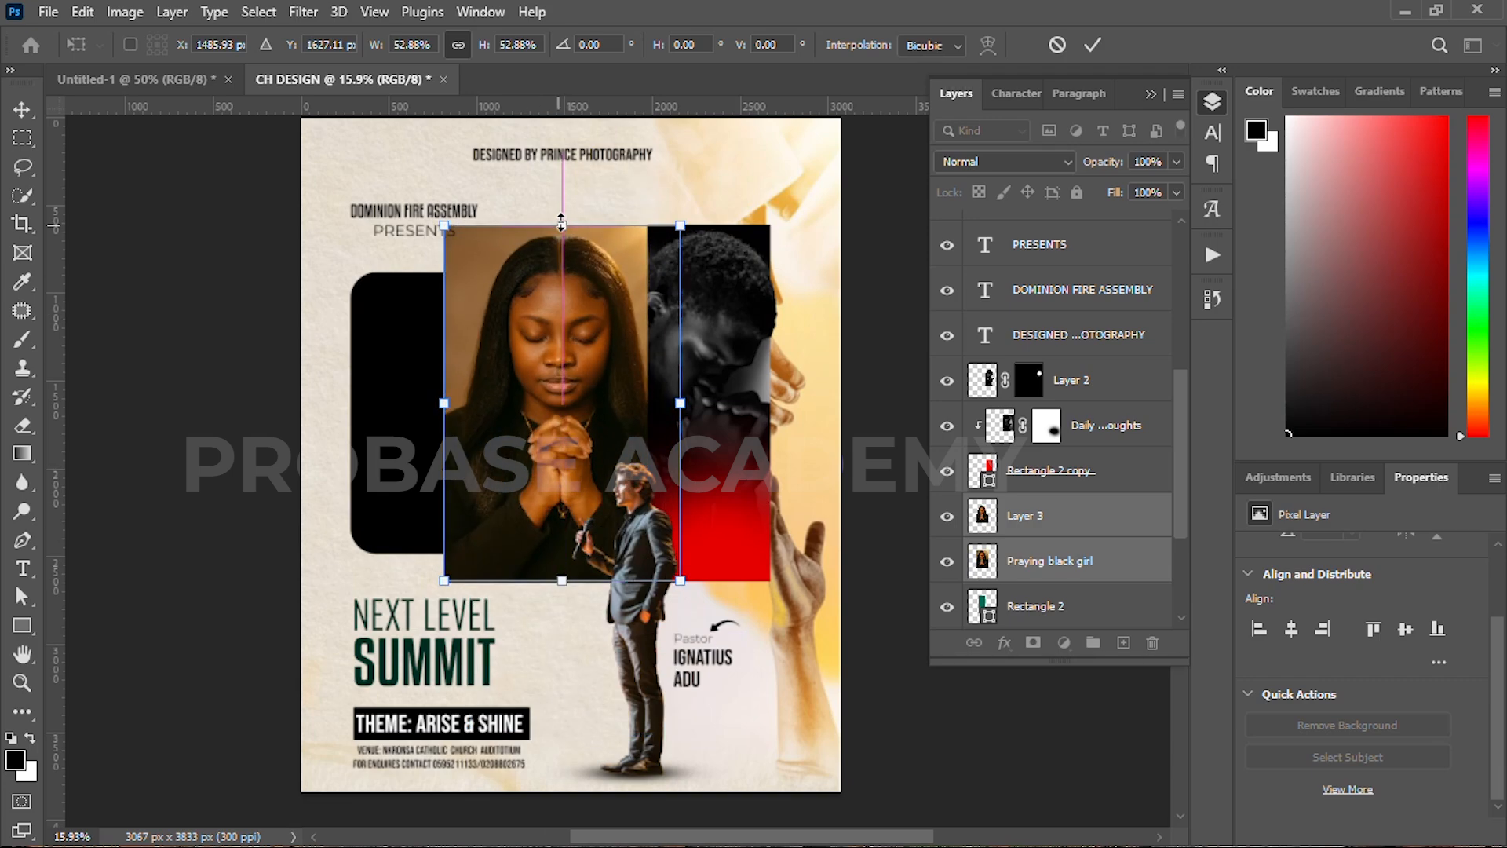
{"action": "key", "text": "Return"}
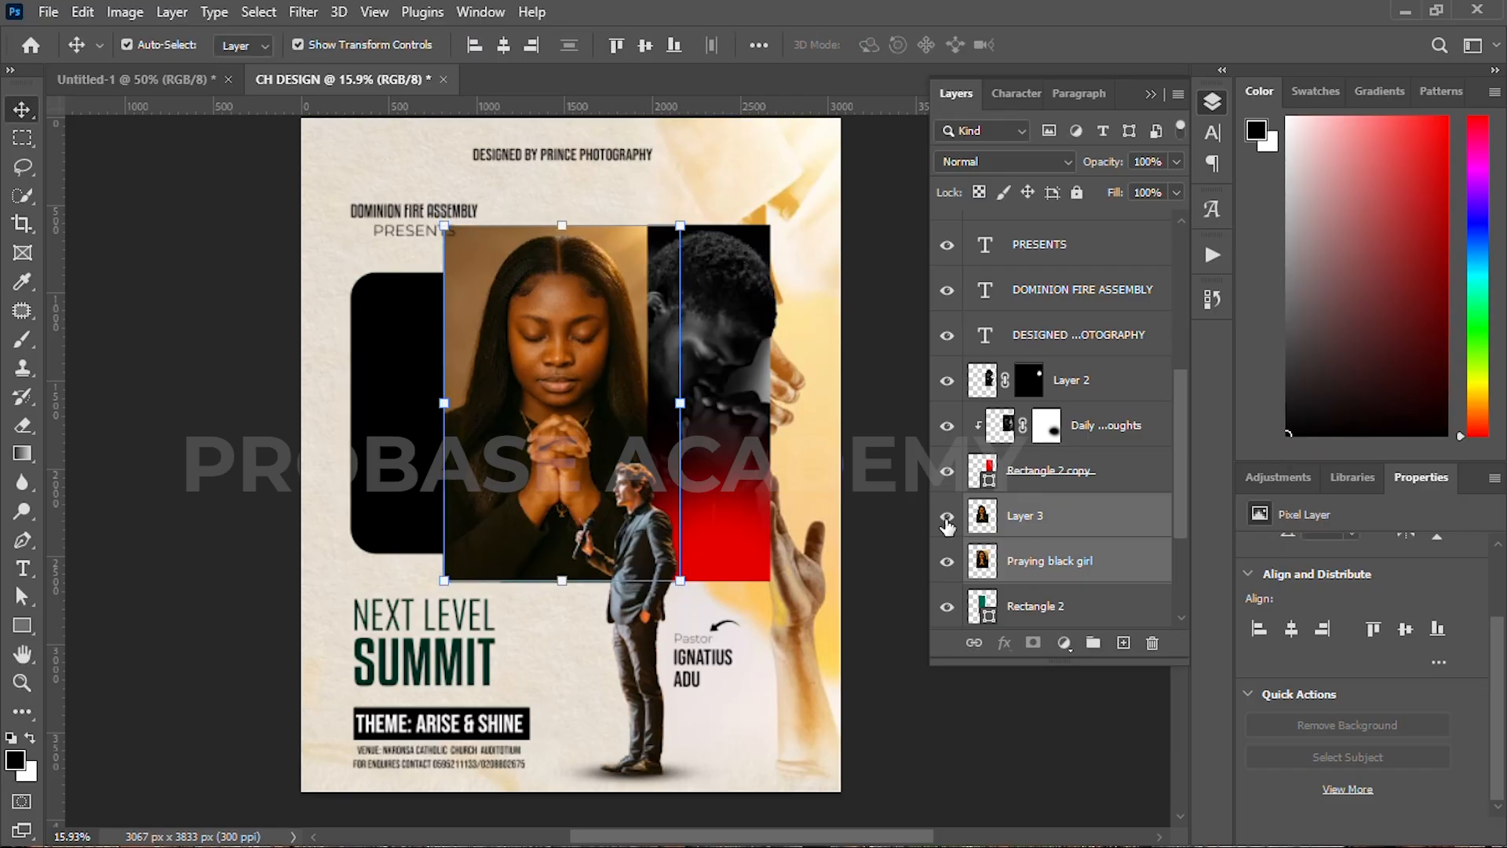
Step: Hide Layer 3 and paint black on the girl photo's bottom so it fades into green
{"action": "left_click", "coordinate": [947, 521]}
{"action": "left_click", "coordinate": [995, 579]}
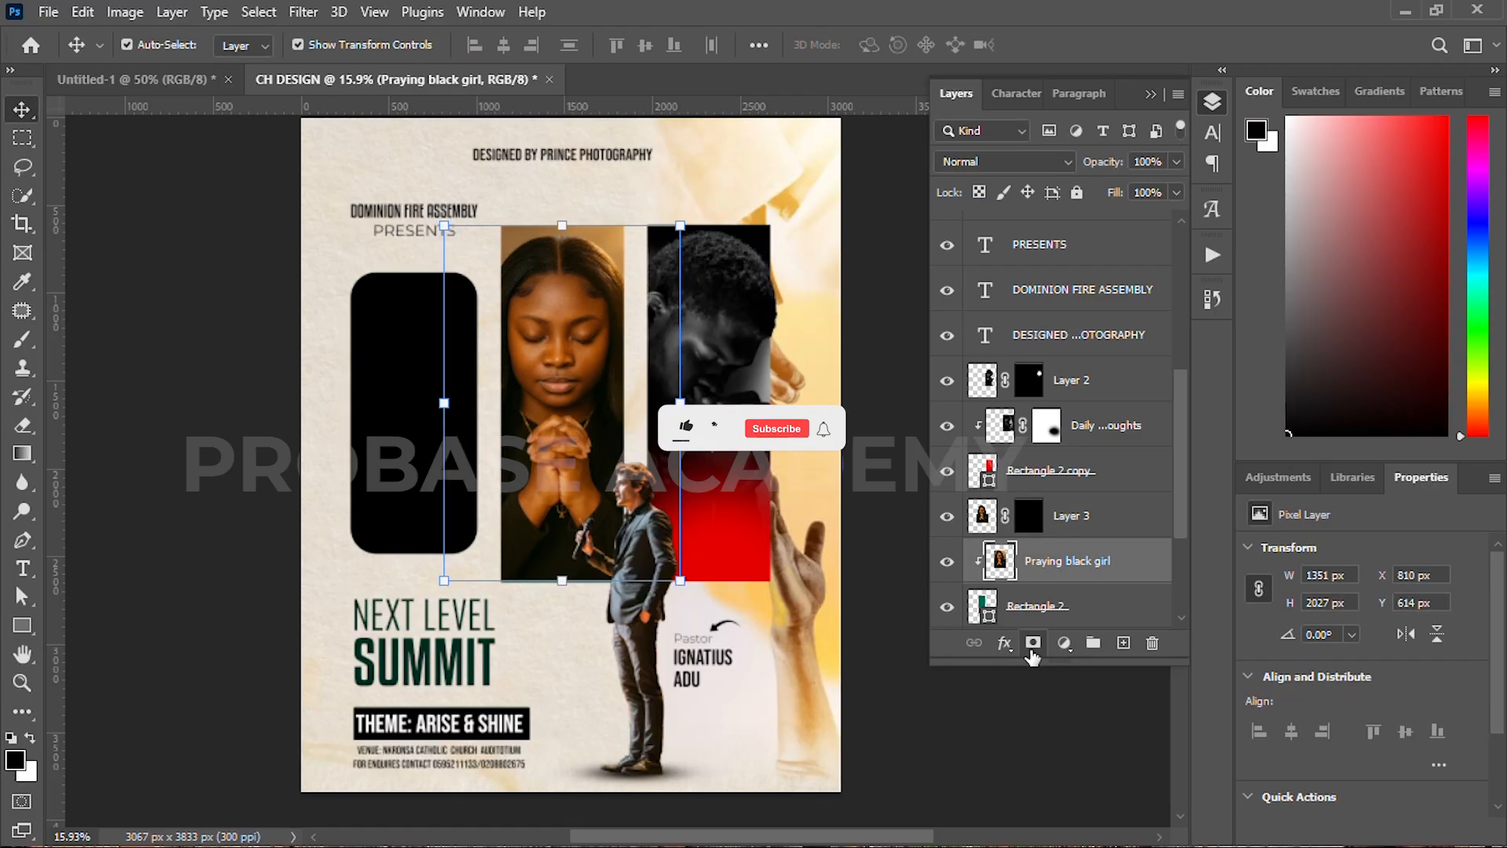
{"action": "key", "text": "b"}
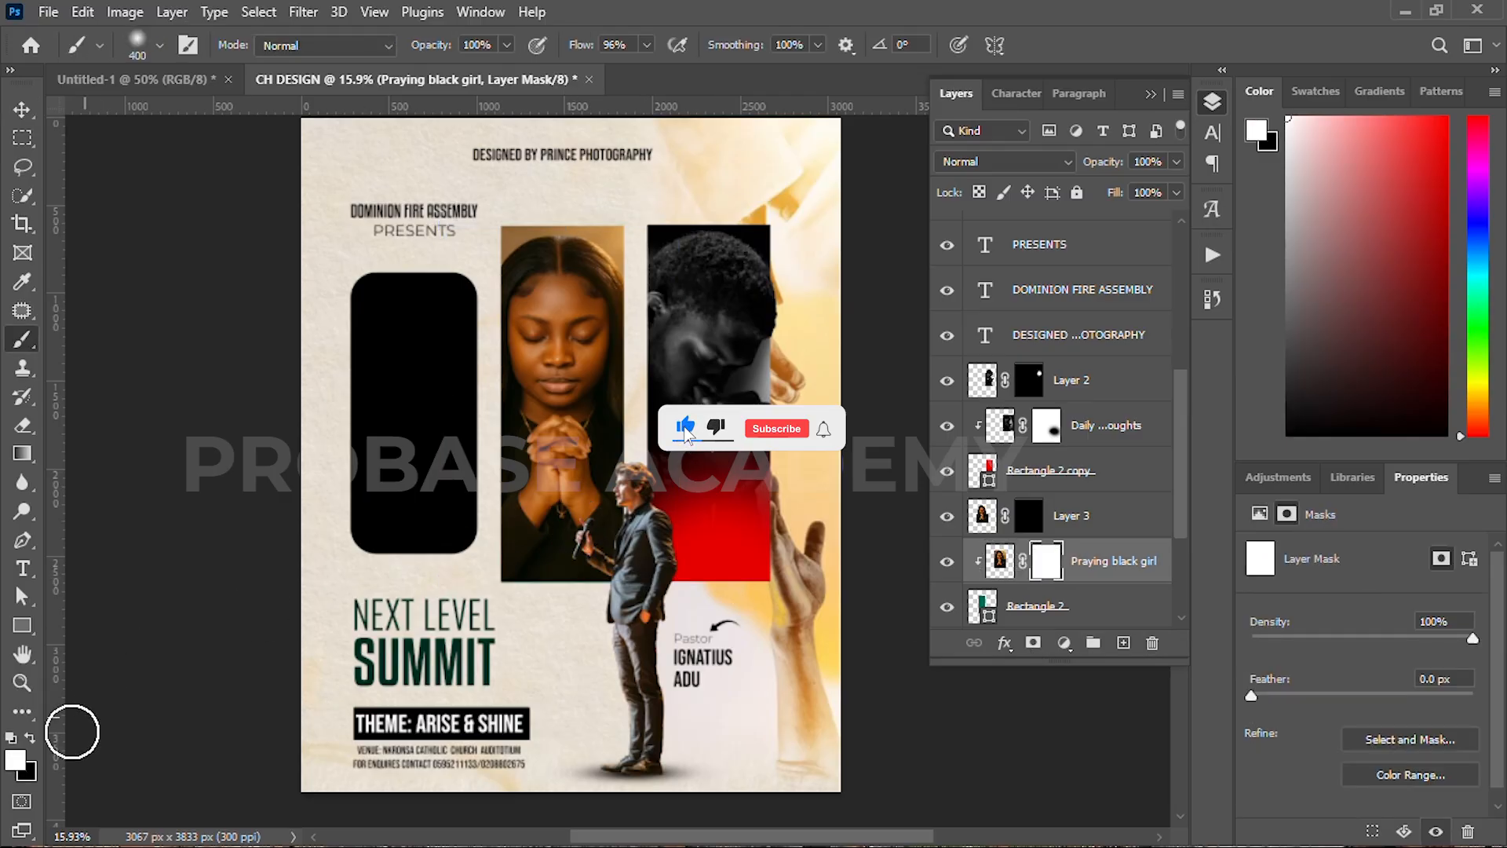
{"action": "key", "text": "x"}
{"action": "key", "text": "bracketright"}
{"action": "key", "text": "bracketright"}
{"action": "key", "text": "bracketright"}
{"action": "key", "text": "bracketright"}
{"action": "key", "text": "bracketright"}
{"action": "key", "text": "bracketright"}
{"action": "key", "text": "bracketright"}
{"action": "key", "text": "bracketright"}
{"action": "left_click", "coordinate": [559, 572]}
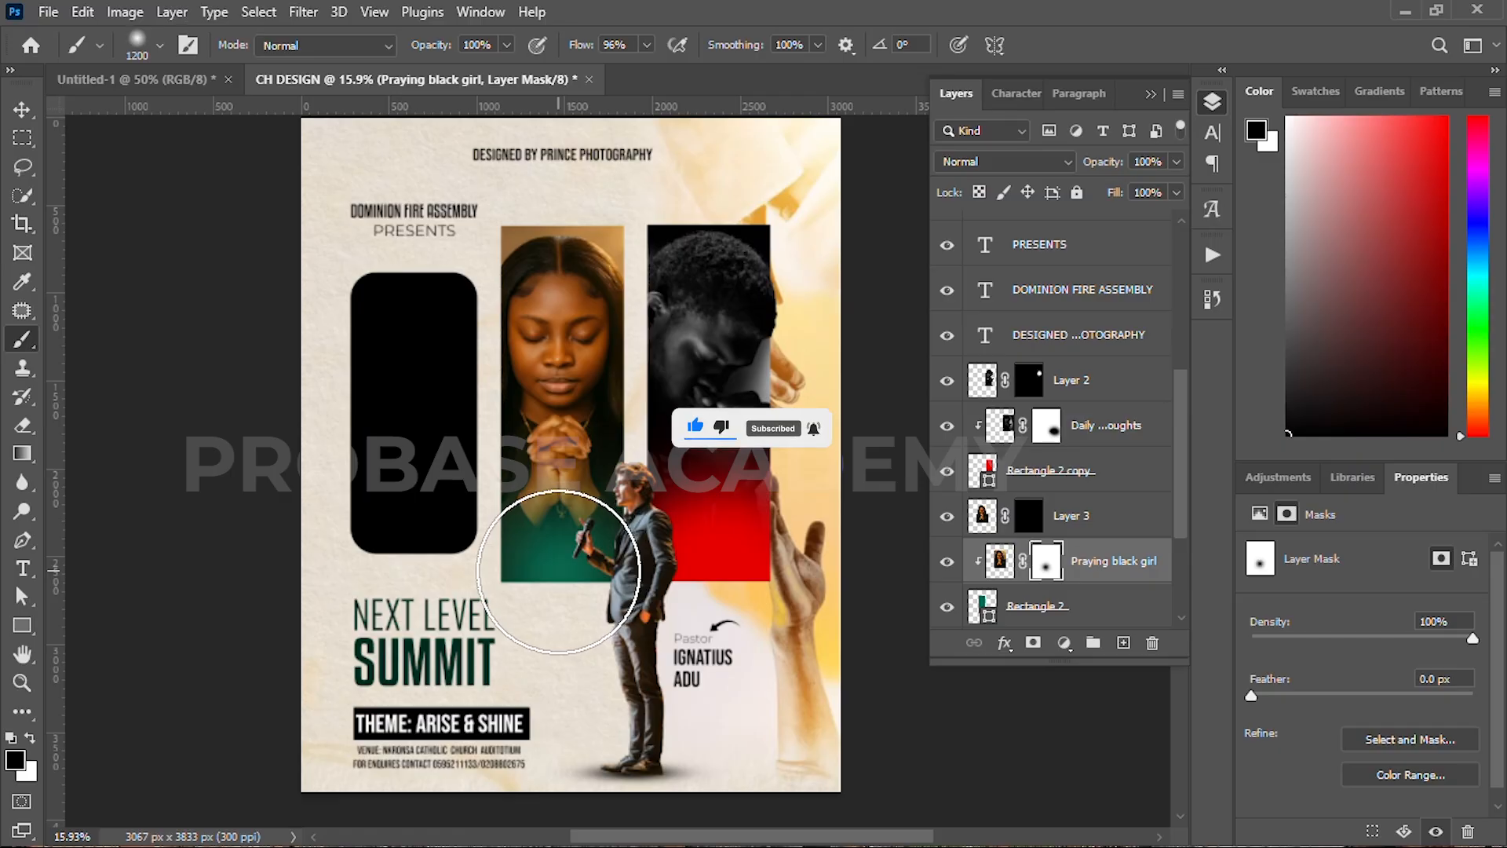
{"action": "left_click", "coordinate": [603, 615]}
{"action": "left_click", "coordinate": [503, 616]}
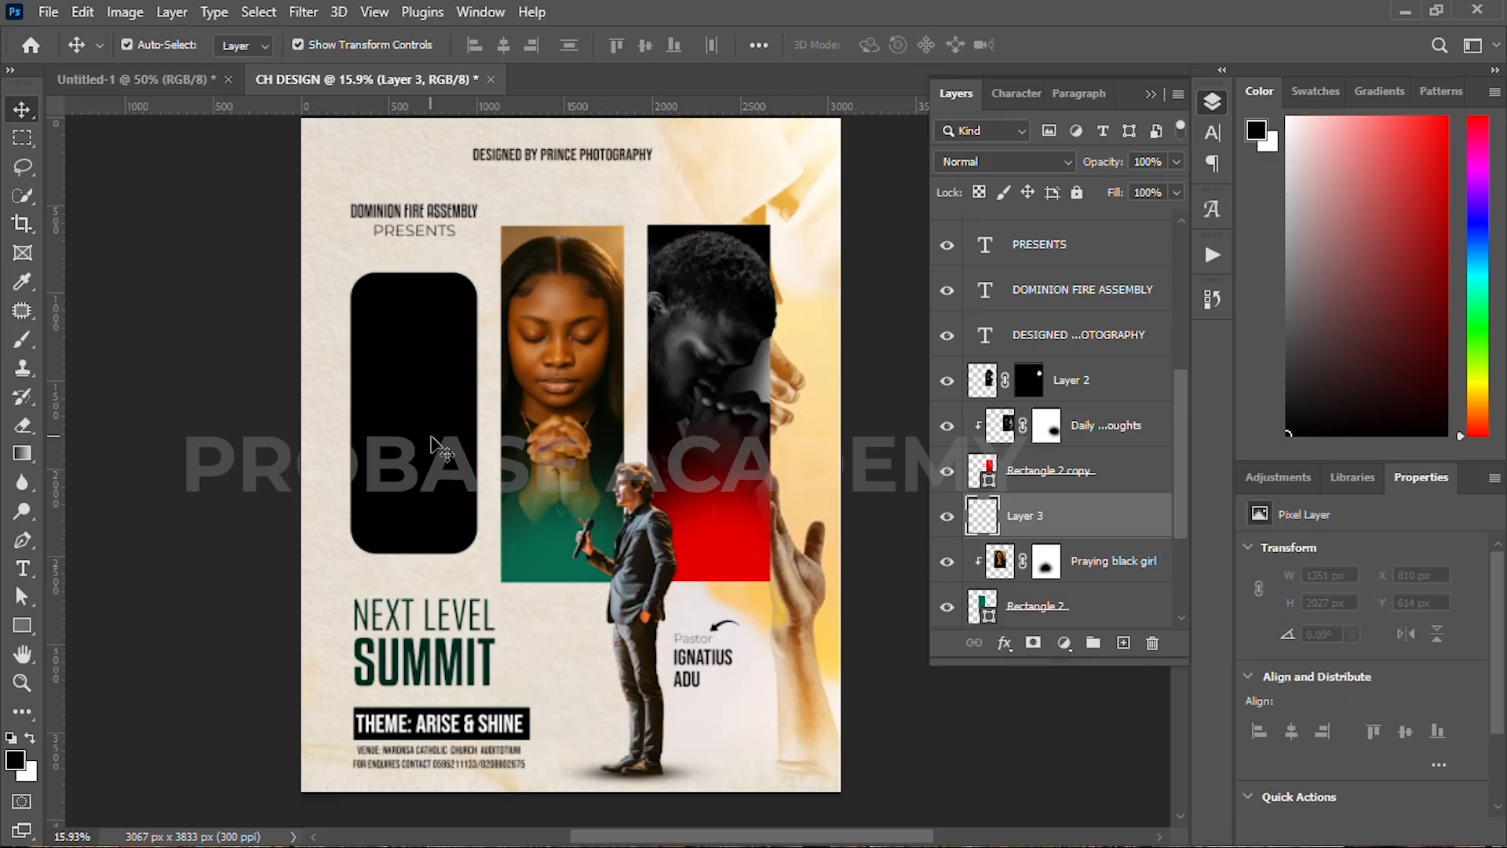
Step: Move the download (1) man photo over the left panel and enlarge it to about 148%
{"action": "left_click", "coordinate": [439, 447]}
{"action": "scroll", "coordinate": [1094, 411], "scroll_direction": "up", "scroll_amount": 5}
{"action": "left_click_drag", "start_coordinate": [1075, 238], "coordinate": [973, 534]}
{"action": "left_click", "coordinate": [947, 517]}
{"action": "left_click_drag", "start_coordinate": [445, 463], "coordinate": [288, 453]}
{"action": "left_click_drag", "start_coordinate": [414, 254], "coordinate": [423, 133]}
{"action": "left_click_drag", "start_coordinate": [418, 319], "coordinate": [418, 403]}
{"action": "left_click_drag", "start_coordinate": [416, 208], "coordinate": [416, 147]}
{"action": "left_click_drag", "start_coordinate": [422, 325], "coordinate": [420, 394]}
{"action": "left_click", "coordinate": [1093, 44]}
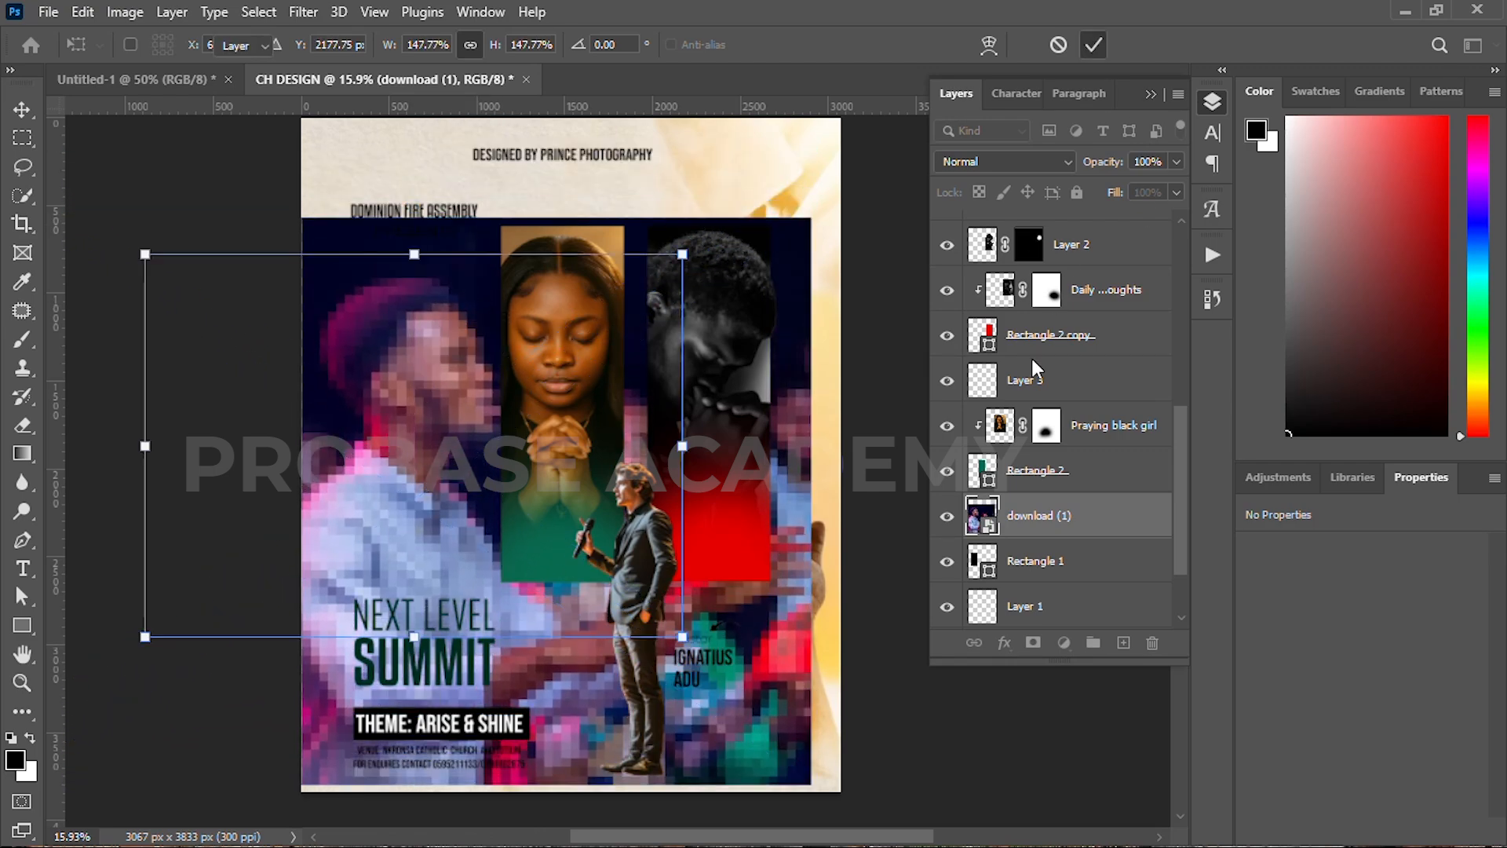
Step: Clip the man's photo into the left rounded frame and refine its size and position
{"action": "left_click", "coordinate": [1006, 537], "text": "alt"}
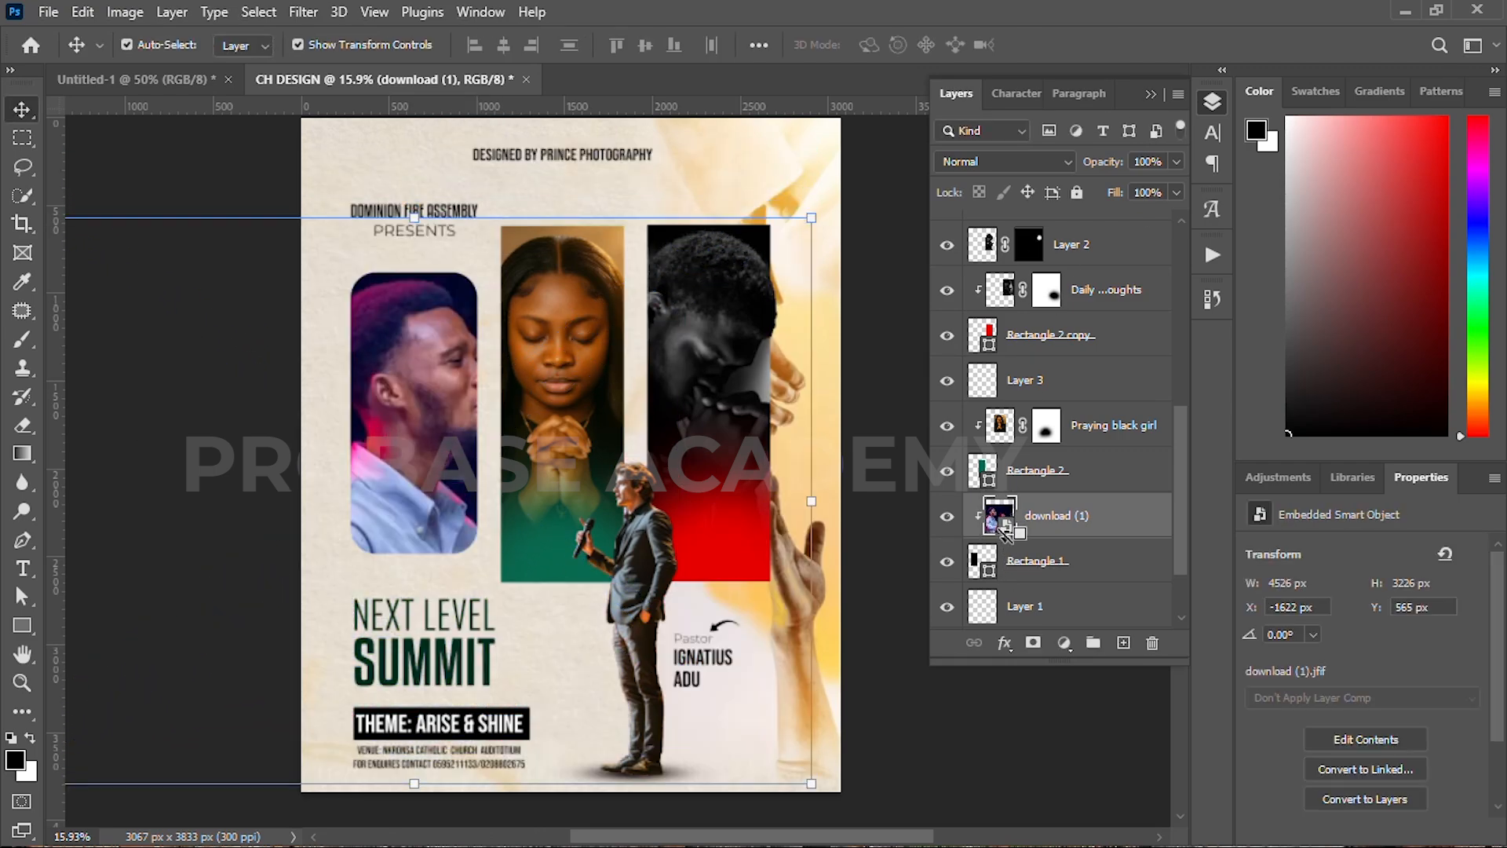
{"action": "key", "text": "ctrl+t"}
{"action": "left_click_drag", "start_coordinate": [380, 353], "coordinate": [468, 382]}
{"action": "left_click_drag", "start_coordinate": [414, 669], "coordinate": [415, 683]}
{"action": "left_click", "coordinate": [1093, 46]}
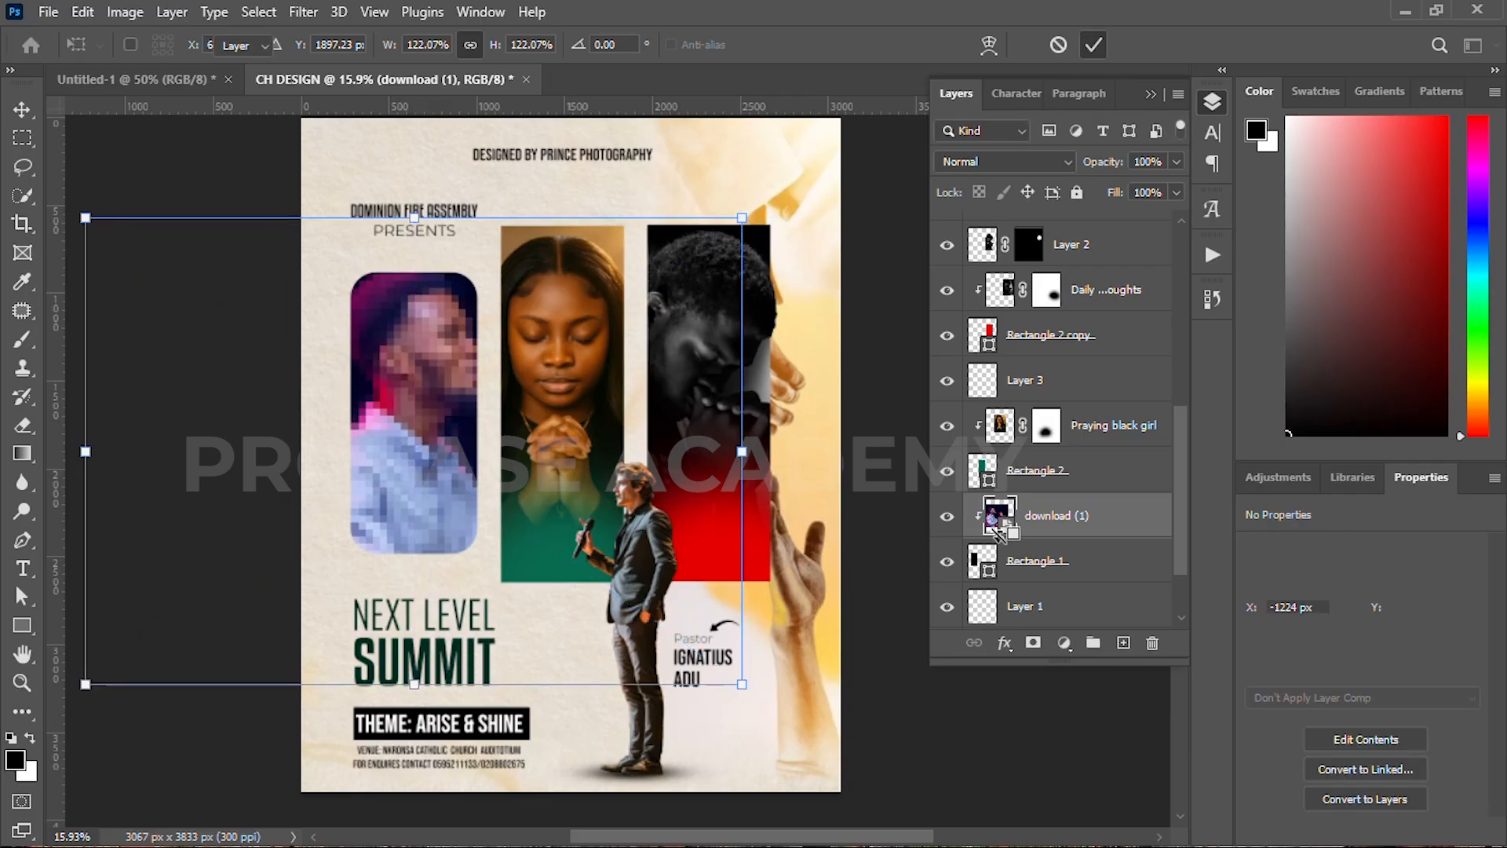
Step: Rasterize the man's photo, copy the selected man to Layer 4, and re-clip the photo
{"action": "left_click", "coordinate": [996, 535], "text": "alt"}
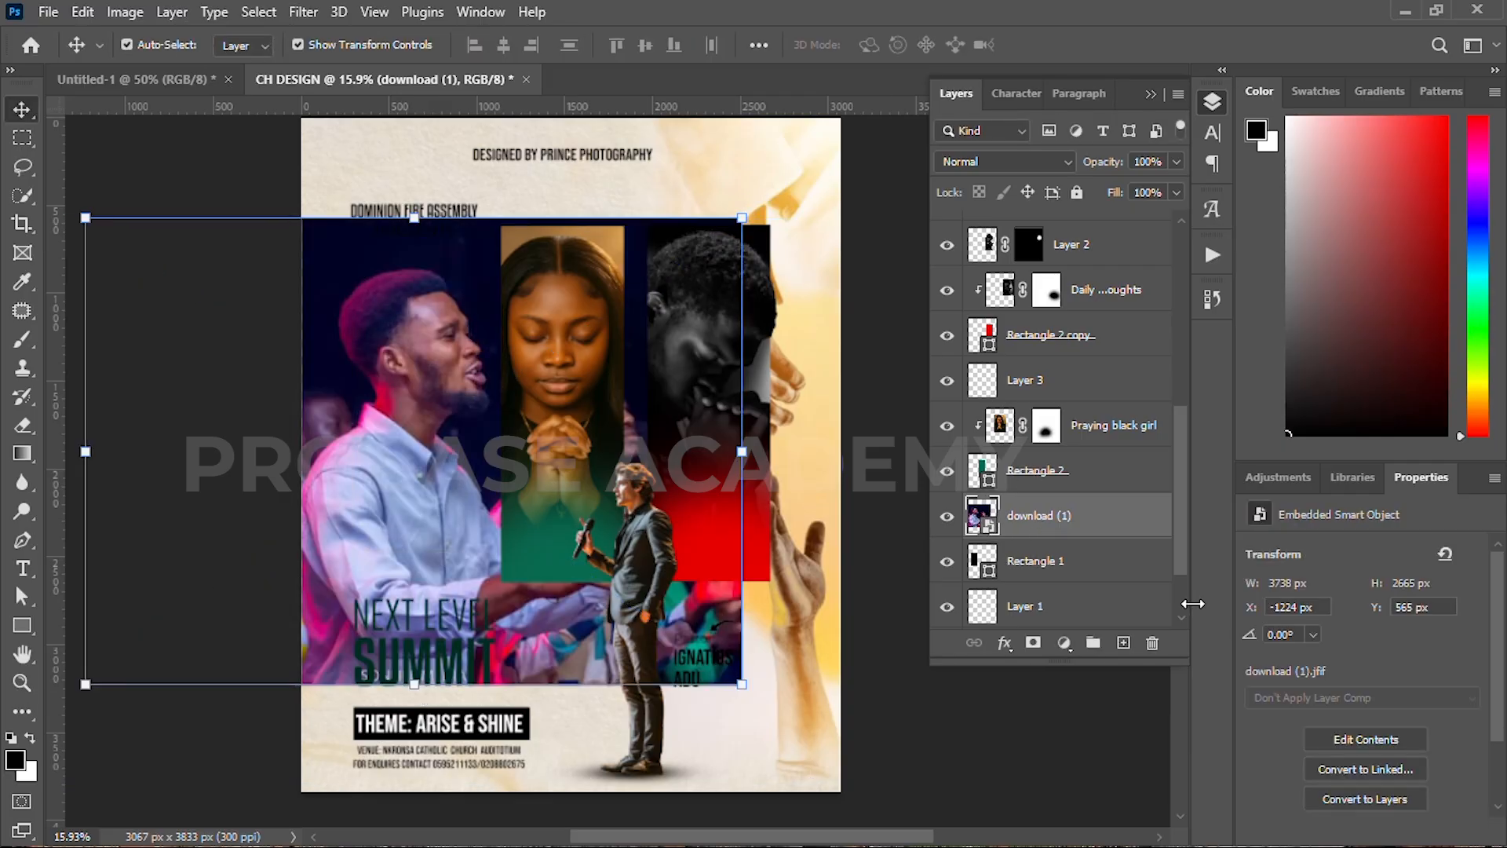
{"action": "right_click", "coordinate": [1086, 523]}
{"action": "left_click", "coordinate": [1121, 476]}
{"action": "scroll", "coordinate": [1334, 744], "scroll_direction": "down", "scroll_amount": 3}
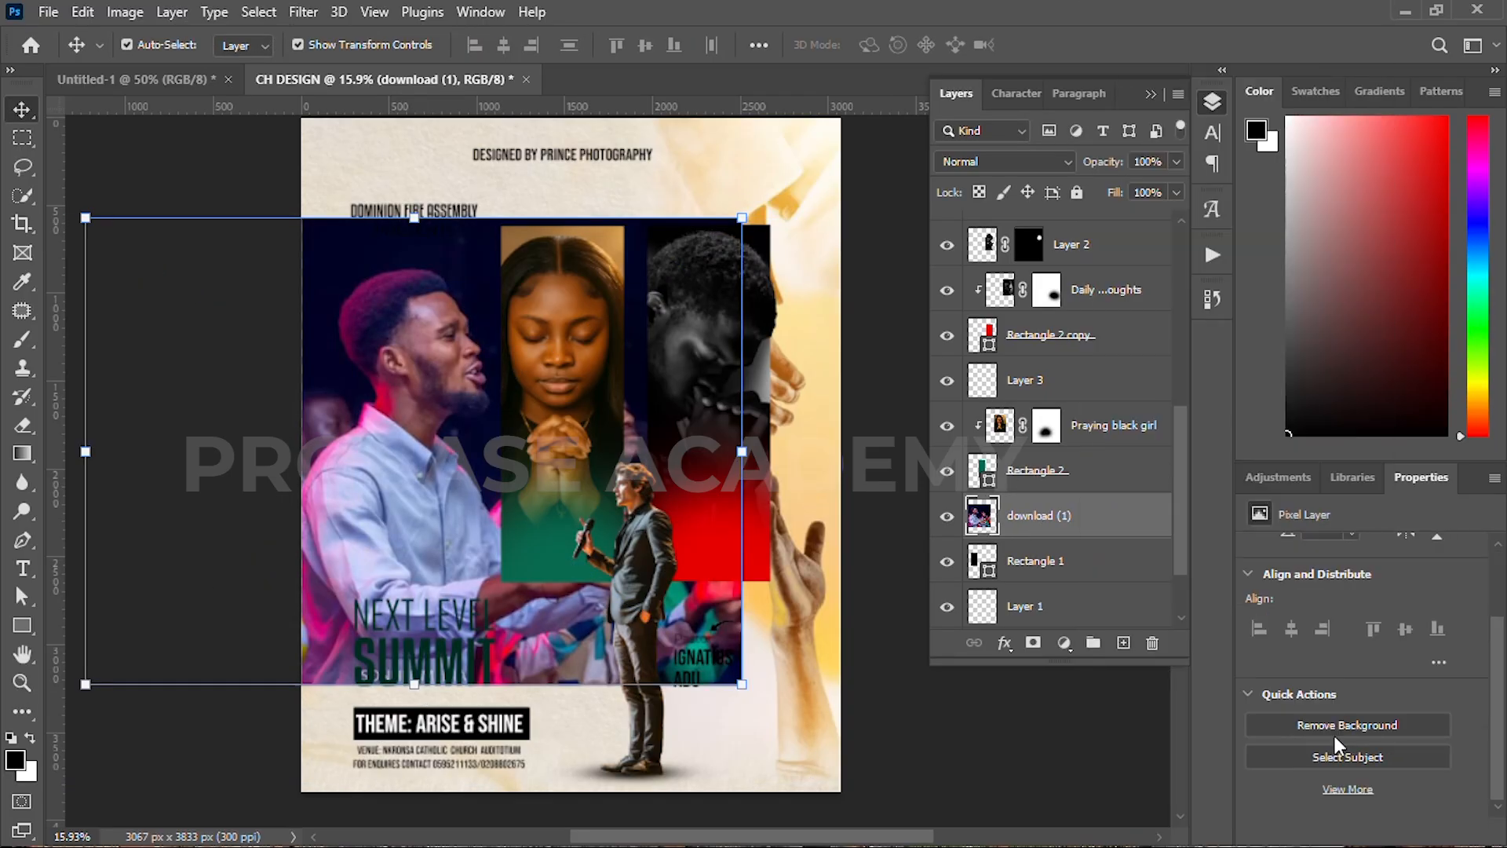
{"action": "left_click", "coordinate": [1347, 756]}
{"action": "key", "text": "ctrl+j"}
{"action": "left_click", "coordinate": [948, 518]}
{"action": "left_click", "coordinate": [1001, 580], "text": "alt"}
Step: Give Layer 4 a black mask and fade the framed photo's bottom to black
{"action": "left_click", "coordinate": [945, 520]}
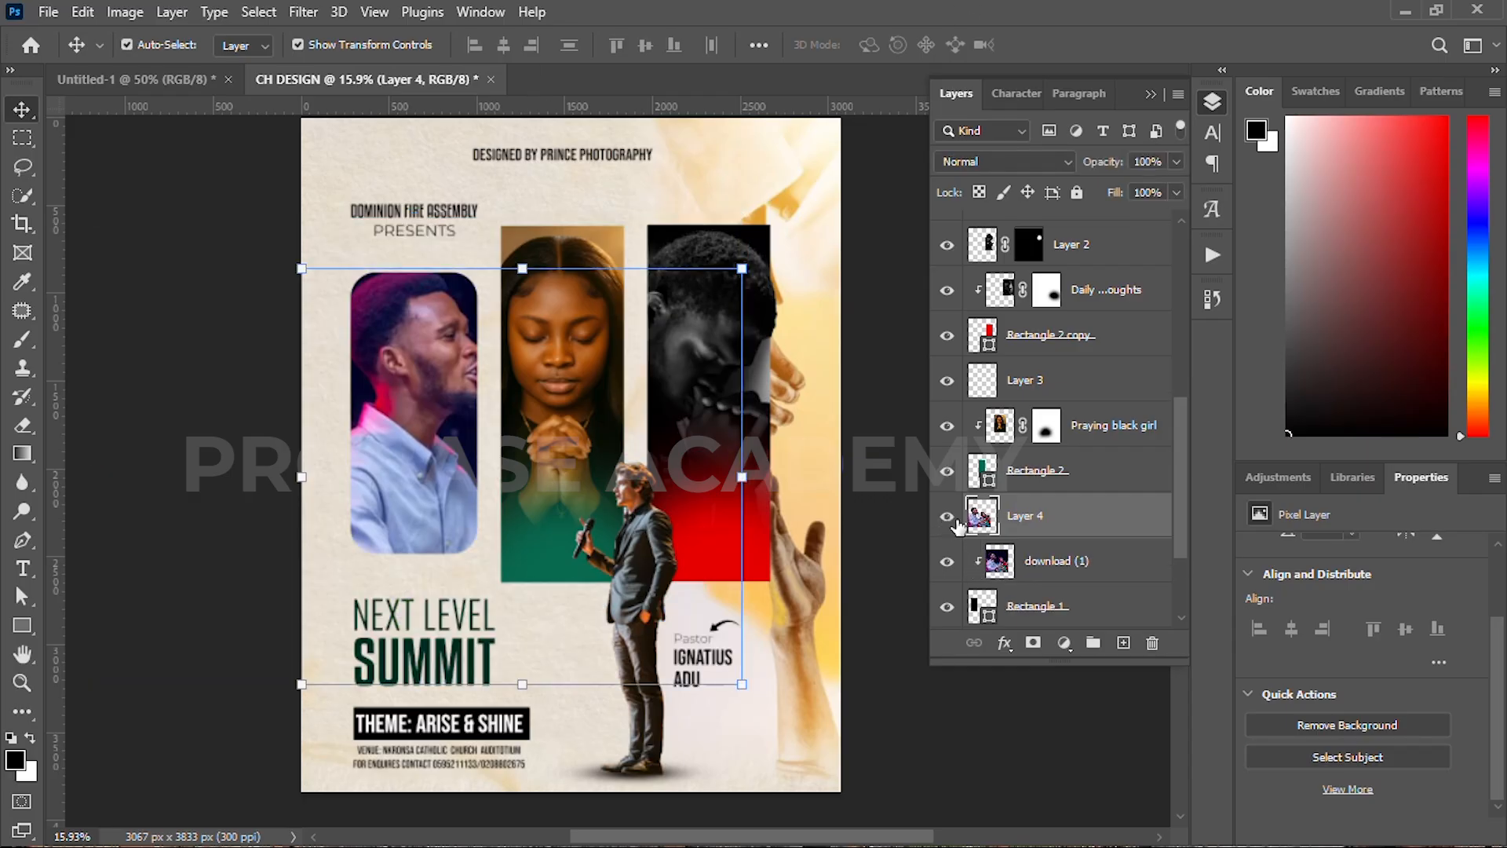
{"action": "left_click", "coordinate": [1029, 644], "text": "alt"}
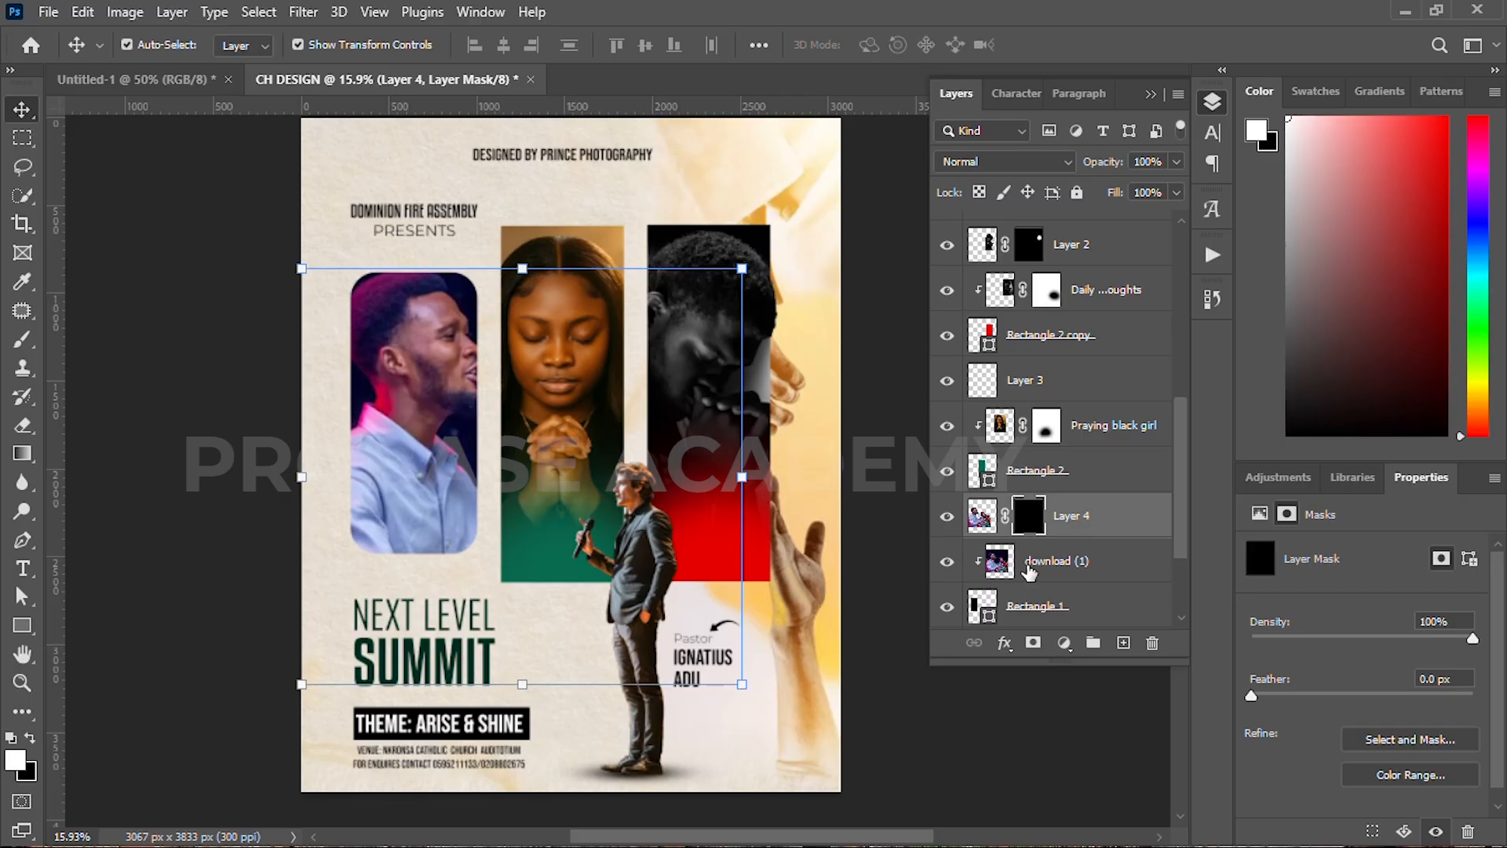
{"action": "left_click", "coordinate": [1029, 572]}
{"action": "left_click", "coordinate": [1033, 643]}
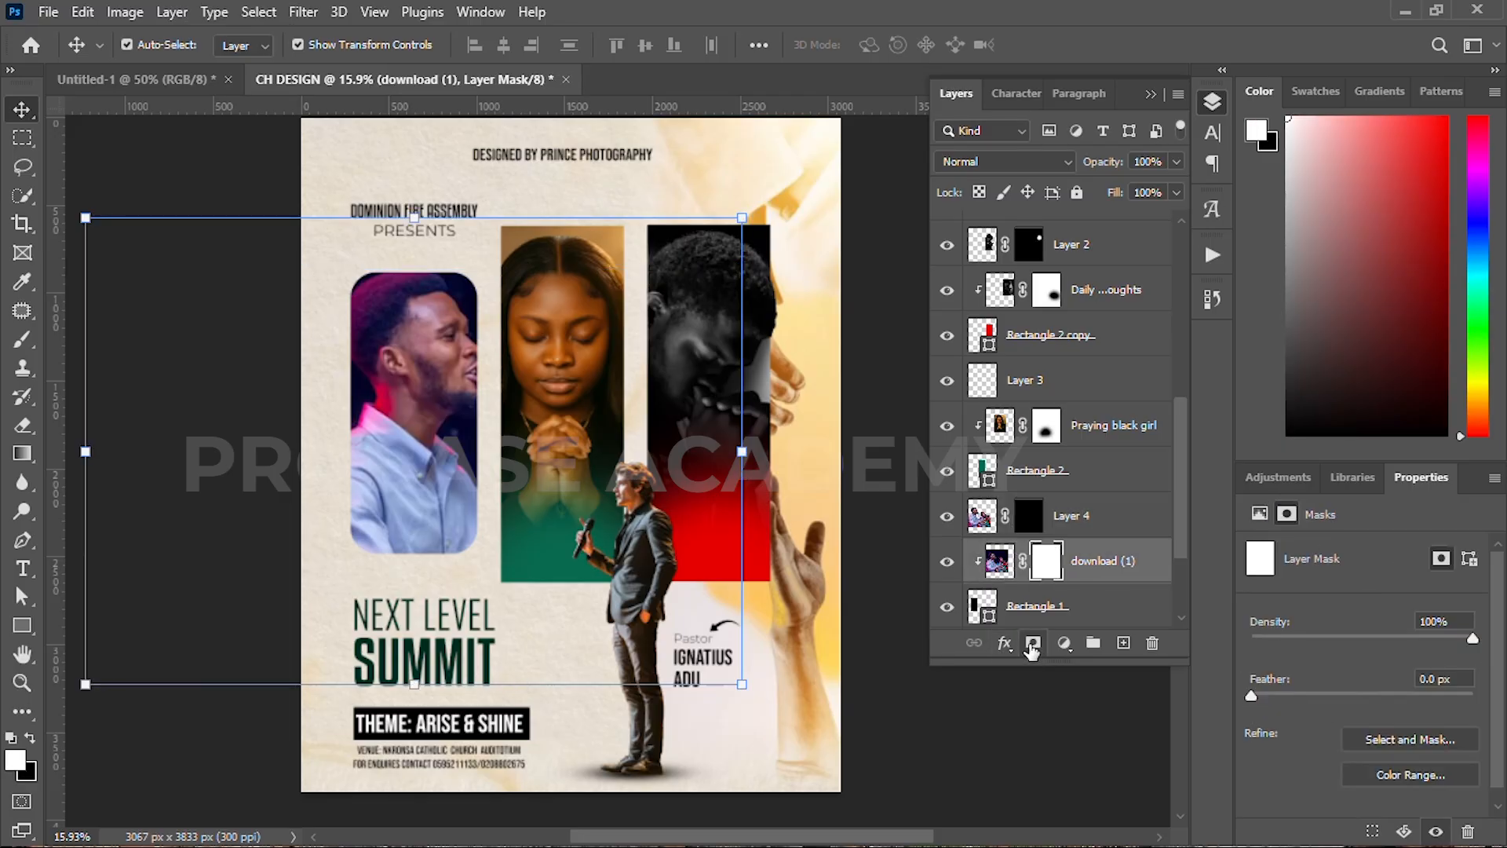
{"action": "key", "text": "b"}
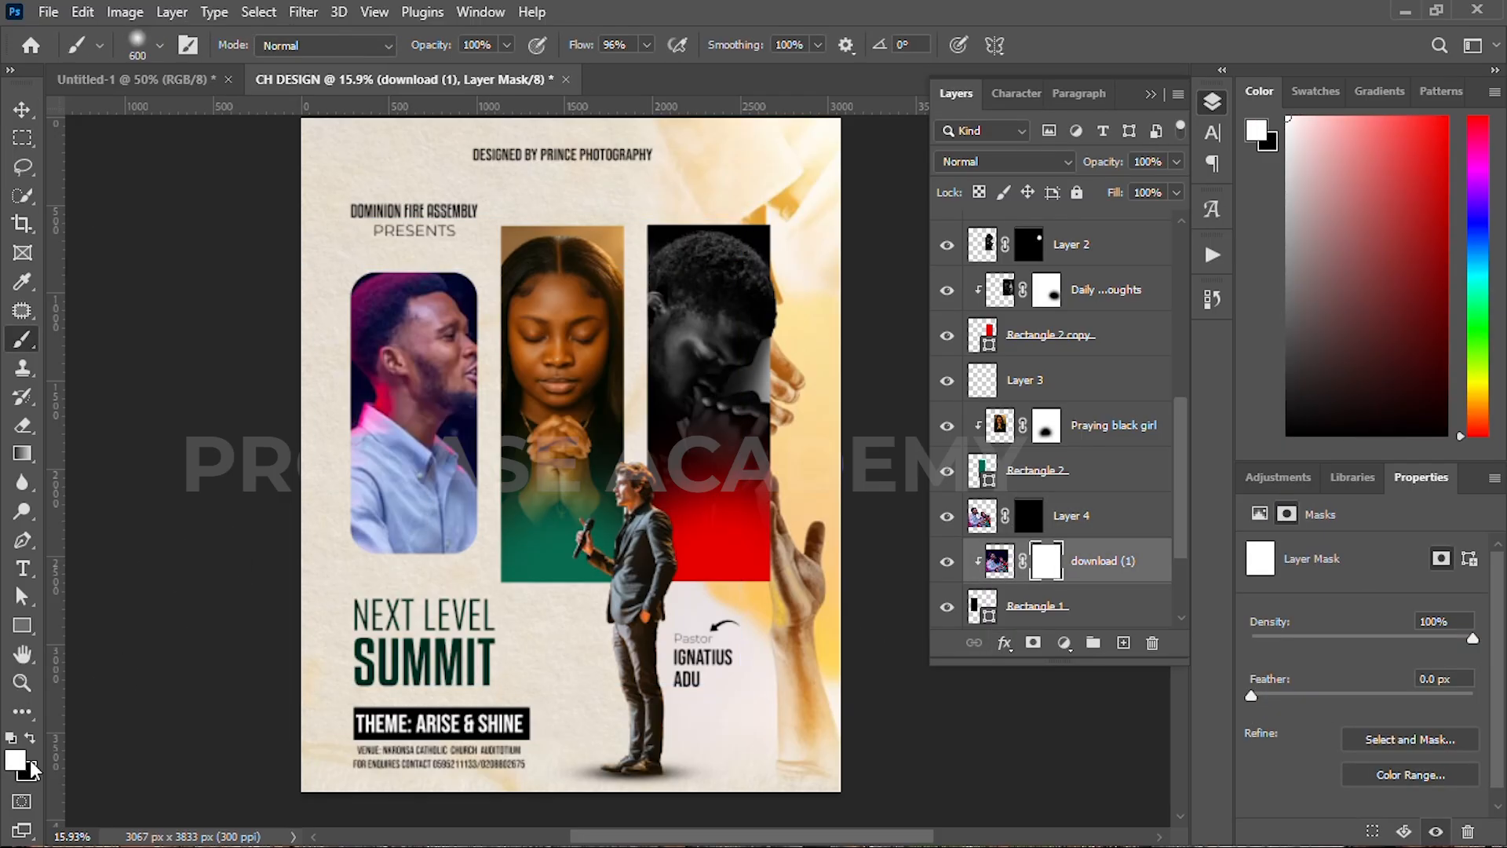
{"action": "key", "text": "x"}
{"action": "key", "text": "bracketright"}
{"action": "key", "text": "bracketright"}
{"action": "key", "text": "bracketright"}
{"action": "key", "text": "bracketright"}
{"action": "key", "text": "bracketright"}
{"action": "mouse_move", "coordinate": [403, 548]}
{"action": "left_mouse_down"}
{"action": "mouse_move", "coordinate": [441, 564]}
{"action": "mouse_move", "coordinate": [302, 562]}
{"action": "left_mouse_up"}
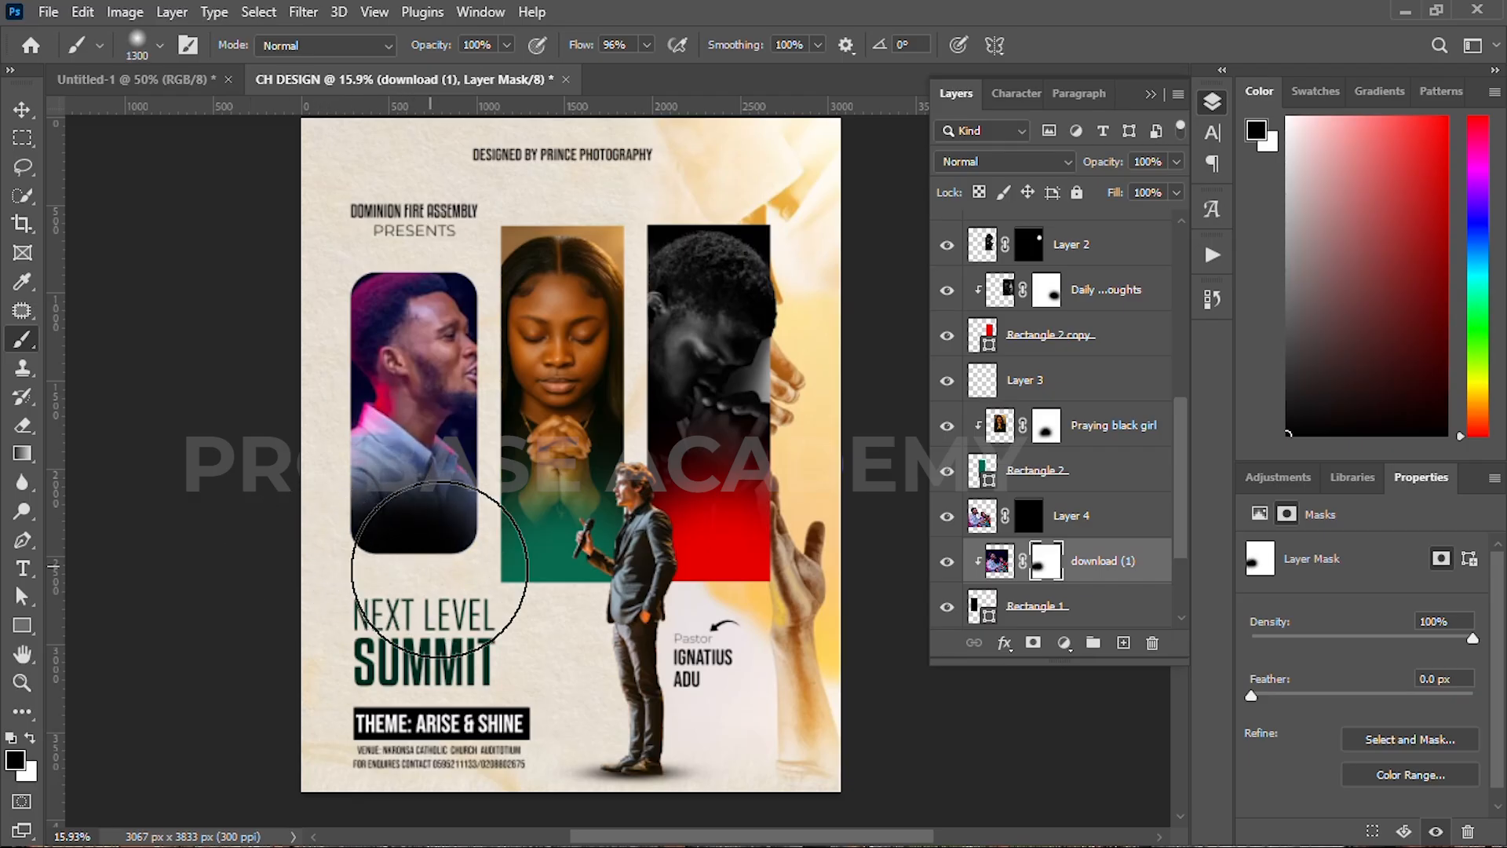
Step: Paint white on Layer 4's mask to reveal the man's face and head above the panel
{"action": "key", "text": "bracketright"}
{"action": "key", "text": "bracketright"}
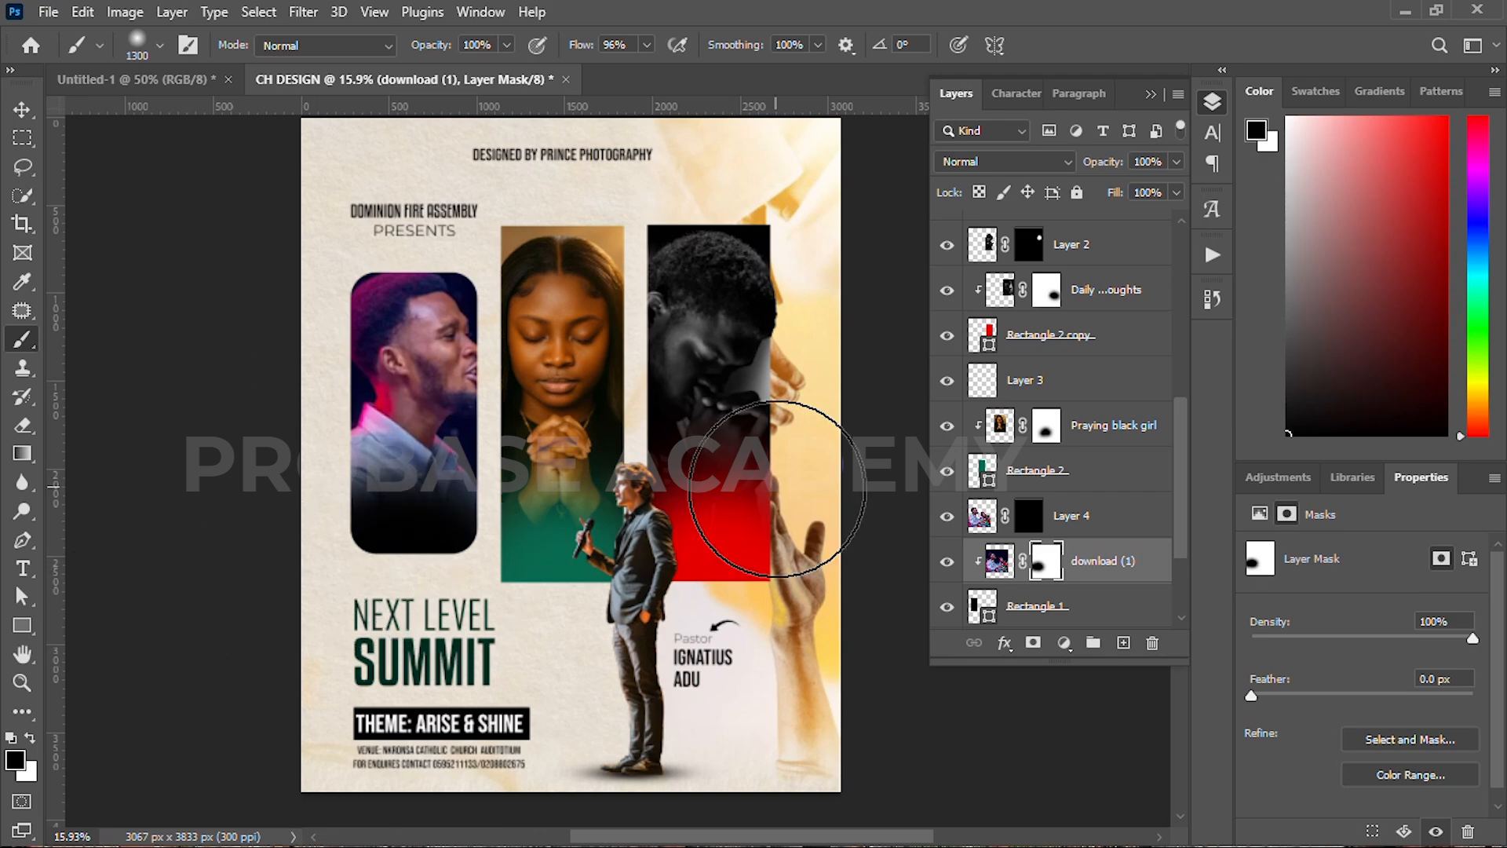
{"action": "left_click", "coordinate": [1032, 520]}
{"action": "key", "text": "x"}
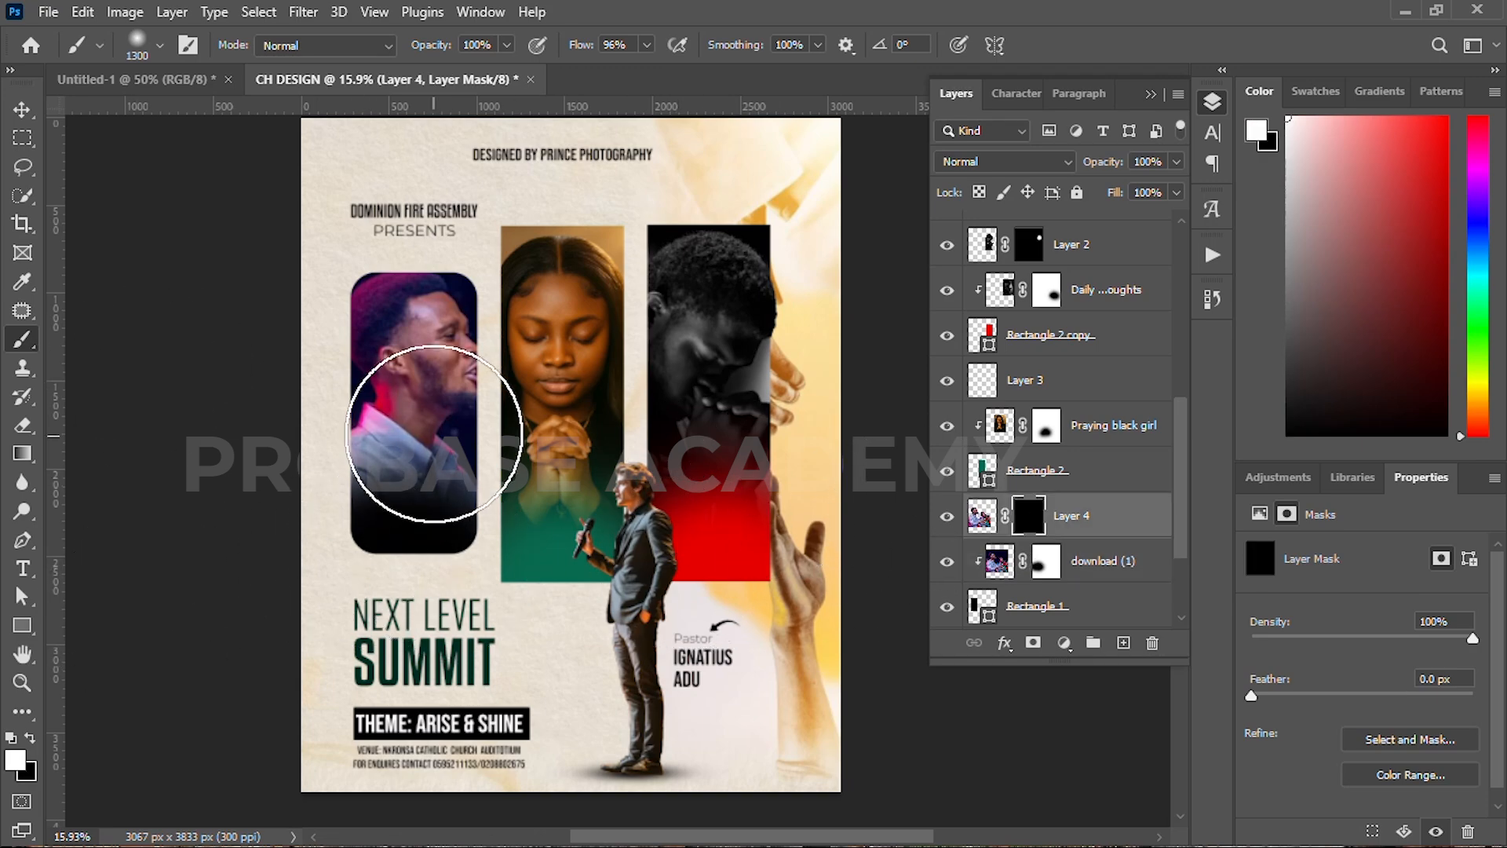
{"action": "key", "text": "bracketleft"}
{"action": "key", "text": "bracketleft"}
{"action": "key", "text": "bracketleft"}
{"action": "key", "text": "bracketleft"}
{"action": "key", "text": "bracketleft"}
{"action": "key", "text": "bracketleft"}
{"action": "key", "text": "bracketleft"}
{"action": "key", "text": "bracketleft"}
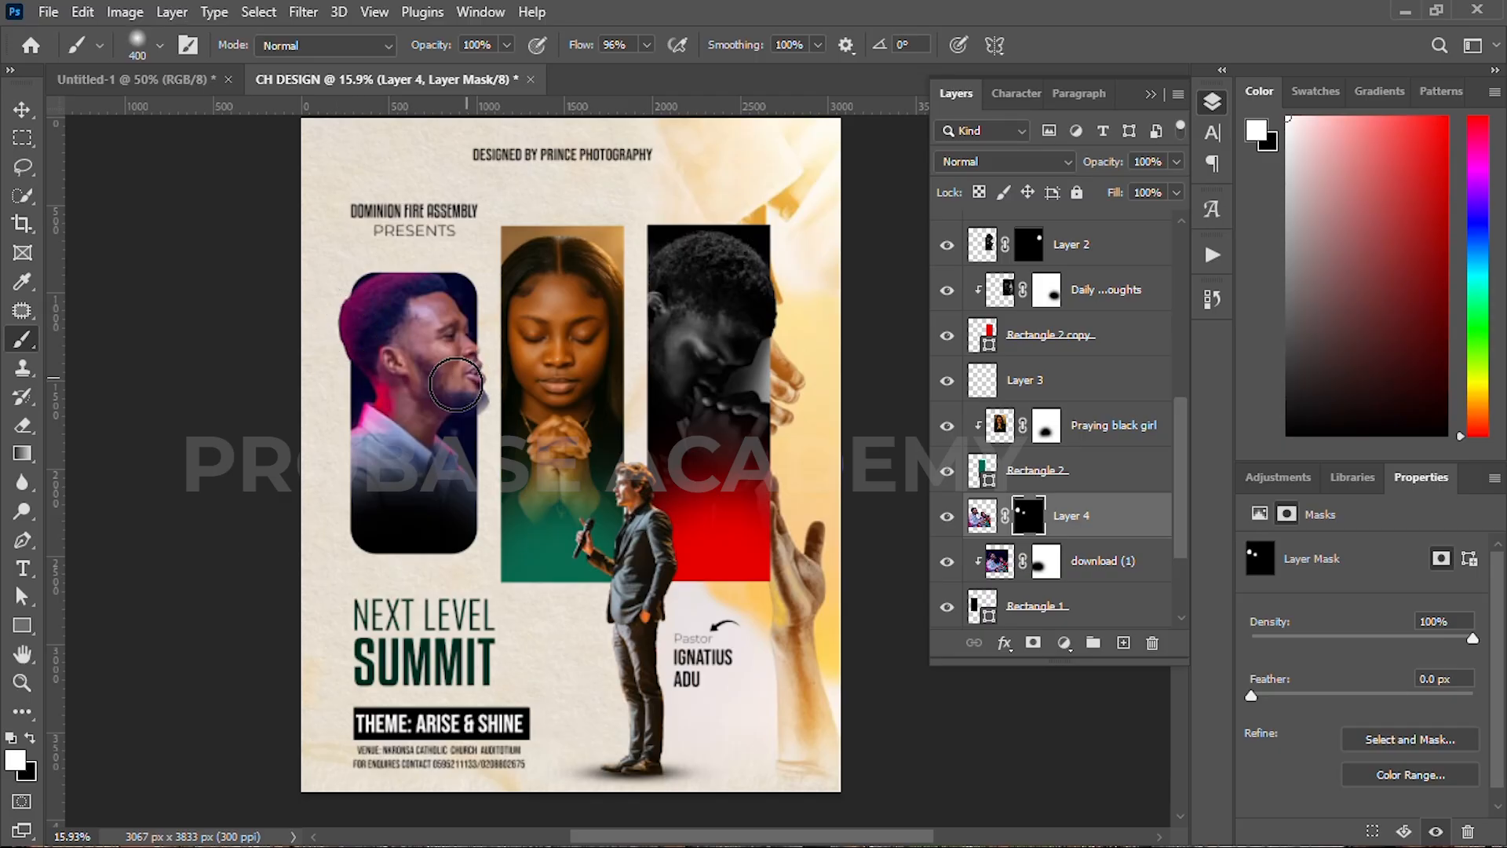
{"action": "left_click_drag", "start_coordinate": [468, 399], "coordinate": [466, 382]}
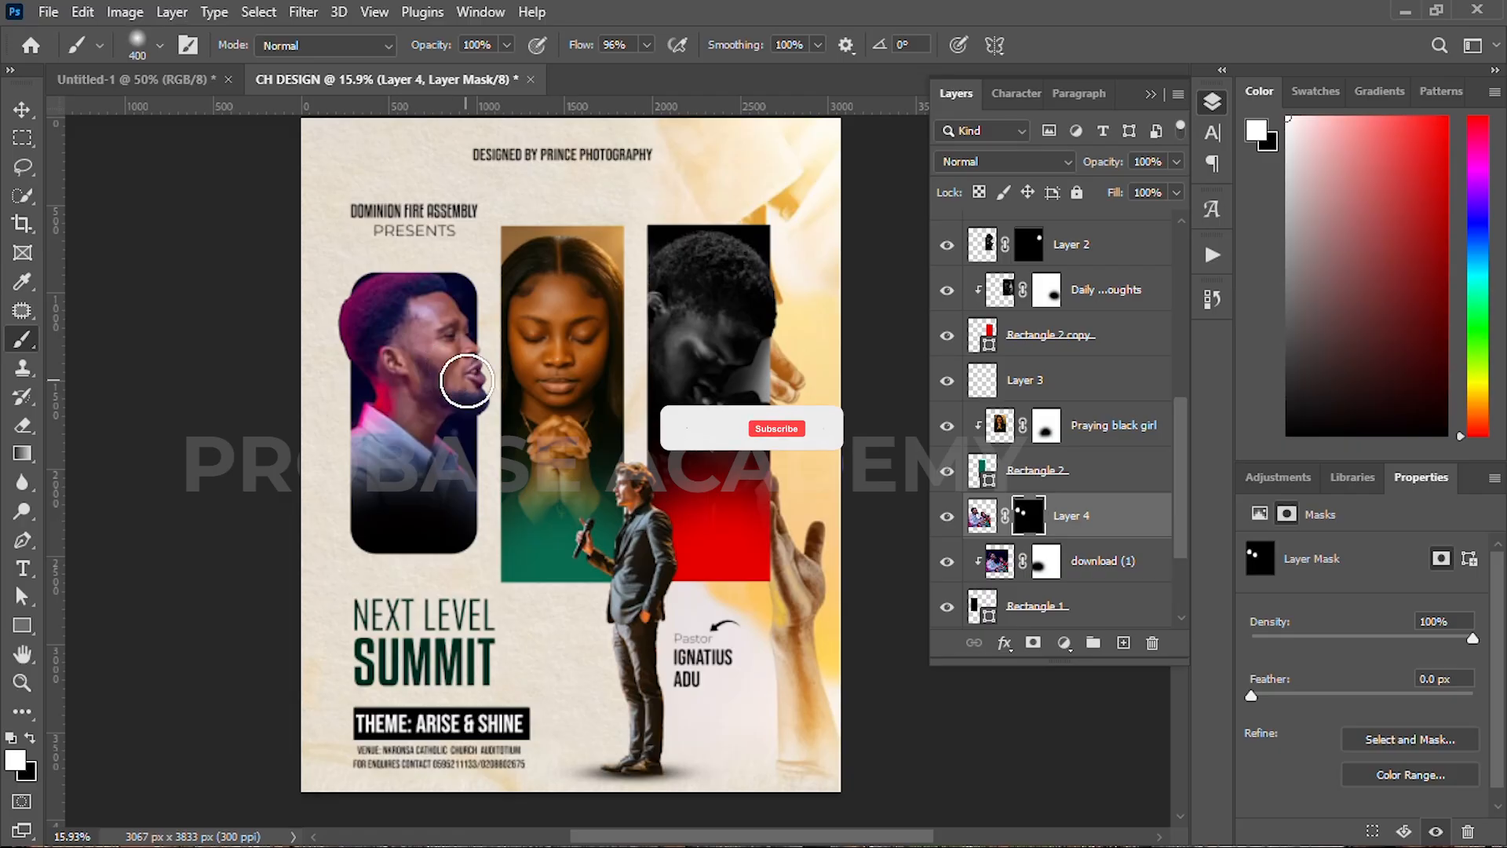
{"action": "left_click_drag", "start_coordinate": [400, 291], "coordinate": [411, 284]}
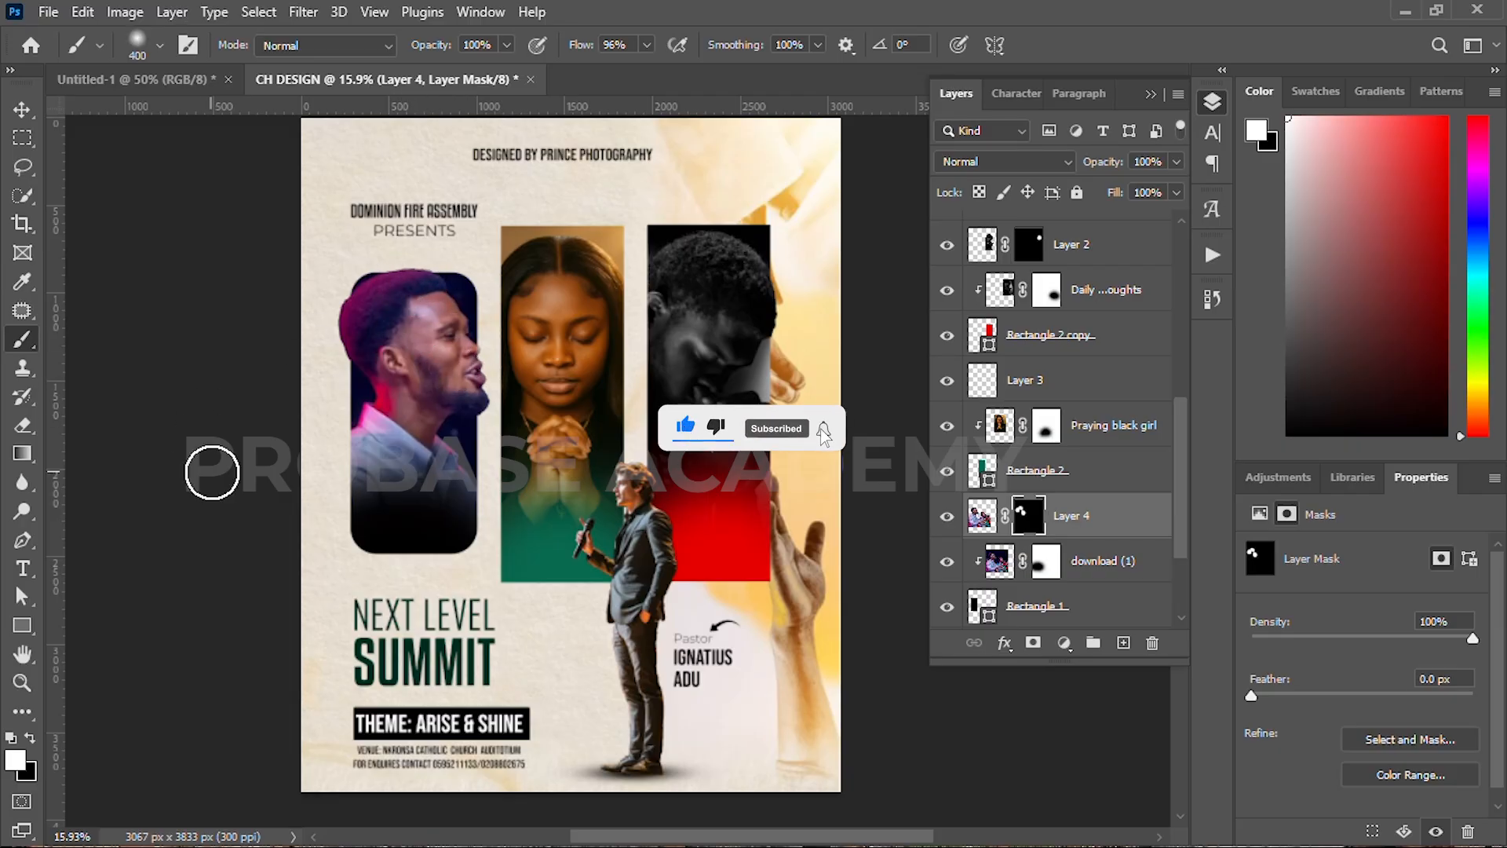
{"action": "key", "text": "v"}
{"action": "left_click", "coordinate": [298, 471]}
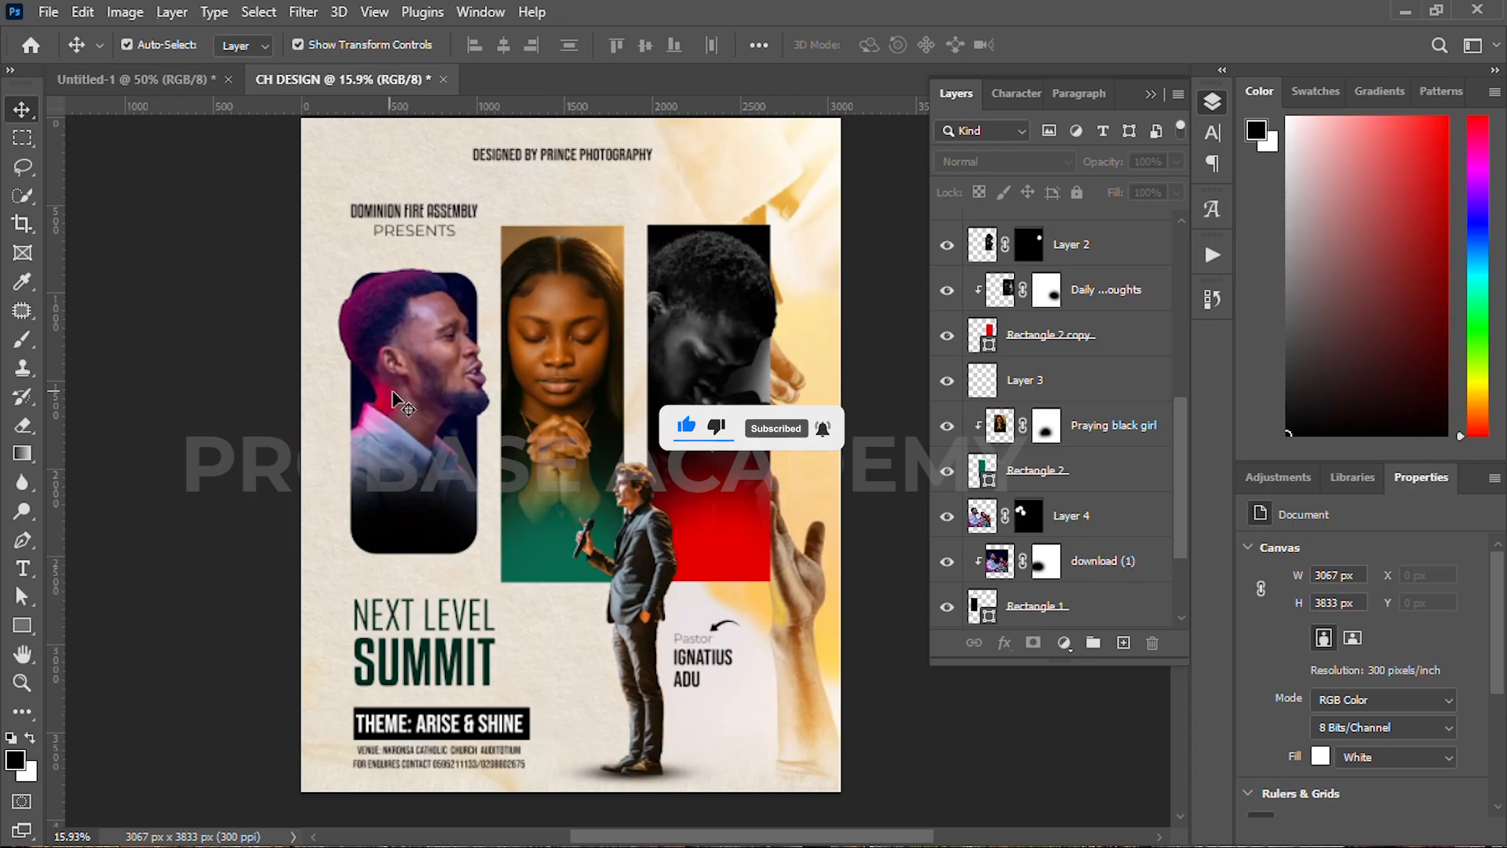
{"action": "scroll", "coordinate": [454, 424], "scroll_direction": "down", "scroll_amount": 3}
{"action": "scroll", "coordinate": [454, 424], "scroll_direction": "up", "scroll_amount": 3}
{"action": "left_click", "coordinate": [439, 404]}
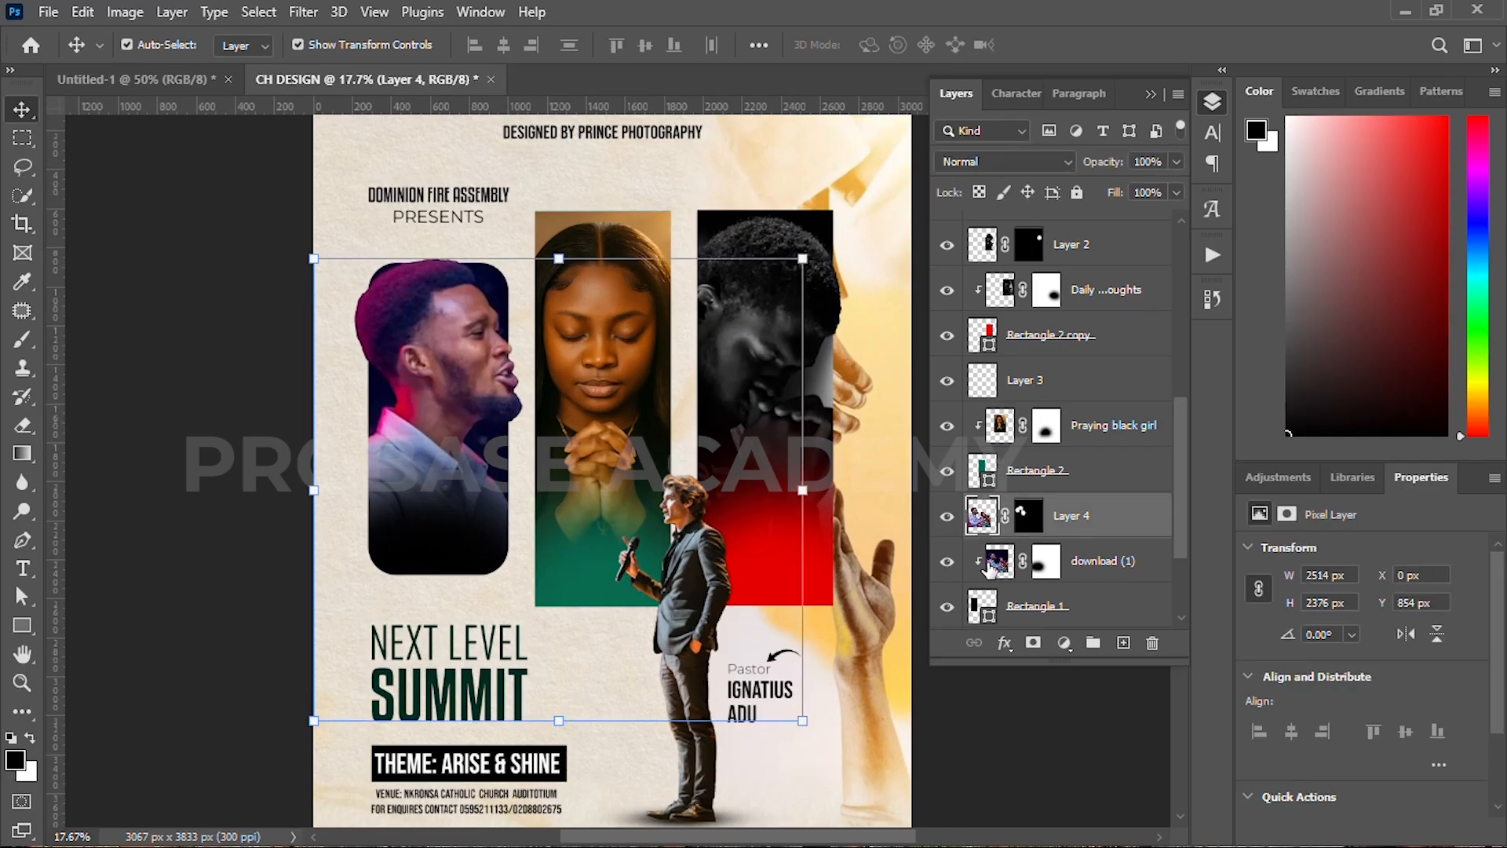
Step: Flip Layer 4 and download (1) horizontally so the man faces left, then start a text label in his panel
{"action": "left_click", "coordinate": [1109, 575], "text": "shift"}
{"action": "left_click", "coordinate": [804, 461]}
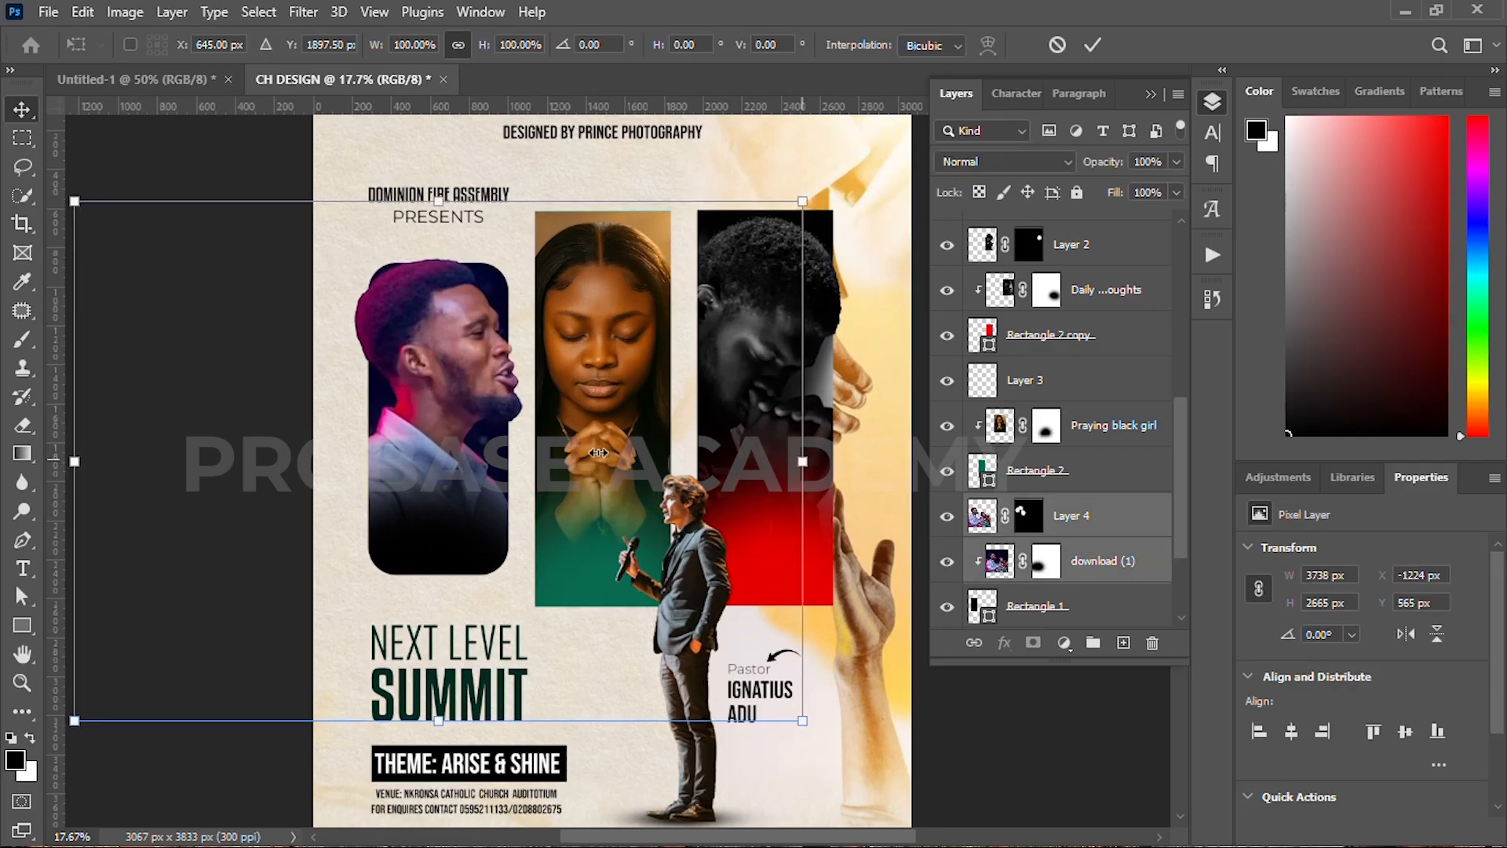
{"action": "right_click", "coordinate": [495, 450]}
{"action": "left_click", "coordinate": [557, 816]}
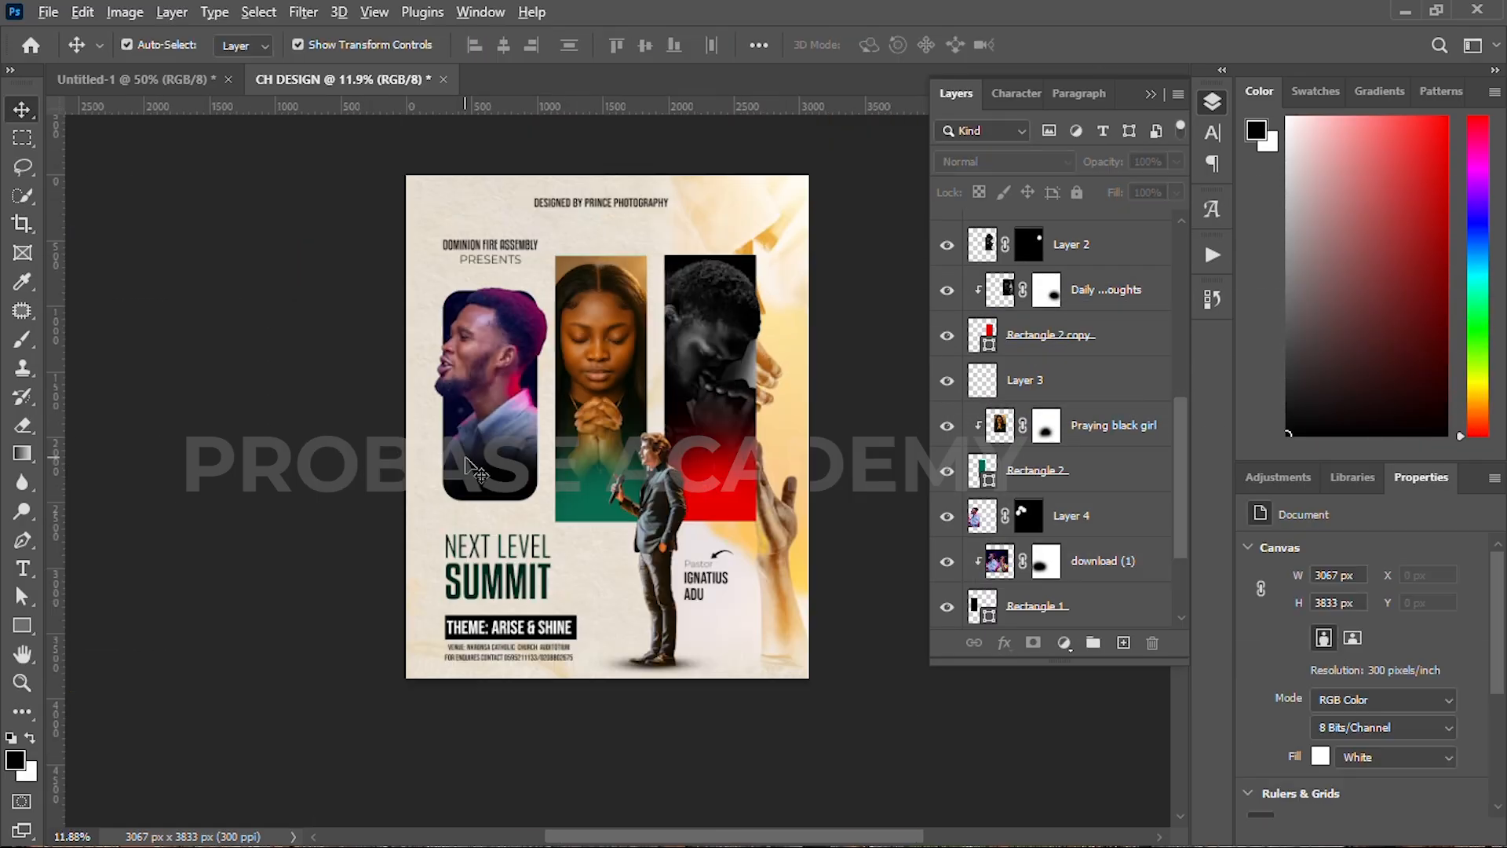
{"action": "scroll", "coordinate": [463, 440], "scroll_direction": "up", "scroll_amount": 5}
{"action": "key", "text": "t"}
{"action": "left_click", "coordinate": [491, 463]}
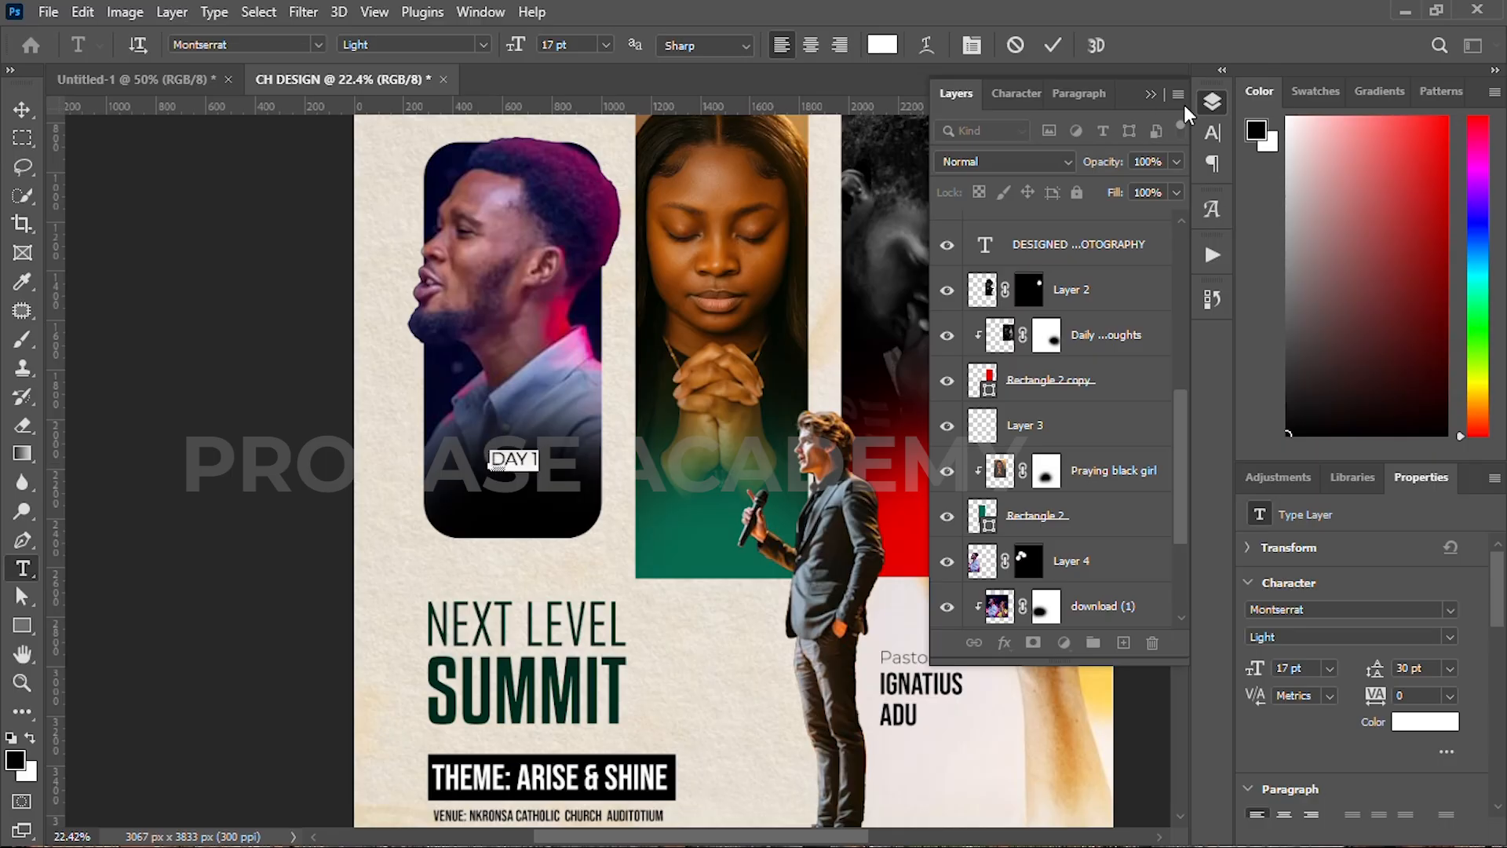
Step: Set DAY 1 in Bebas Neue at 40 pt and move it up-left in the panel
{"action": "left_click", "coordinate": [1016, 93]}
{"action": "left_click", "coordinate": [1079, 133]}
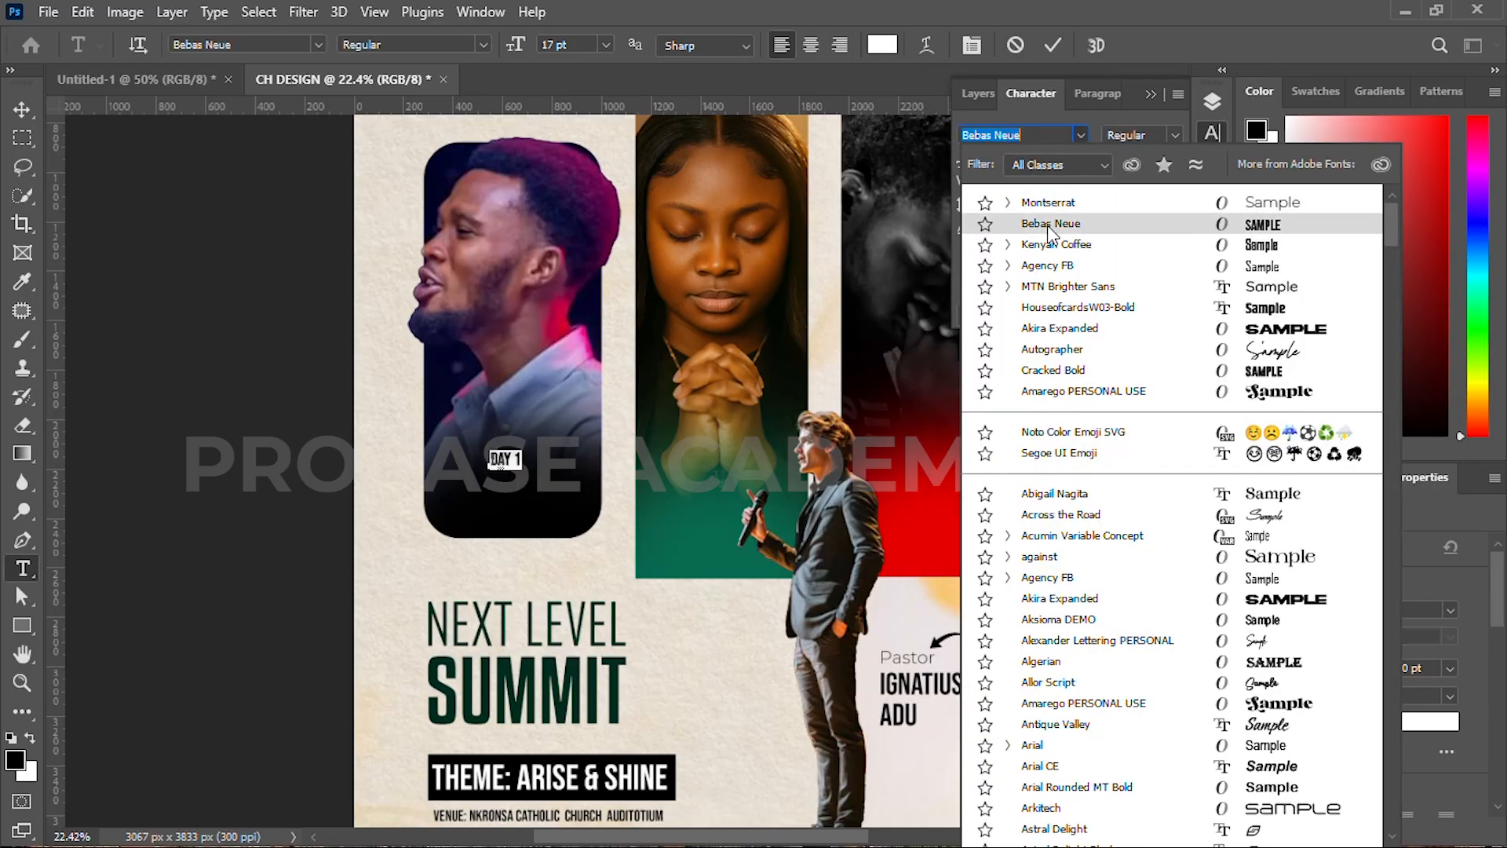
{"action": "left_click", "coordinate": [1048, 227]}
{"action": "left_click_drag", "start_coordinate": [965, 161], "coordinate": [992, 161]}
{"action": "left_click", "coordinate": [1053, 45]}
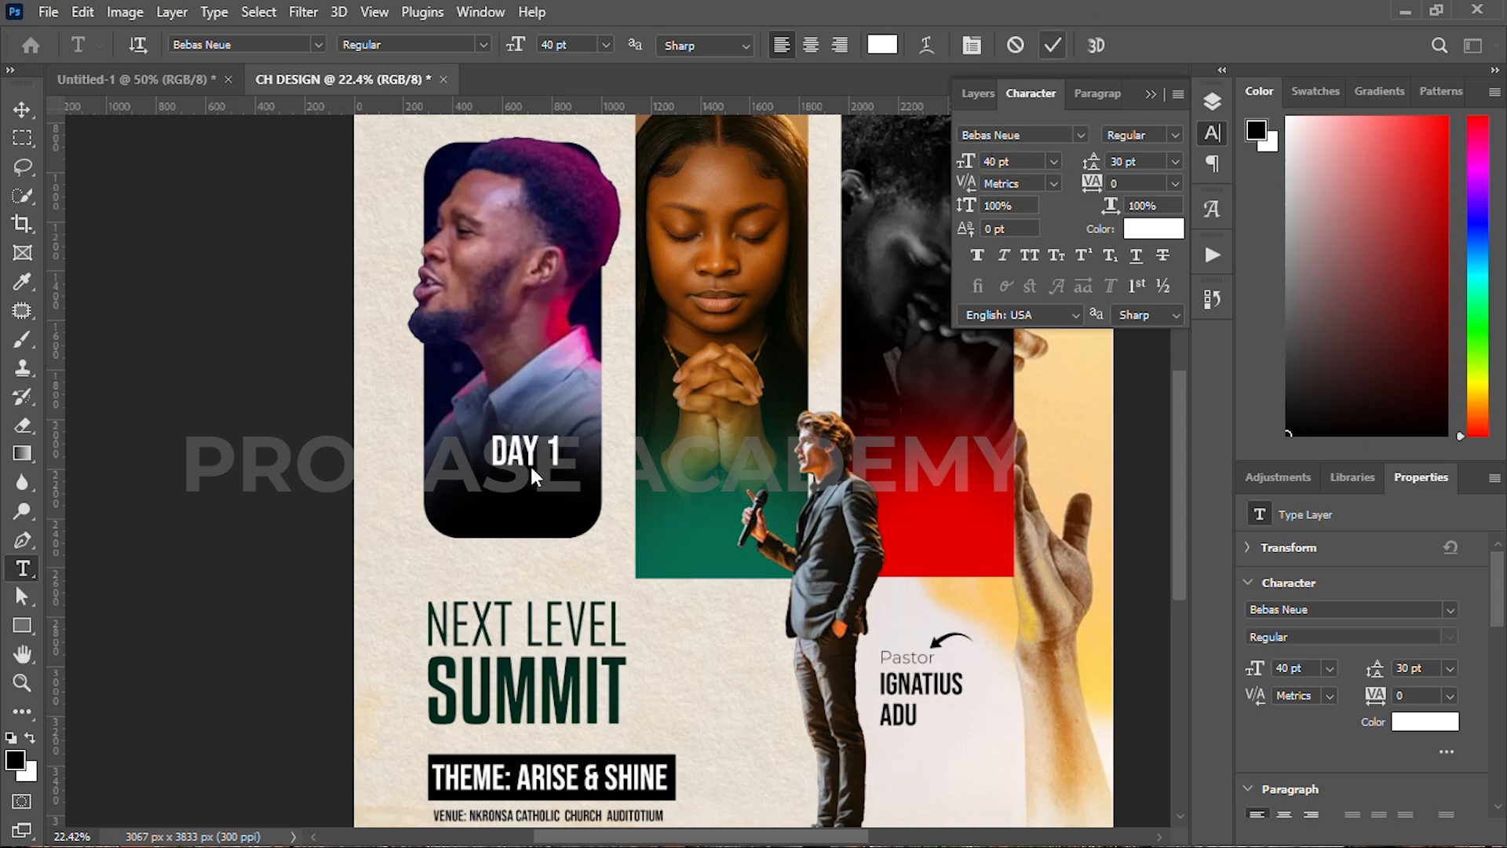
{"action": "key", "text": "v"}
{"action": "mouse_move", "coordinate": [523, 467]}
{"action": "left_mouse_down"}
{"action": "mouse_move", "coordinate": [508, 445]}
{"action": "mouse_move", "coordinate": [538, 459]}
{"action": "mouse_move", "coordinate": [538, 487]}
{"action": "left_mouse_up"}
Step: Retype a copy as 'FASTING & PRAYERS' in Agency FB 24 pt, placed just under DAY 1
{"action": "scroll", "coordinate": [451, 497], "scroll_direction": "up", "scroll_amount": 3}
{"action": "double_click", "coordinate": [538, 487]}
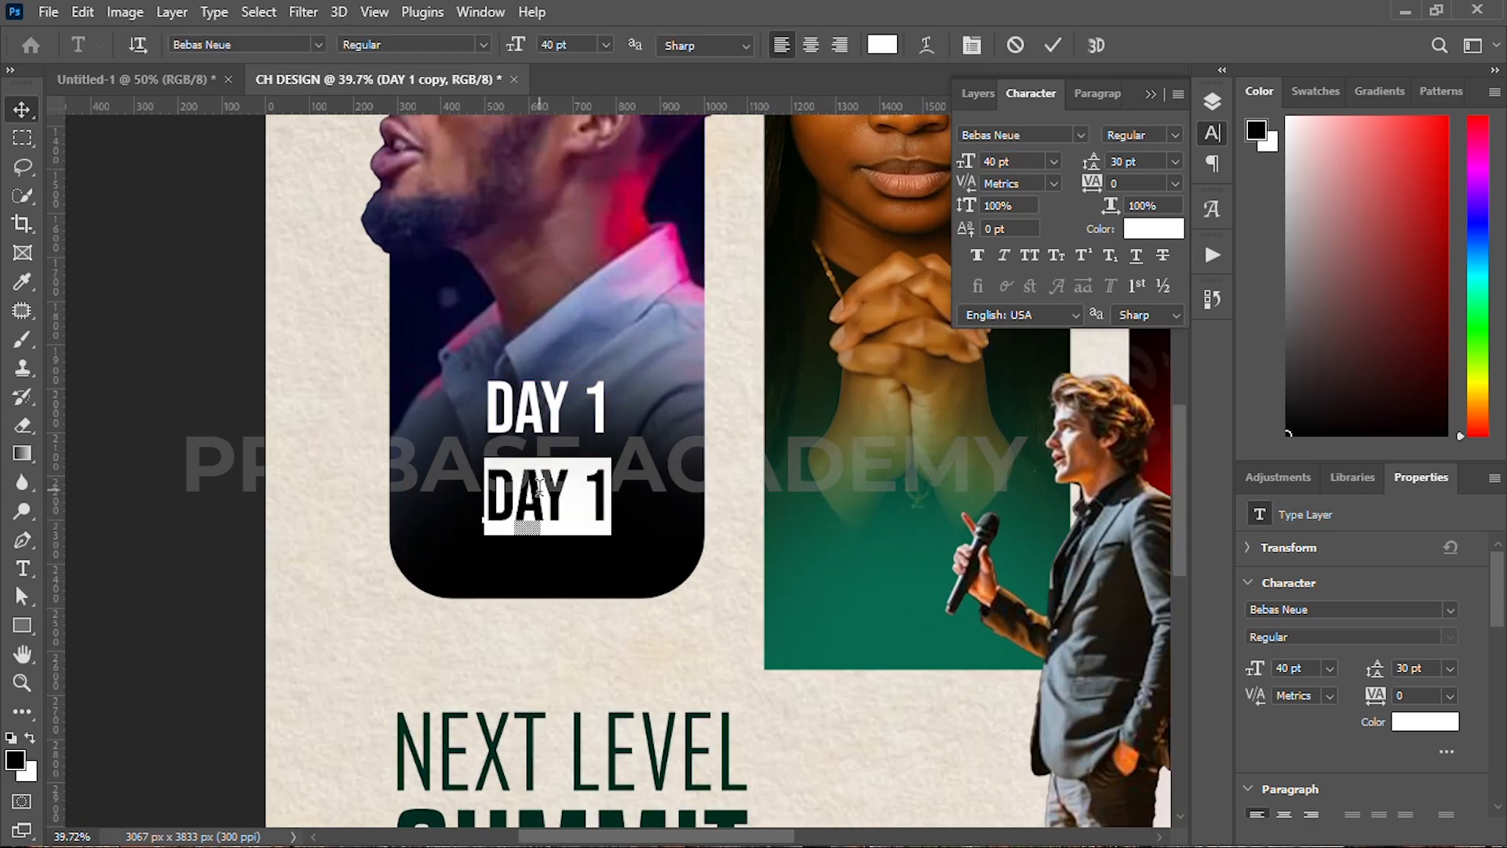
{"action": "type", "text": "FASTING & PRAYERR"}
{"action": "key", "text": "BackSpace"}
{"action": "type", "text": "S"}
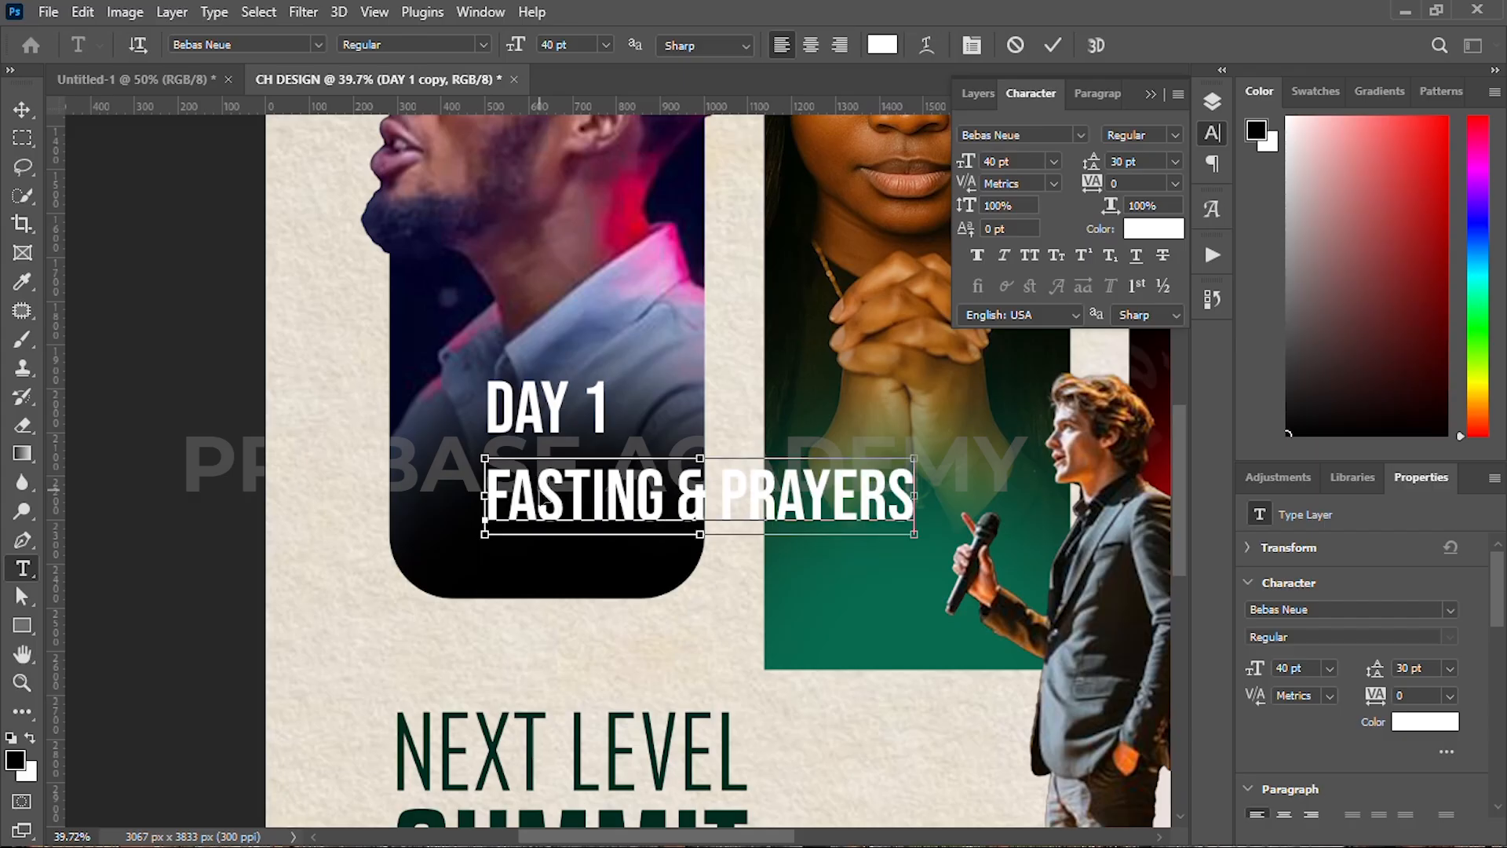
{"action": "key", "text": "ctrl+a"}
{"action": "left_click", "coordinate": [1079, 136]}
{"action": "left_click", "coordinate": [979, 184]}
{"action": "left_click_drag", "start_coordinate": [967, 166], "coordinate": [951, 171]}
{"action": "left_click_drag", "start_coordinate": [436, 473], "coordinate": [391, 482]}
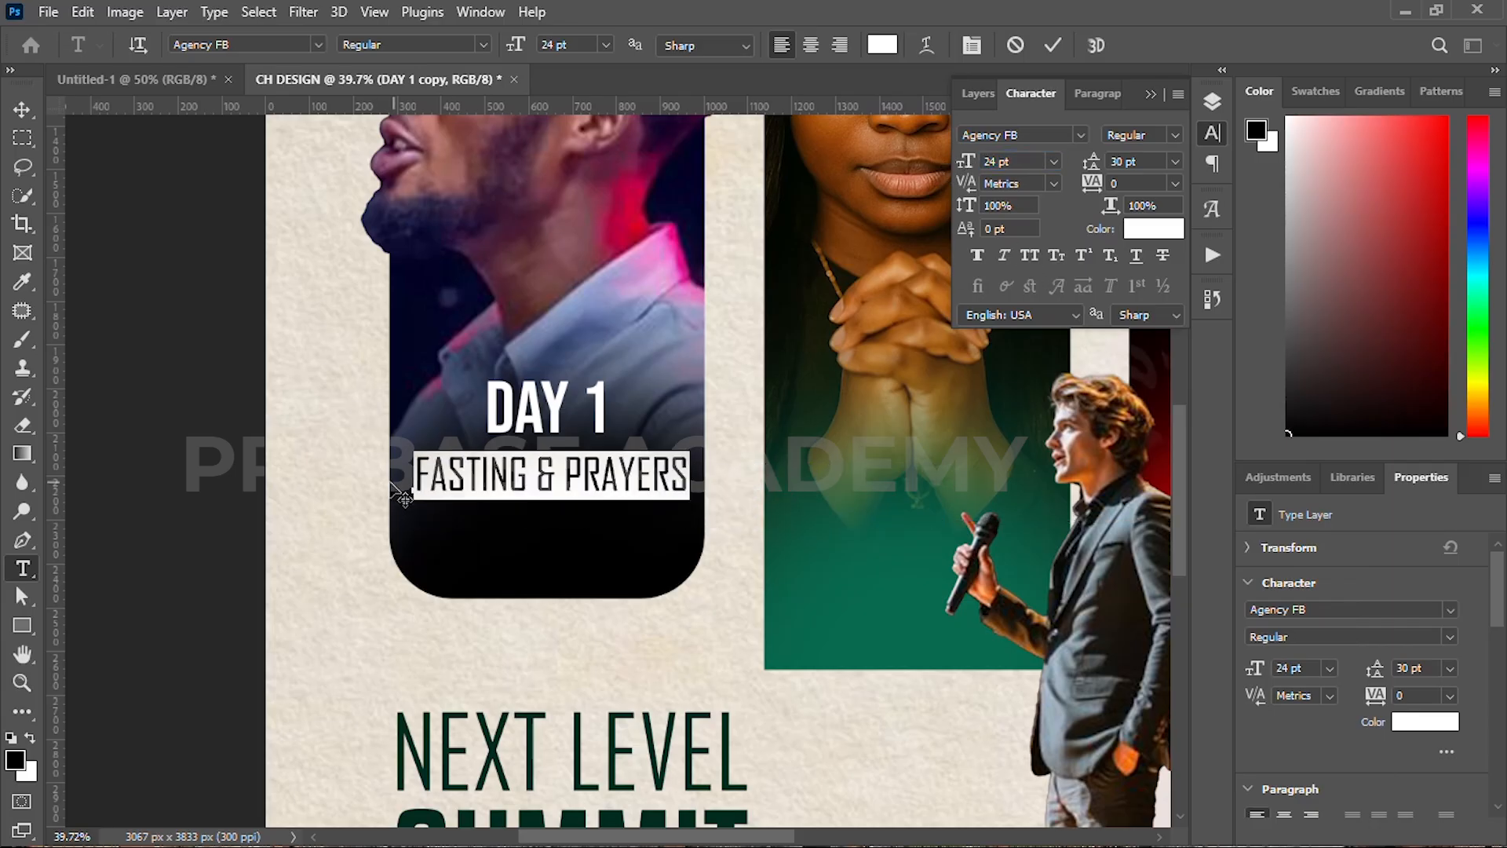
{"action": "left_click", "coordinate": [1052, 45]}
Step: Duplicate DAY 1 below it and retype it as 'THURS 25TH DEC' at 26 pt
{"action": "key", "text": "v"}
{"action": "left_click", "coordinate": [547, 408]}
{"action": "left_click_drag", "start_coordinate": [547, 408], "coordinate": [549, 552]}
{"action": "double_click", "coordinate": [543, 549]}
{"action": "type", "text": "THUR"}
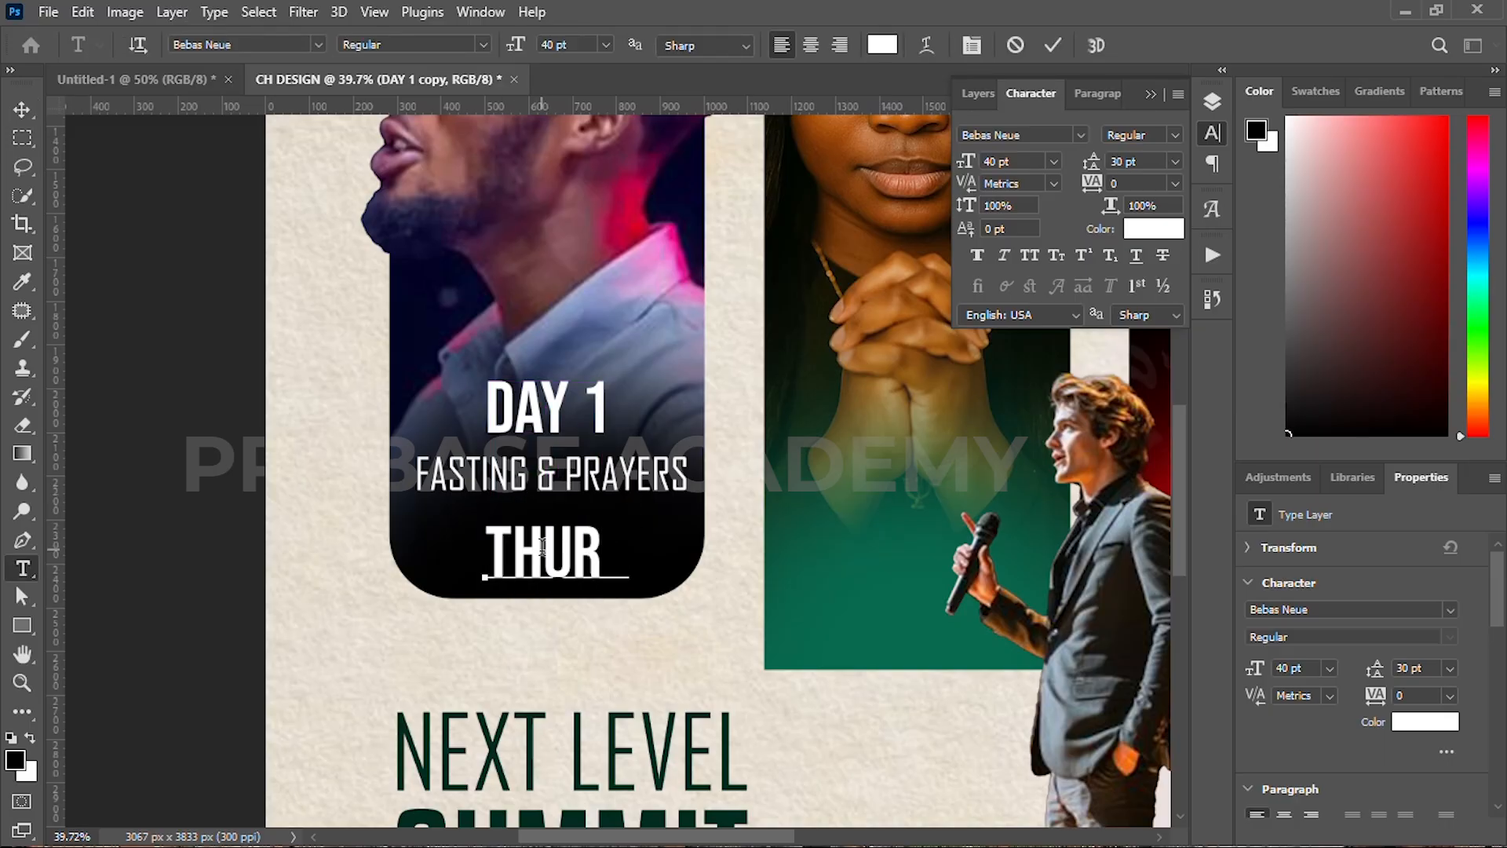
{"action": "type", "text": "S 25TH DEC"}
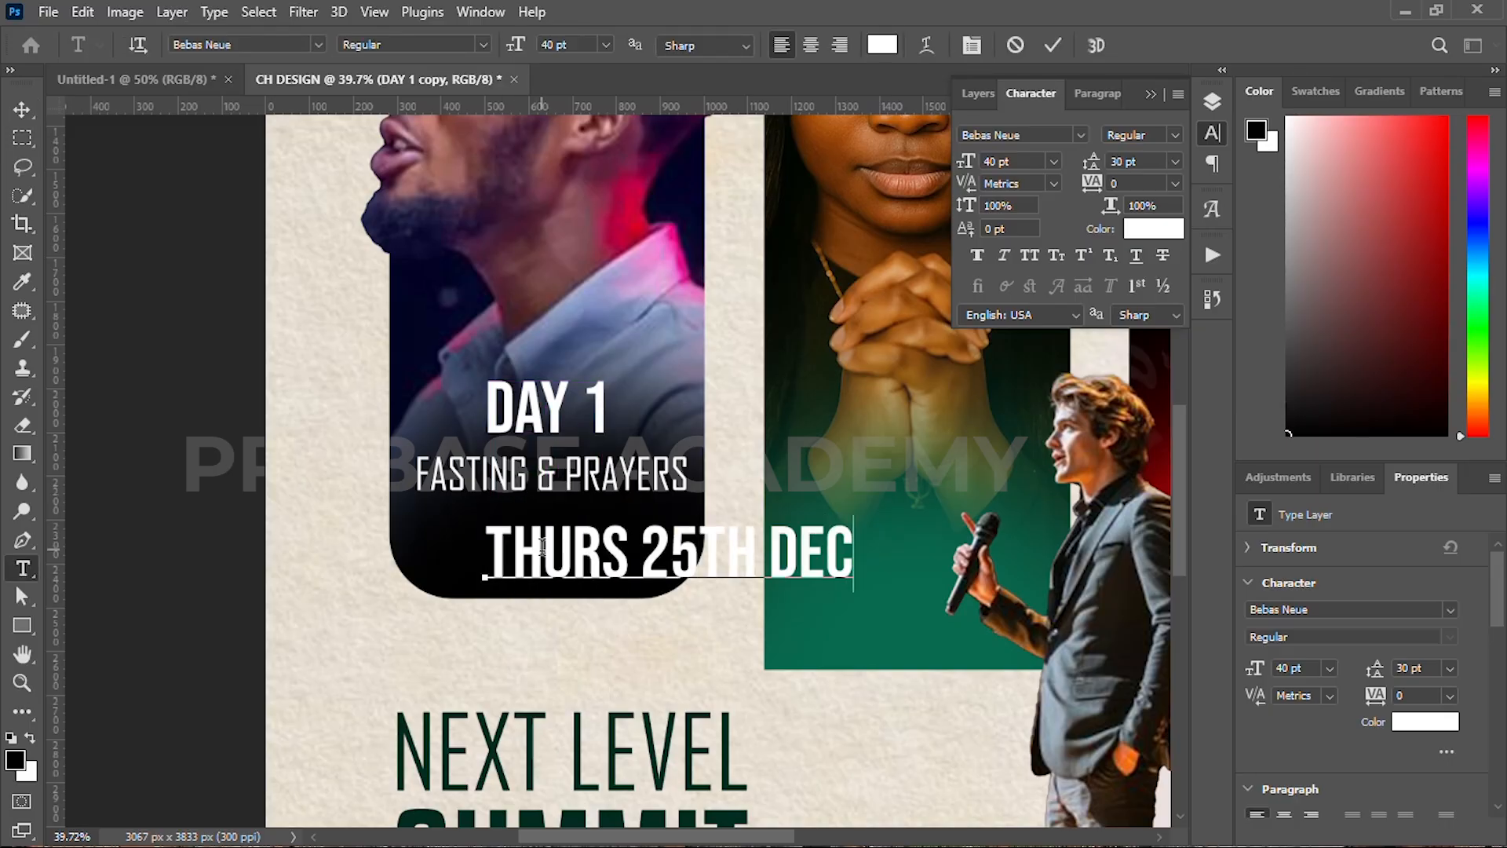
{"action": "key", "text": "ctrl+a"}
{"action": "left_click_drag", "start_coordinate": [967, 163], "coordinate": [953, 164]}
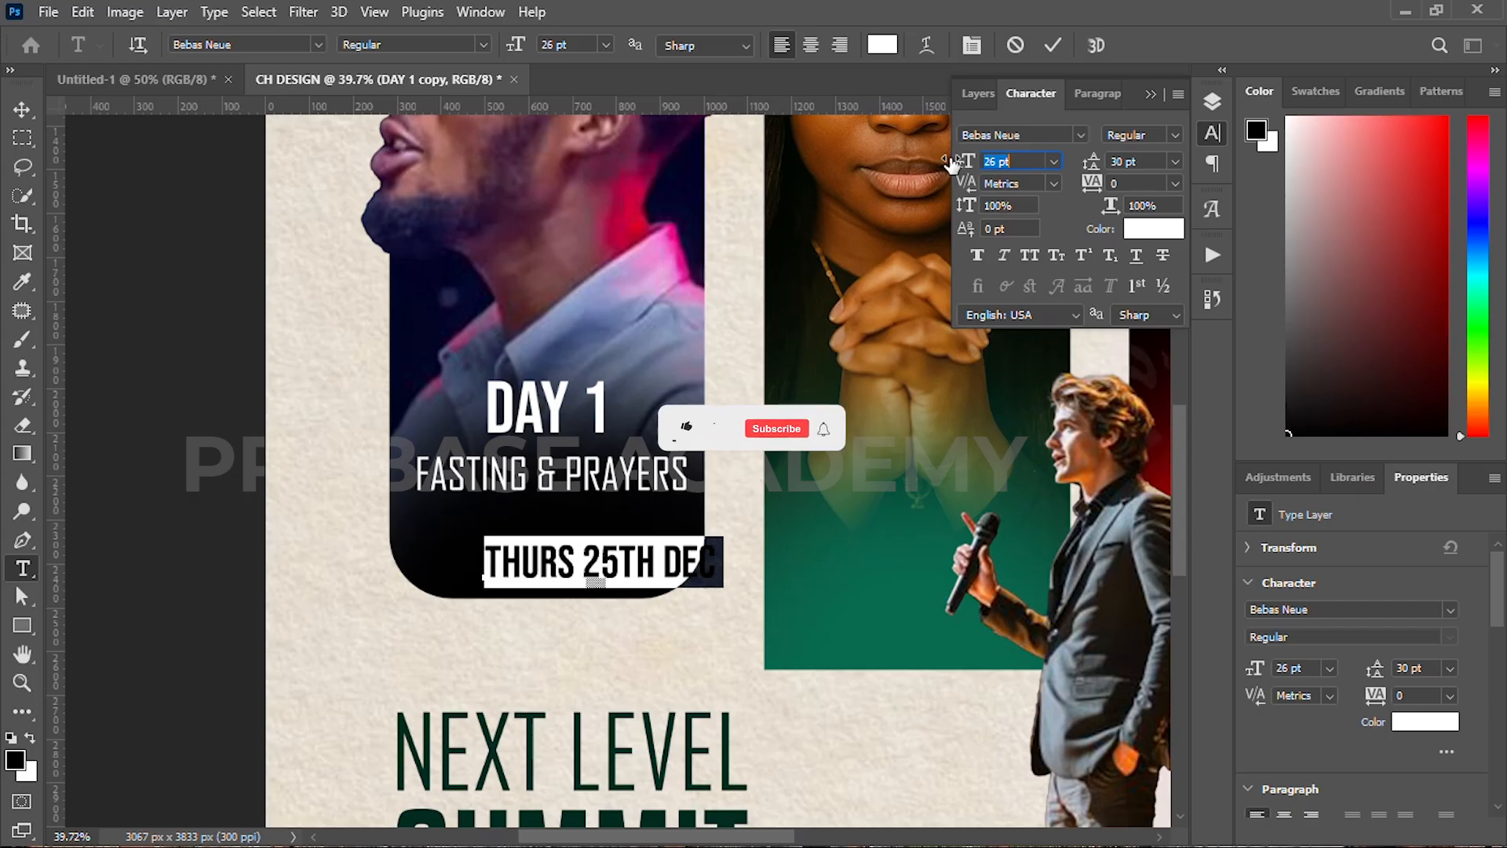
{"action": "left_click_drag", "start_coordinate": [447, 575], "coordinate": [388, 534]}
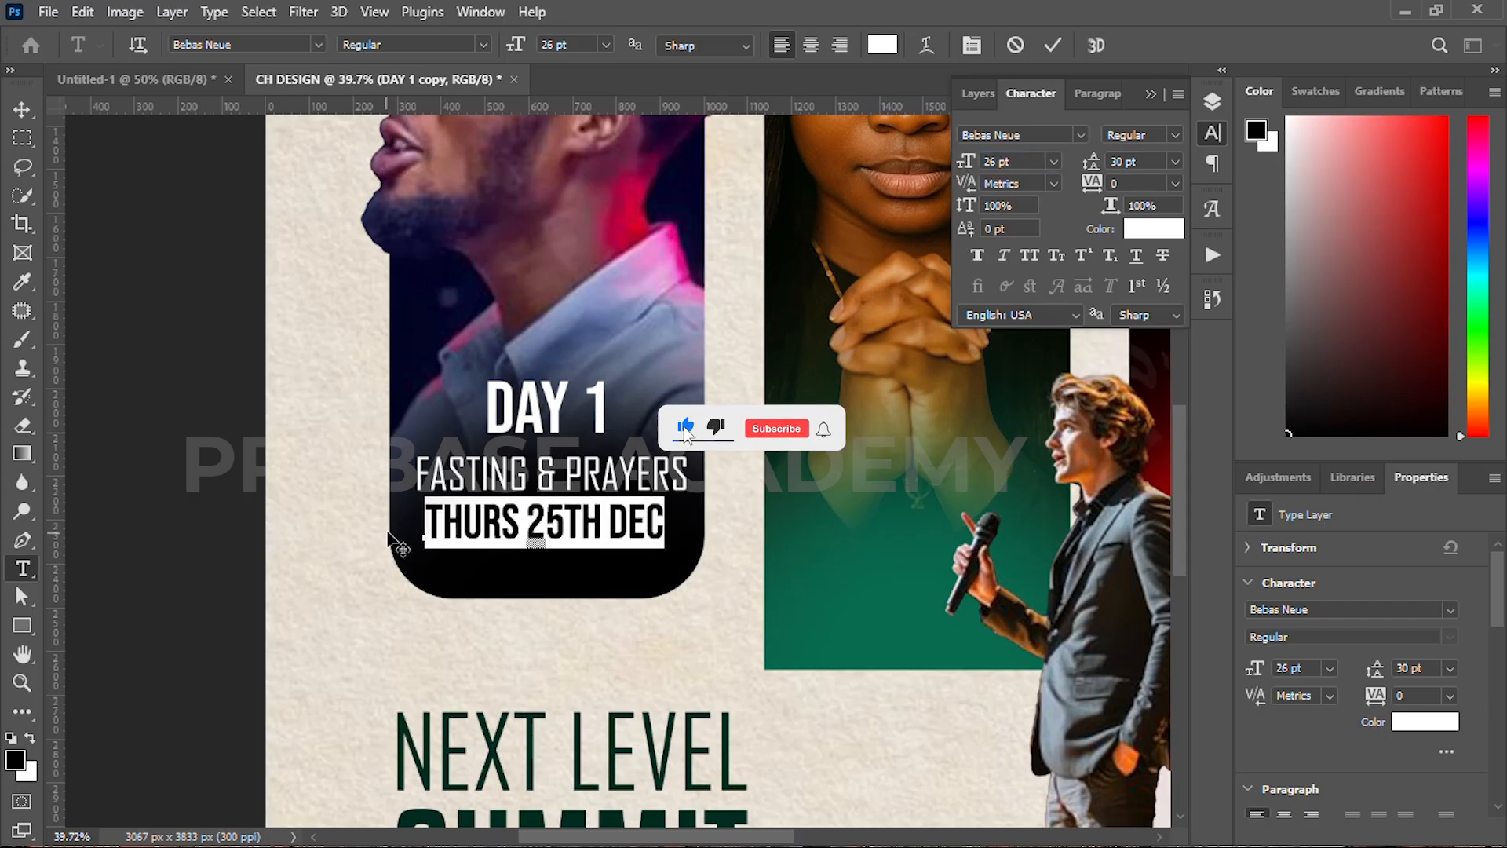
{"action": "left_click", "coordinate": [1055, 49]}
Step: Duplicate a line as 'JOHN 2:5', shrink it, and place it under the date
{"action": "left_click_drag", "start_coordinate": [623, 469], "coordinate": [617, 569]}
{"action": "double_click", "coordinate": [618, 564]}
{"action": "type", "text": "JOHN"}
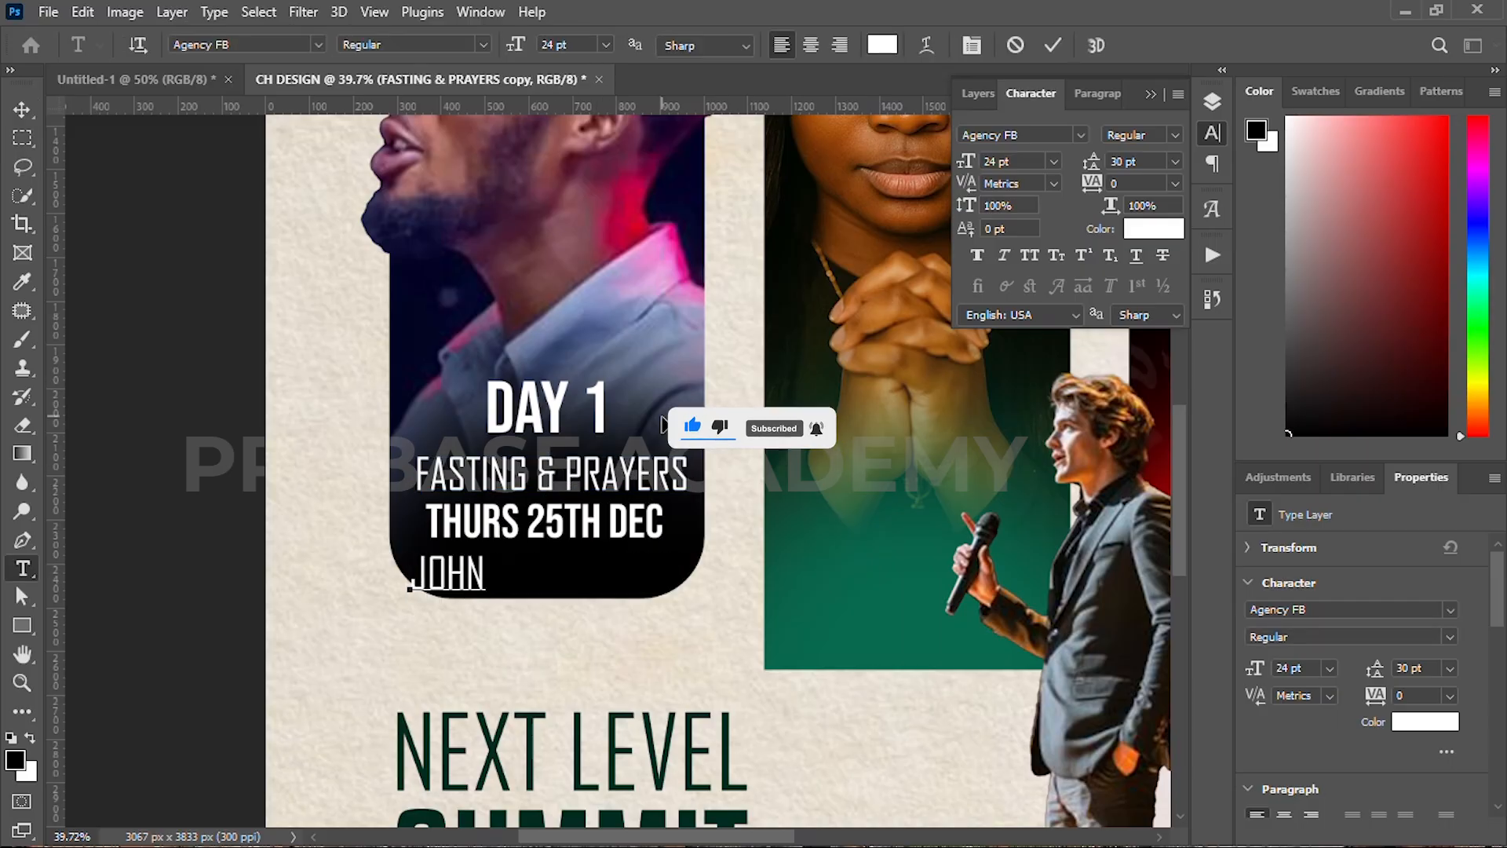
{"action": "type", "text": " 2:5"}
{"action": "left_click", "coordinate": [1053, 49]}
{"action": "scroll", "coordinate": [474, 577], "scroll_direction": "up", "scroll_amount": 1}
{"action": "left_click_drag", "start_coordinate": [471, 549], "coordinate": [488, 568]}
{"action": "key", "text": "Down"}
{"action": "key", "text": "Down"}
{"action": "key", "text": "Down"}
{"action": "key", "text": "Down"}
{"action": "left_click", "coordinate": [1093, 46]}
{"action": "key", "text": "ctrl+0"}
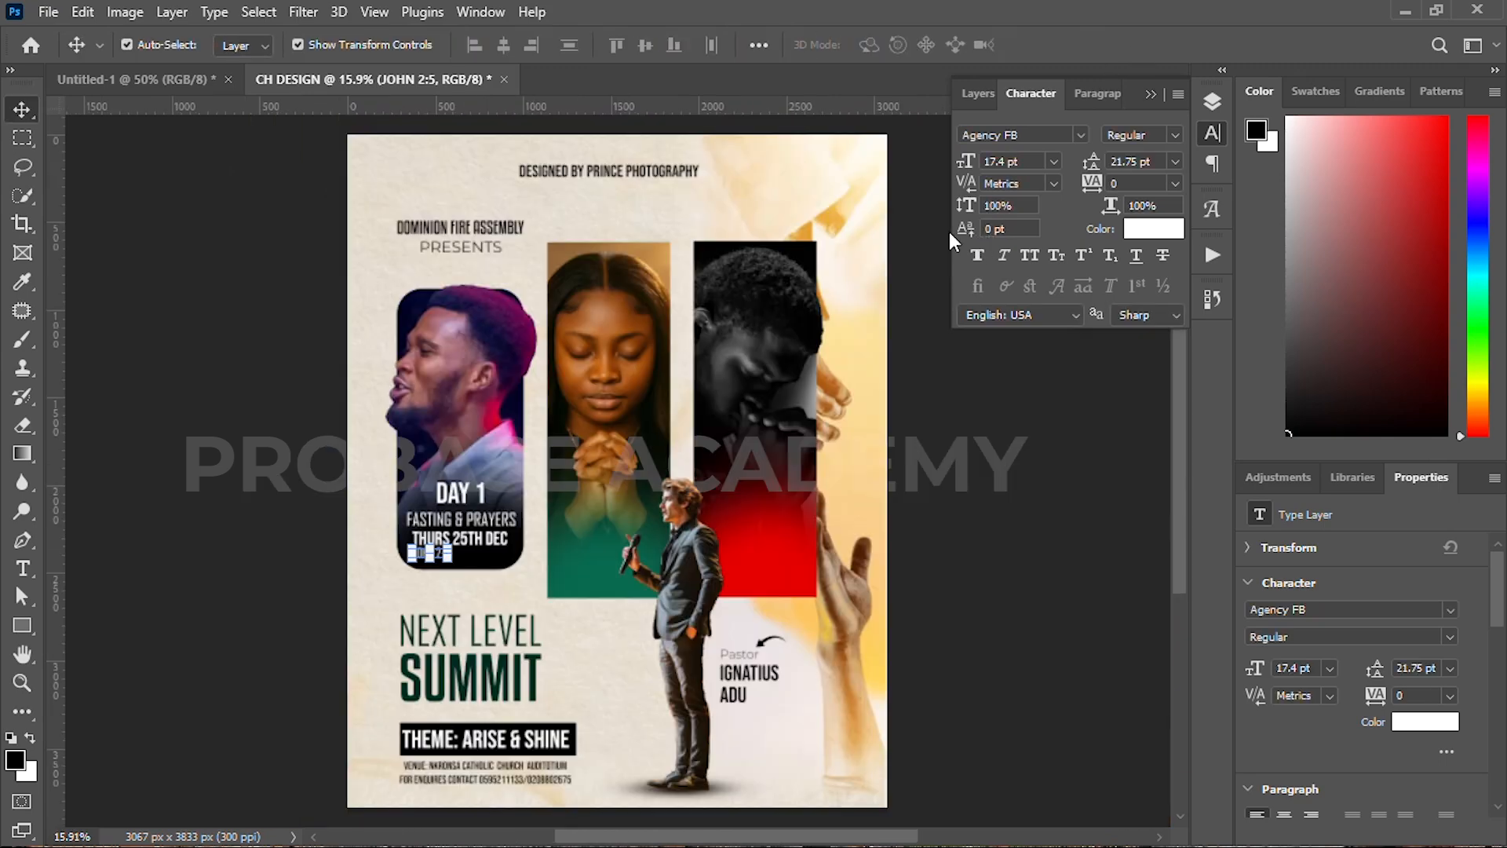
Step: Duplicate the four Day 1 text lines onto the green middle panel
{"action": "left_click", "coordinate": [338, 537]}
{"action": "scroll", "coordinate": [455, 511], "scroll_direction": "up", "scroll_amount": 5}
{"action": "left_click", "coordinate": [469, 485]}
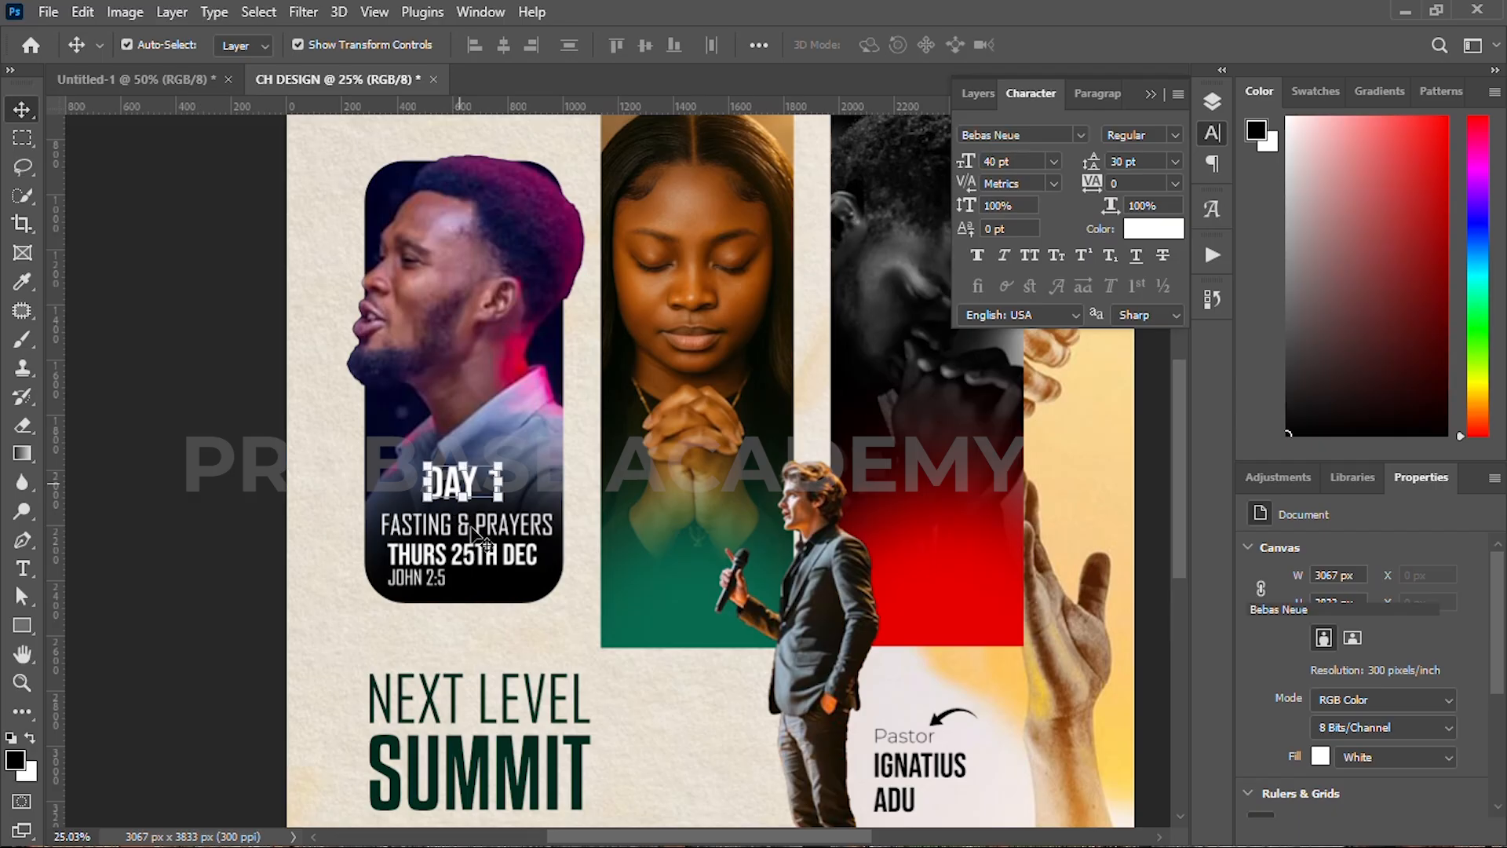
{"action": "left_click", "coordinate": [470, 527], "text": "shift"}
{"action": "left_click", "coordinate": [451, 559], "text": "shift"}
{"action": "left_click", "coordinate": [416, 579], "text": "shift"}
{"action": "left_click_drag", "start_coordinate": [415, 578], "coordinate": [654, 580]}
{"action": "left_click", "coordinate": [140, 386]}
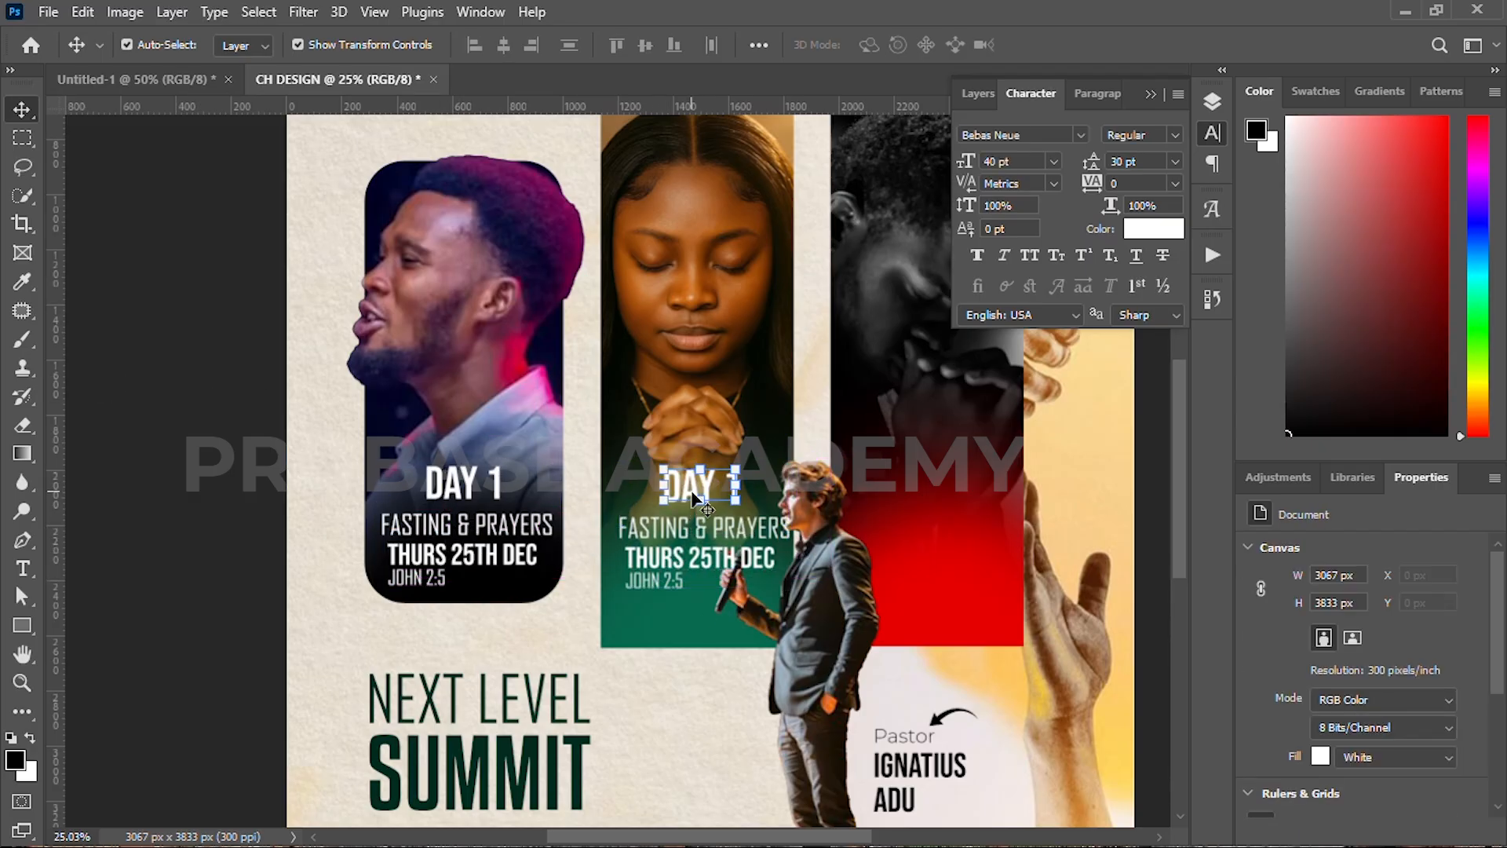
Step: Edit the copied heading, retitle FASTING & PRAYERS to DELIVERANCE, and centre it
{"action": "double_click", "coordinate": [730, 483]}
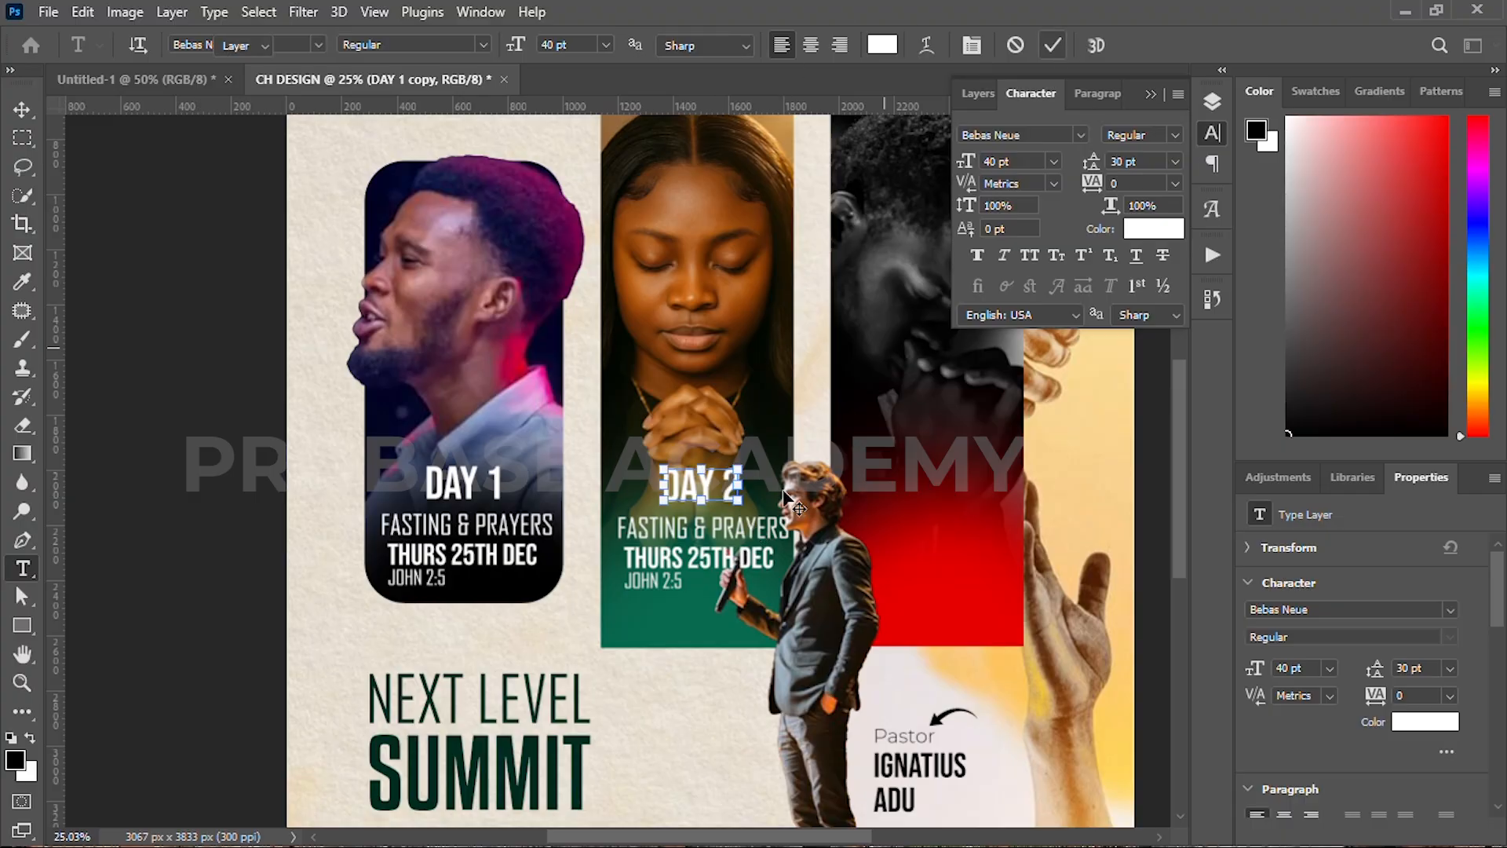
{"action": "scroll", "coordinate": [787, 496], "scroll_direction": "up", "scroll_amount": 4}
{"action": "left_click", "coordinate": [637, 534]}
{"action": "key", "text": "ctrl+a"}
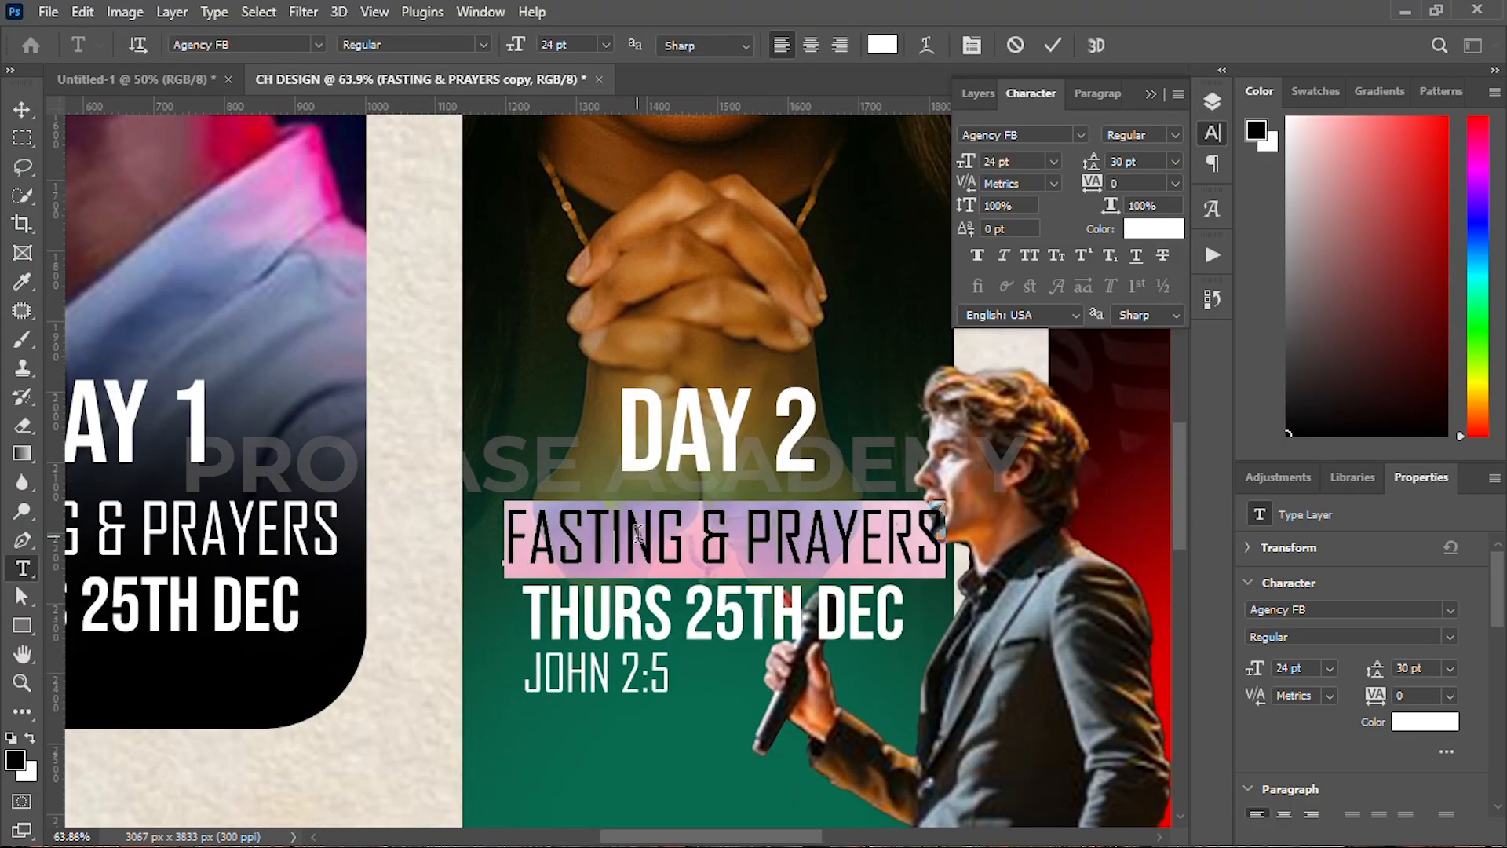
{"action": "type", "text": "DELIVERANCE"}
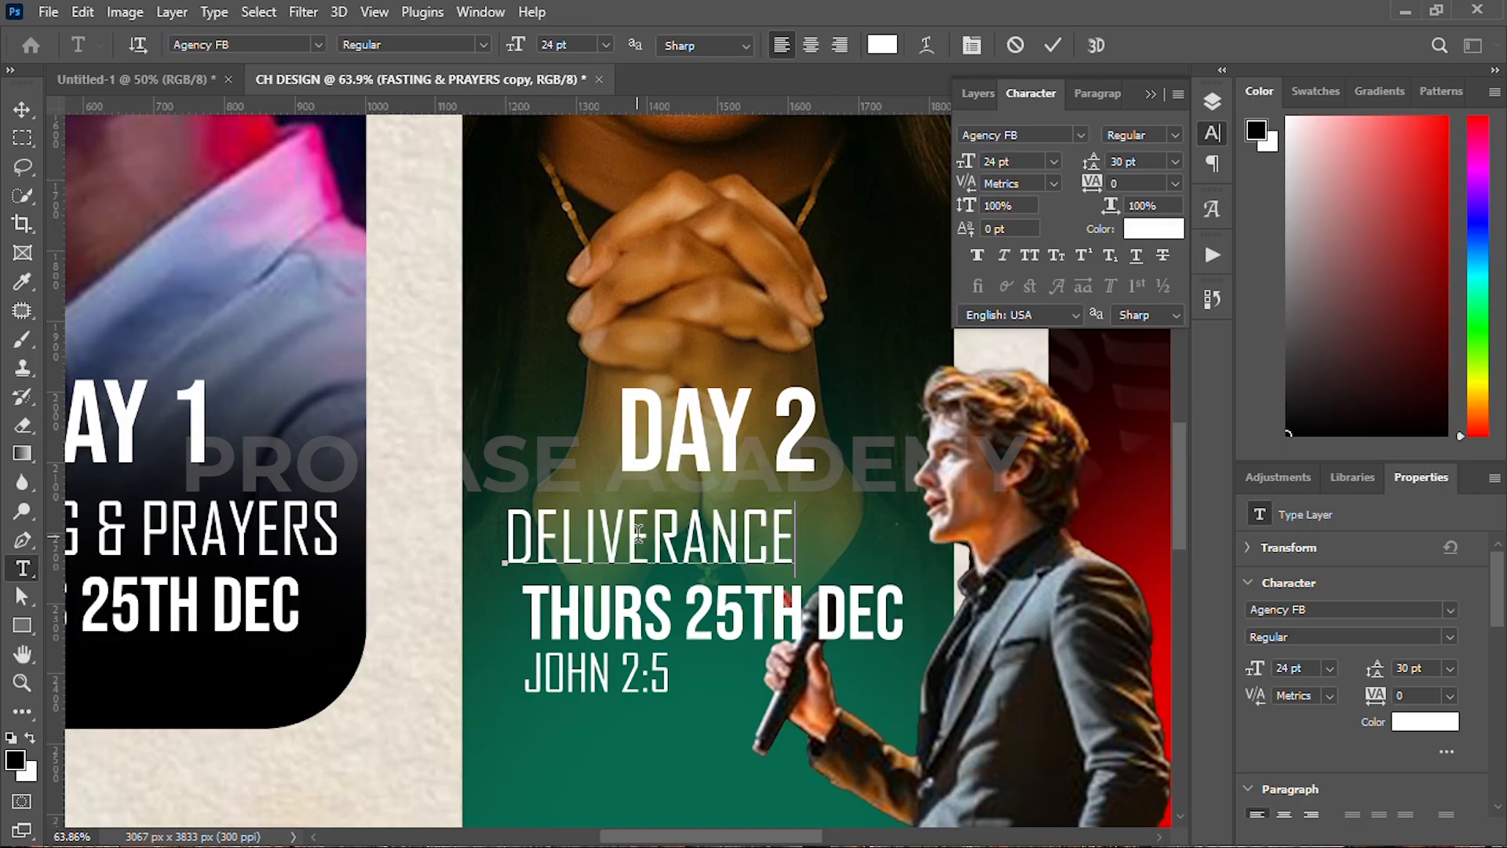
{"action": "left_click", "coordinate": [1052, 46]}
{"action": "key", "text": "v"}
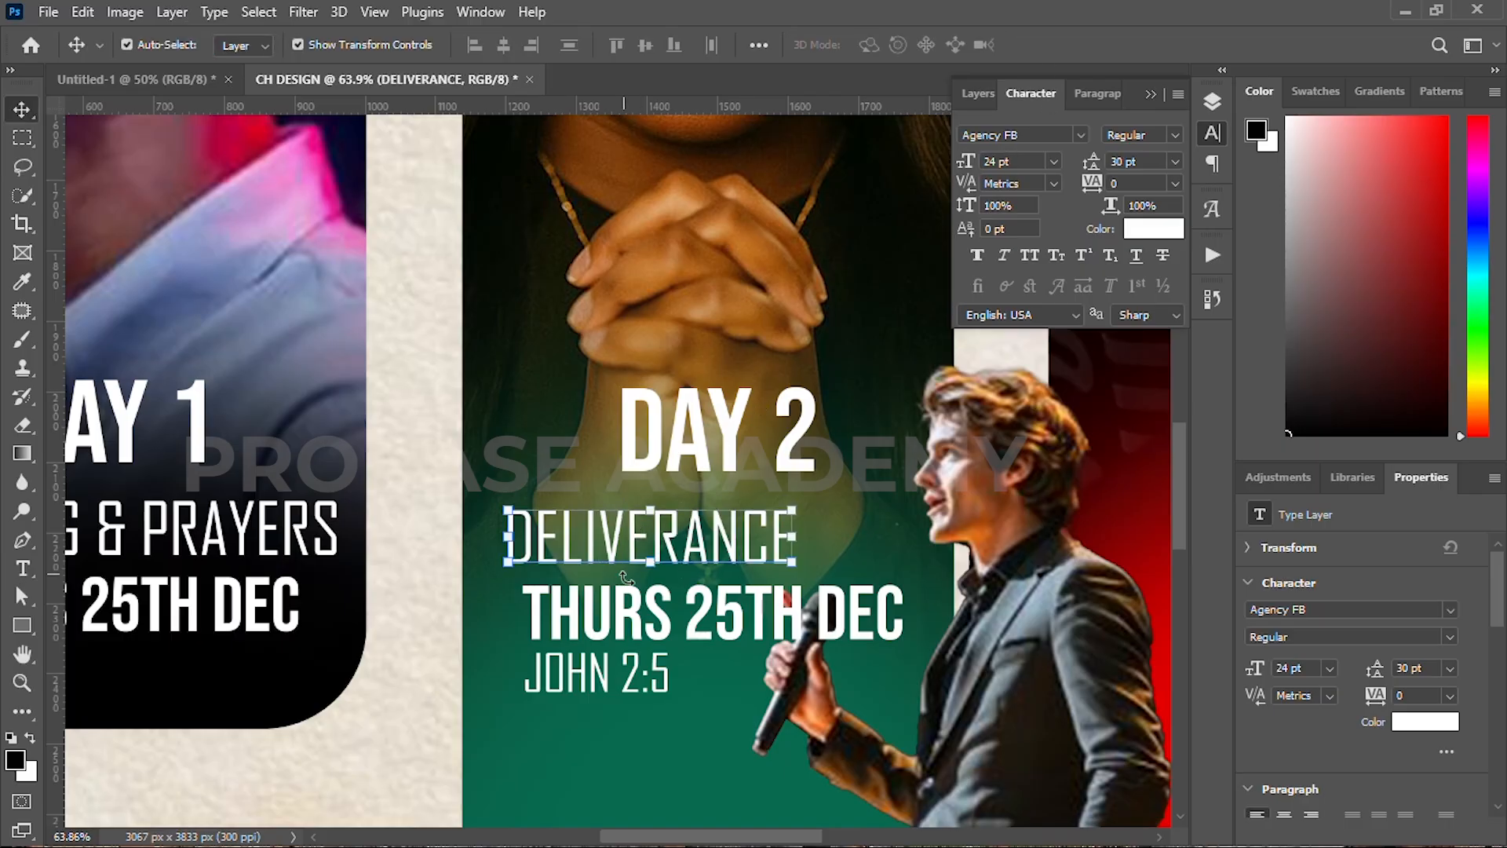
{"action": "left_click_drag", "start_coordinate": [669, 546], "coordinate": [691, 559]}
Step: Change the copied date line to FRI 26TH DEC
{"action": "double_click", "coordinate": [662, 626]}
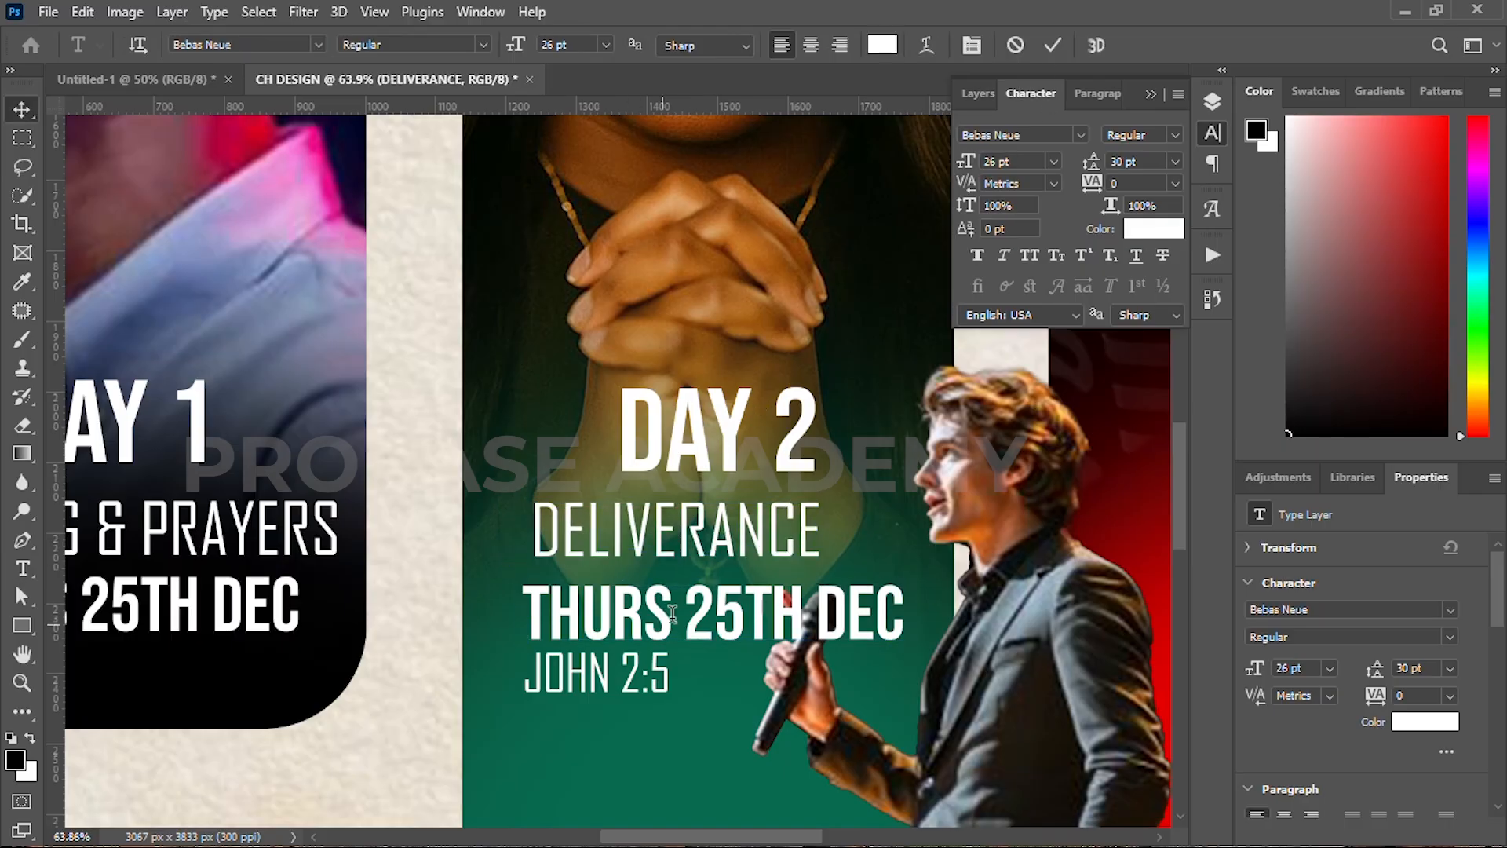
{"action": "left_click_drag", "start_coordinate": [672, 617], "coordinate": [506, 602]}
{"action": "type", "text": "FRI"}
{"action": "left_click_drag", "start_coordinate": [668, 616], "coordinate": [640, 616]}
{"action": "type", "text": "6"}
{"action": "left_click", "coordinate": [1052, 45]}
{"action": "key", "text": "v"}
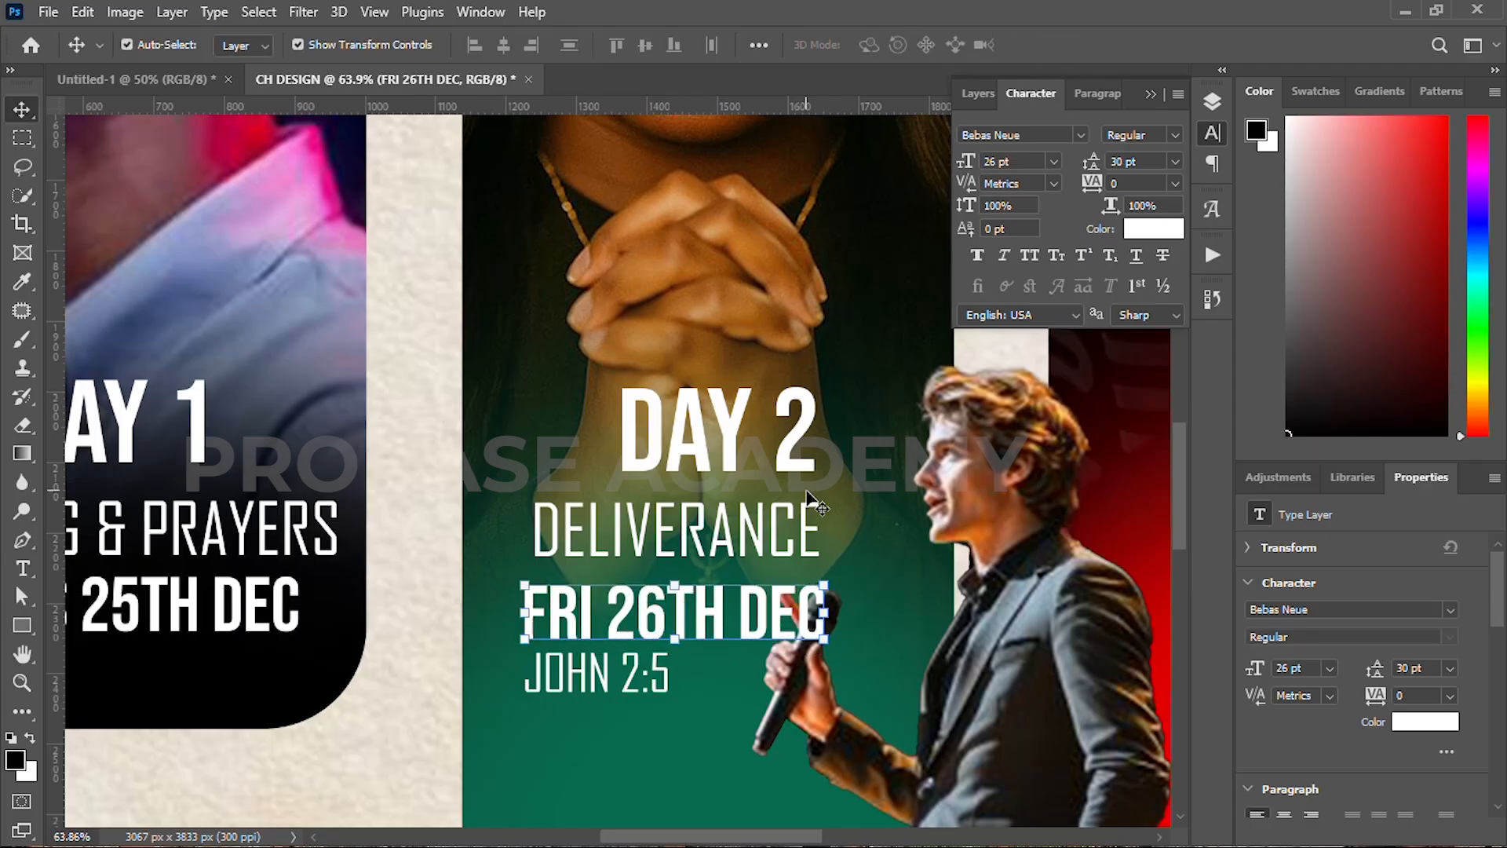
Step: Change the copied scripture line to LUKE 6:10
{"action": "left_click", "coordinate": [805, 518]}
{"action": "double_click", "coordinate": [616, 681]}
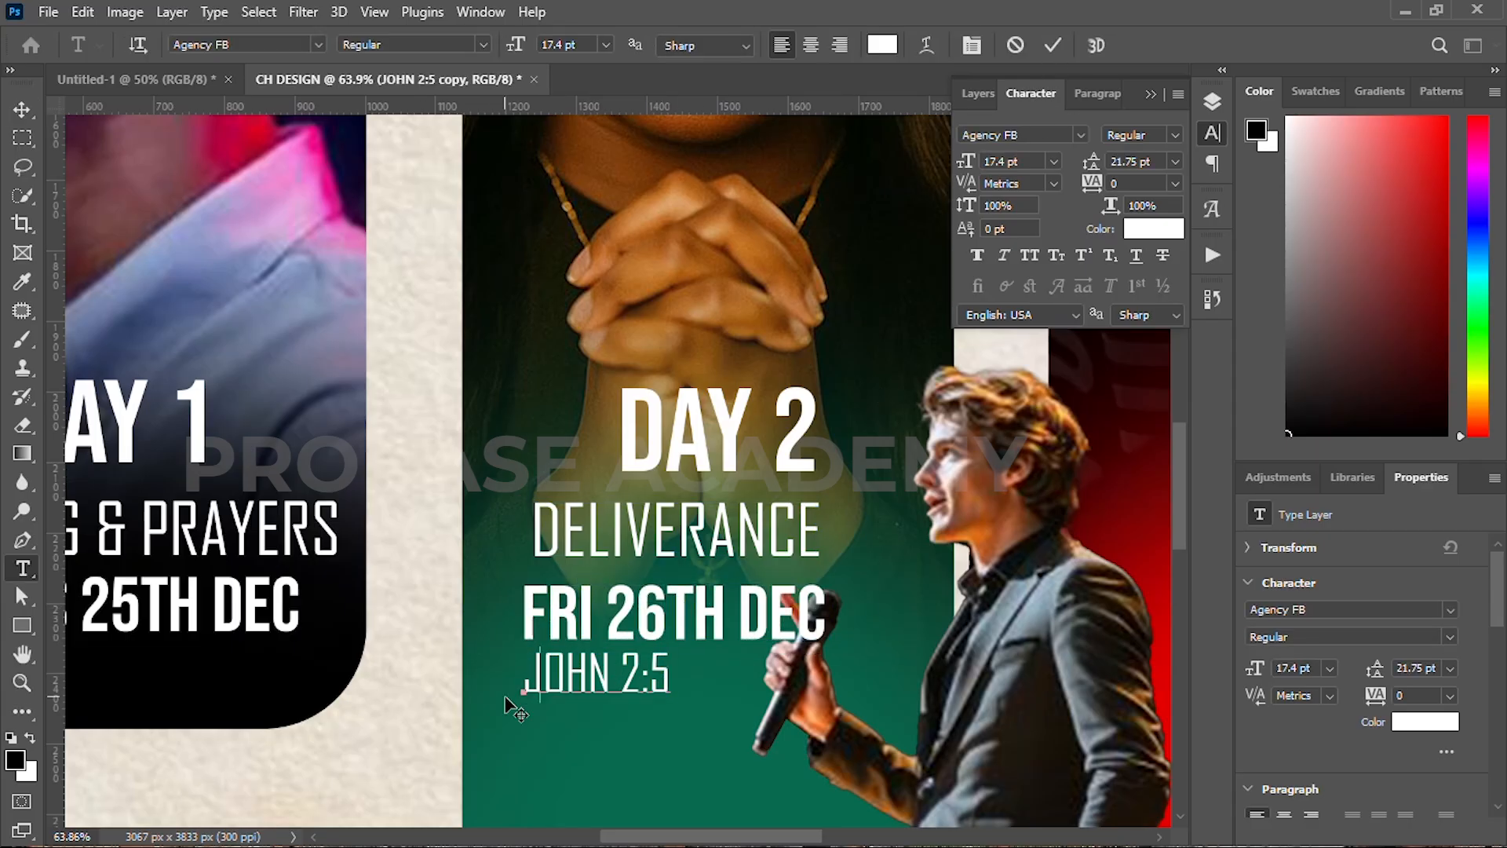
{"action": "type", "text": "LUKE 6:10"}
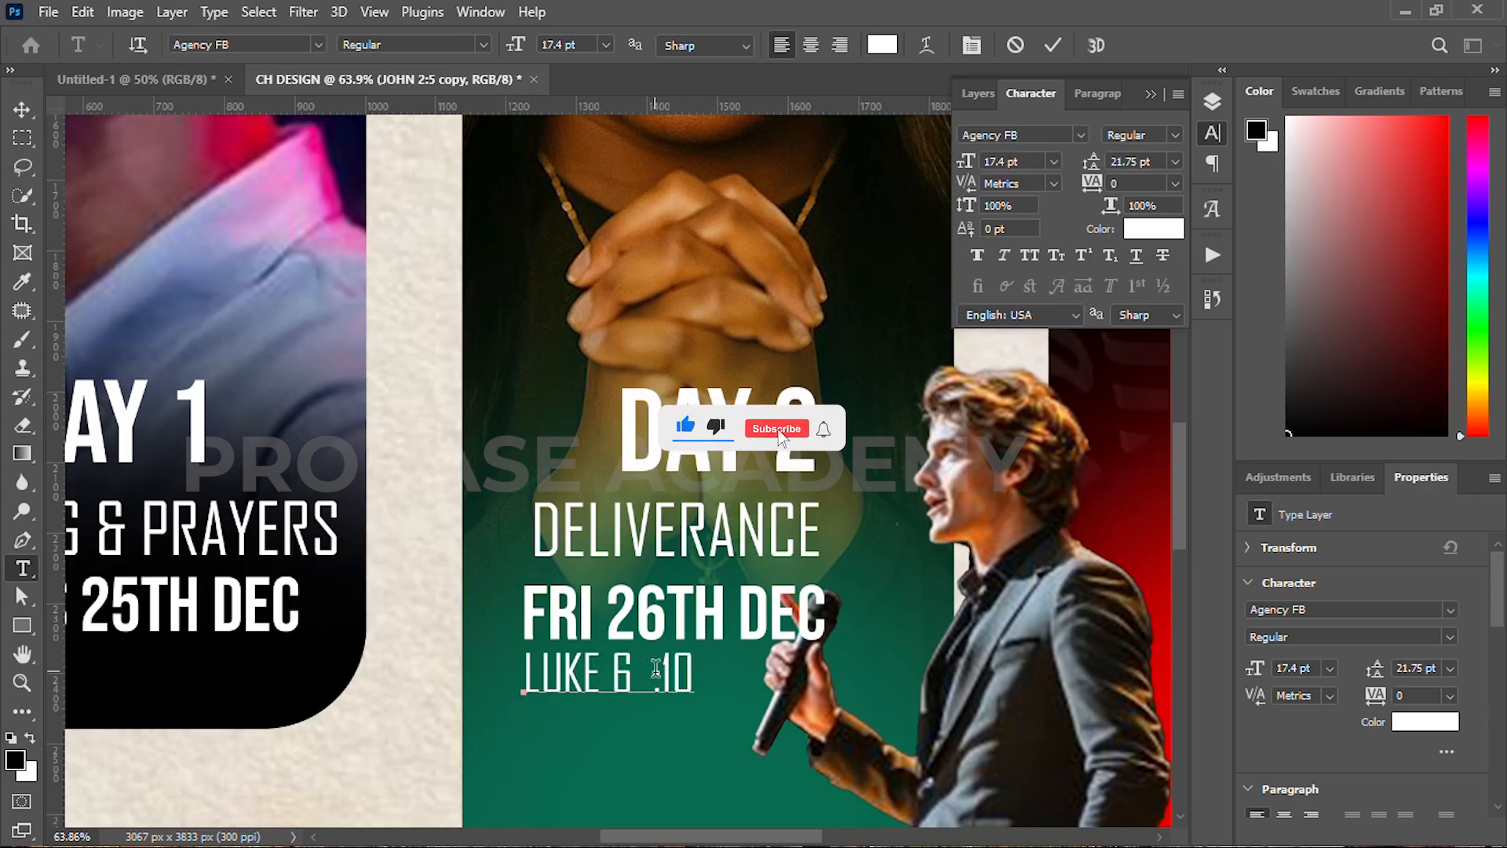
{"action": "left_click", "coordinate": [1055, 45]}
{"action": "key", "text": "v"}
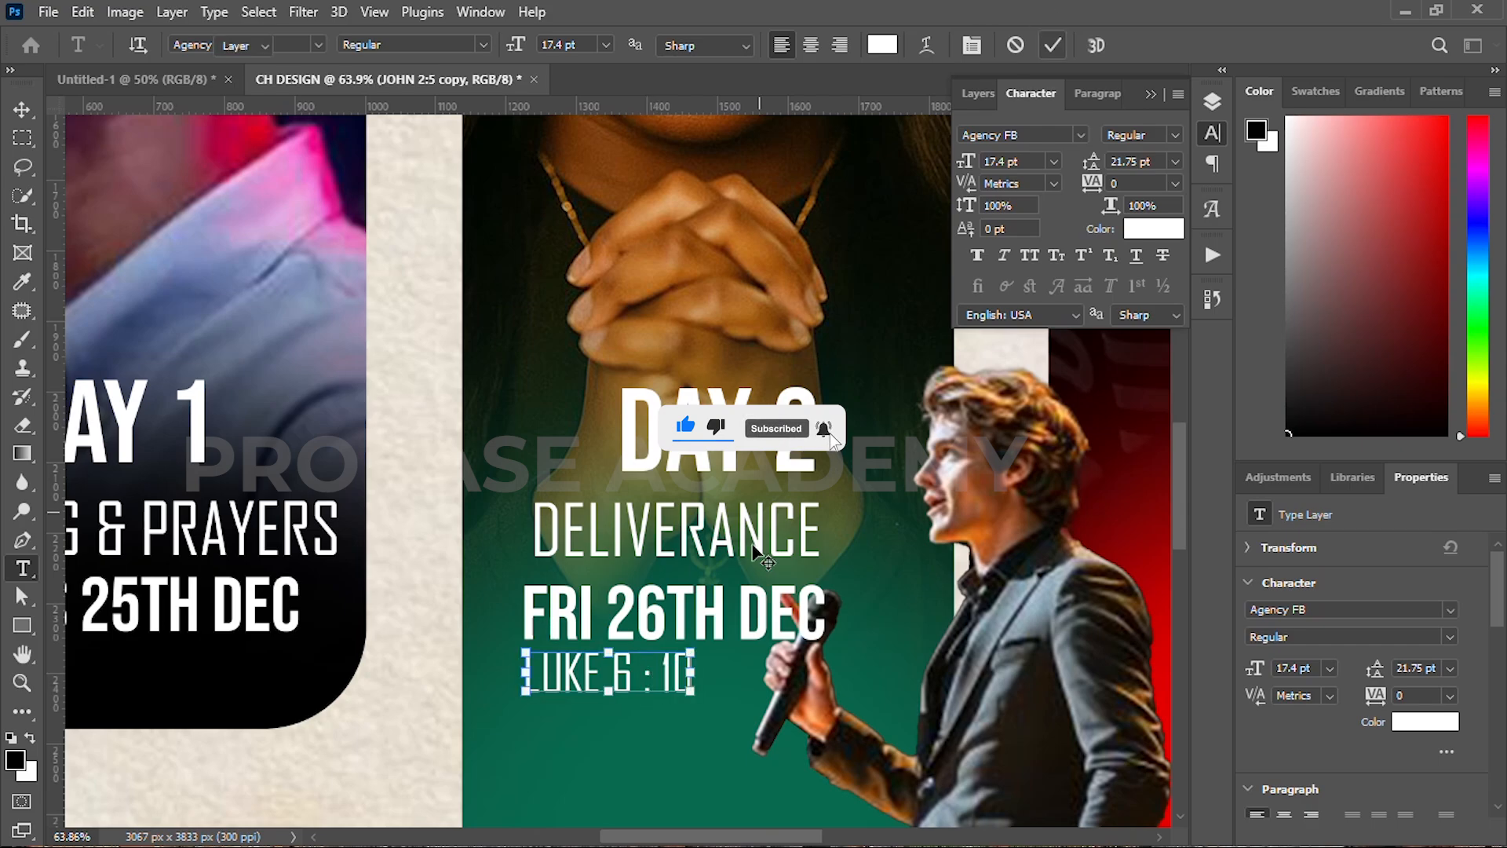
{"action": "scroll", "coordinate": [706, 568], "scroll_direction": "down", "scroll_amount": 2}
{"action": "left_click", "coordinate": [587, 449]}
{"action": "left_click", "coordinate": [555, 517], "text": "shift"}
Step: Duplicate the Day 2 text lines onto the red panel and centre them
{"action": "left_click", "coordinate": [564, 548], "text": "shift"}
{"action": "left_click_drag", "start_coordinate": [569, 516], "coordinate": [1032, 528]}
{"action": "left_click_drag", "start_coordinate": [966, 542], "coordinate": [669, 558]}
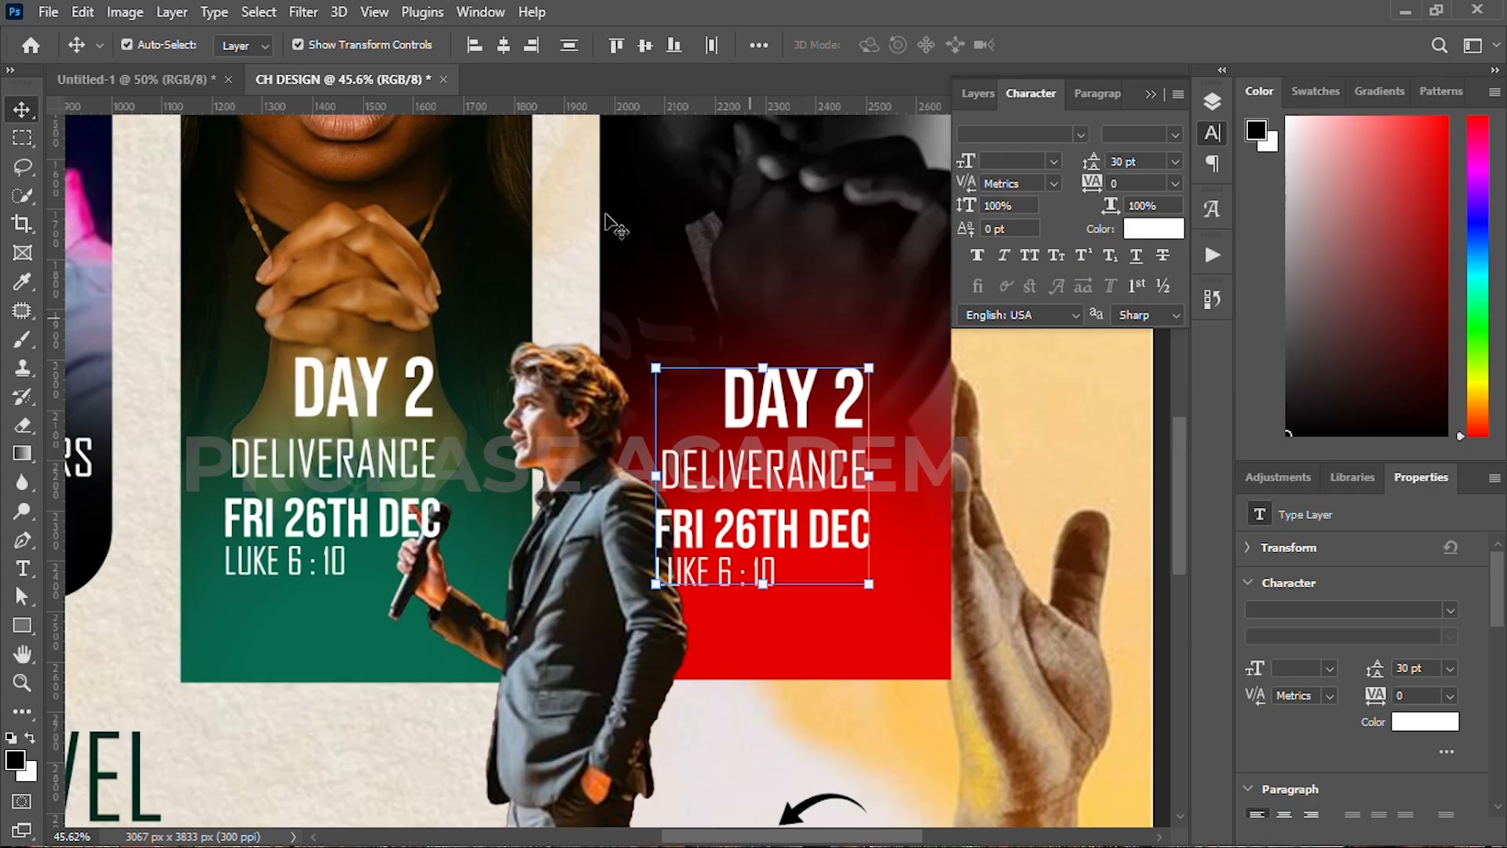
{"action": "left_click", "coordinate": [503, 45]}
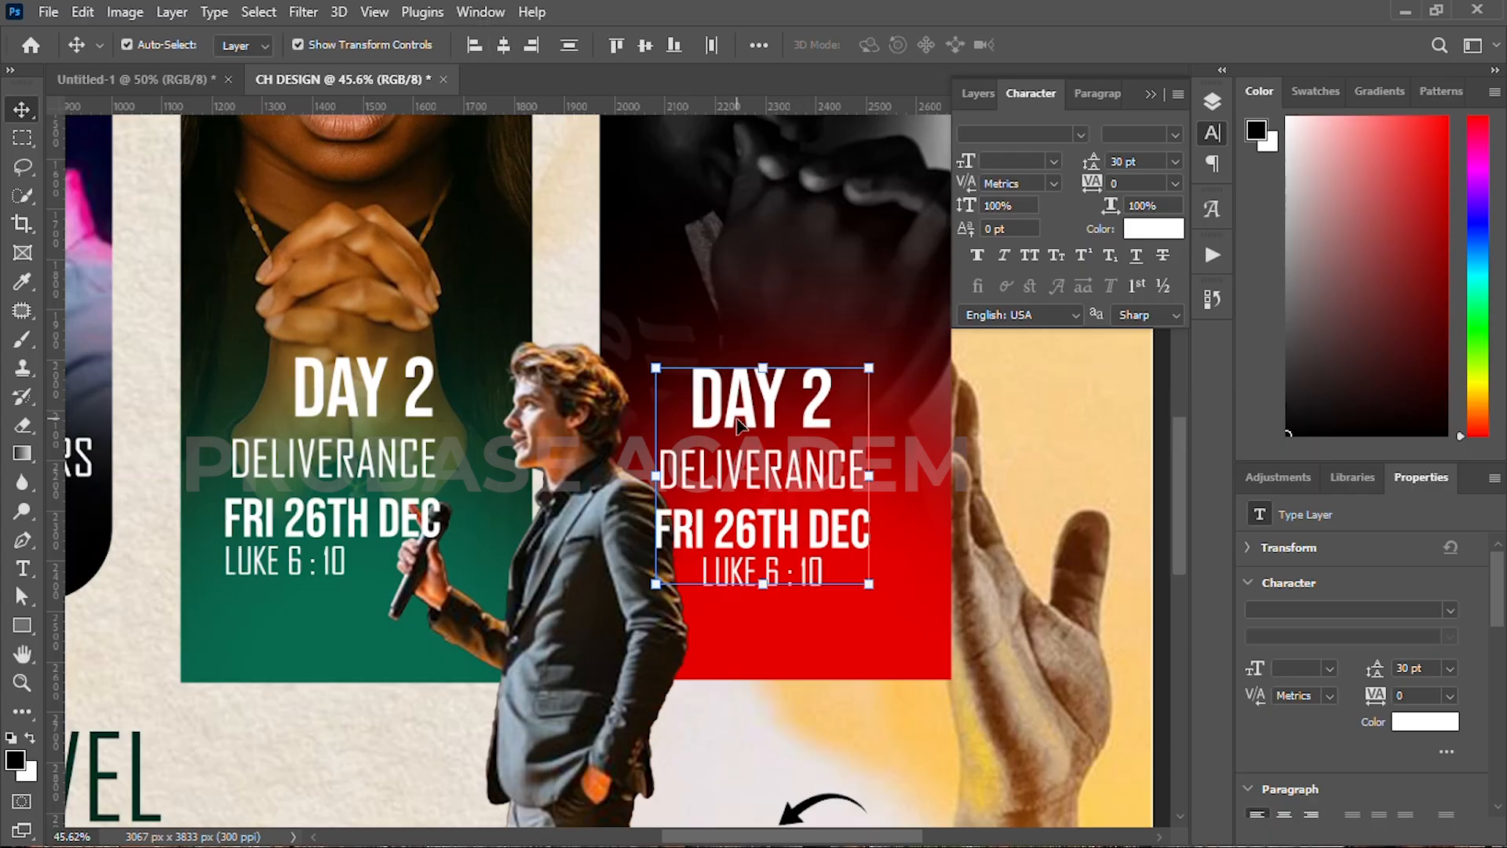
Step: Left-align the Day 1 panel's FASTING & PRAYERS, THURS 25TH DEC and JOHN 2:5 lines
{"action": "left_click", "coordinate": [328, 459]}
{"action": "left_click", "coordinate": [329, 518], "text": "shift"}
{"action": "left_click", "coordinate": [329, 559], "text": "shift"}
{"action": "scroll", "coordinate": [284, 524], "scroll_direction": "down", "scroll_amount": 4}
{"action": "left_click_drag", "start_coordinate": [284, 525], "coordinate": [501, 520]}
{"action": "left_click", "coordinate": [295, 485]}
{"action": "left_click", "coordinate": [278, 515], "text": "shift"}
{"action": "left_click", "coordinate": [273, 540], "text": "shift"}
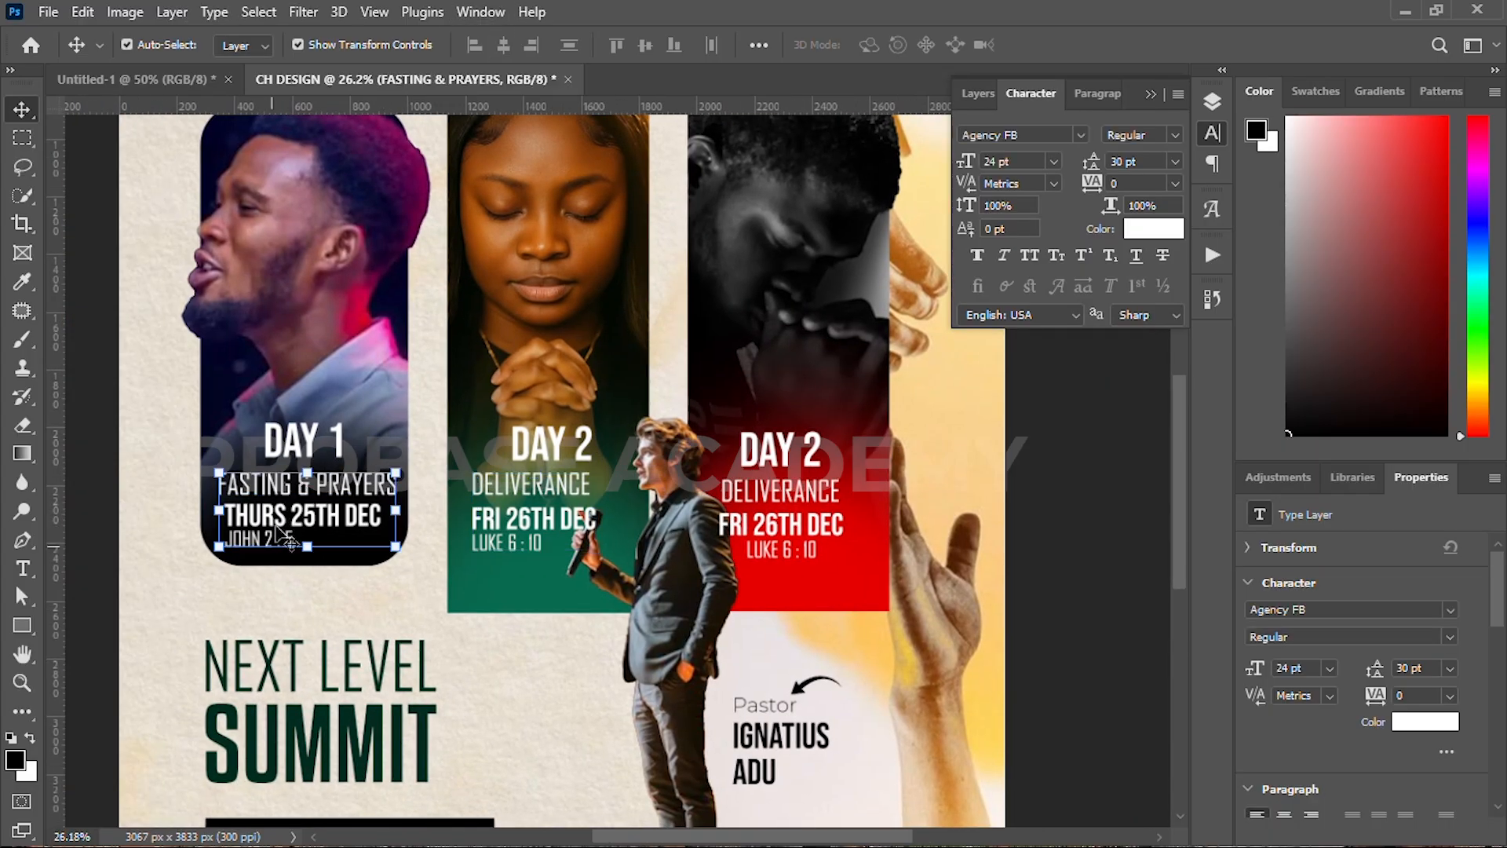
{"action": "left_click", "coordinate": [911, 418]}
{"action": "scroll", "coordinate": [766, 521], "scroll_direction": "up", "scroll_amount": 8}
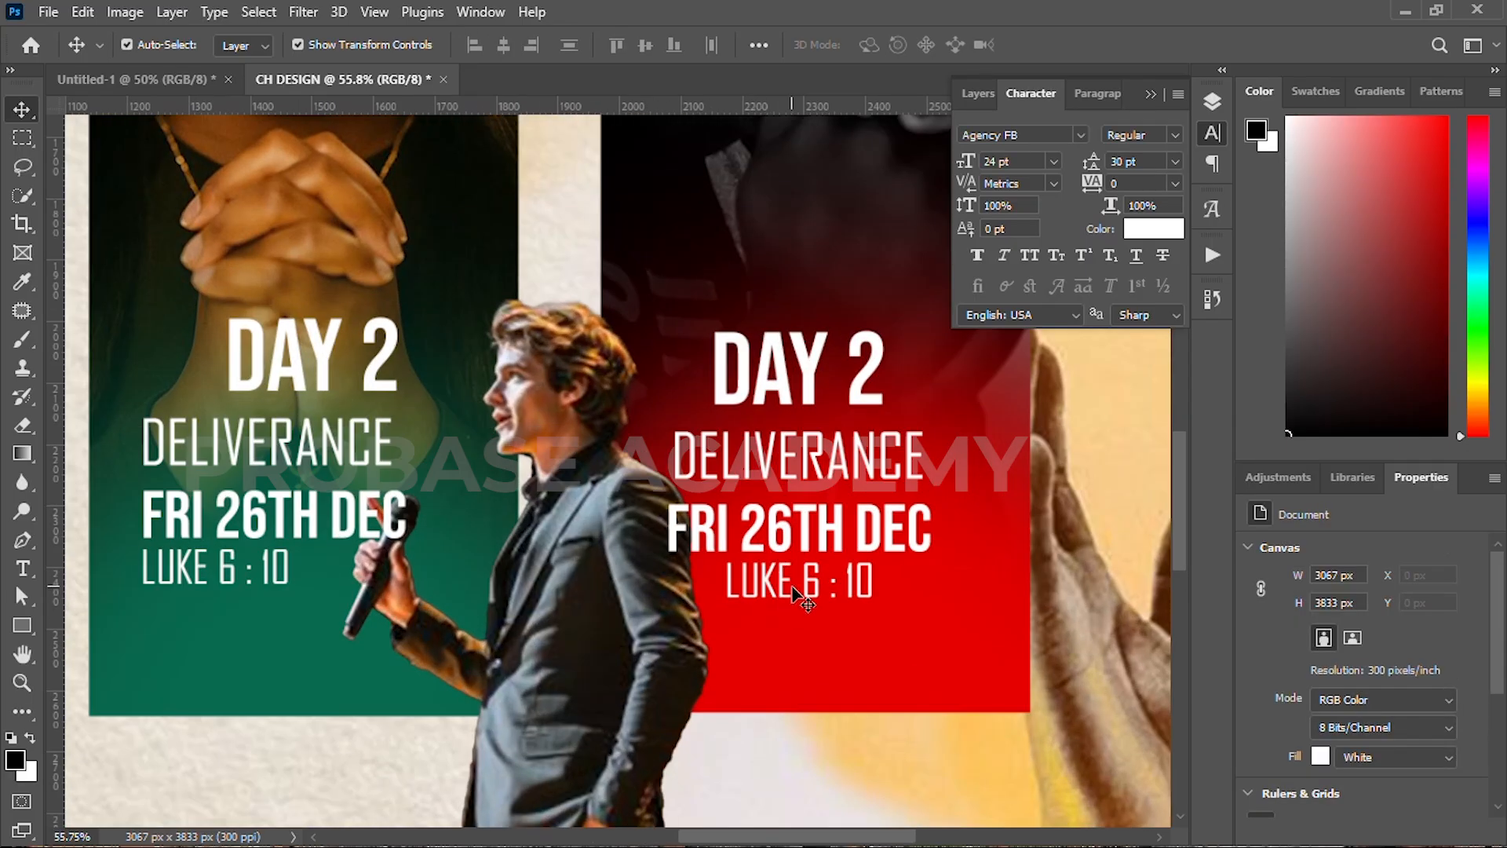
Step: Retype the red panel's scripture as PSALM 61 : 20 and its title as TESTIMONIALS
{"action": "double_click", "coordinate": [798, 596]}
{"action": "type", "text": "PASALM"}
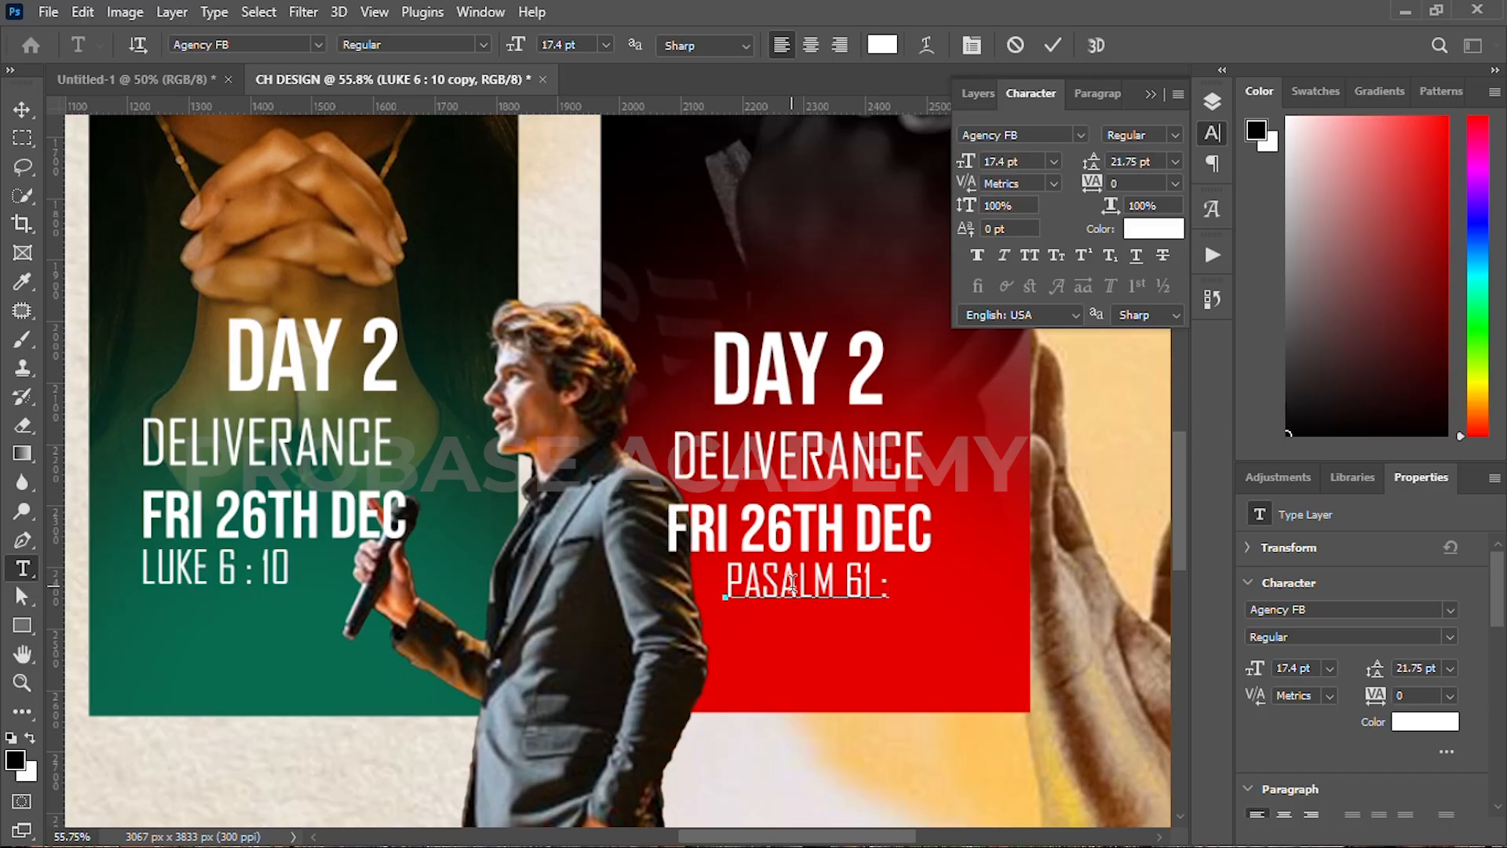
{"action": "scroll", "coordinate": [780, 663], "scroll_direction": "up", "scroll_amount": 2}
{"action": "key", "text": "BackSpace"}
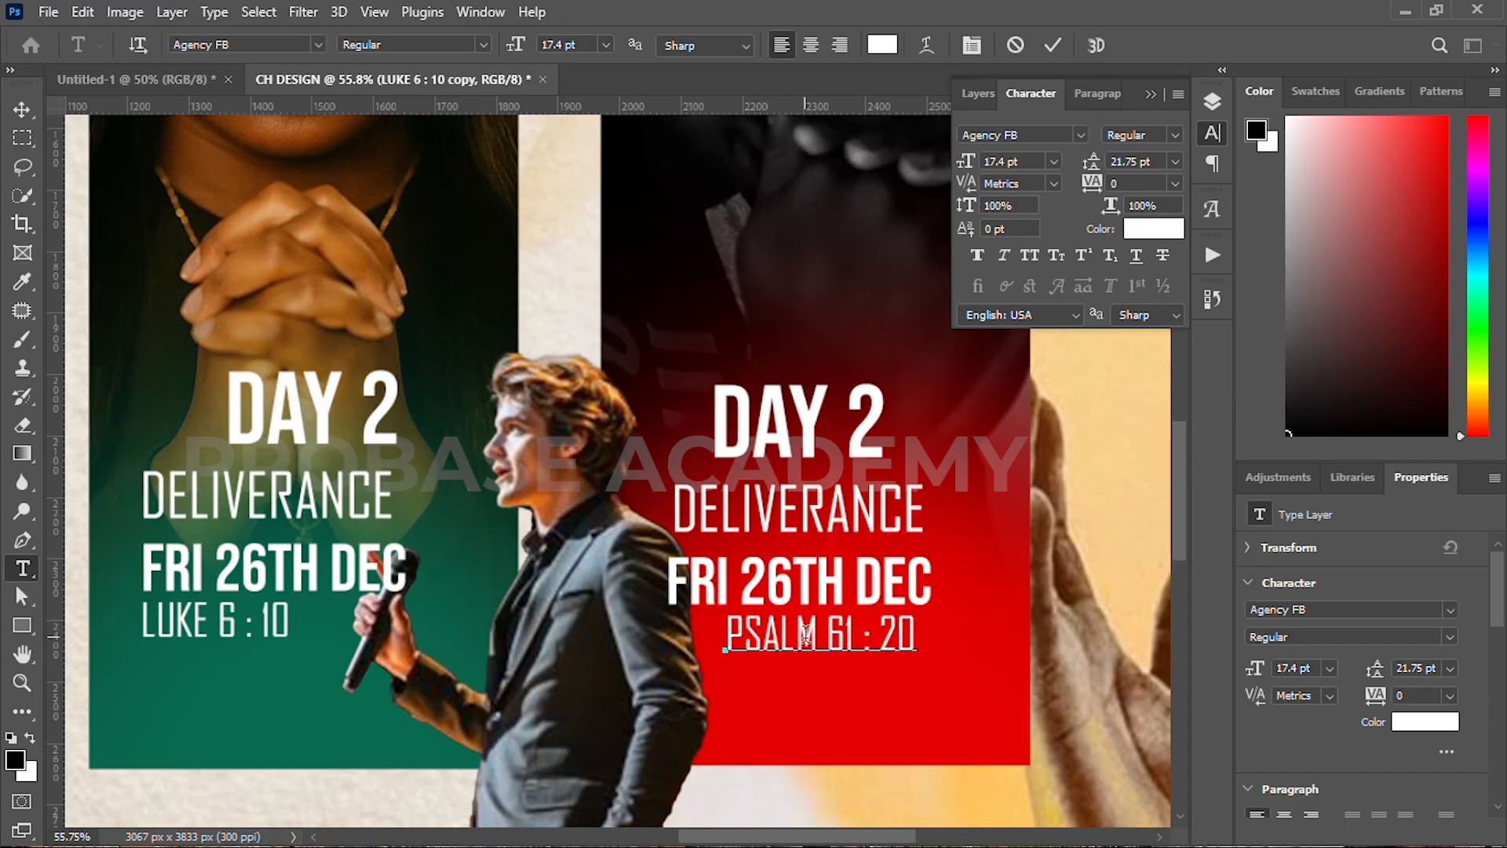
{"action": "left_click", "coordinate": [1053, 48]}
{"action": "double_click", "coordinate": [823, 508]}
{"action": "type", "text": "TESTIMONIALS"}
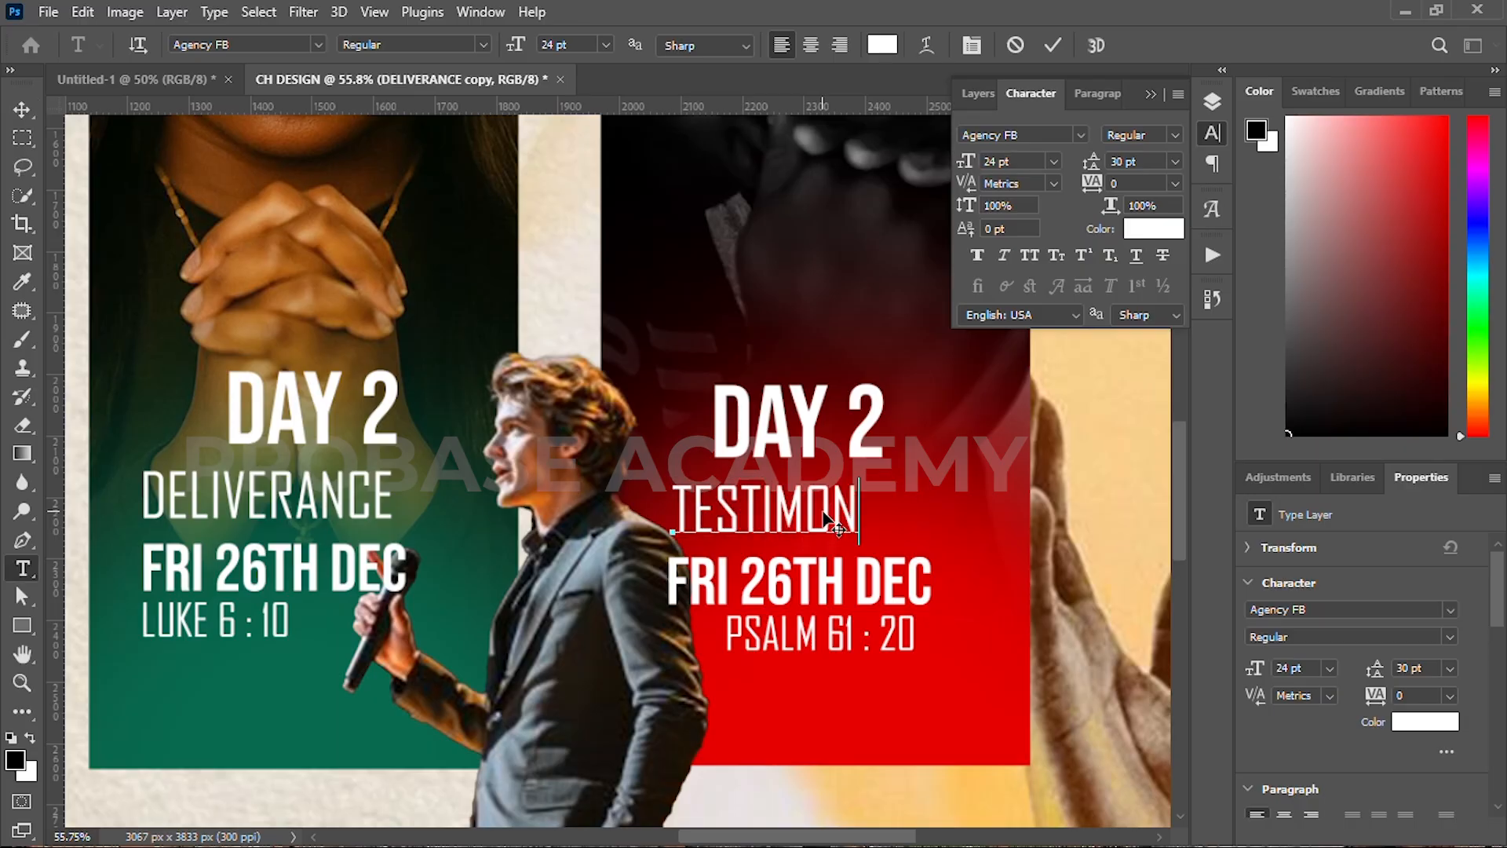
{"action": "left_click", "coordinate": [1052, 46]}
Step: Change the red panel's date line to SAT 27TH DEC
{"action": "double_click", "coordinate": [790, 584]}
{"action": "left_click", "coordinate": [791, 584]}
{"action": "key", "text": "BackSpace"}
{"action": "type", "text": "7"}
{"action": "double_click", "coordinate": [718, 584]}
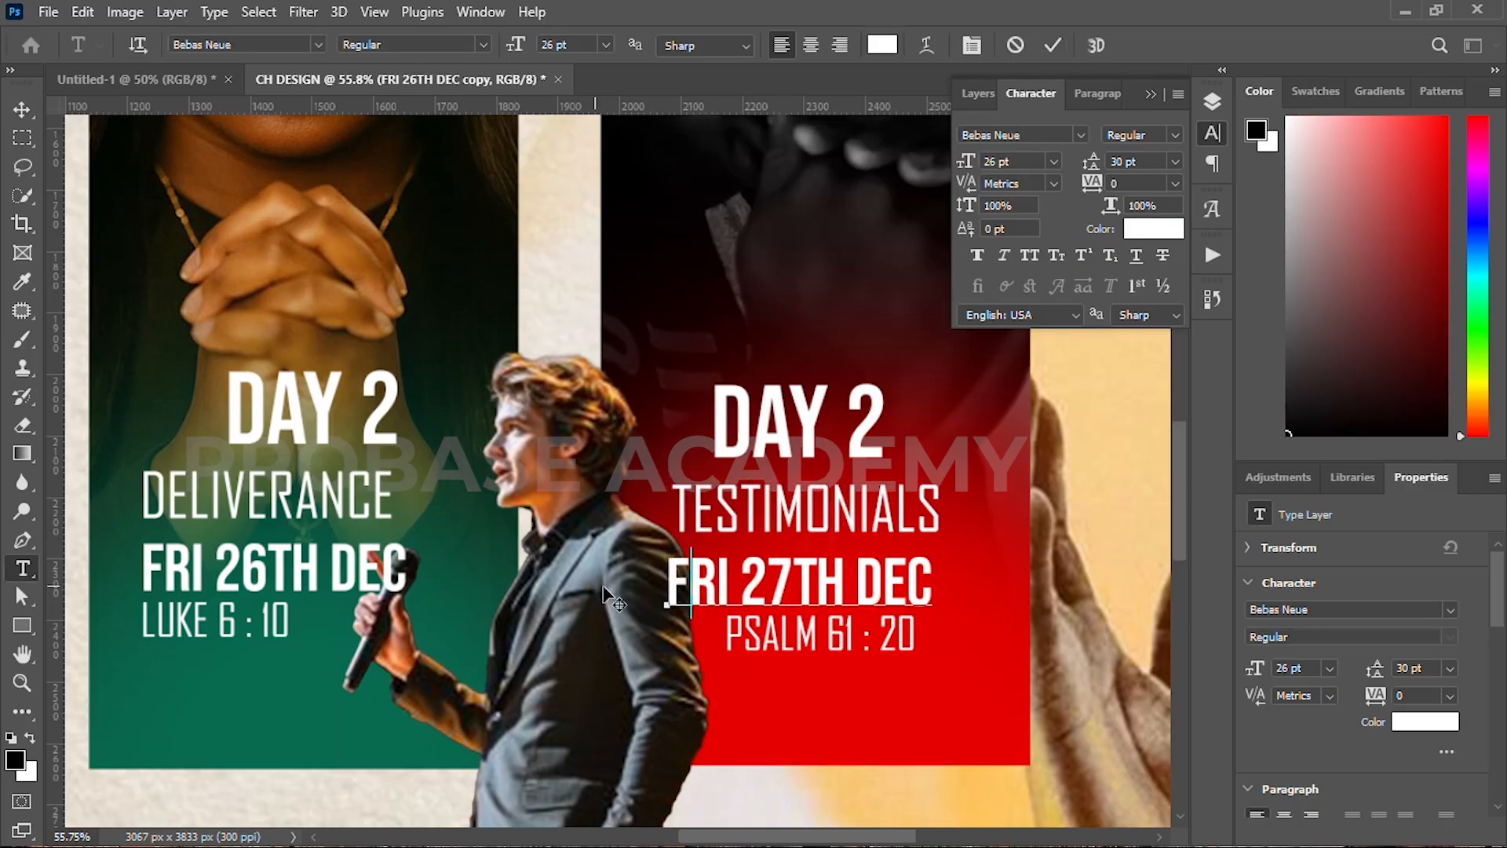
{"action": "type", "text": "SAT"}
{"action": "left_click", "coordinate": [1052, 46]}
{"action": "key", "text": "v"}
Step: Change the red panel's heading from DAY 2 to DAY 3
{"action": "left_click", "coordinate": [760, 636], "text": "shift"}
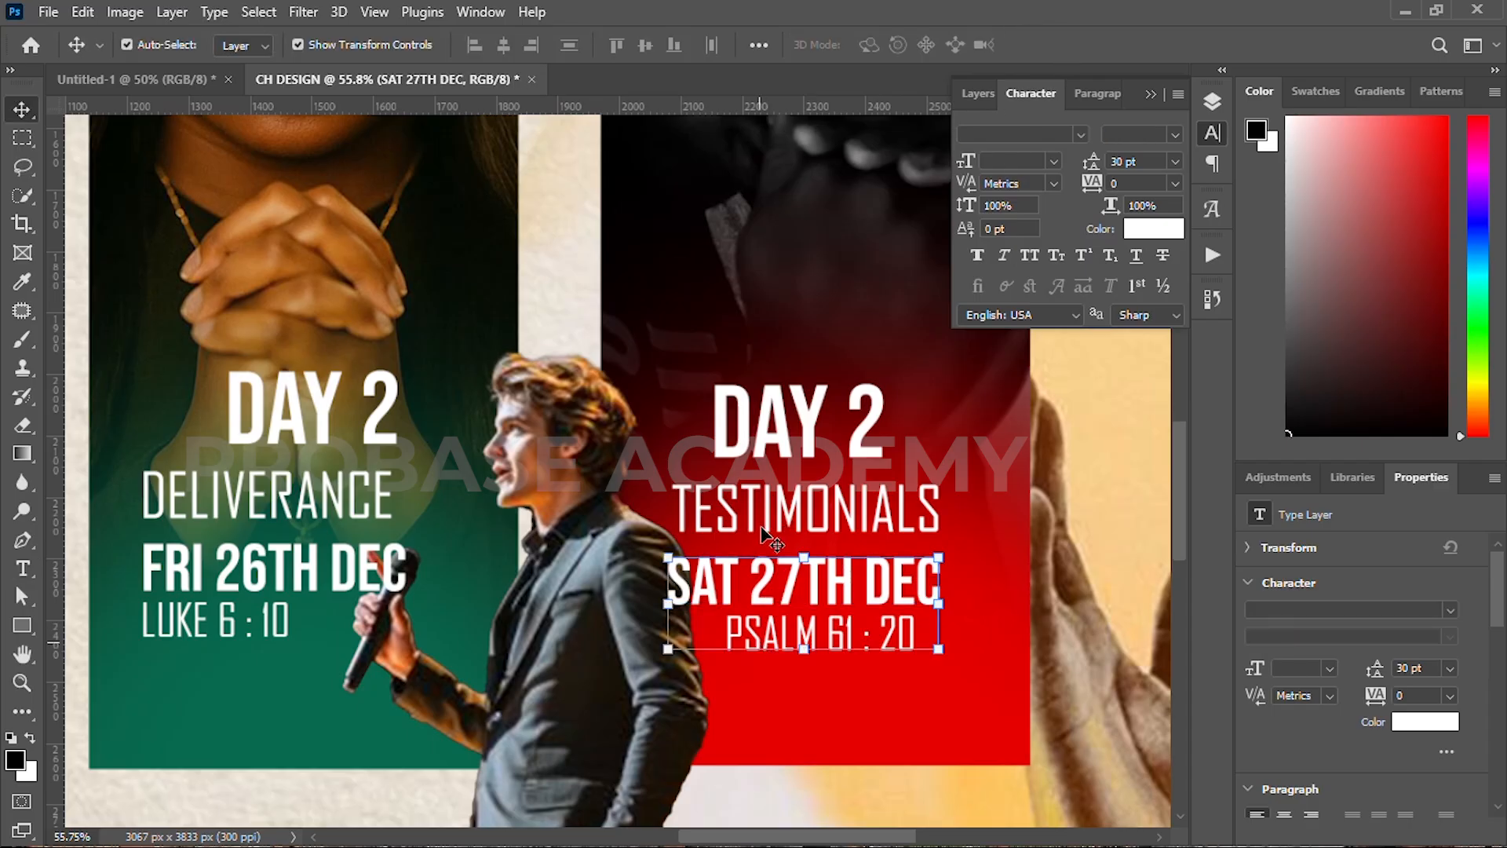
{"action": "left_click", "coordinate": [765, 525], "text": "shift"}
{"action": "double_click", "coordinate": [749, 431]}
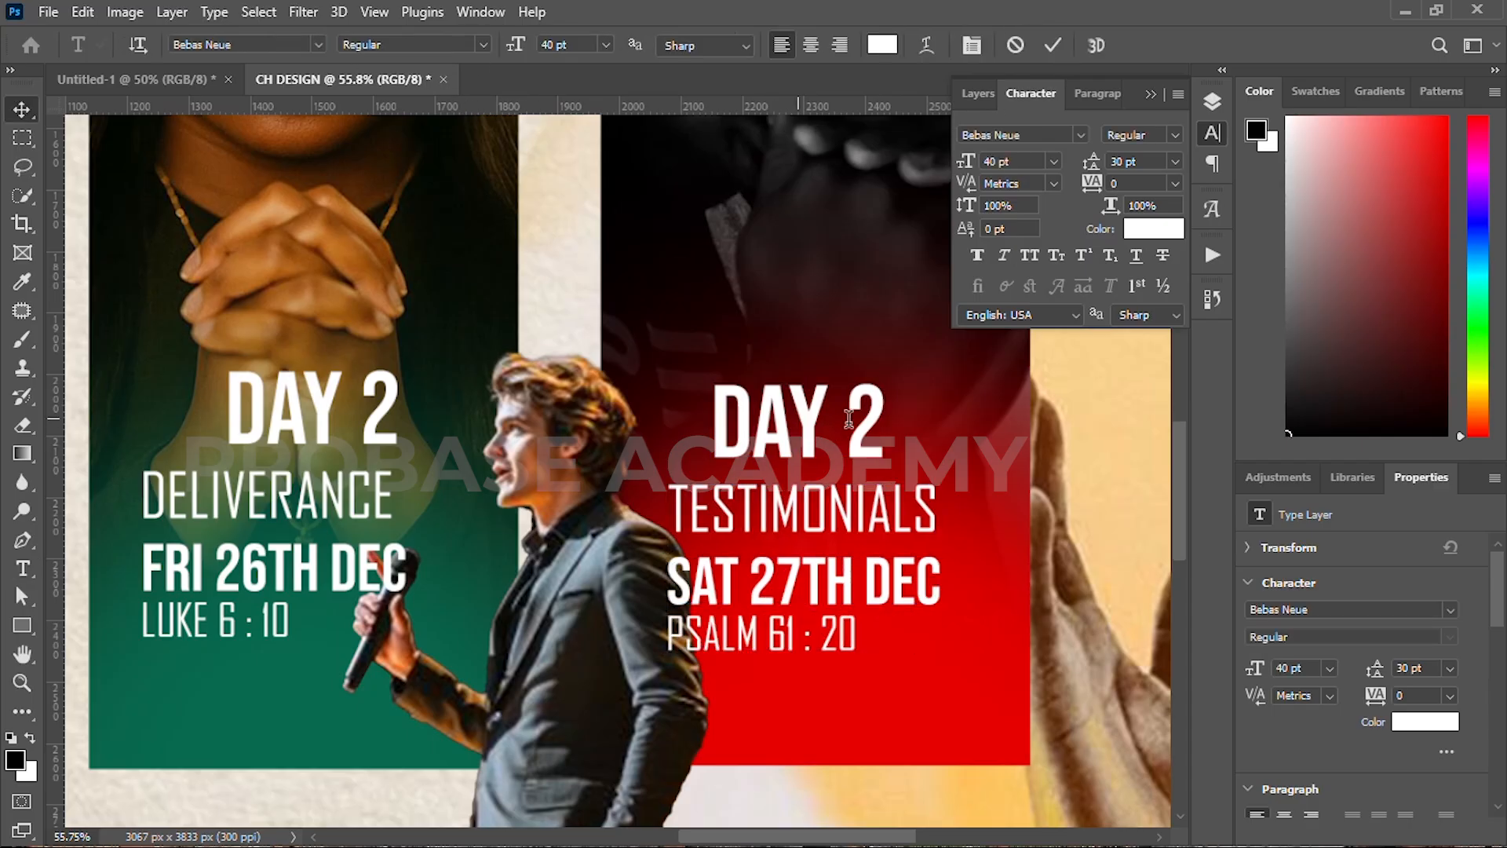
{"action": "left_click_drag", "start_coordinate": [848, 429], "coordinate": [905, 424]}
{"action": "type", "text": "3"}
{"action": "left_click", "coordinate": [1058, 47]}
{"action": "key", "text": "v"}
Step: Left-align the TESTIMONIALS, SAT 27TH DEC and PSALM 61 : 20 lines
{"action": "scroll", "coordinate": [778, 554], "scroll_direction": "down", "scroll_amount": 3}
{"action": "left_click", "coordinate": [778, 531]}
{"action": "left_click", "coordinate": [768, 615], "text": "shift"}
{"action": "left_click", "coordinate": [751, 585], "text": "shift"}
{"action": "left_click", "coordinate": [474, 45]}
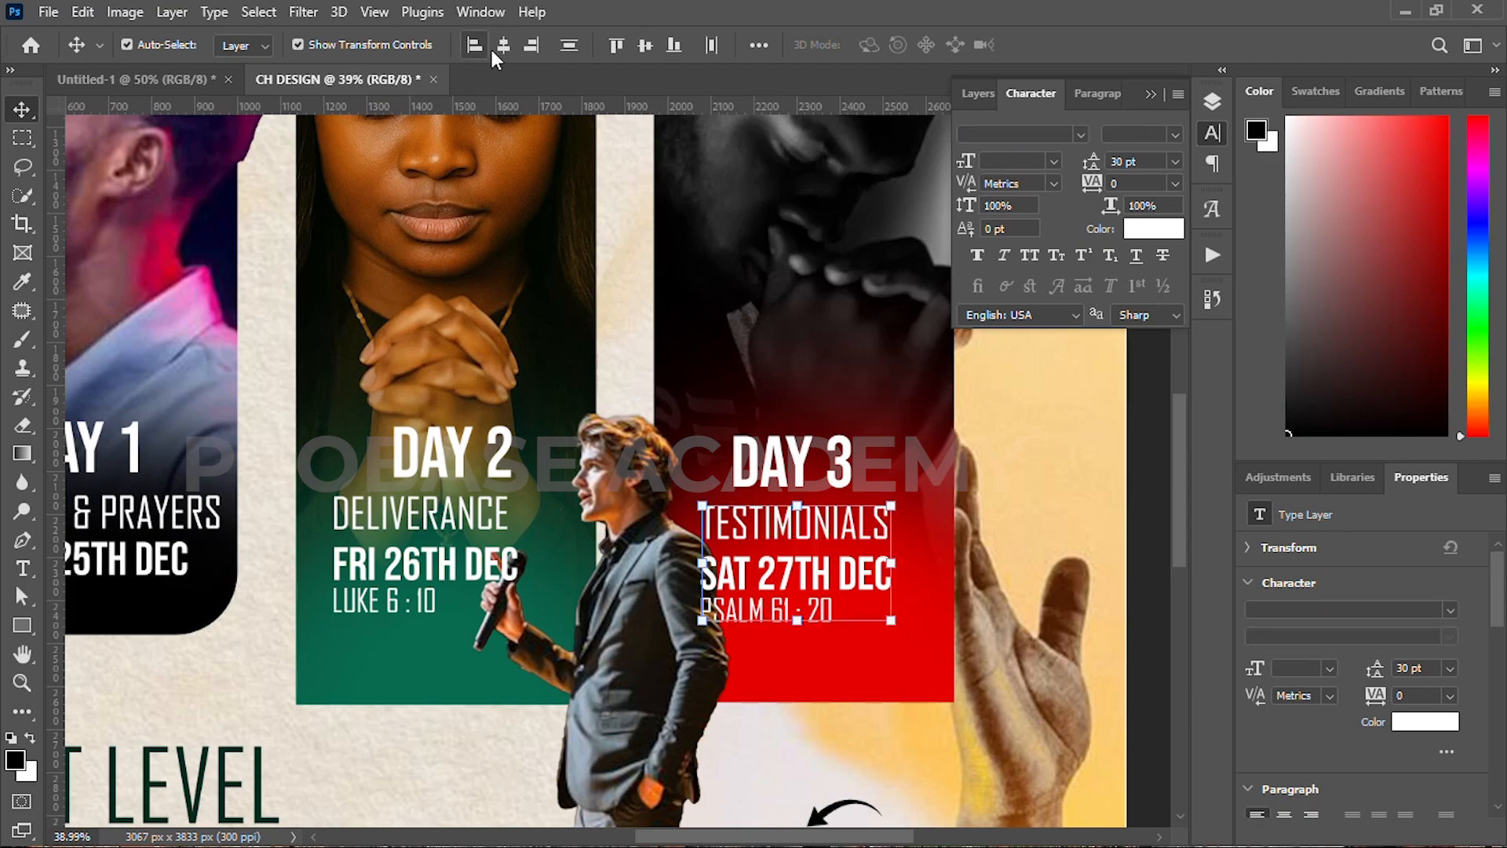